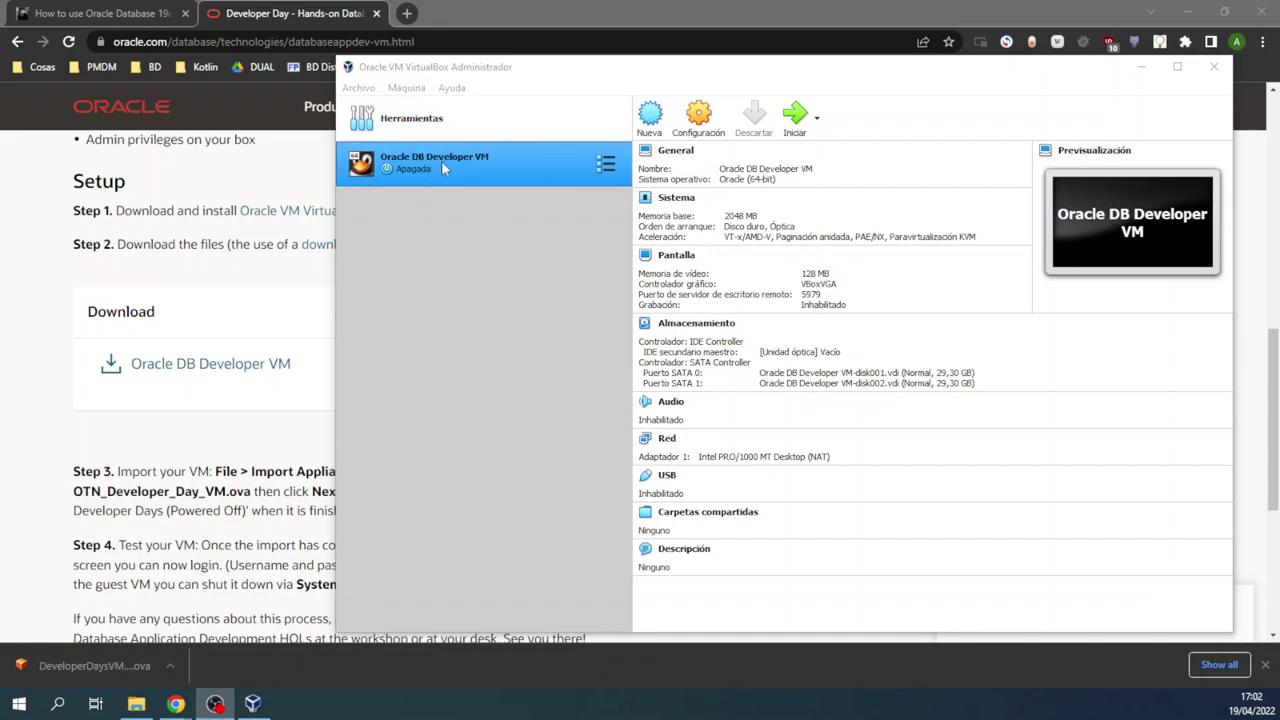
Step: Bring the dontesta.it tutorial forward and find the paragraph on the appliance settings step
{"action": "left_click", "coordinate": [127, 15]}
{"action": "scroll", "coordinate": [380, 308], "scroll_direction": "down", "scroll_amount": 5}
{"action": "scroll", "coordinate": [380, 308], "scroll_direction": "down", "scroll_amount": 12}
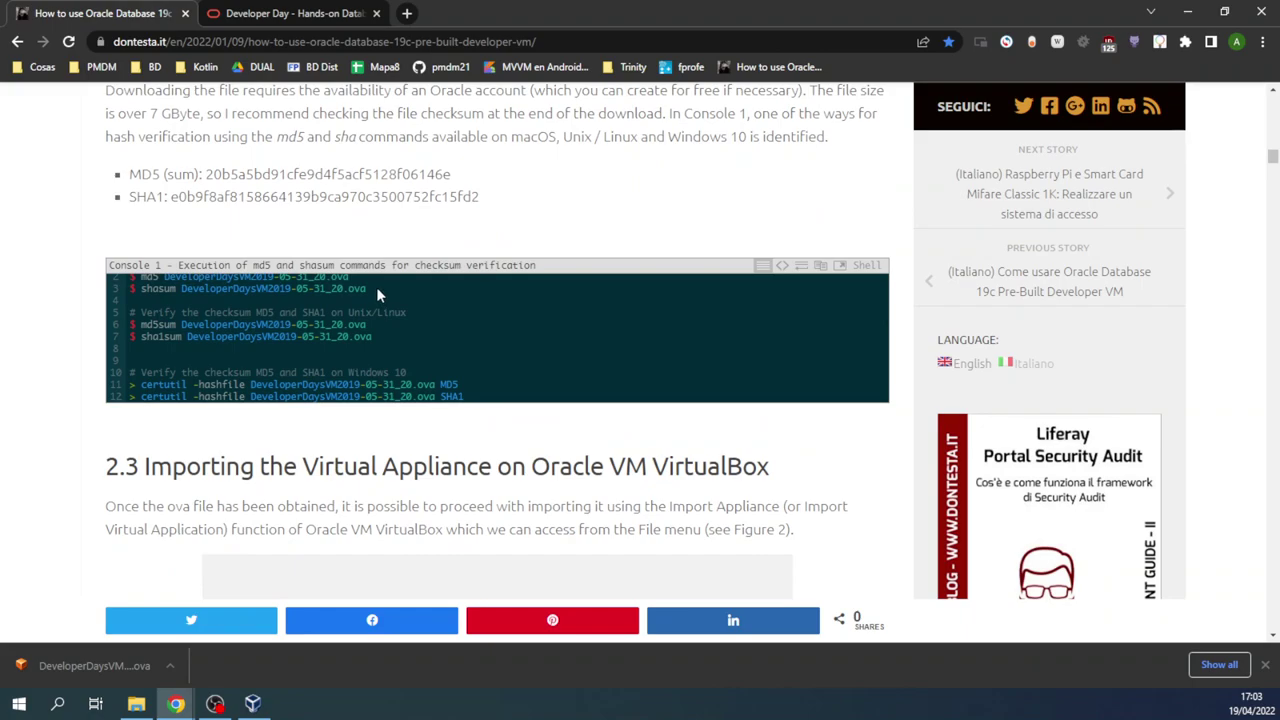
{"action": "scroll", "coordinate": [377, 263], "scroll_direction": "down", "scroll_amount": 4}
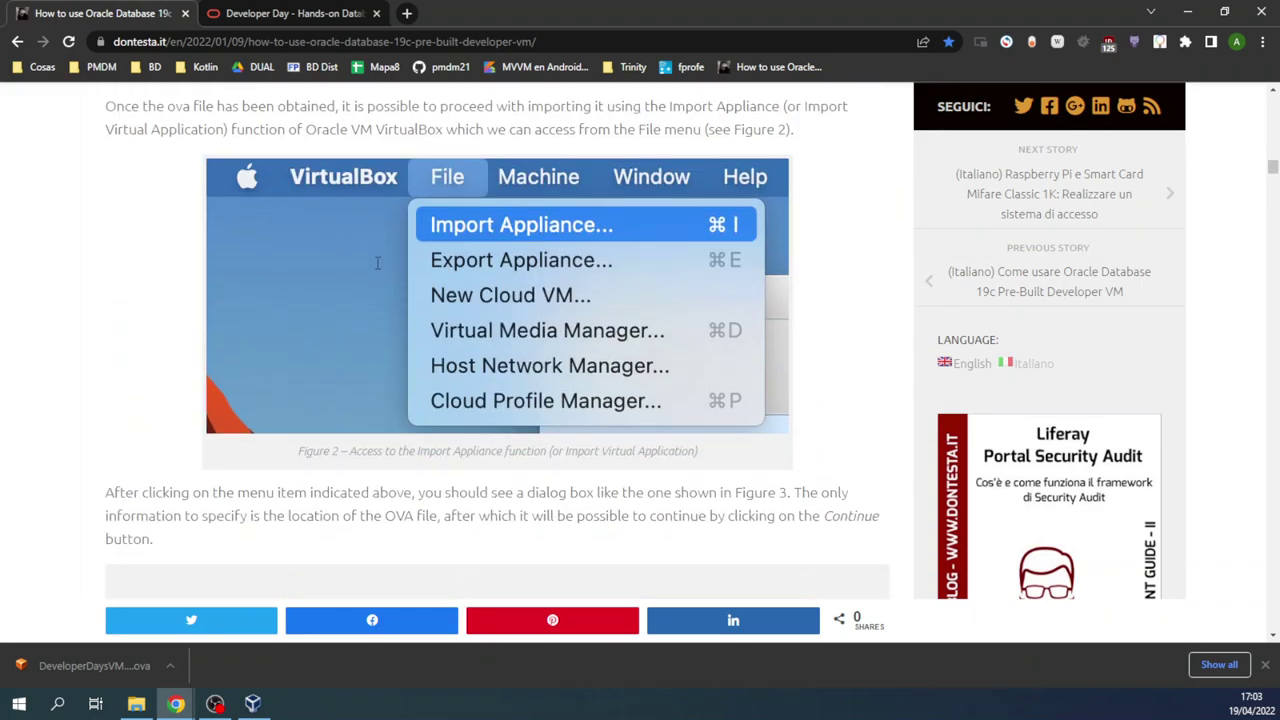
{"action": "scroll", "coordinate": [370, 265], "scroll_direction": "down", "scroll_amount": 3}
{"action": "scroll", "coordinate": [364, 268], "scroll_direction": "down", "scroll_amount": 5}
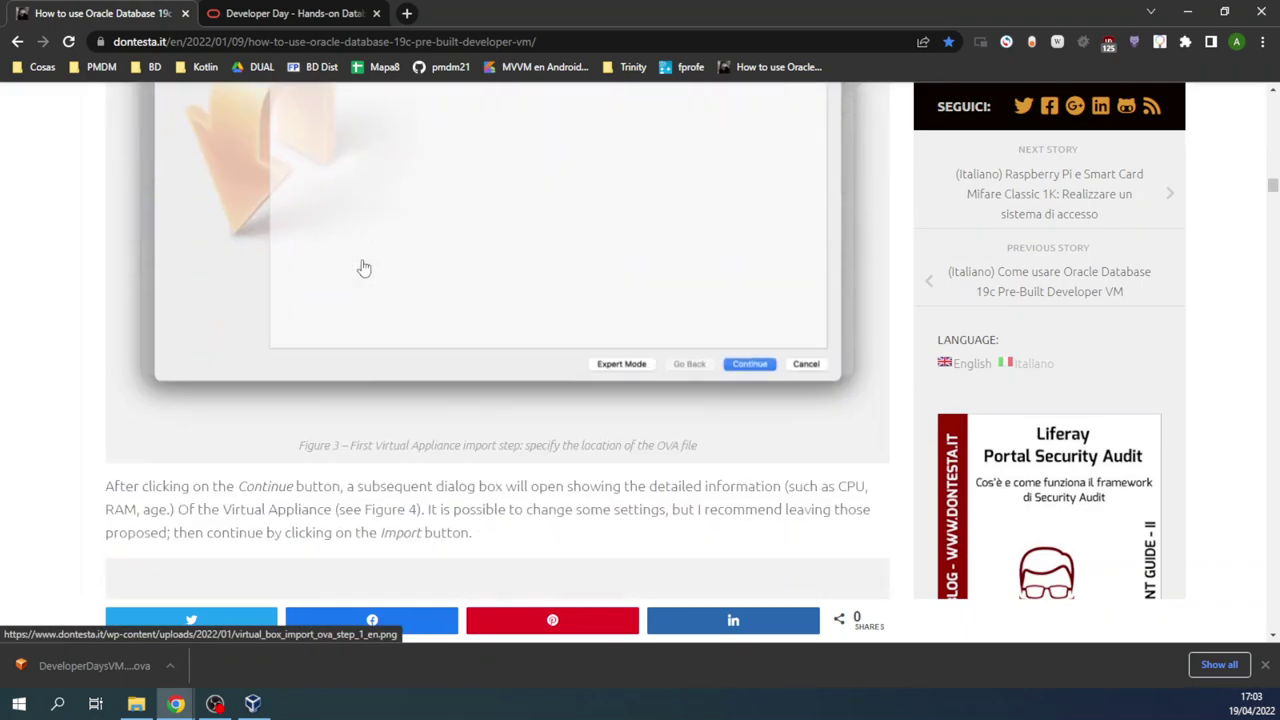
{"action": "scroll", "coordinate": [364, 268], "scroll_direction": "down", "scroll_amount": 2}
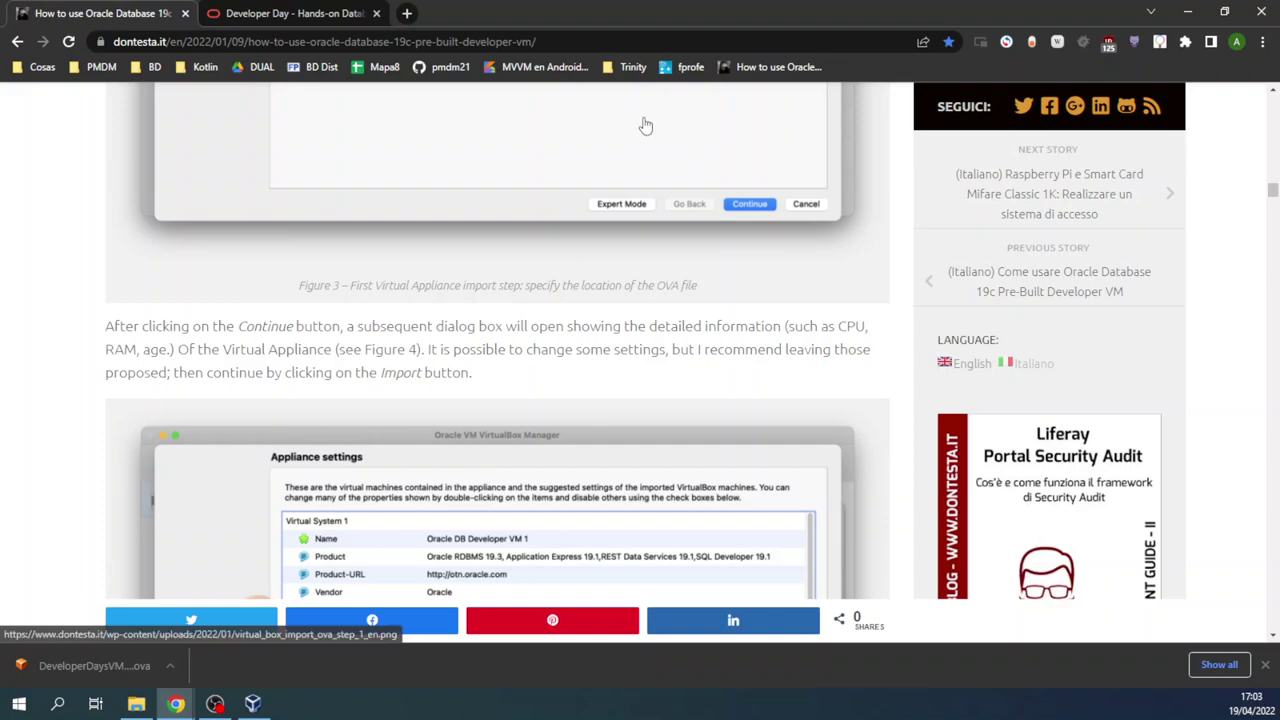
{"action": "scroll", "coordinate": [372, 200], "scroll_direction": "down", "scroll_amount": 2}
{"action": "scroll", "coordinate": [371, 199], "scroll_direction": "up", "scroll_amount": 1}
{"action": "left_click_drag", "start_coordinate": [244, 166], "coordinate": [519, 226]}
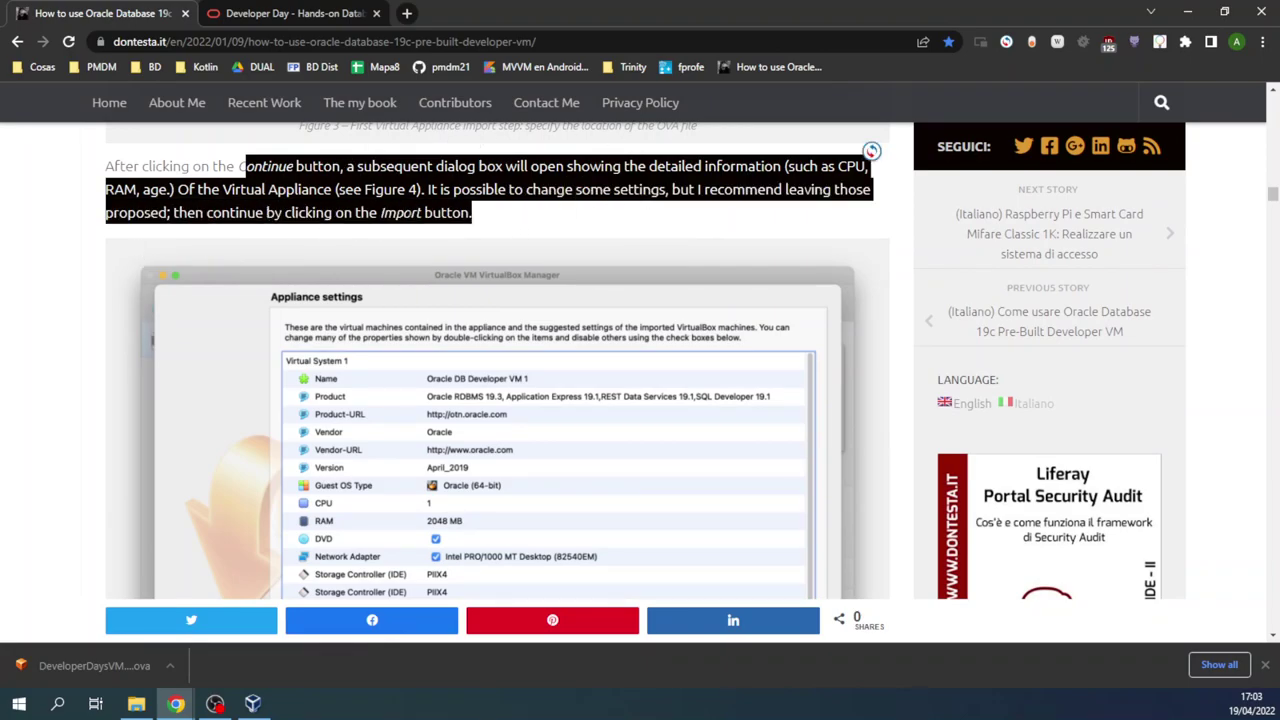
Step: Scroll the tutorial further to the host network section with the Host Network Manager figure
{"action": "scroll", "coordinate": [465, 209], "scroll_direction": "down", "scroll_amount": 6}
{"action": "scroll", "coordinate": [465, 209], "scroll_direction": "down", "scroll_amount": 3}
{"action": "scroll", "coordinate": [465, 209], "scroll_direction": "down", "scroll_amount": 6}
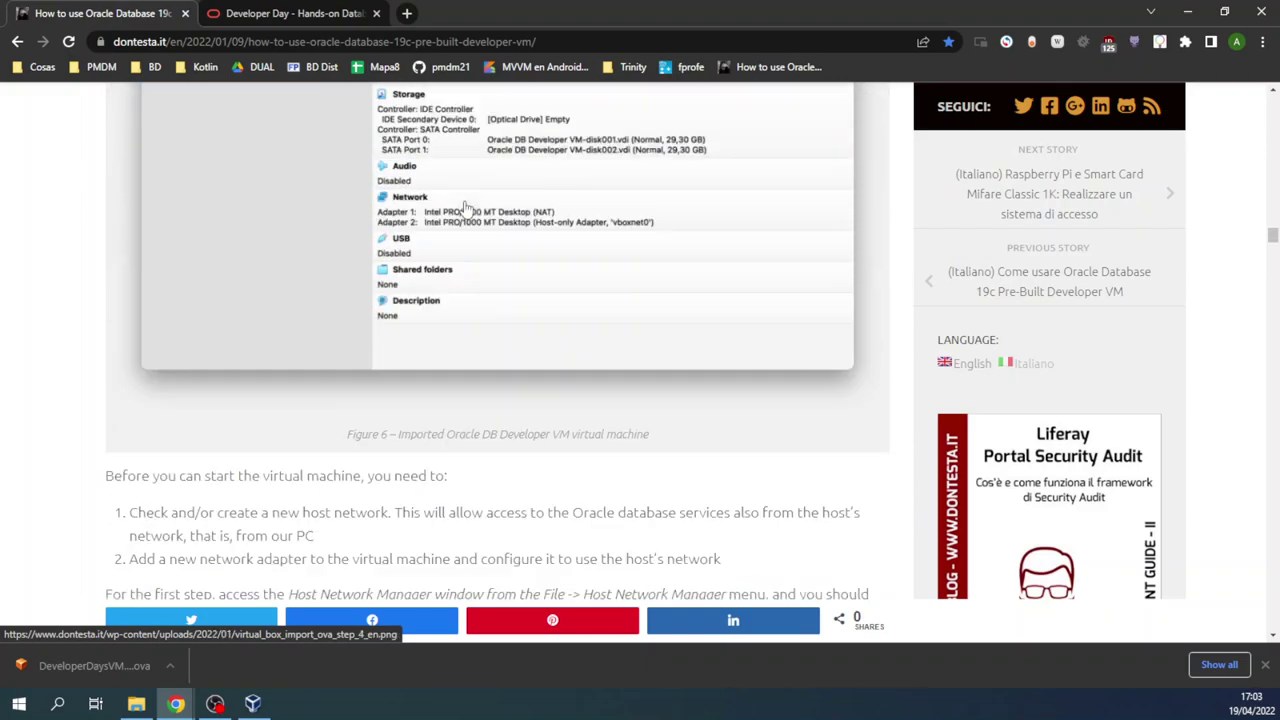
{"action": "scroll", "coordinate": [465, 209], "scroll_direction": "up", "scroll_amount": 2}
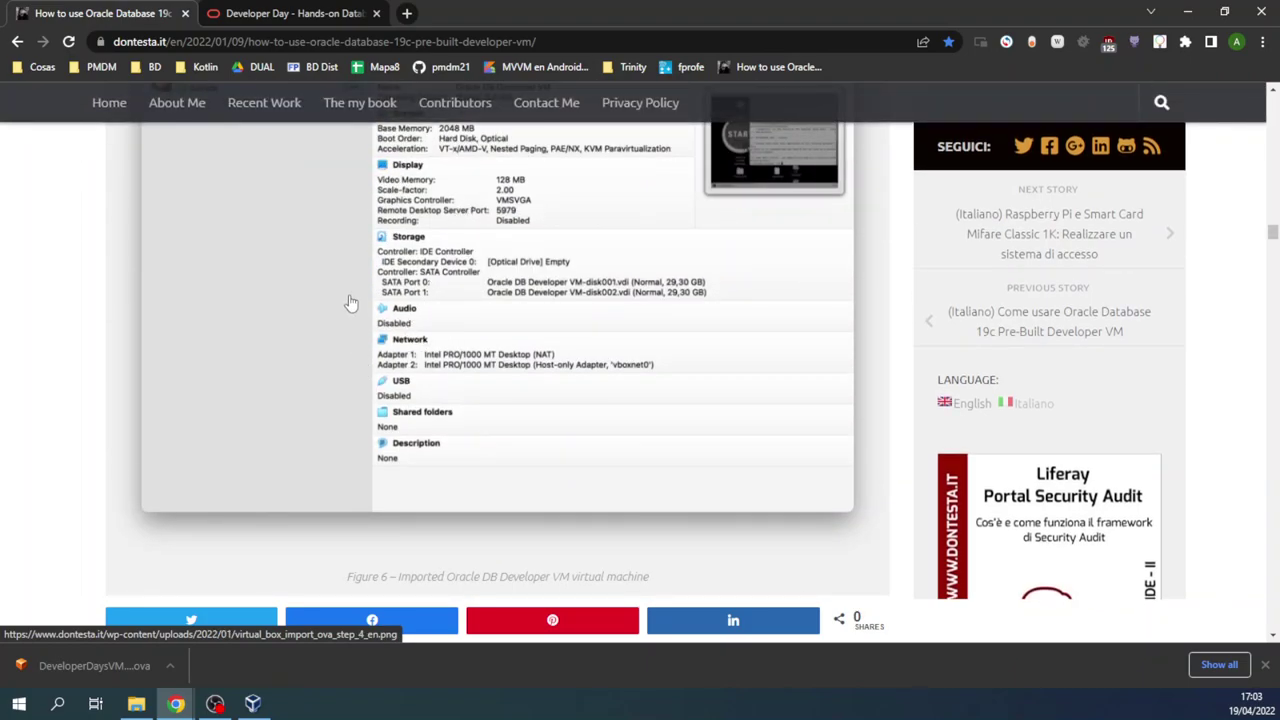
{"action": "scroll", "coordinate": [350, 303], "scroll_direction": "up", "scroll_amount": 5}
{"action": "scroll", "coordinate": [370, 240], "scroll_direction": "down", "scroll_amount": 7}
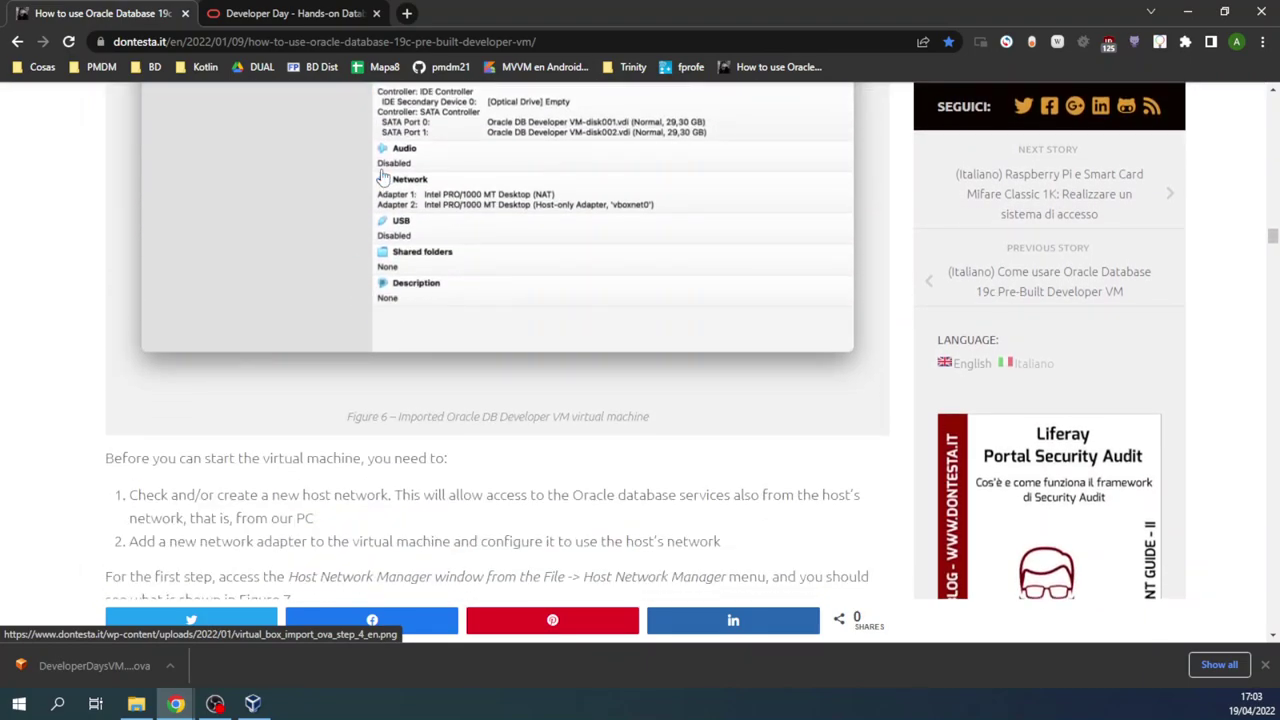
{"action": "scroll", "coordinate": [676, 254], "scroll_direction": "down", "scroll_amount": 3}
{"action": "left_click_drag", "start_coordinate": [101, 140], "coordinate": [296, 282]}
{"action": "scroll", "coordinate": [390, 245], "scroll_direction": "down", "scroll_amount": 2}
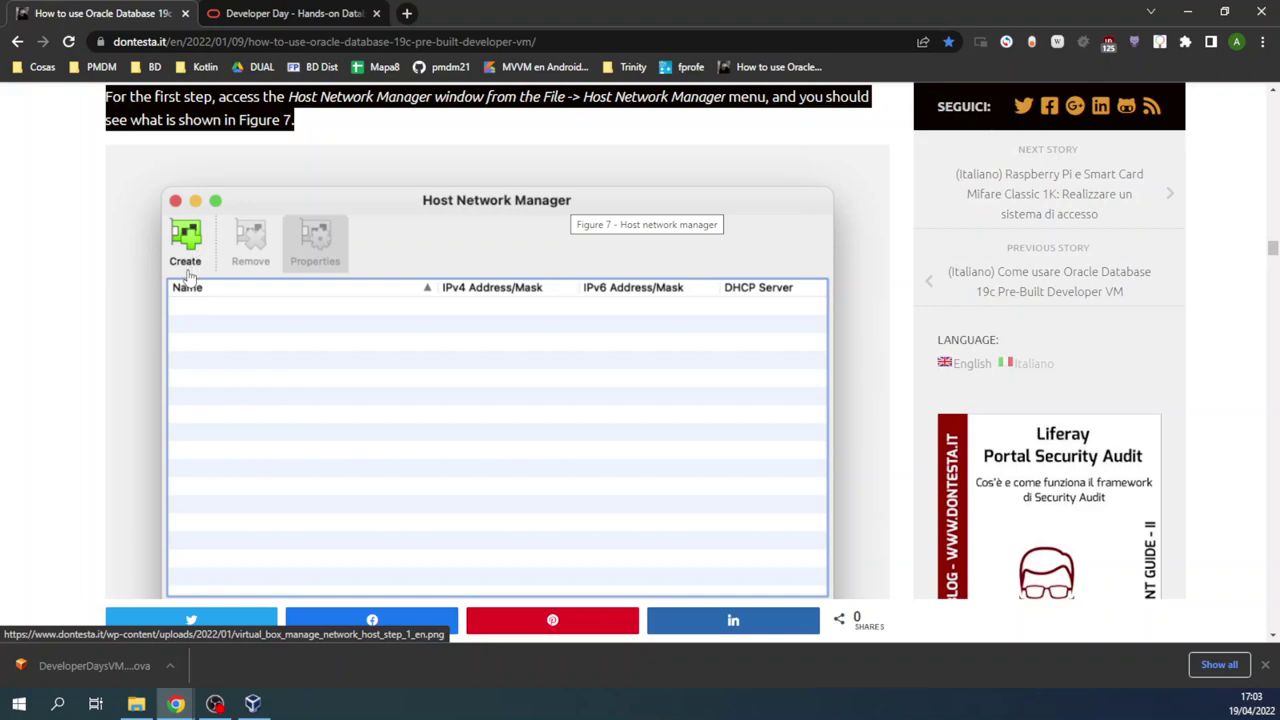
{"action": "scroll", "coordinate": [340, 282], "scroll_direction": "up", "scroll_amount": 1}
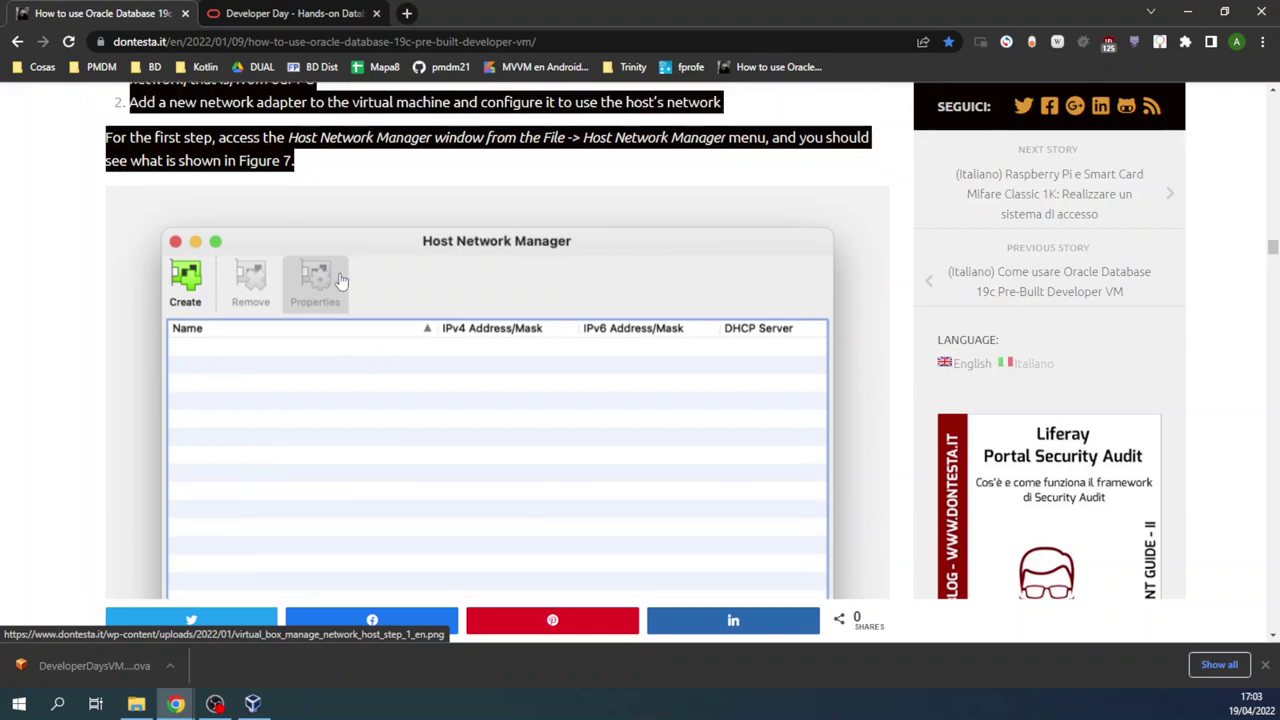
{"action": "scroll", "coordinate": [335, 270], "scroll_direction": "up", "scroll_amount": 2}
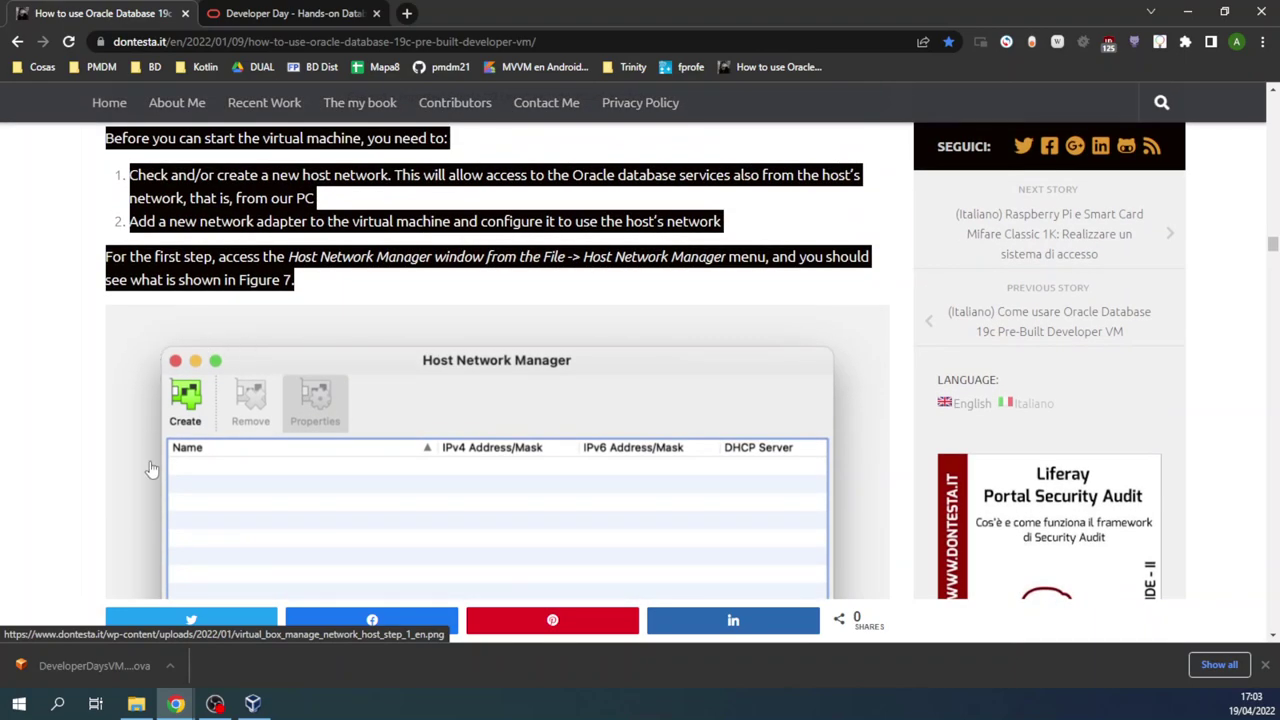
{"action": "scroll", "coordinate": [150, 470], "scroll_direction": "down", "scroll_amount": 2}
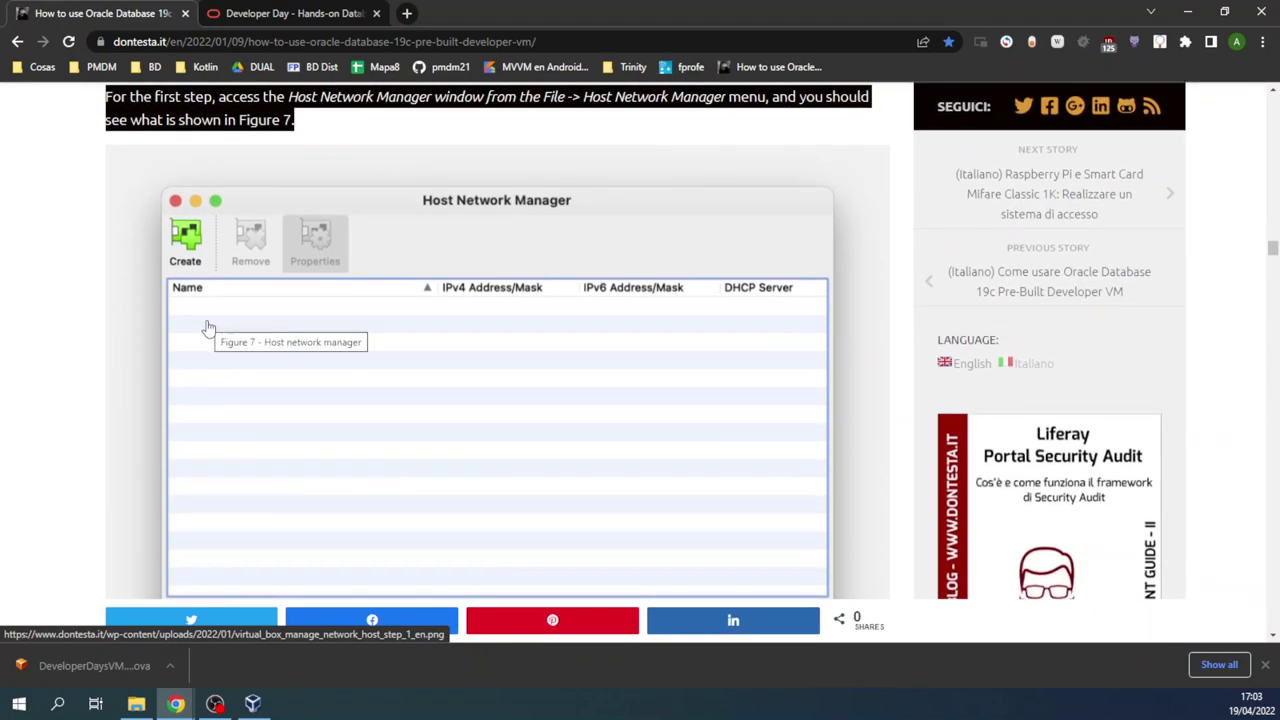
{"action": "scroll", "coordinate": [182, 312], "scroll_direction": "down", "scroll_amount": 15}
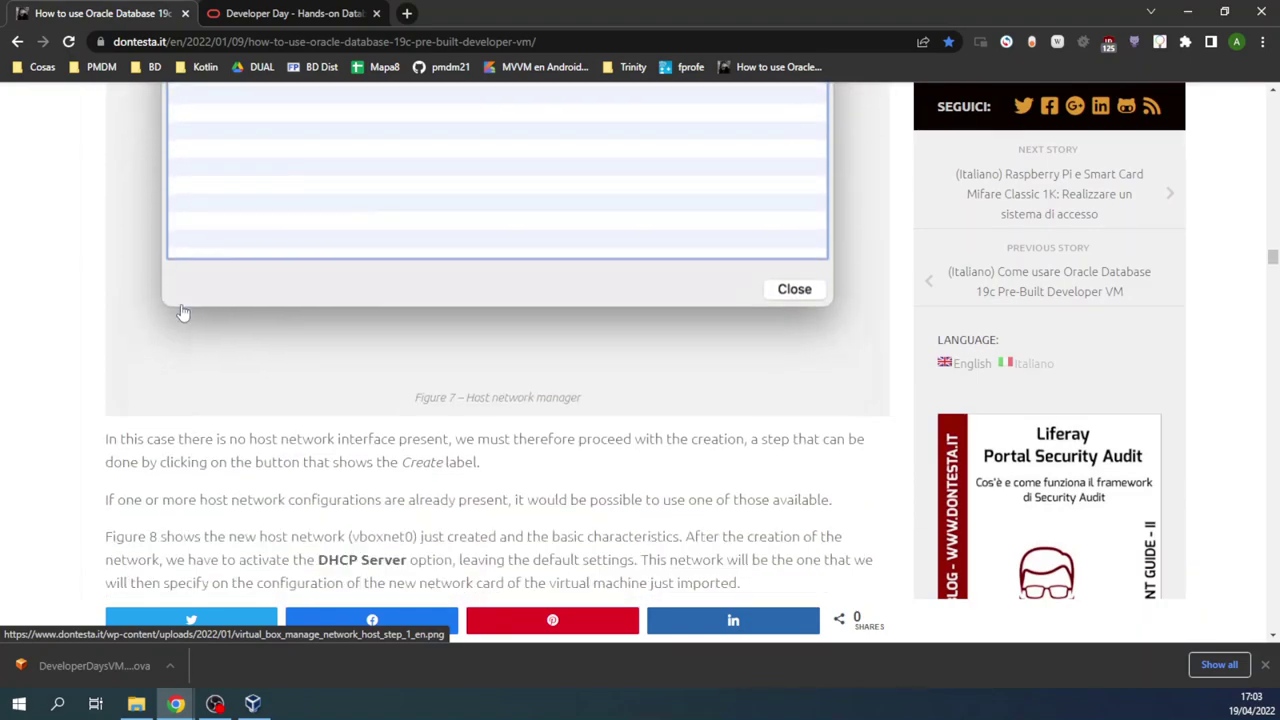
{"action": "scroll", "coordinate": [182, 312], "scroll_direction": "up", "scroll_amount": 4}
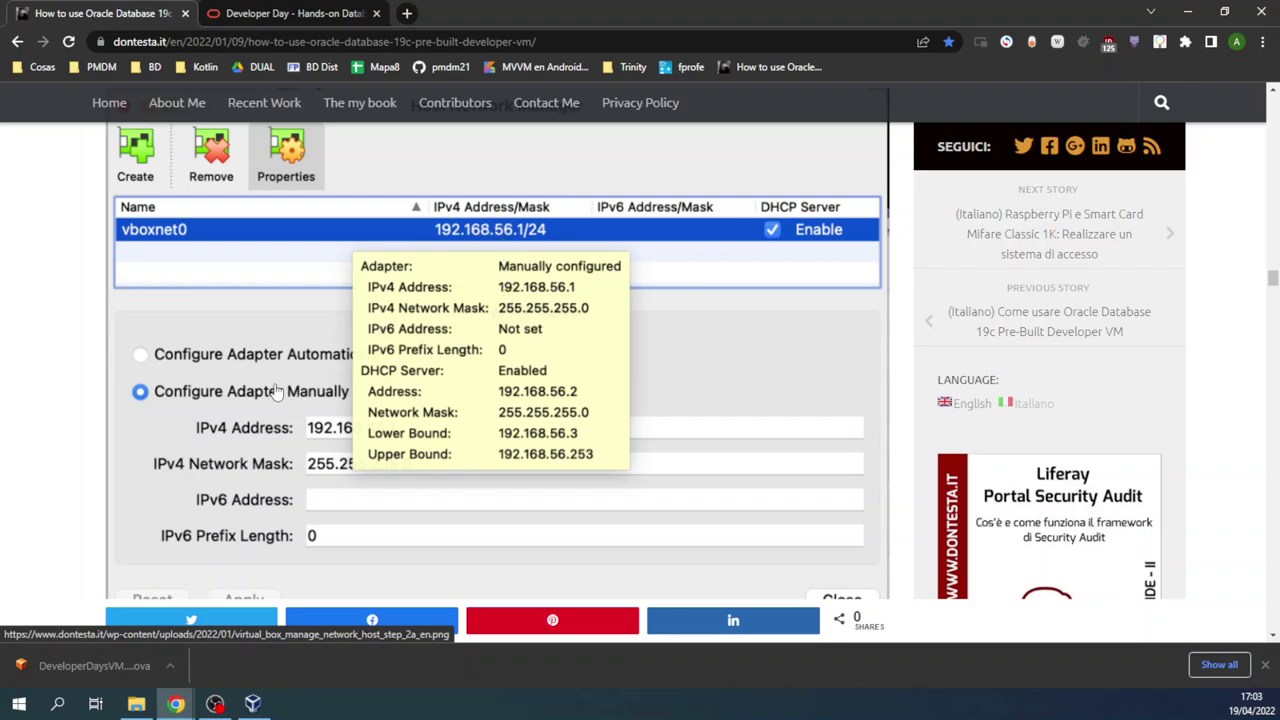
{"action": "scroll", "coordinate": [276, 398], "scroll_direction": "down", "scroll_amount": 2}
{"action": "scroll", "coordinate": [229, 249], "scroll_direction": "up", "scroll_amount": 3}
{"action": "scroll", "coordinate": [100, 420], "scroll_direction": "down", "scroll_amount": 1}
{"action": "scroll", "coordinate": [101, 420], "scroll_direction": "up", "scroll_amount": 2}
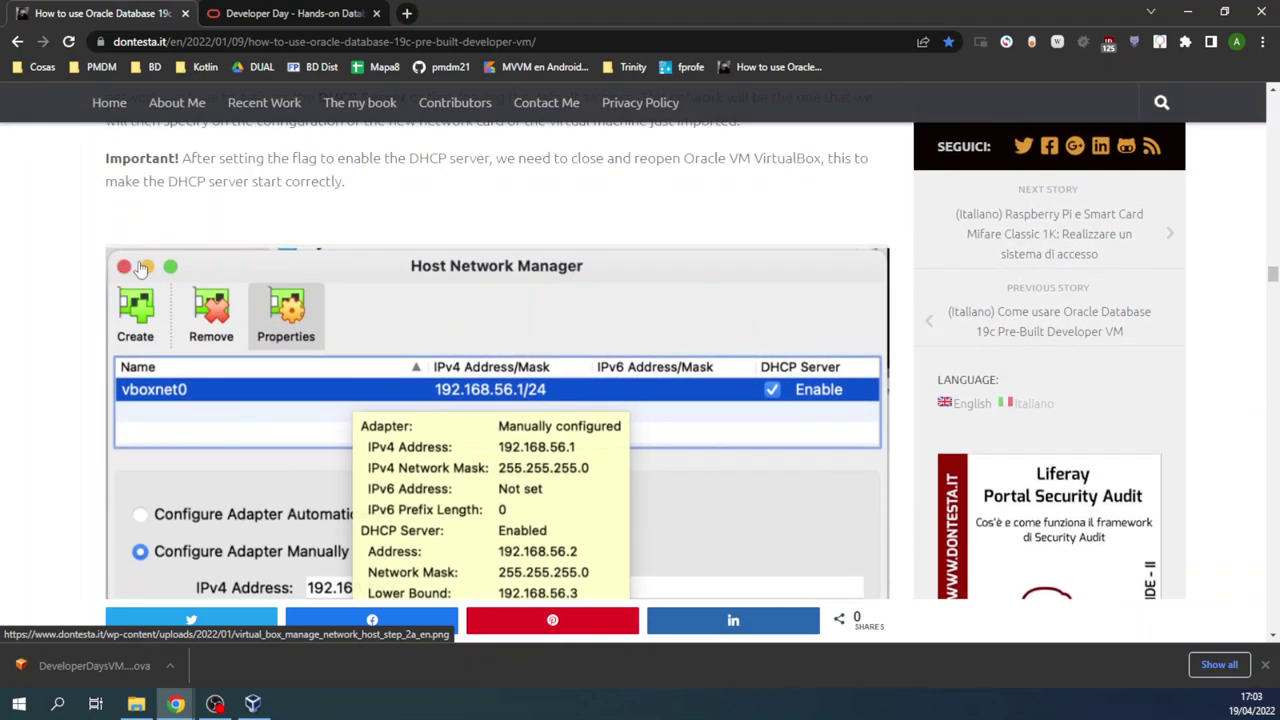
{"action": "scroll", "coordinate": [518, 340], "scroll_direction": "down", "scroll_amount": 1}
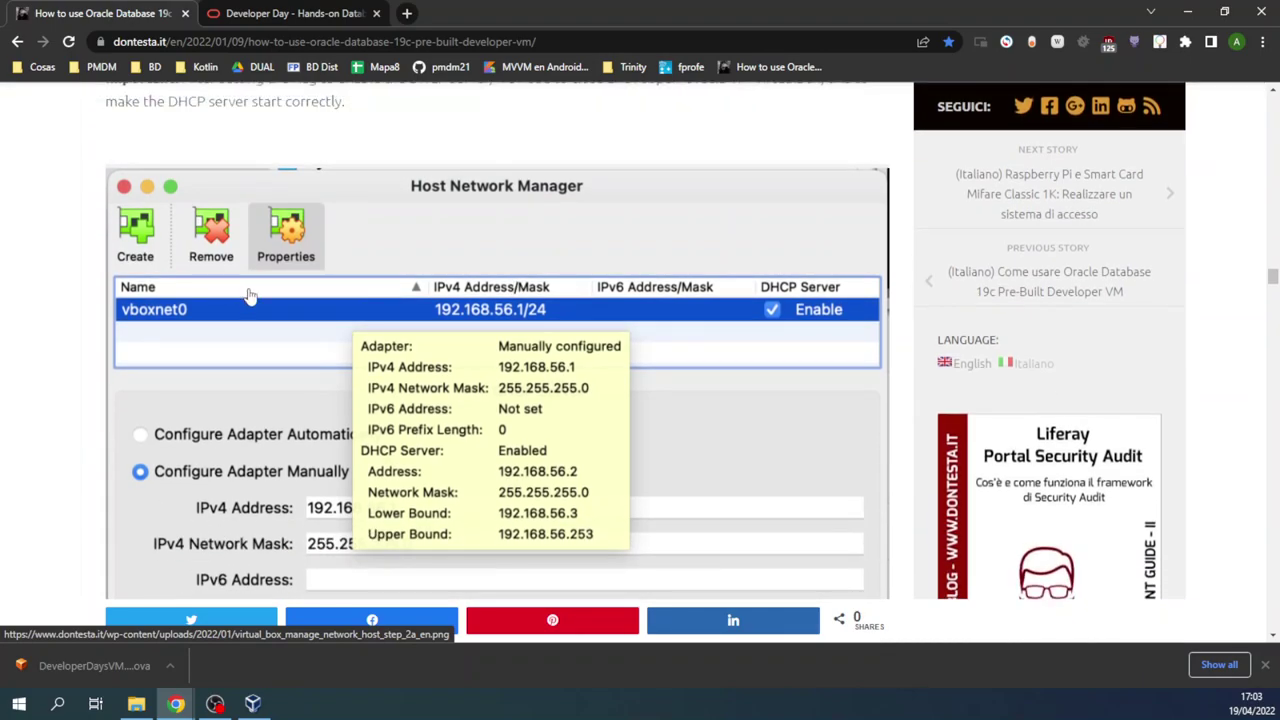
{"action": "scroll", "coordinate": [554, 376], "scroll_direction": "down", "scroll_amount": 1}
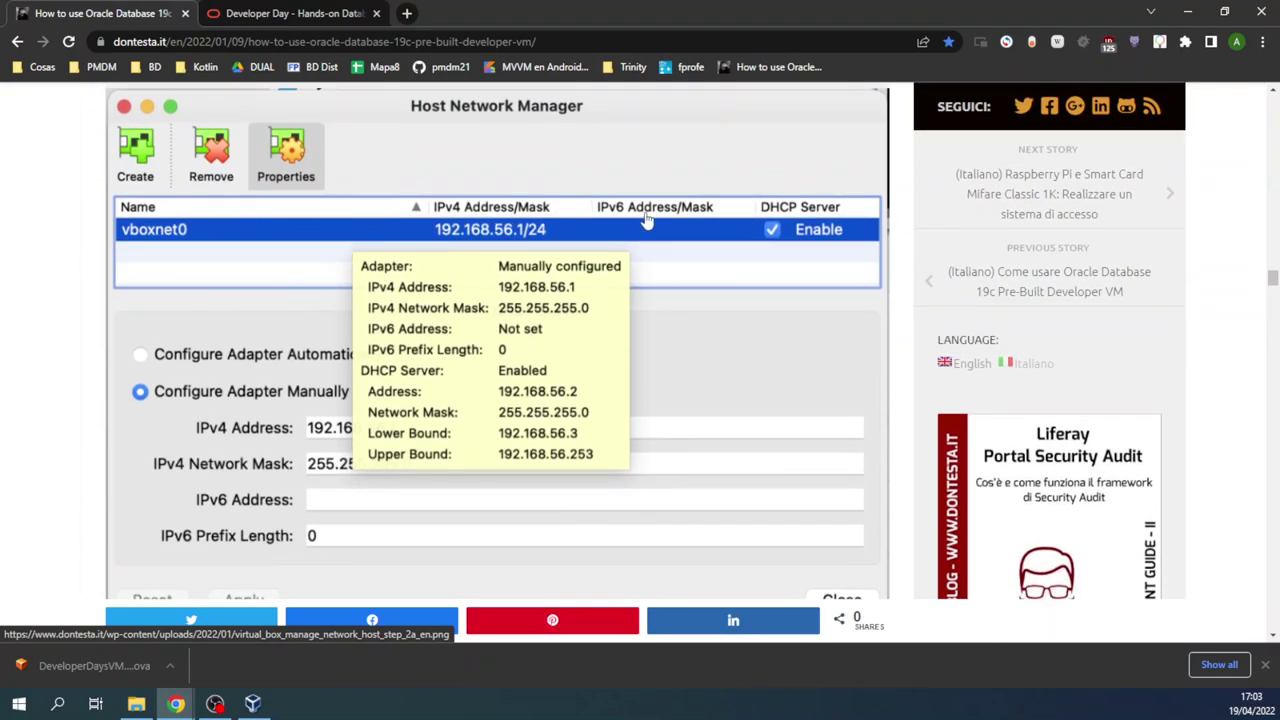
Step: Inspect the Host-Only Ethernet Adapter (192.168.56.1/24, DHCP on) in VirtualBox, then return to the tutorial
{"action": "left_click", "coordinate": [255, 705]}
{"action": "left_click", "coordinate": [358, 87]}
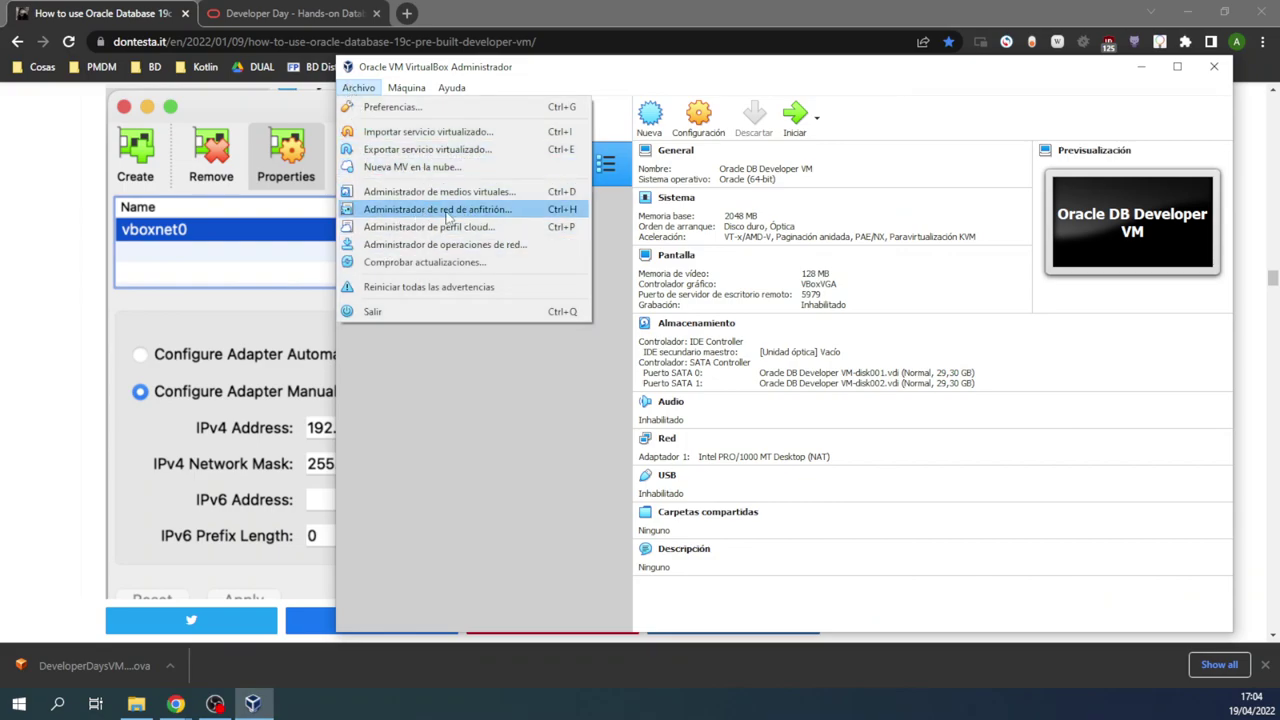
{"action": "left_click", "coordinate": [452, 210]}
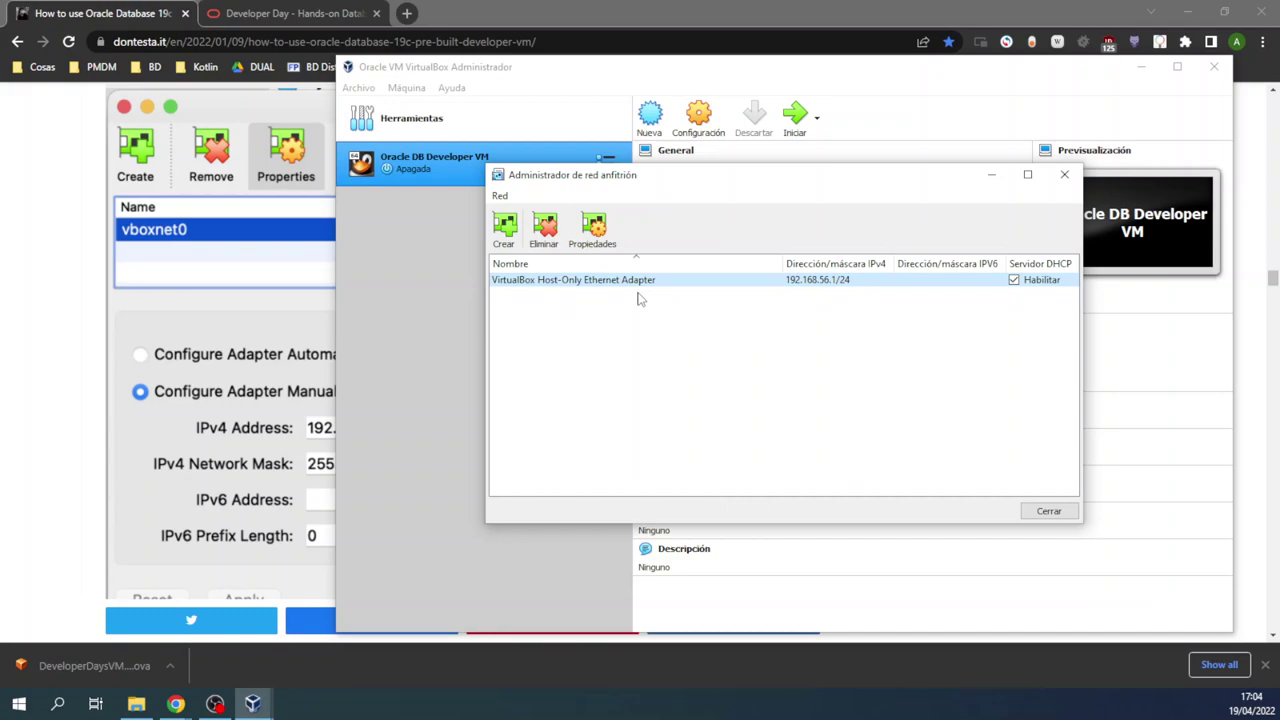
{"action": "mouse_move", "coordinate": [640, 288]}
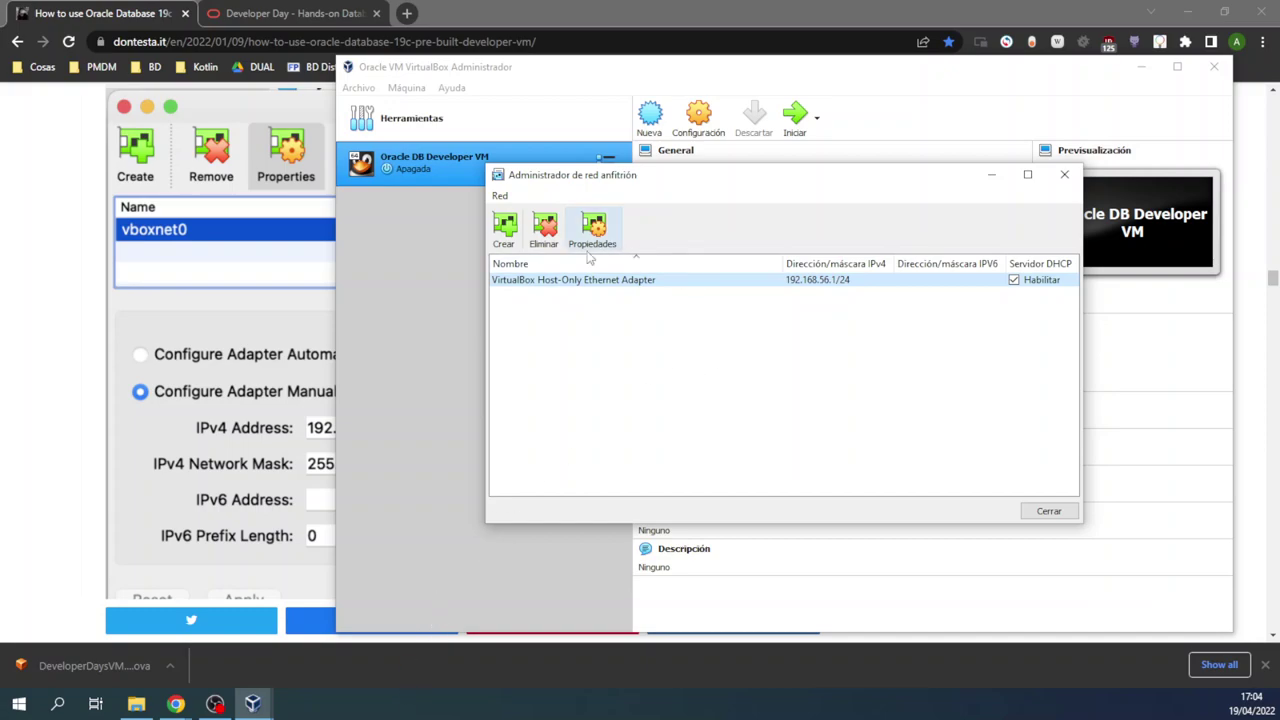
{"action": "left_click", "coordinate": [57, 240]}
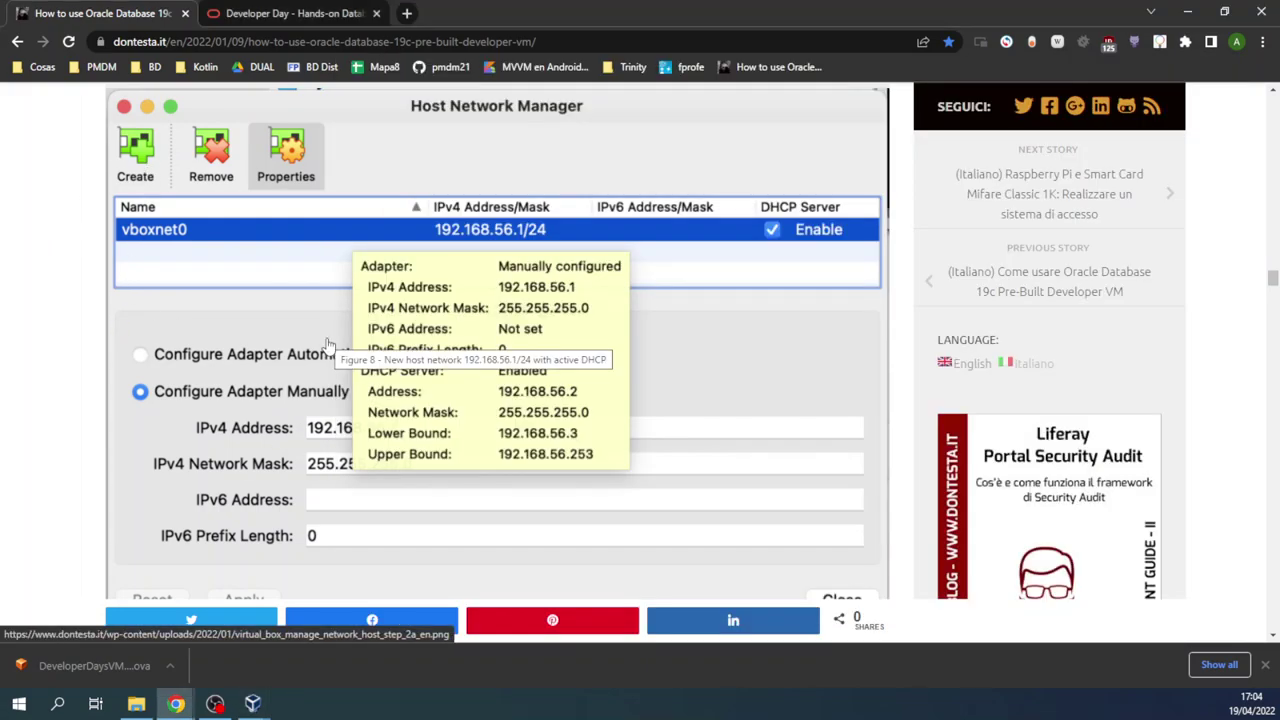
Step: Scroll the tutorial to the network adapter settings figure and bring back the host network manager
{"action": "scroll", "coordinate": [327, 345], "scroll_direction": "down", "scroll_amount": 5}
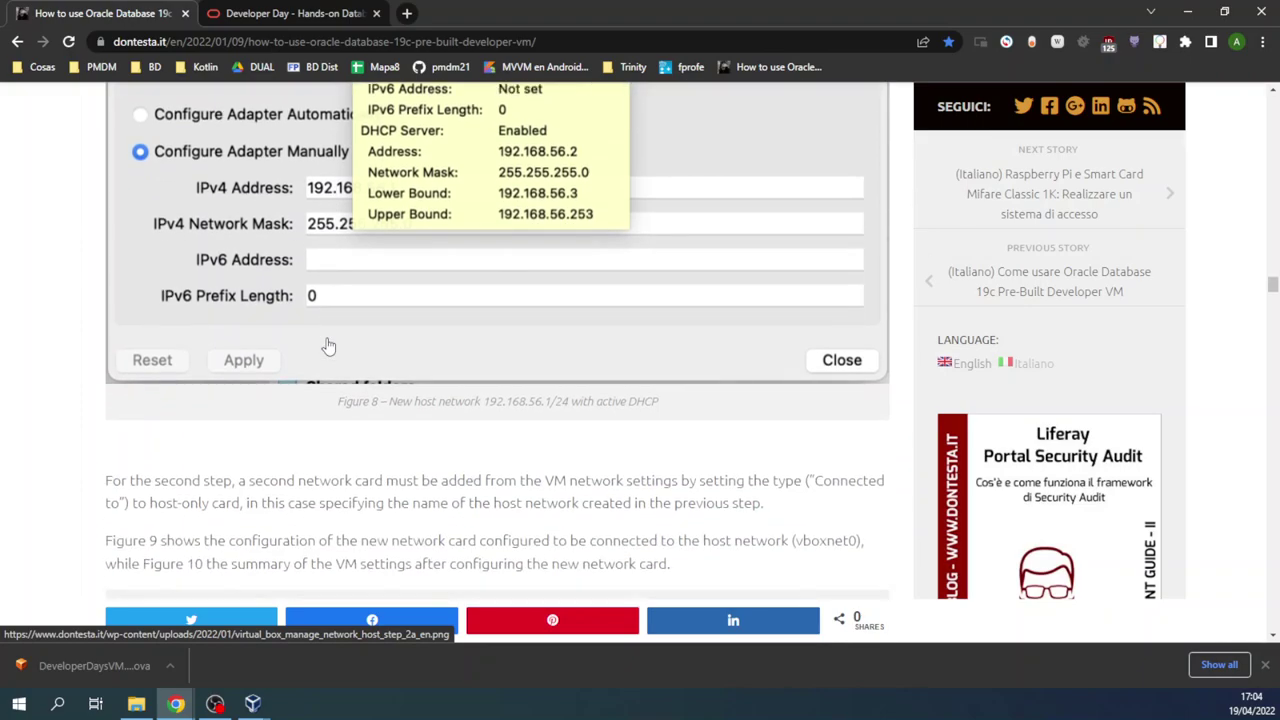
{"action": "scroll", "coordinate": [327, 345], "scroll_direction": "down", "scroll_amount": 2}
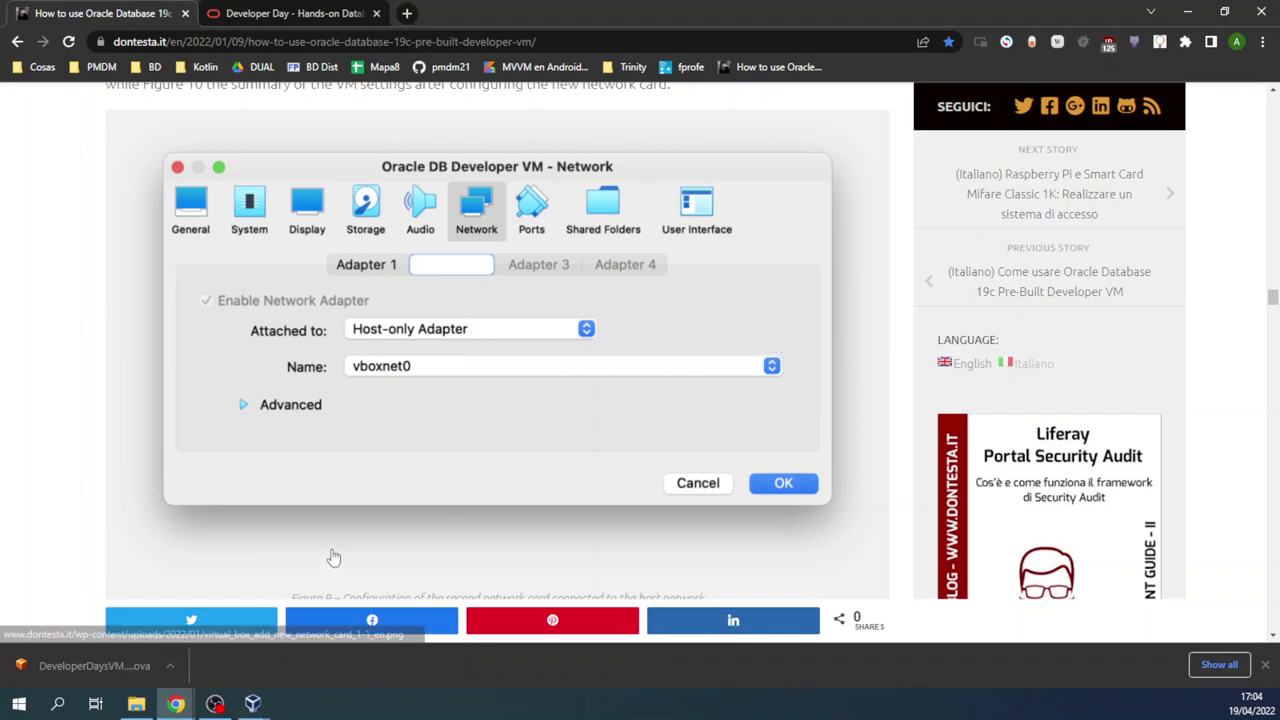
{"action": "left_click", "coordinate": [264, 703]}
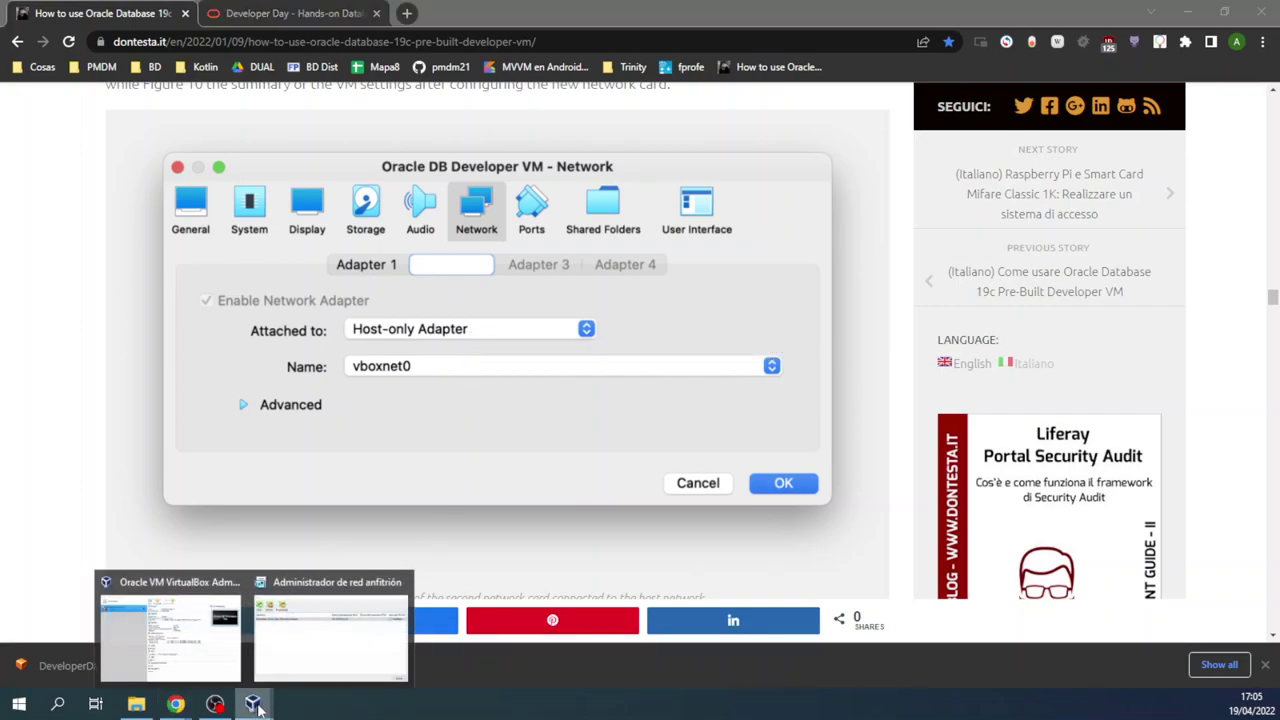
{"action": "left_click", "coordinate": [308, 665]}
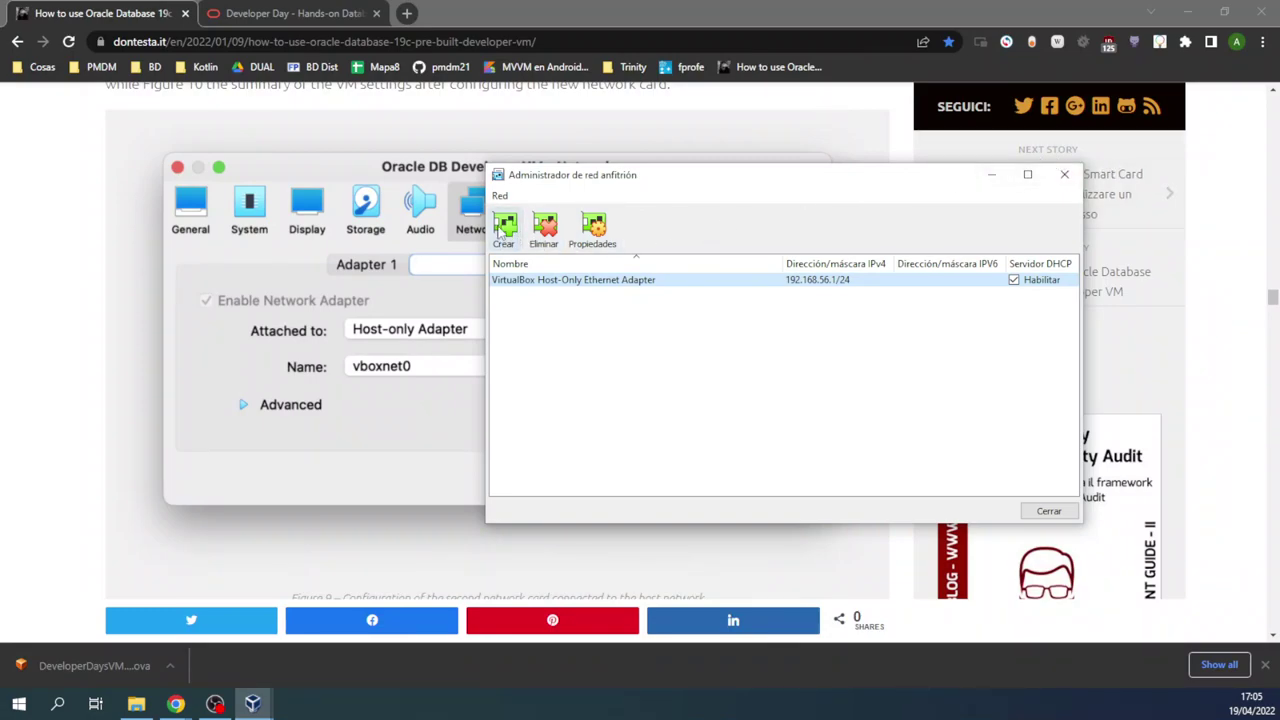
Step: Create Host-Only Ethernet Adapter #2, configure it manually, and set its mask to 255.255.255.0
{"action": "left_click", "coordinate": [502, 228]}
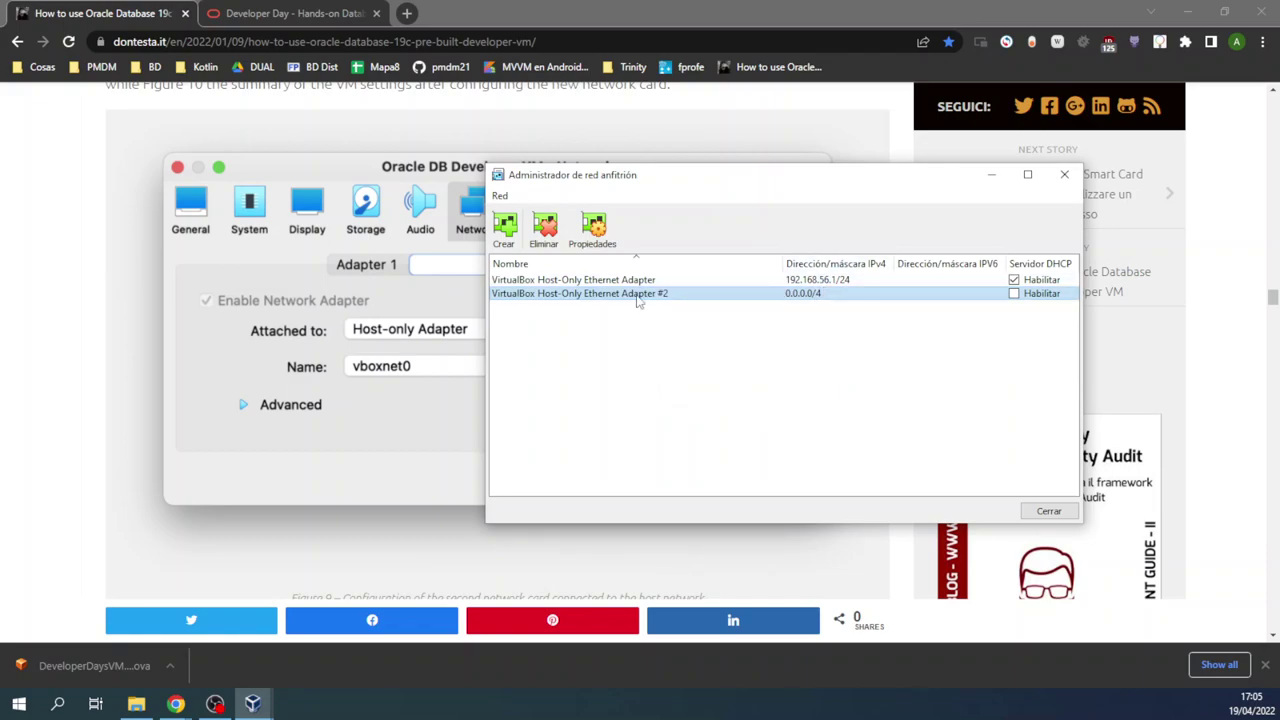
{"action": "double_click", "coordinate": [637, 294]}
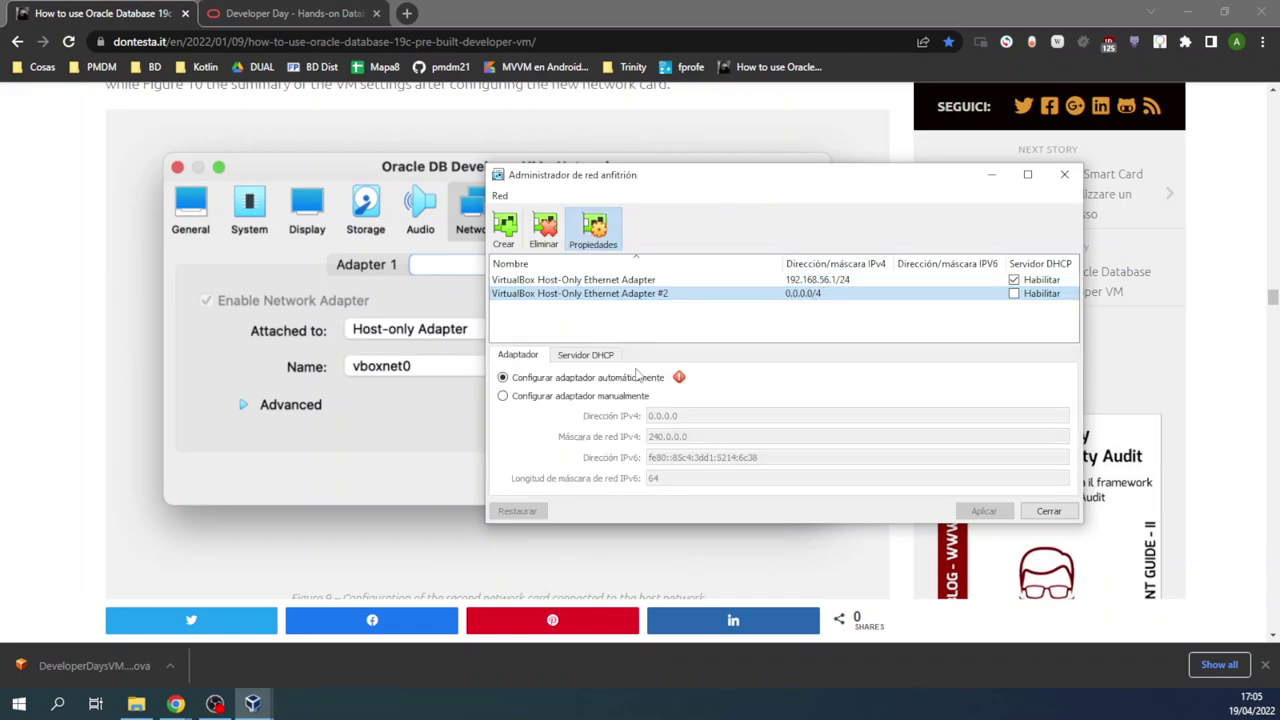
{"action": "left_click", "coordinate": [504, 397]}
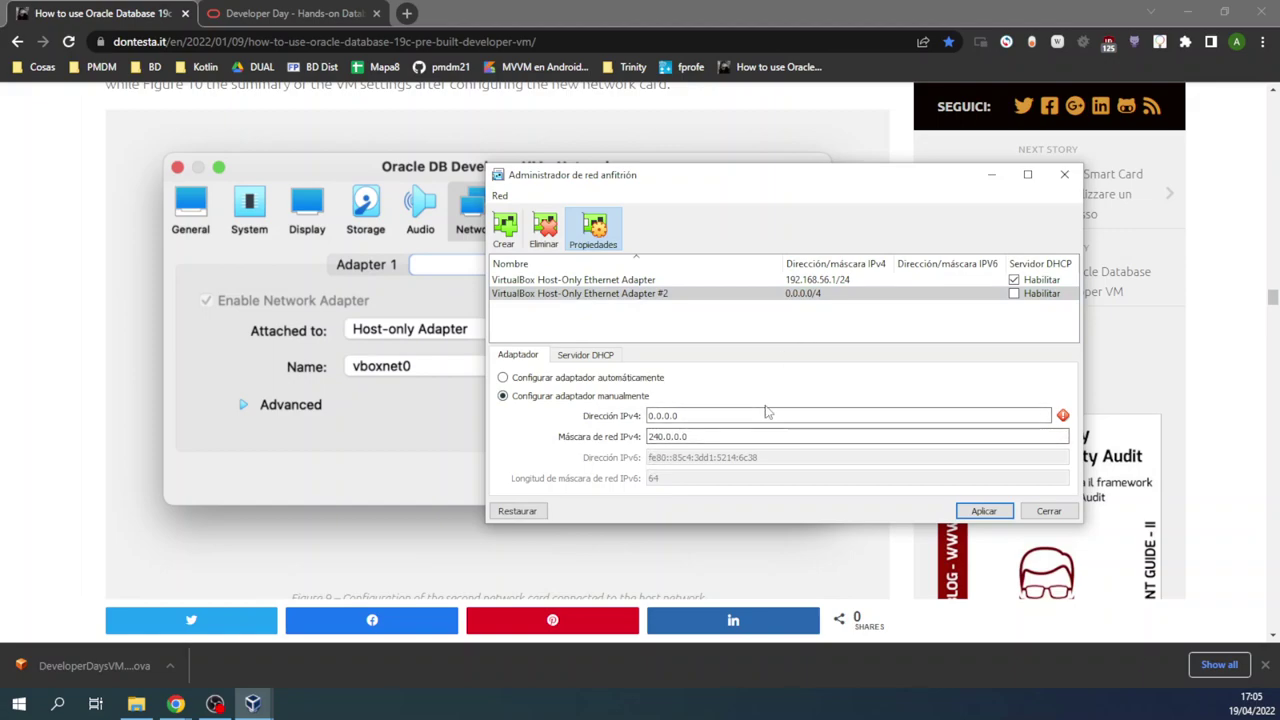
{"action": "left_click_drag", "start_coordinate": [706, 440], "coordinate": [624, 440]}
{"action": "left_click", "coordinate": [657, 437]}
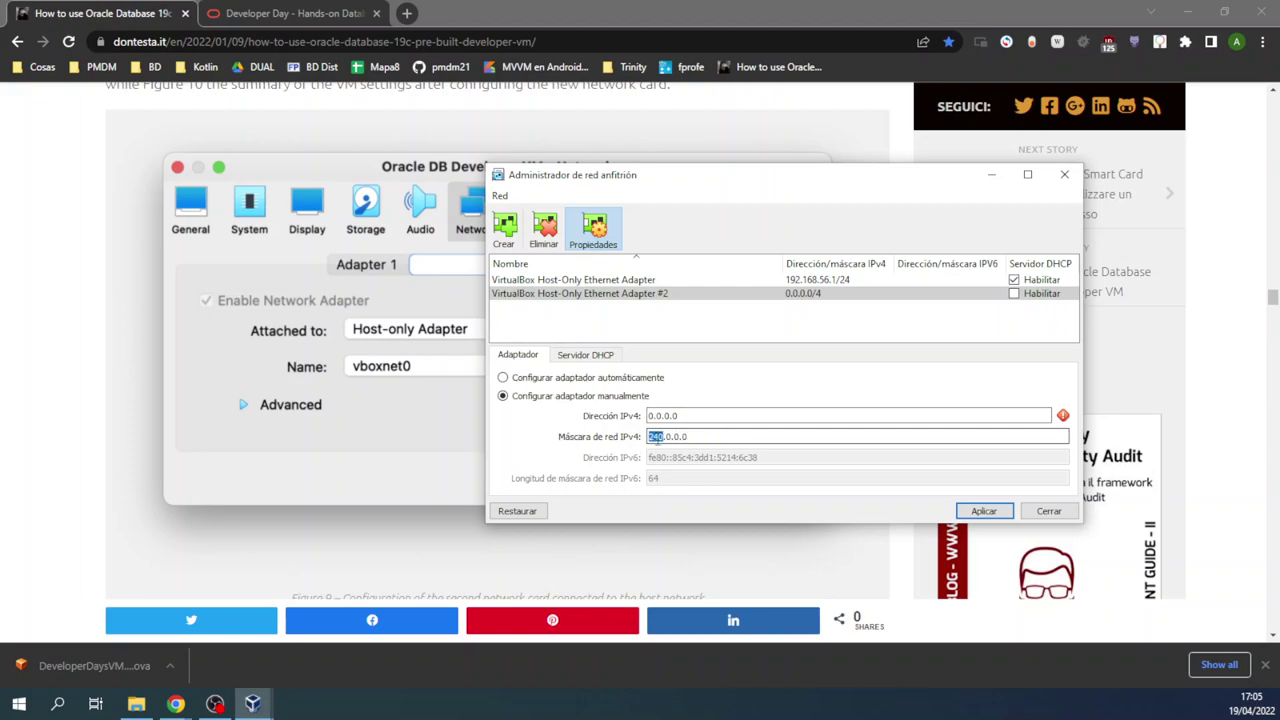
{"action": "type", "text": "255"}
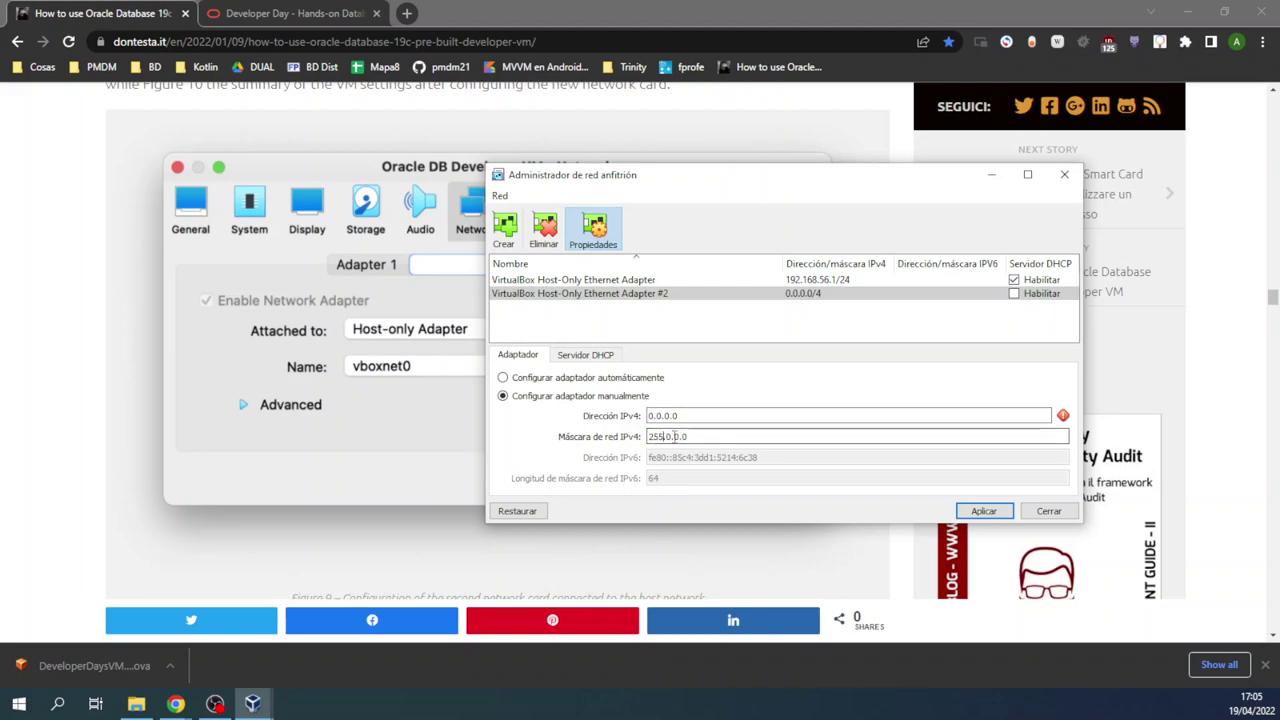
{"action": "type", "text": "255"}
{"action": "type", "text": "2"}
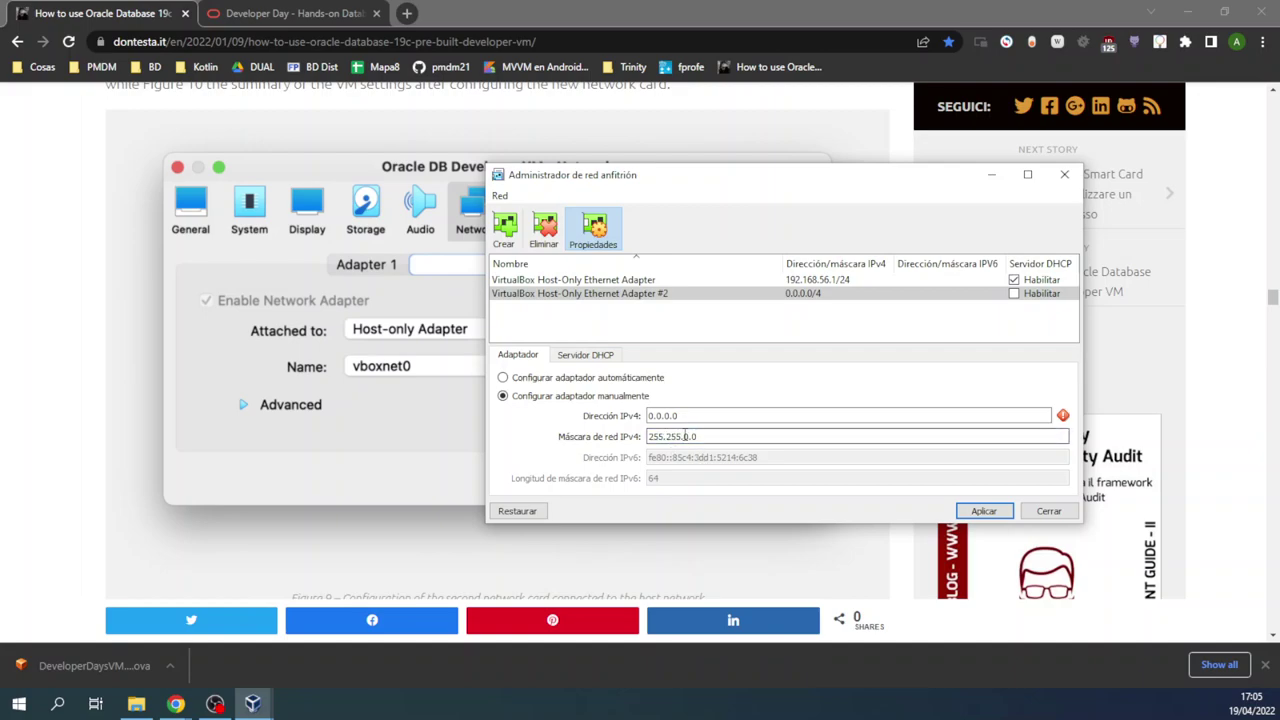
{"action": "type", "text": "255."}
{"action": "left_click", "coordinate": [677, 413]}
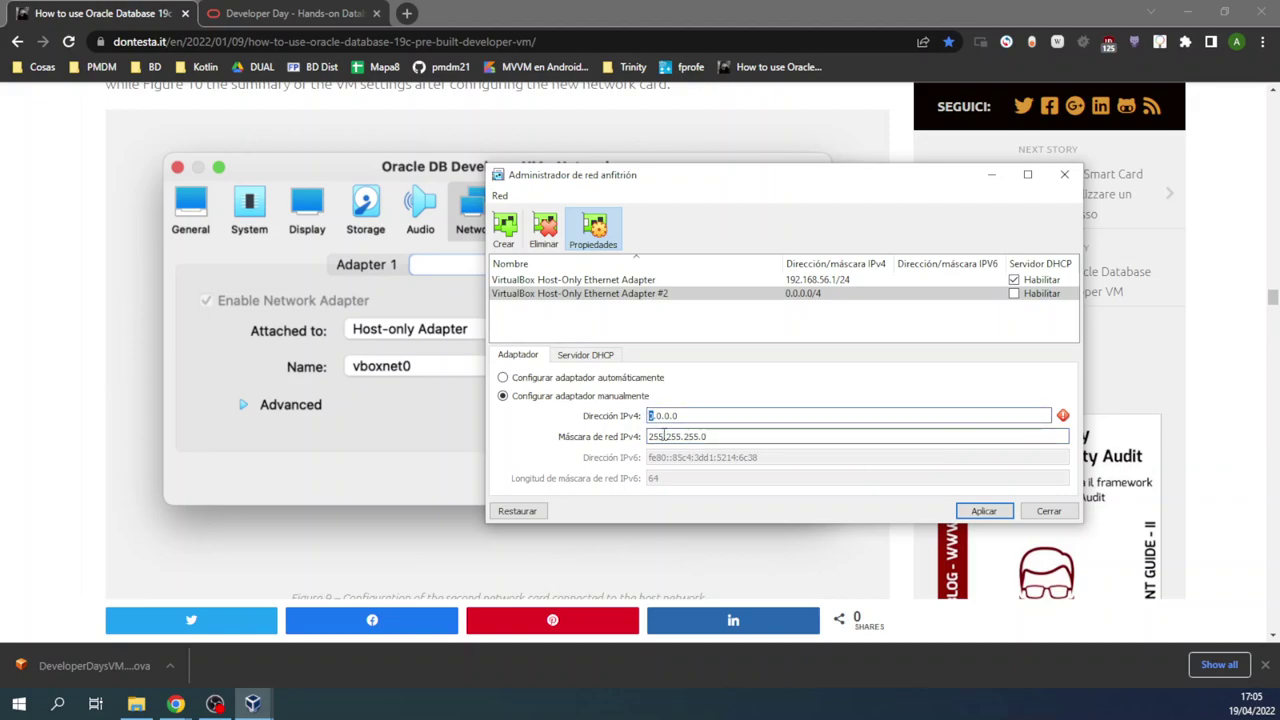
Step: Set the adapter's IPv4 address to 192.168.100.1 and close the host network manager
{"action": "type", "text": "192.1"}
{"action": "type", "text": "1"}
{"action": "type", "text": "8."}
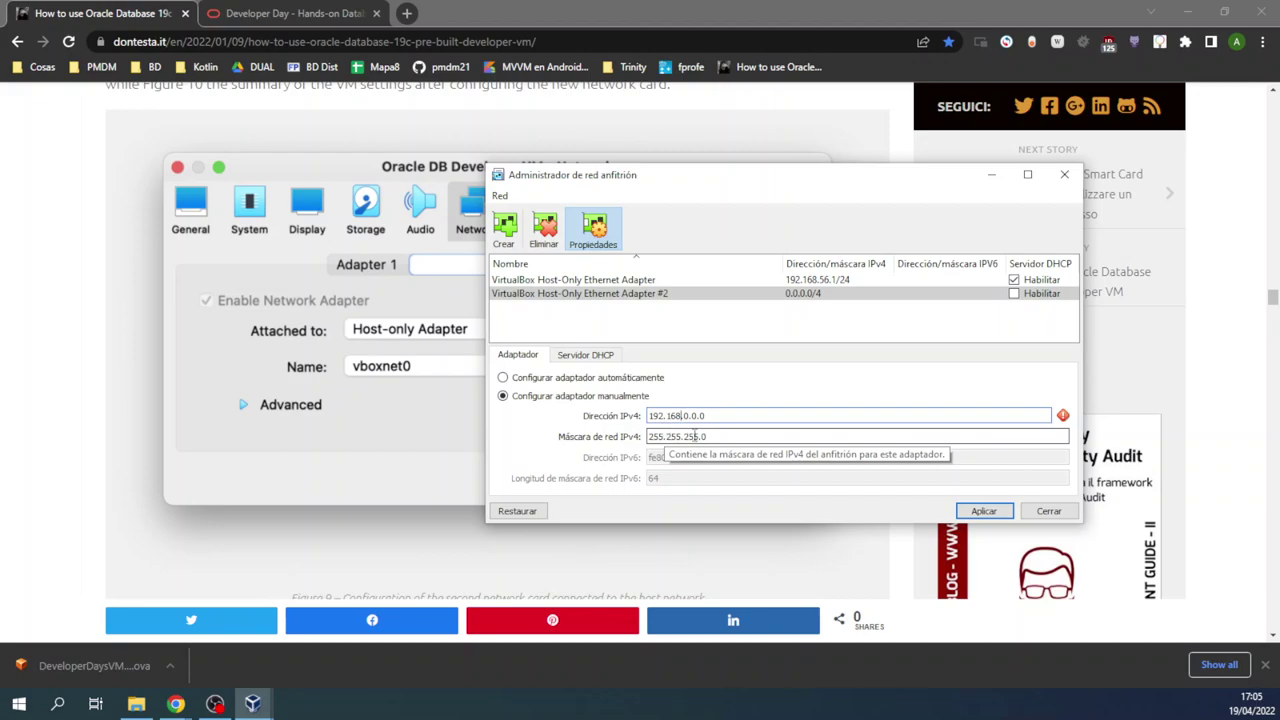
{"action": "left_click", "coordinate": [686, 416]}
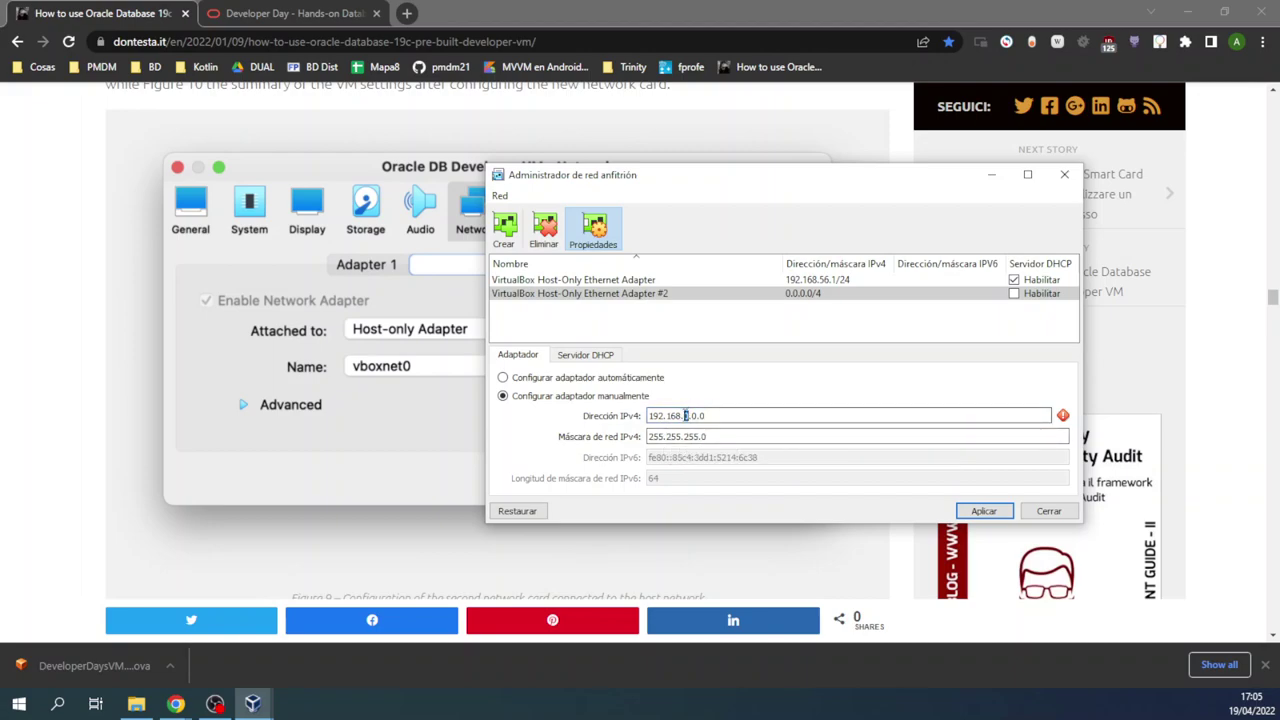
{"action": "key", "text": "Delete"}
{"action": "key", "text": "Delete"}
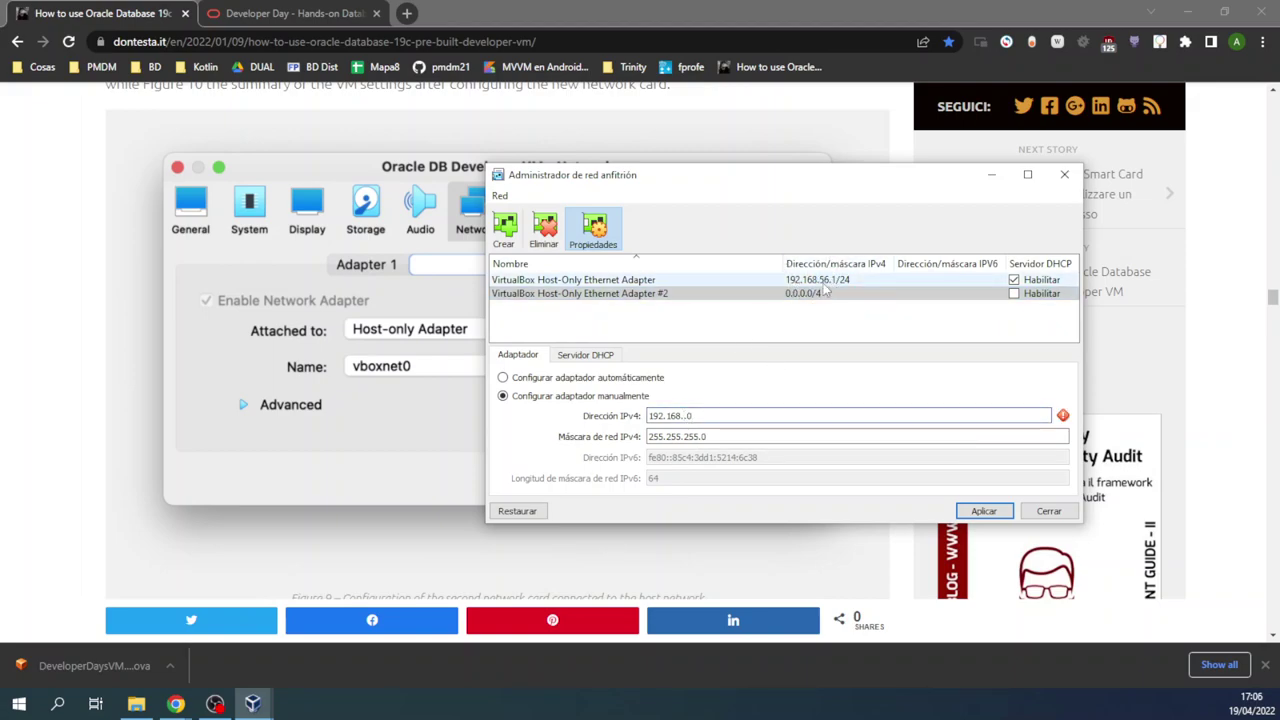
{"action": "type", "text": "100"}
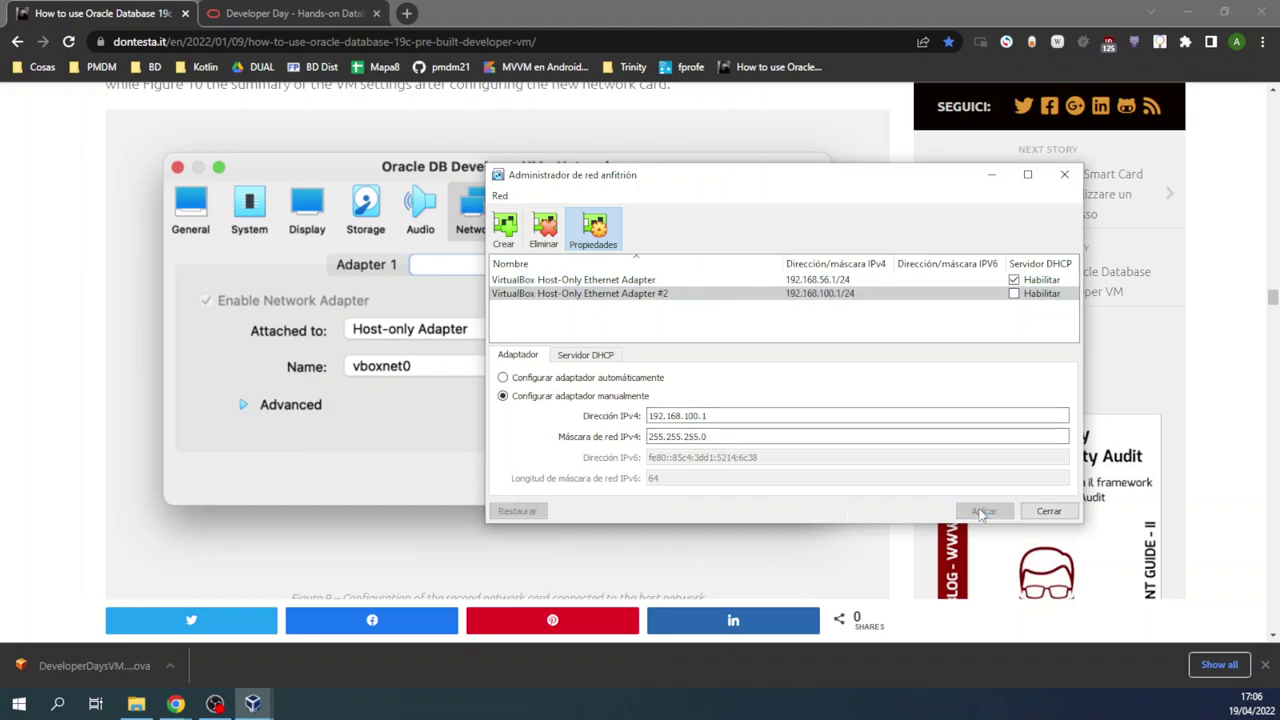
{"action": "left_click", "coordinate": [1049, 511]}
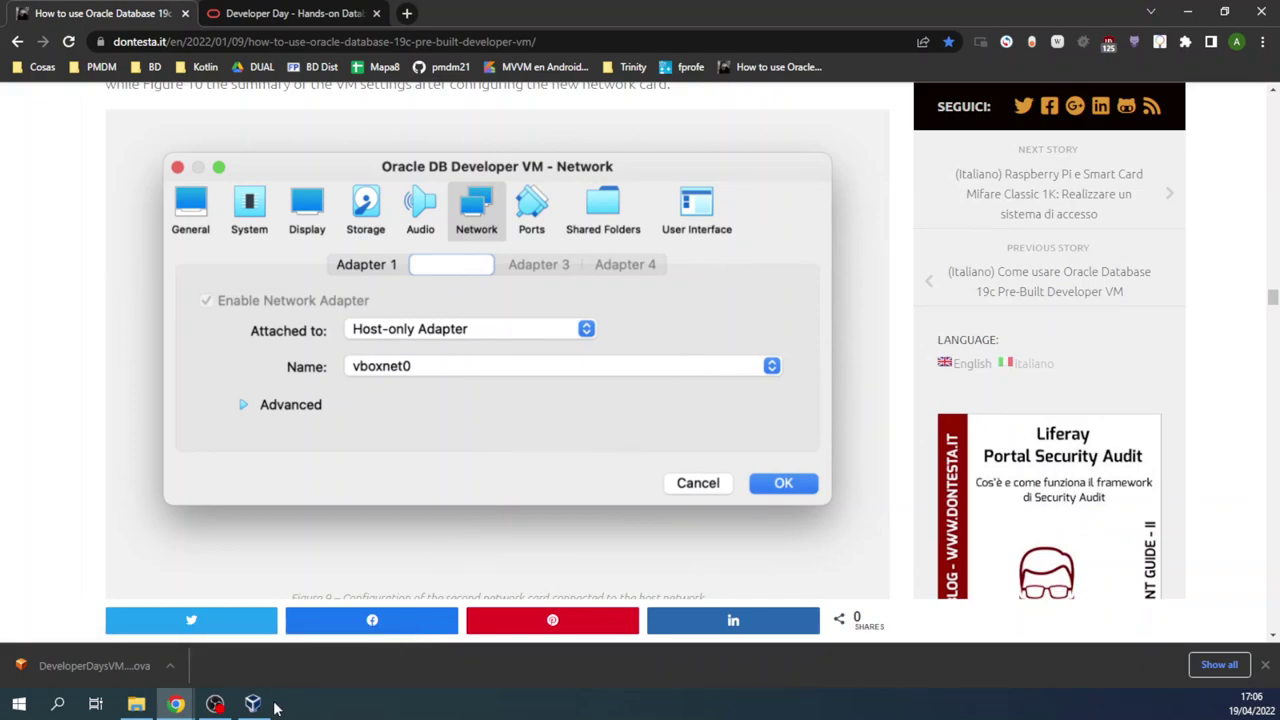
Step: In the VM's network settings, enable Adapter 2 and attach it as Adaptador sólo-anfitrión
{"action": "left_click", "coordinate": [256, 704]}
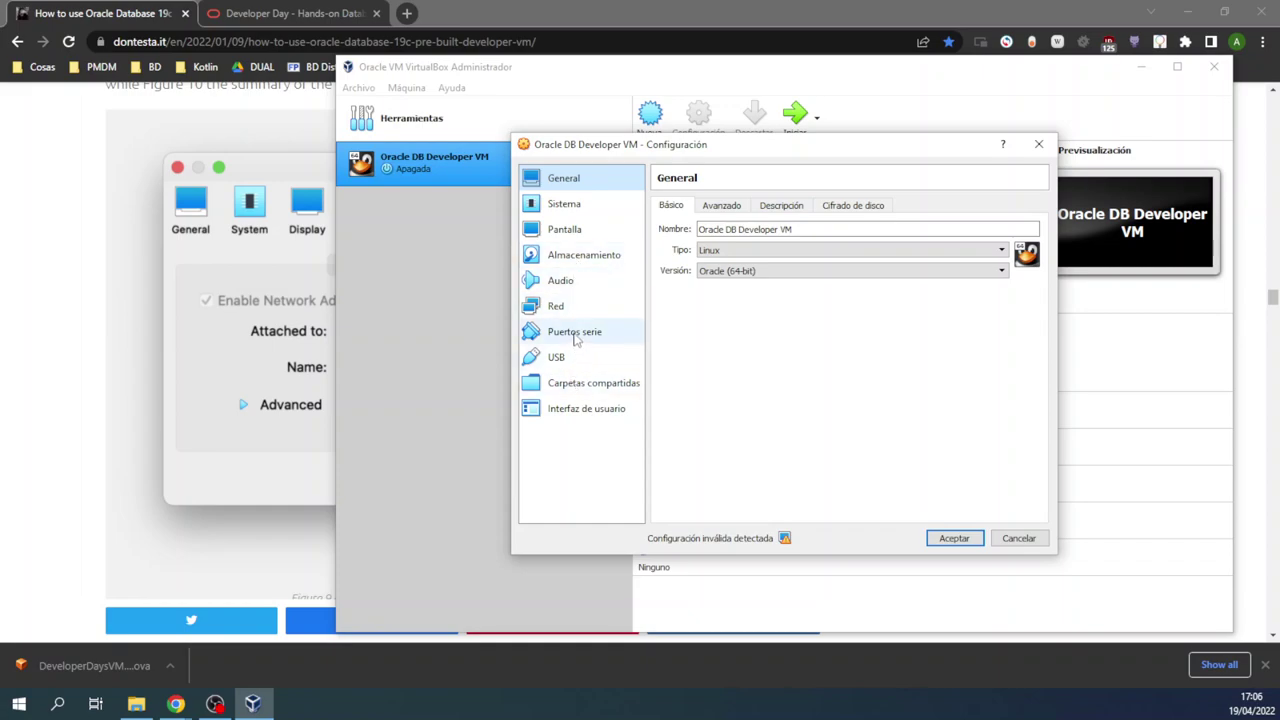
{"action": "left_click", "coordinate": [548, 310]}
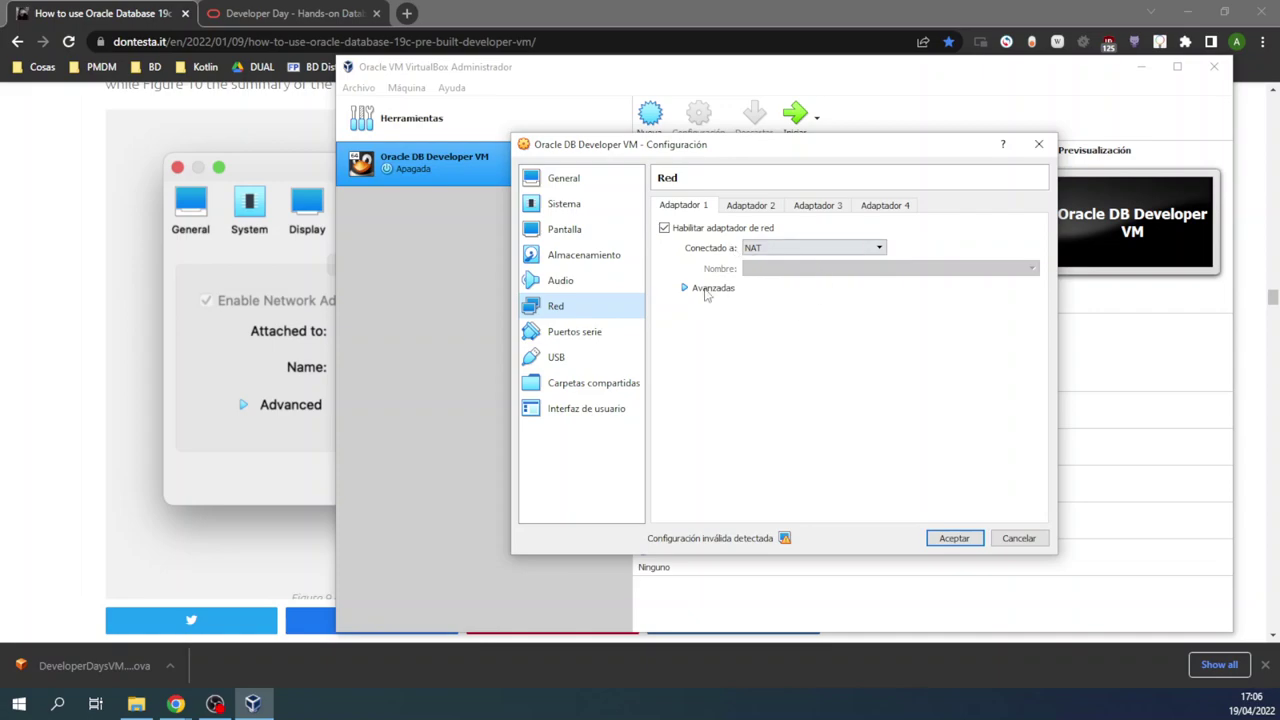
{"action": "left_click", "coordinate": [743, 206]}
{"action": "left_click", "coordinate": [665, 229]}
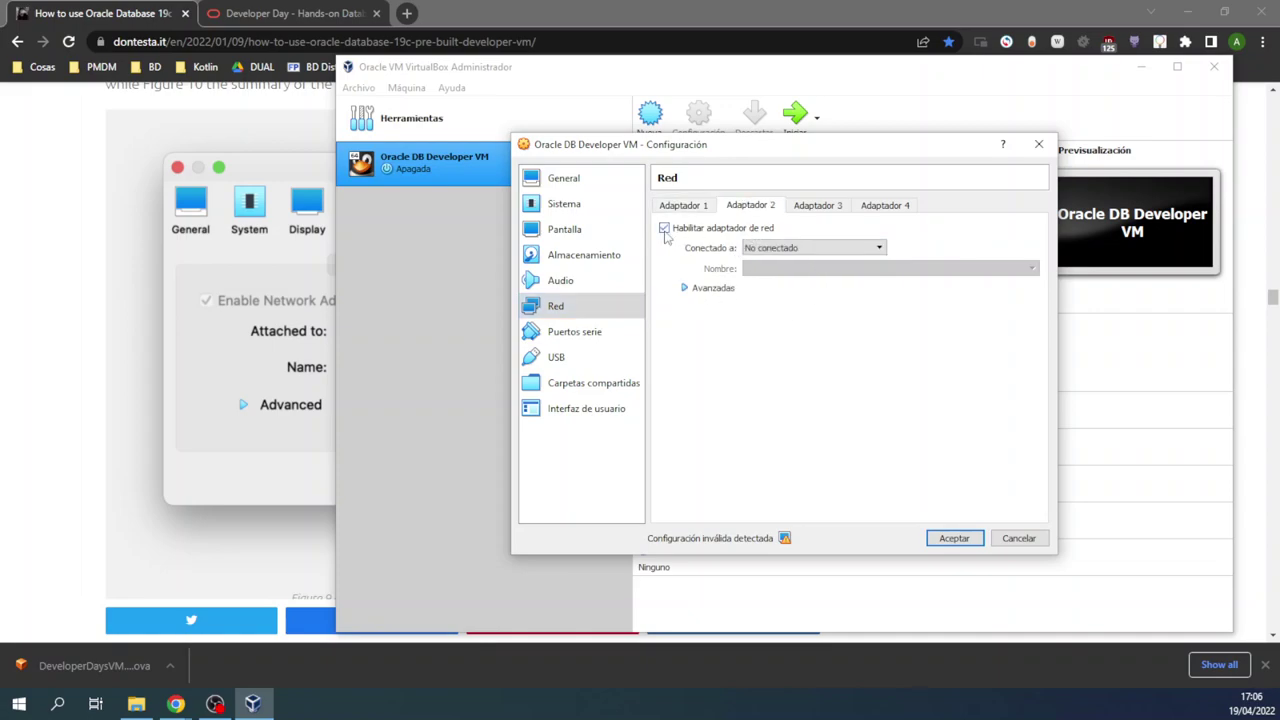
{"action": "left_click", "coordinate": [811, 250]}
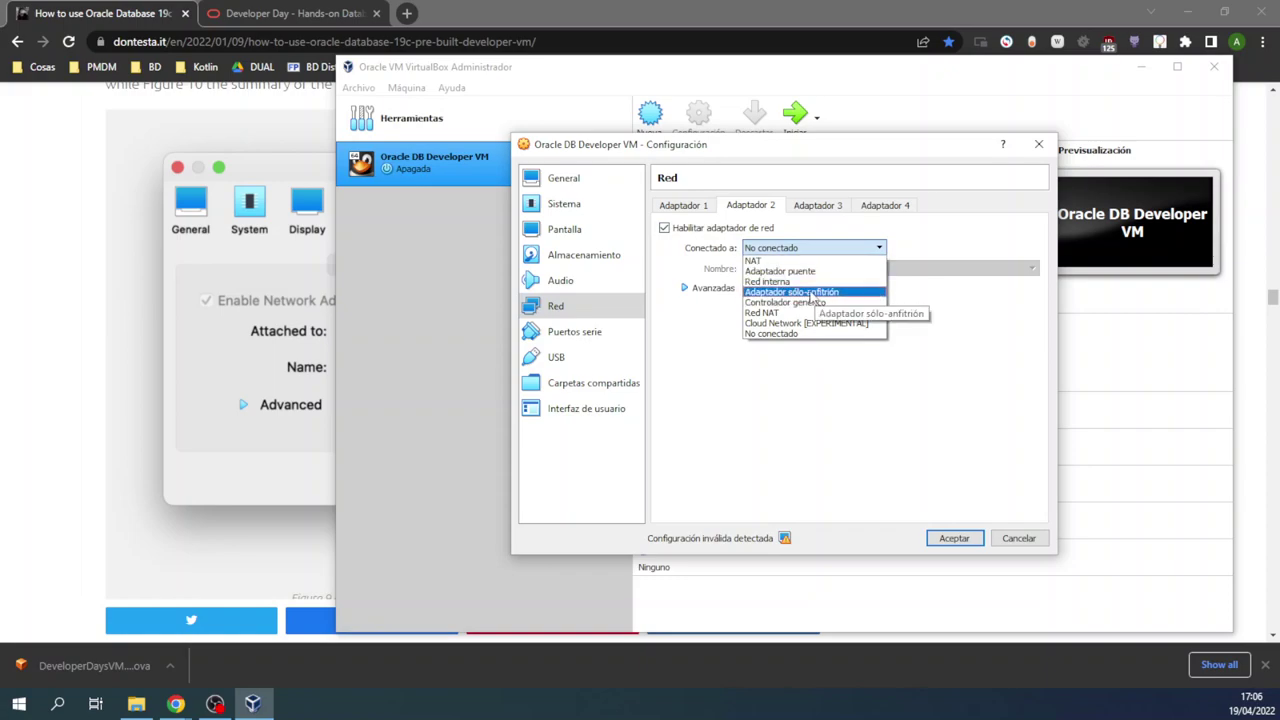
{"action": "left_click", "coordinate": [810, 293]}
Step: Choose VirtualBox Host-Only Ethernet Adapter as Adapter 2's network, review Adapter 1, and save
{"action": "left_click", "coordinate": [840, 269]}
{"action": "left_click", "coordinate": [845, 275]}
{"action": "left_click", "coordinate": [845, 273]}
{"action": "left_click", "coordinate": [845, 293]}
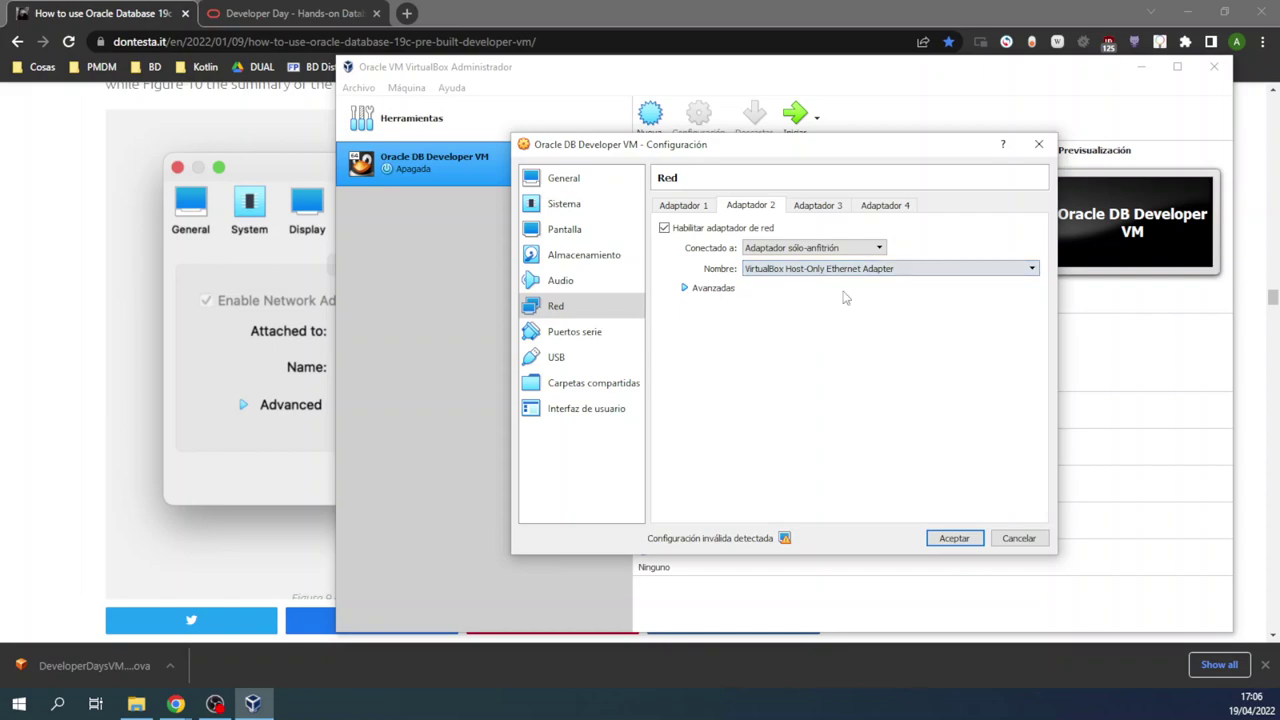
{"action": "left_click", "coordinate": [697, 292]}
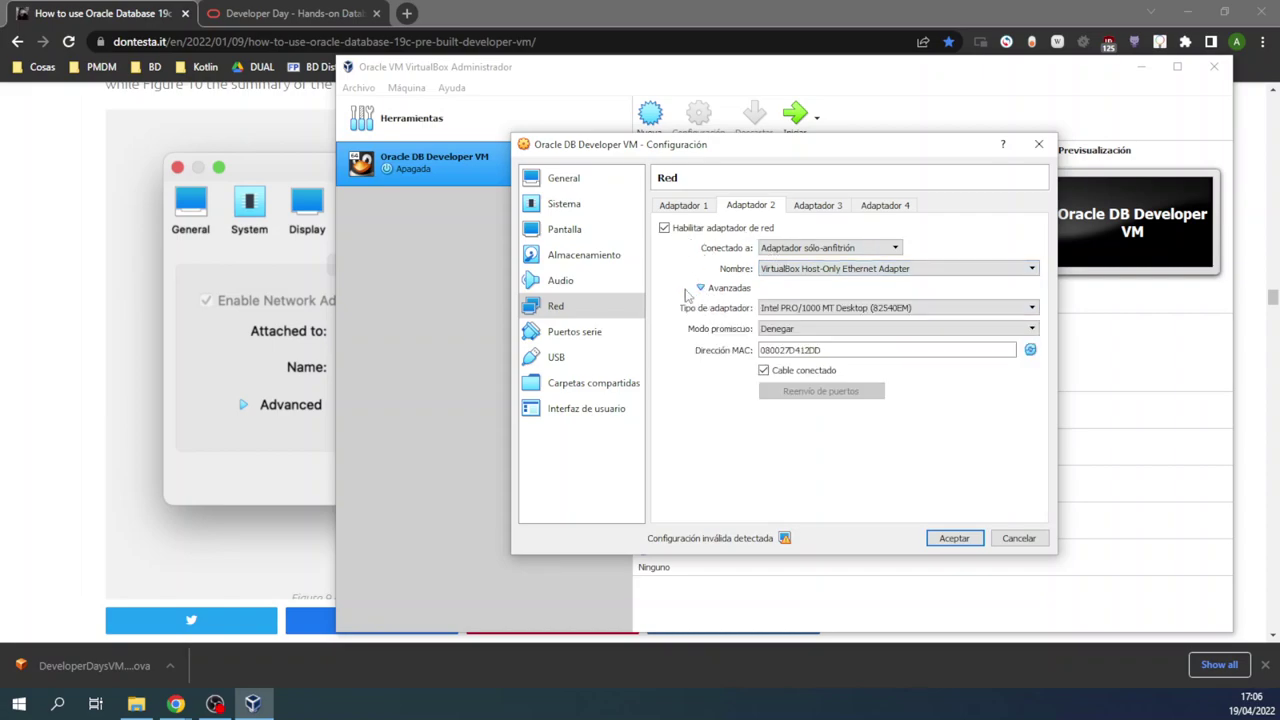
{"action": "left_click", "coordinate": [700, 288]}
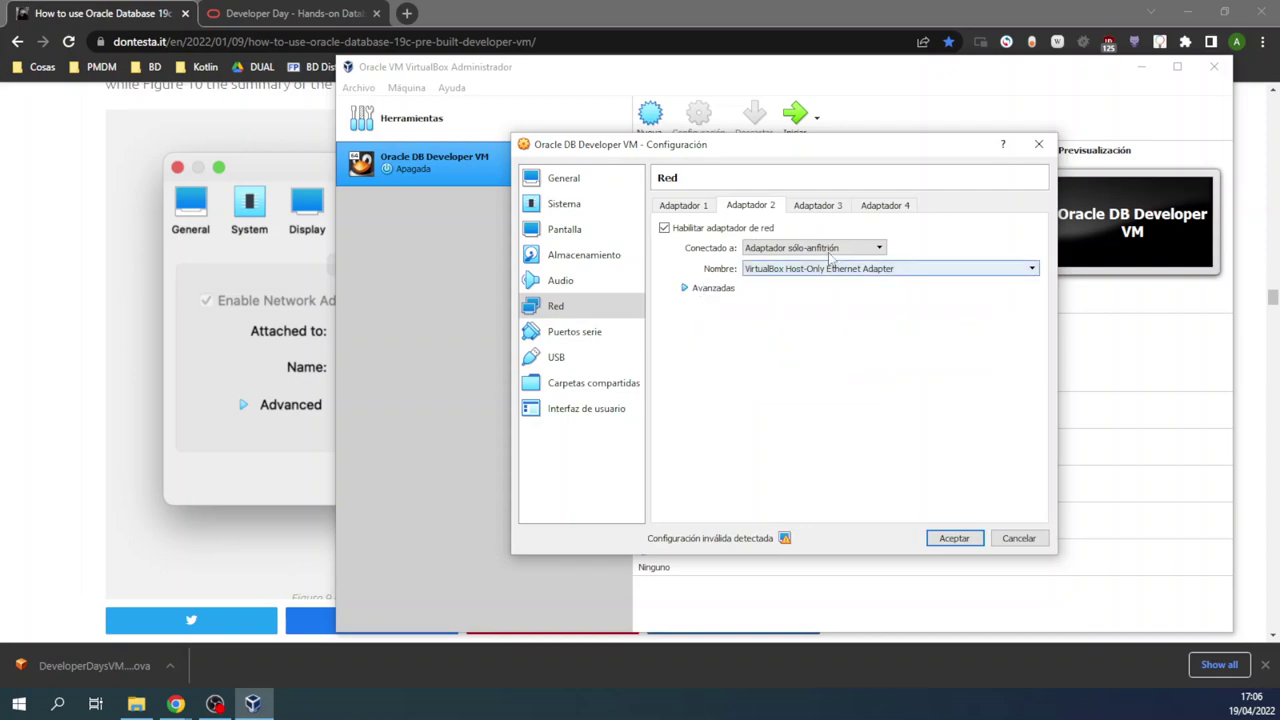
{"action": "left_click", "coordinate": [699, 206]}
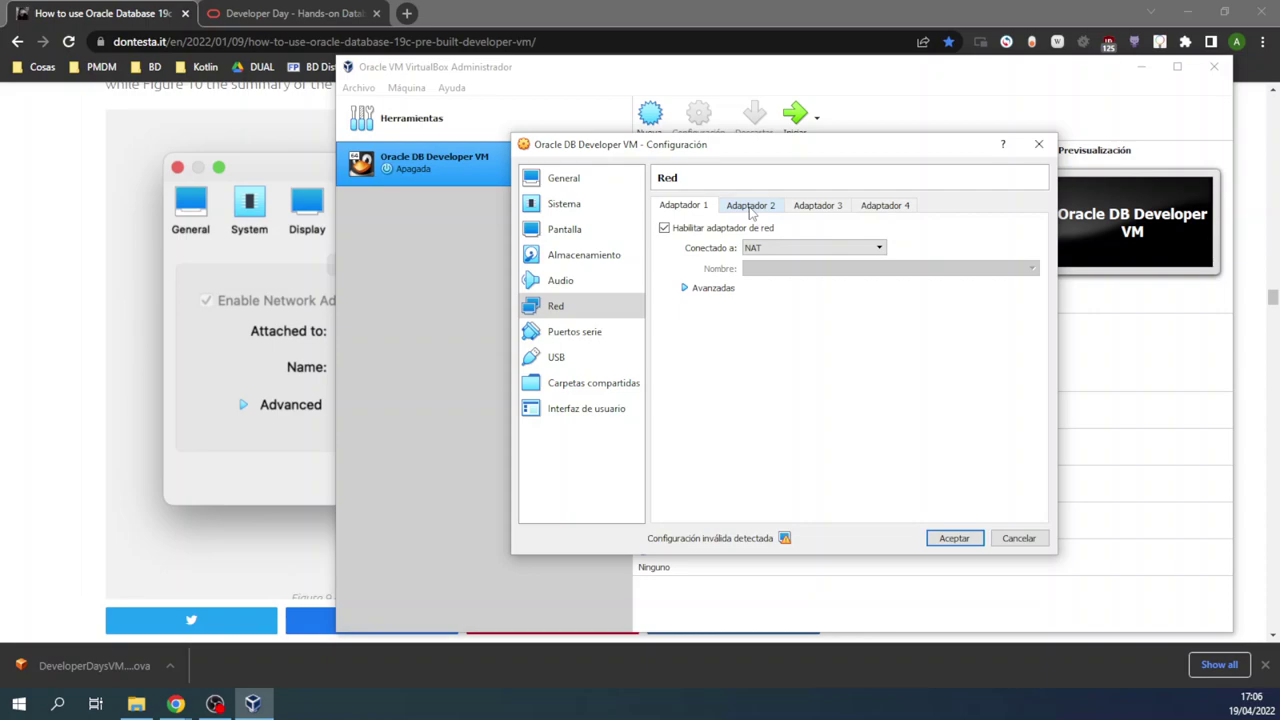
{"action": "left_click", "coordinate": [752, 208]}
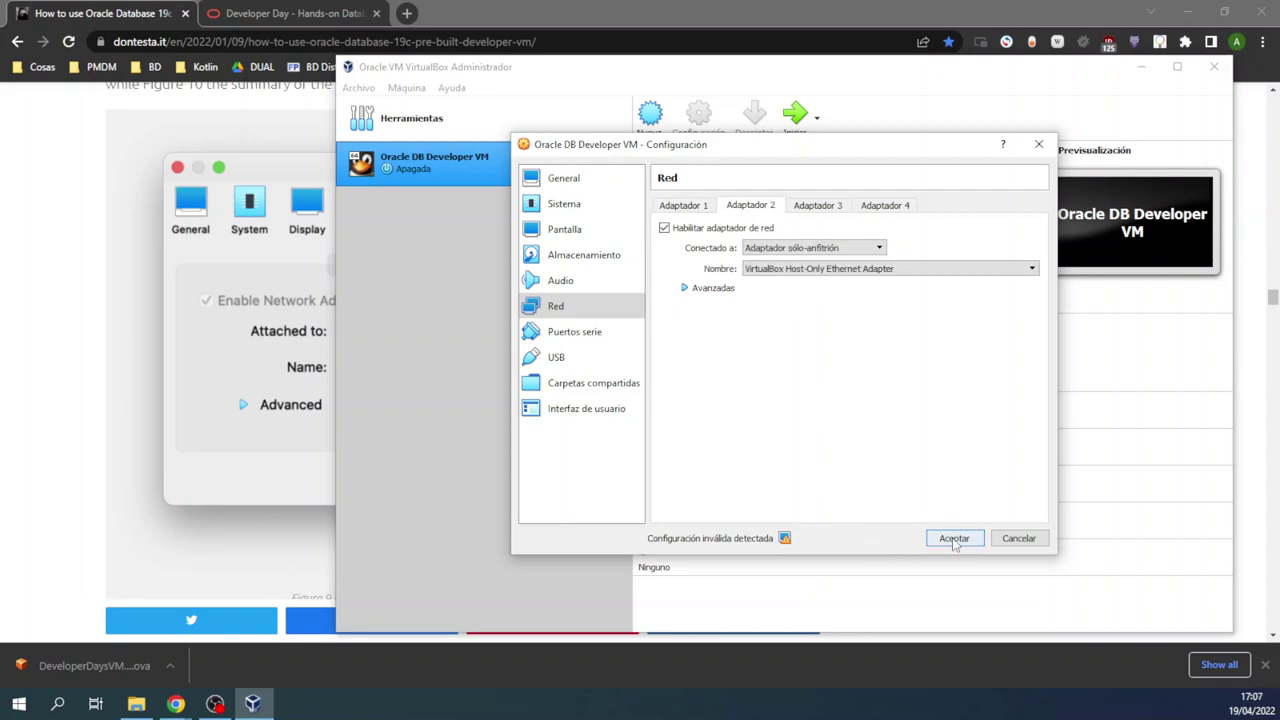
{"action": "left_click", "coordinate": [953, 538]}
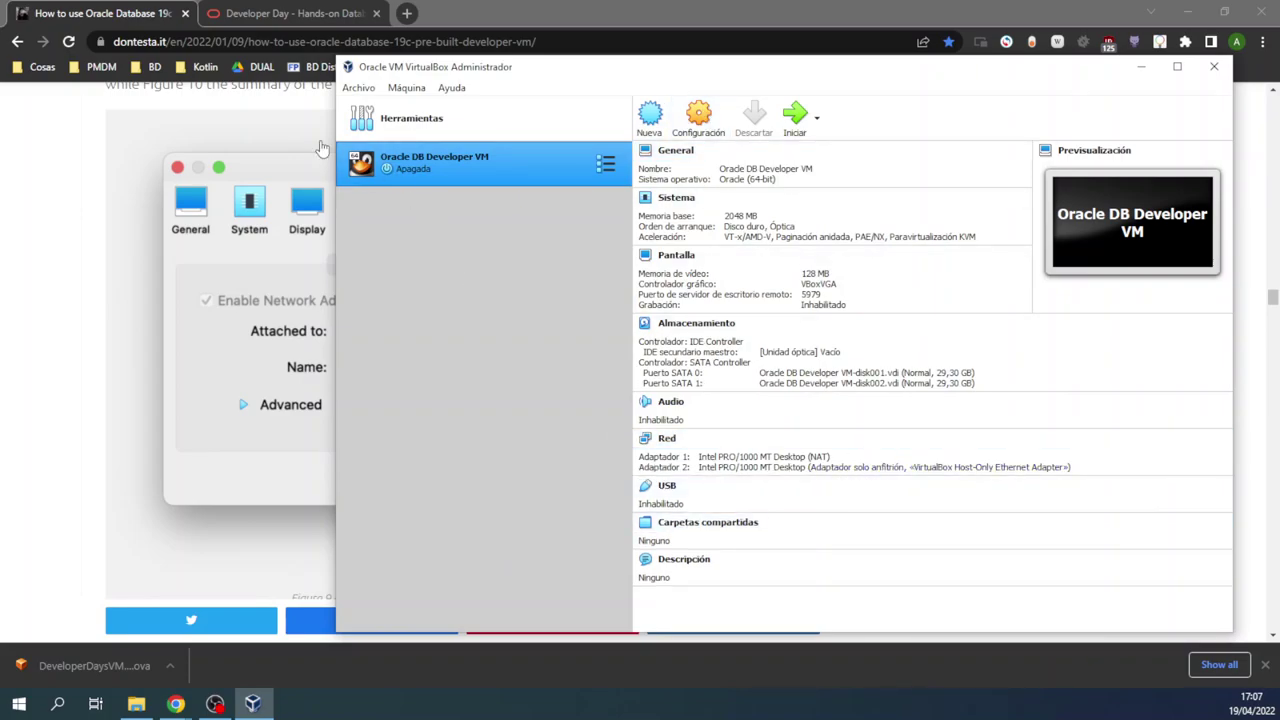
Step: Compare the VM's network settings against the tutorial's Figure 10
{"action": "left_click", "coordinate": [93, 240]}
{"action": "scroll", "coordinate": [321, 257], "scroll_direction": "up", "scroll_amount": 10}
{"action": "scroll", "coordinate": [321, 257], "scroll_direction": "down", "scroll_amount": 5}
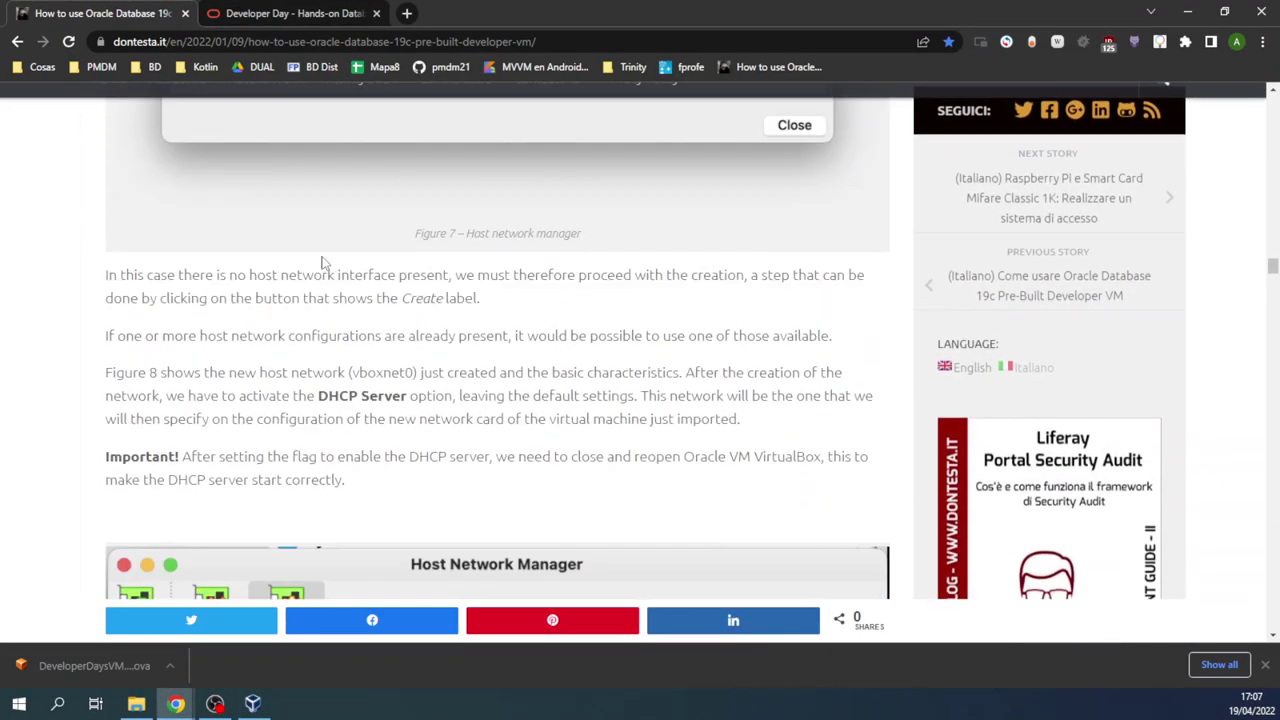
{"action": "scroll", "coordinate": [323, 258], "scroll_direction": "down", "scroll_amount": 2}
{"action": "scroll", "coordinate": [323, 258], "scroll_direction": "up", "scroll_amount": 8}
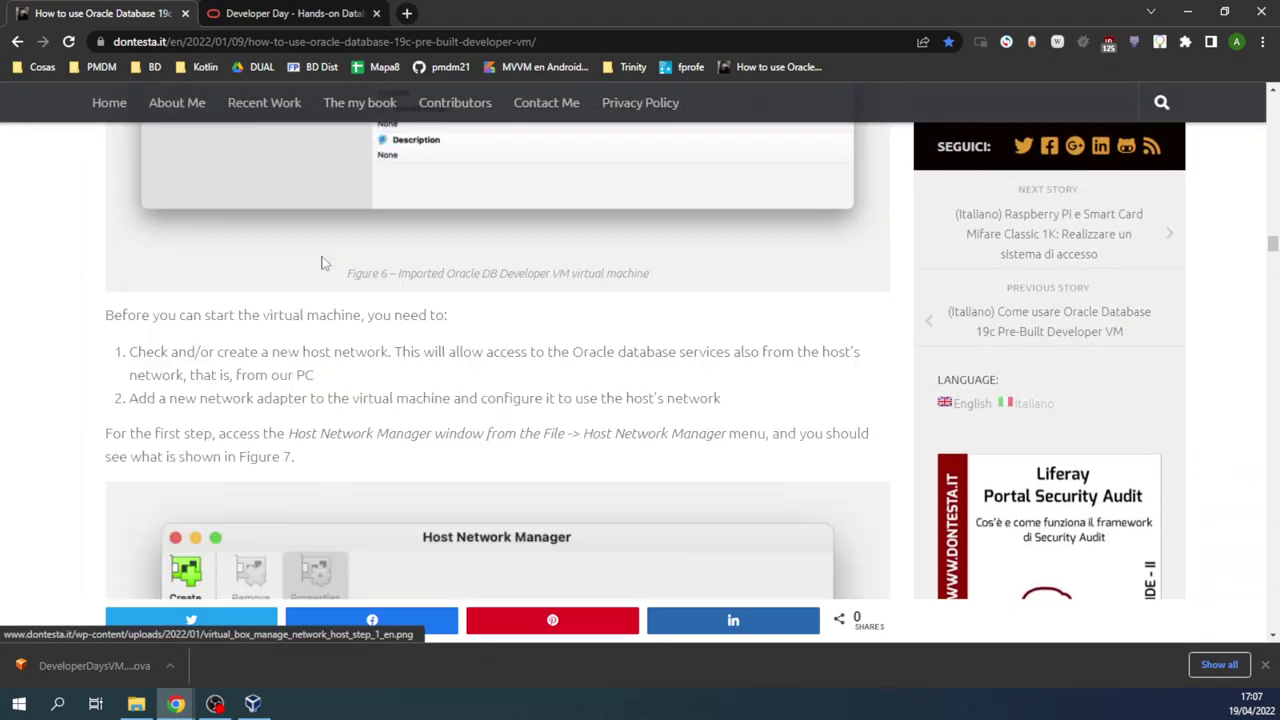
{"action": "scroll", "coordinate": [325, 262], "scroll_direction": "down", "scroll_amount": 7}
{"action": "scroll", "coordinate": [324, 260], "scroll_direction": "down", "scroll_amount": 10}
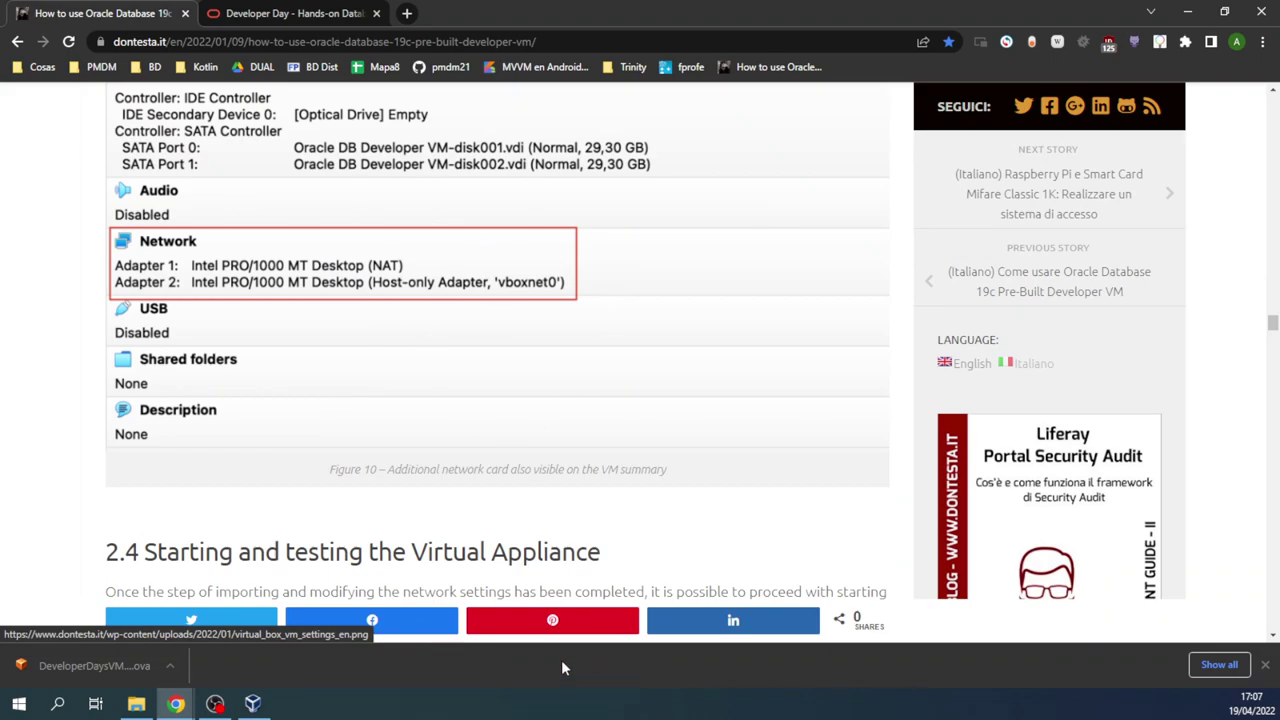
Step: Resize the VirtualBox manager to the right half and start the Oracle DB Developer VM
{"action": "left_click", "coordinate": [253, 704]}
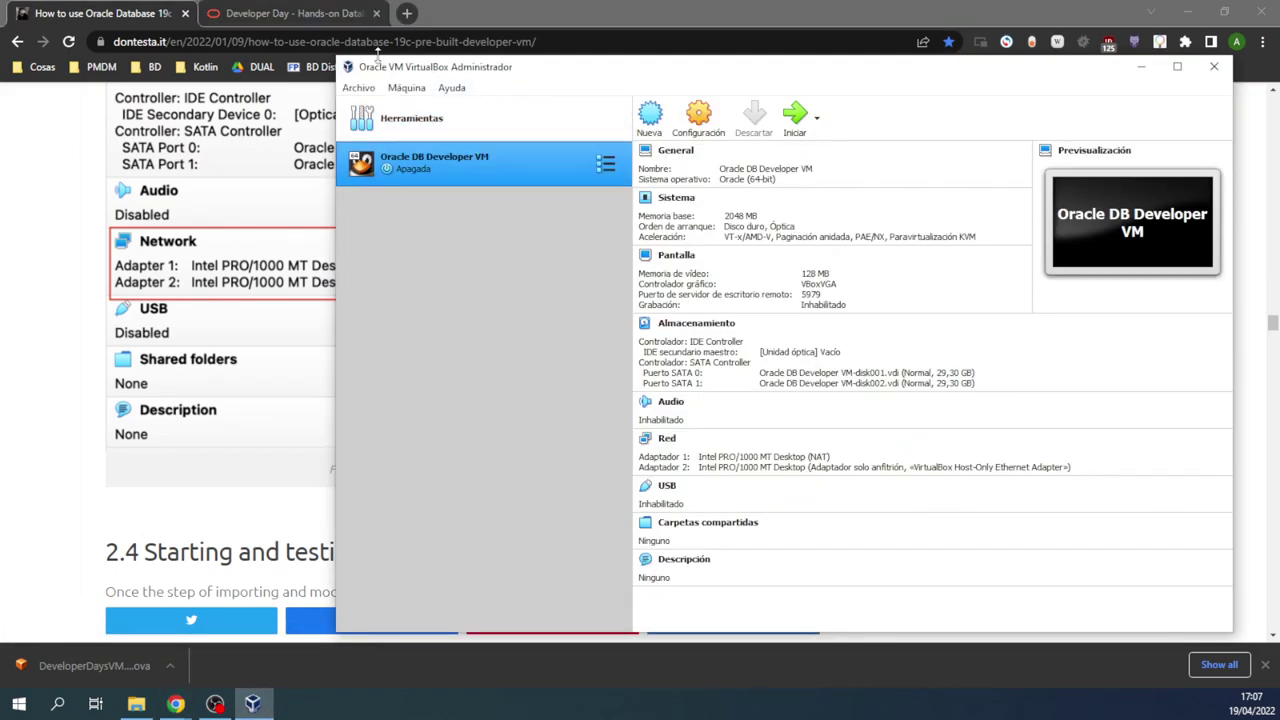
{"action": "left_click_drag", "start_coordinate": [345, 52], "coordinate": [620, 2]}
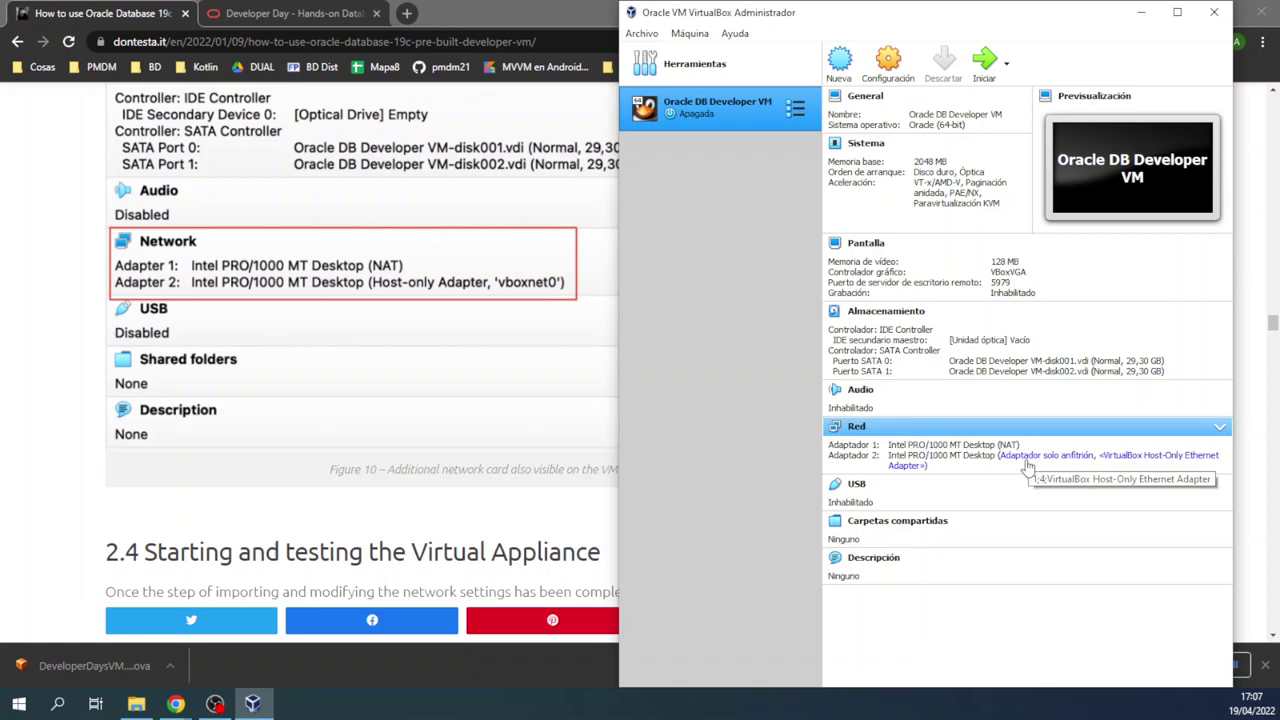
{"action": "double_click", "coordinate": [731, 101]}
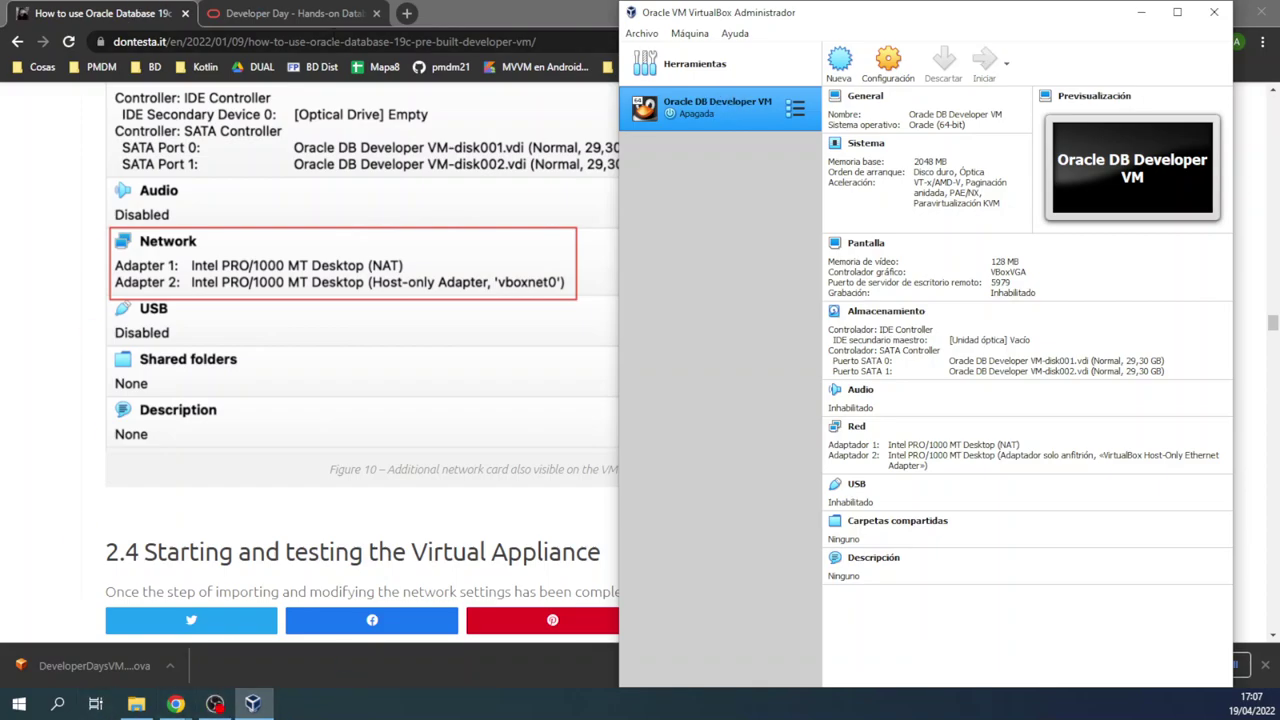
Step: Search 'sql developer' in a new tab and open the Oracle SQL Developer Downloads page
{"action": "left_click", "coordinate": [407, 14]}
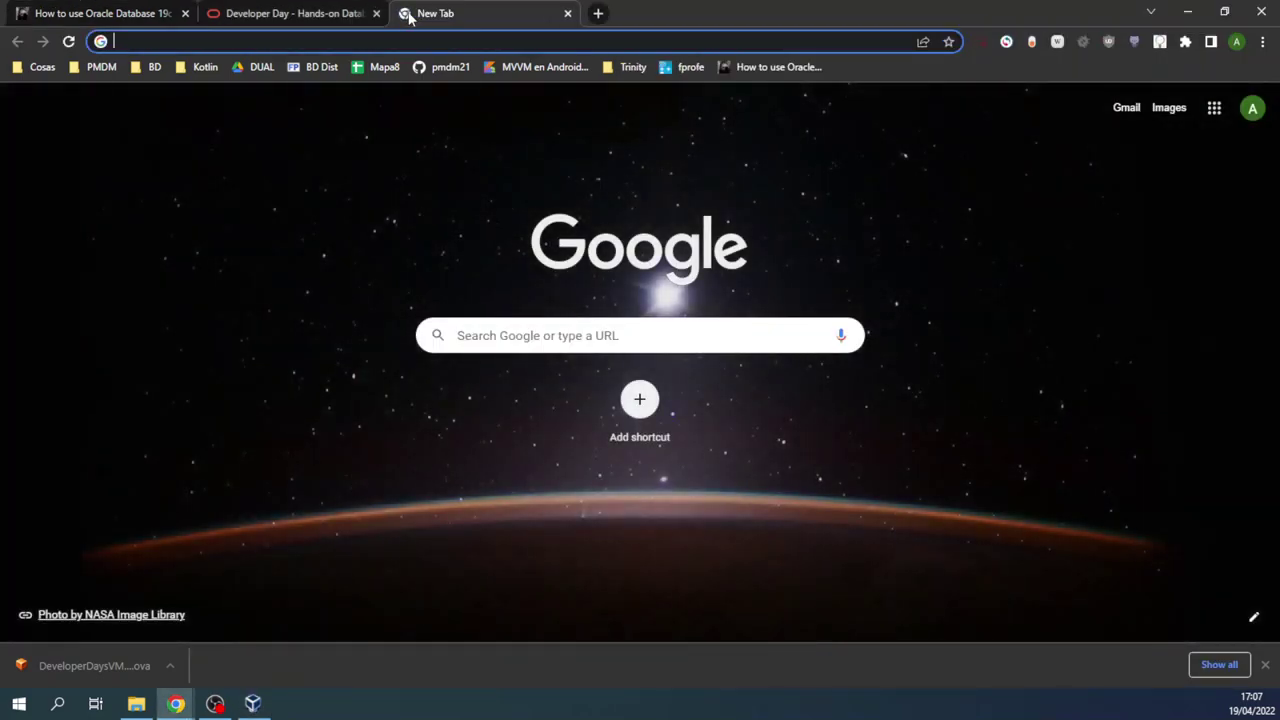
{"action": "type", "text": "sql dev"}
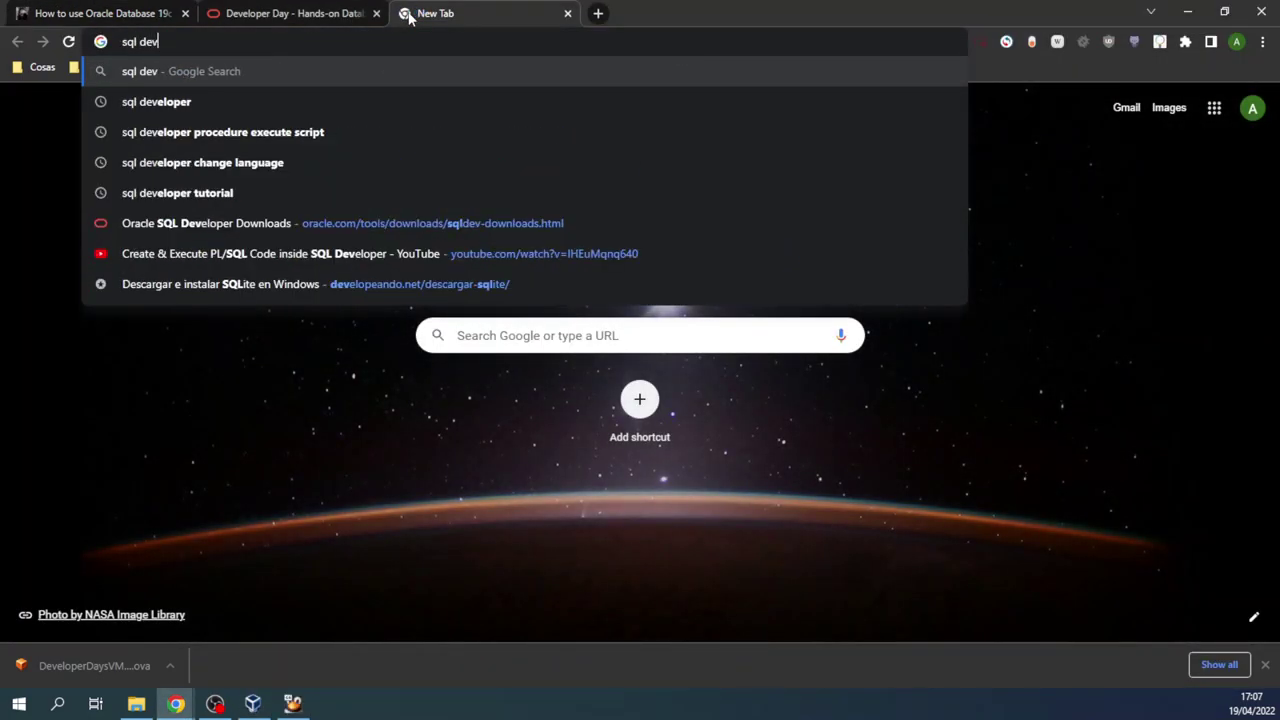
{"action": "key", "text": "Down"}
{"action": "key", "text": "Return"}
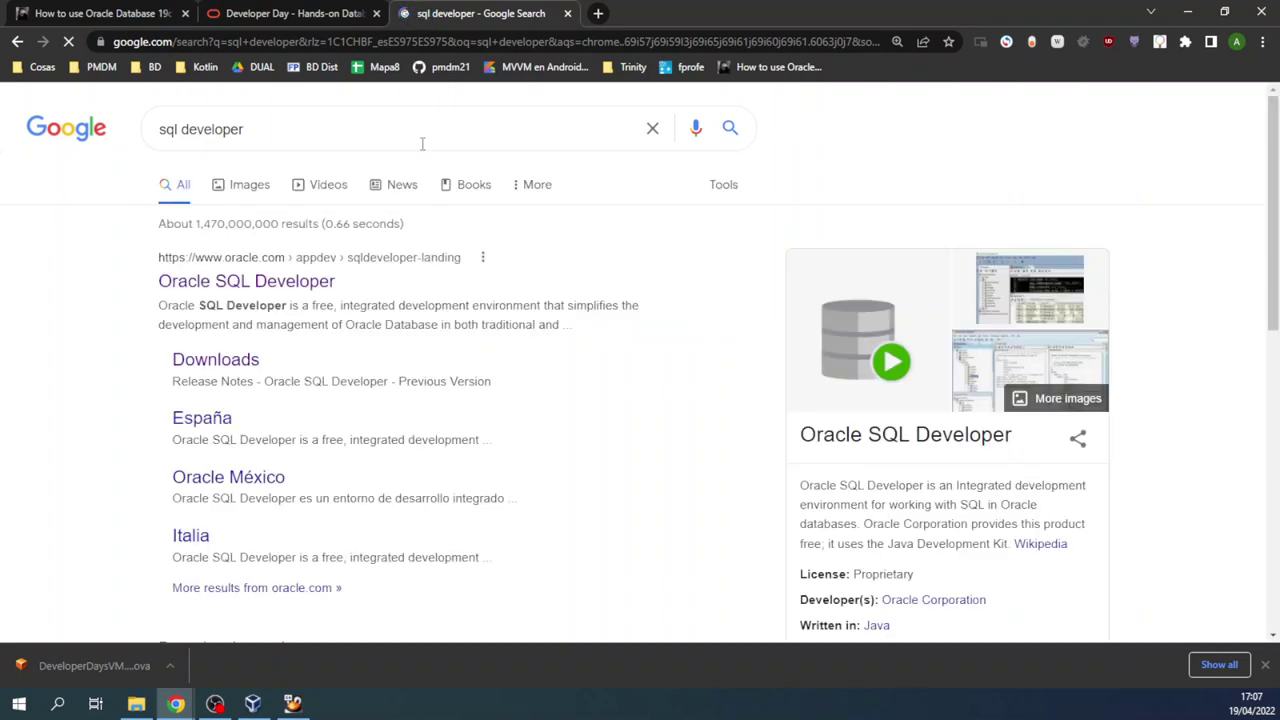
{"action": "left_click", "coordinate": [250, 360]}
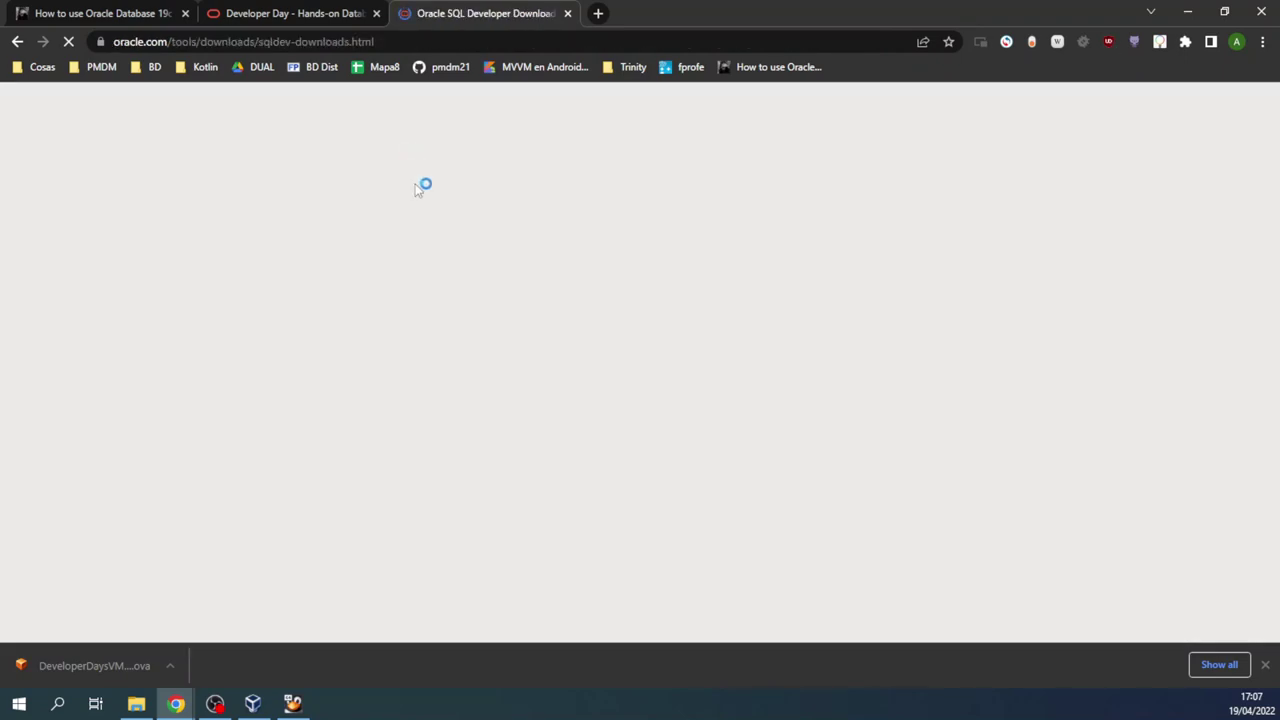
Step: Highlight the Windows 64-bit with JDK 8 and Mac OSX download entries
{"action": "scroll", "coordinate": [266, 366], "scroll_direction": "down", "scroll_amount": 2}
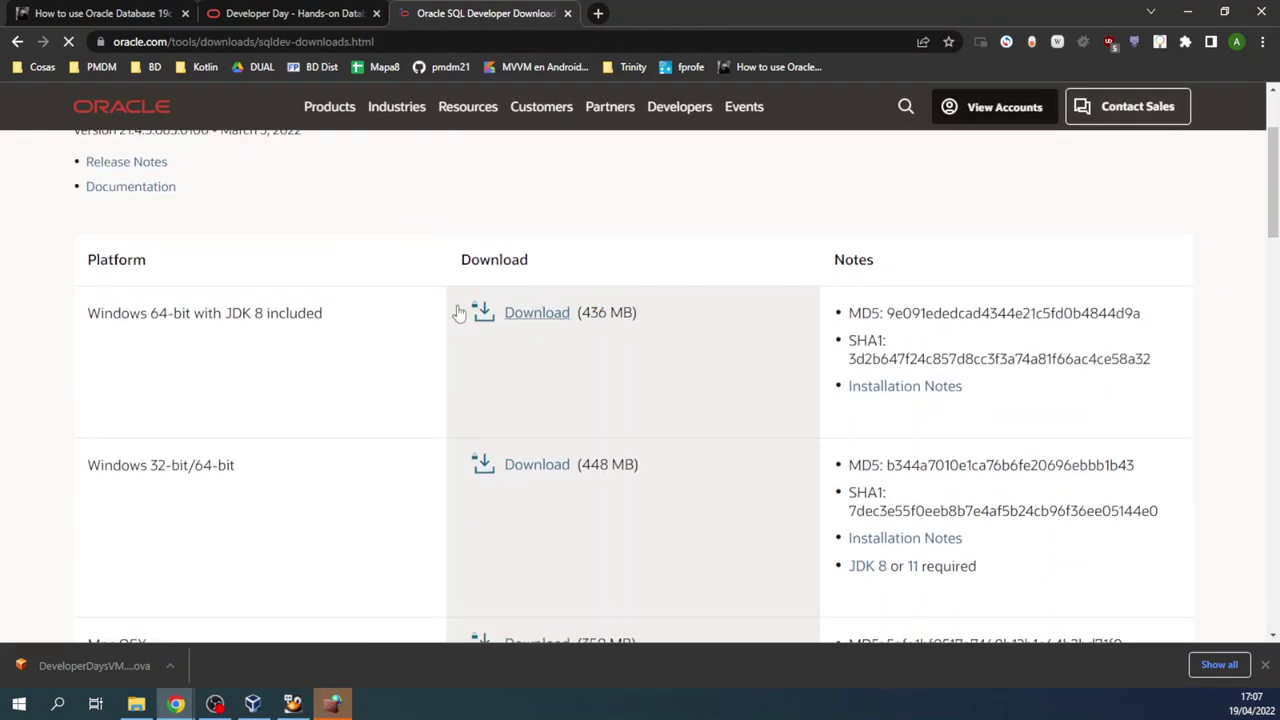
{"action": "left_click_drag", "start_coordinate": [87, 313], "coordinate": [405, 318]}
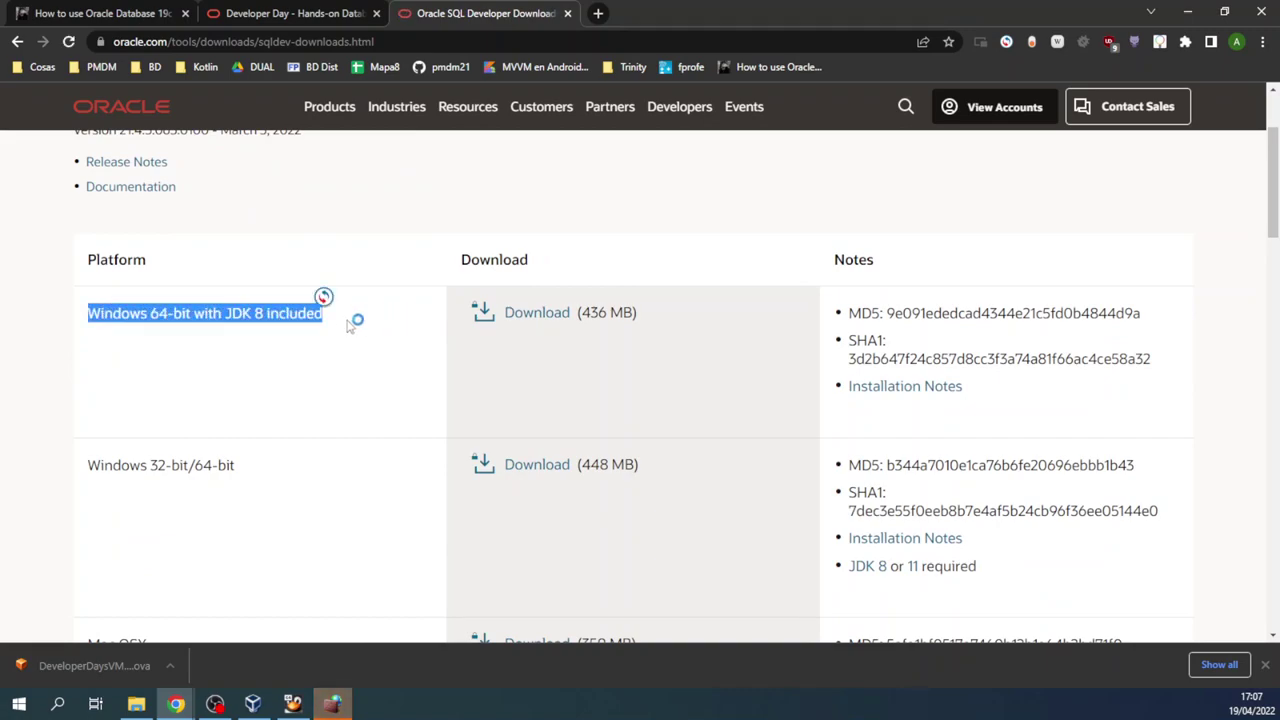
{"action": "scroll", "coordinate": [284, 331], "scroll_direction": "down", "scroll_amount": 2}
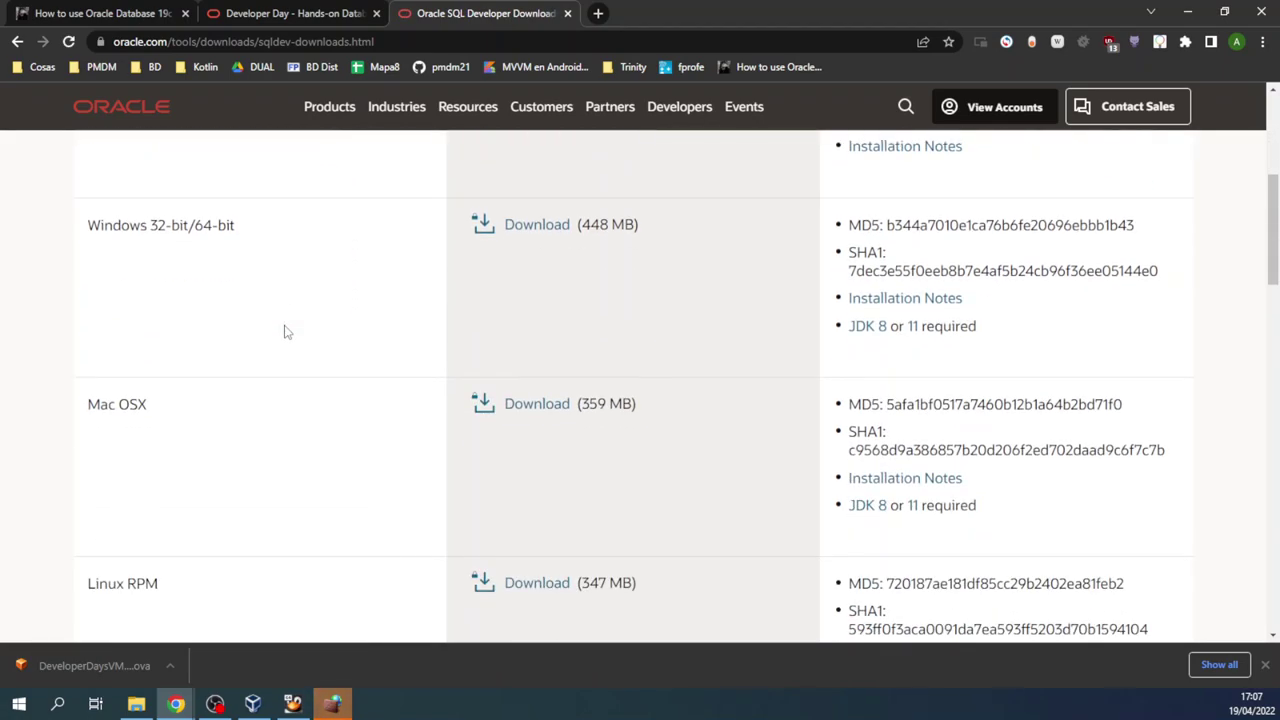
{"action": "scroll", "coordinate": [284, 331], "scroll_direction": "down", "scroll_amount": 2}
{"action": "left_click_drag", "start_coordinate": [687, 244], "coordinate": [86, 244]}
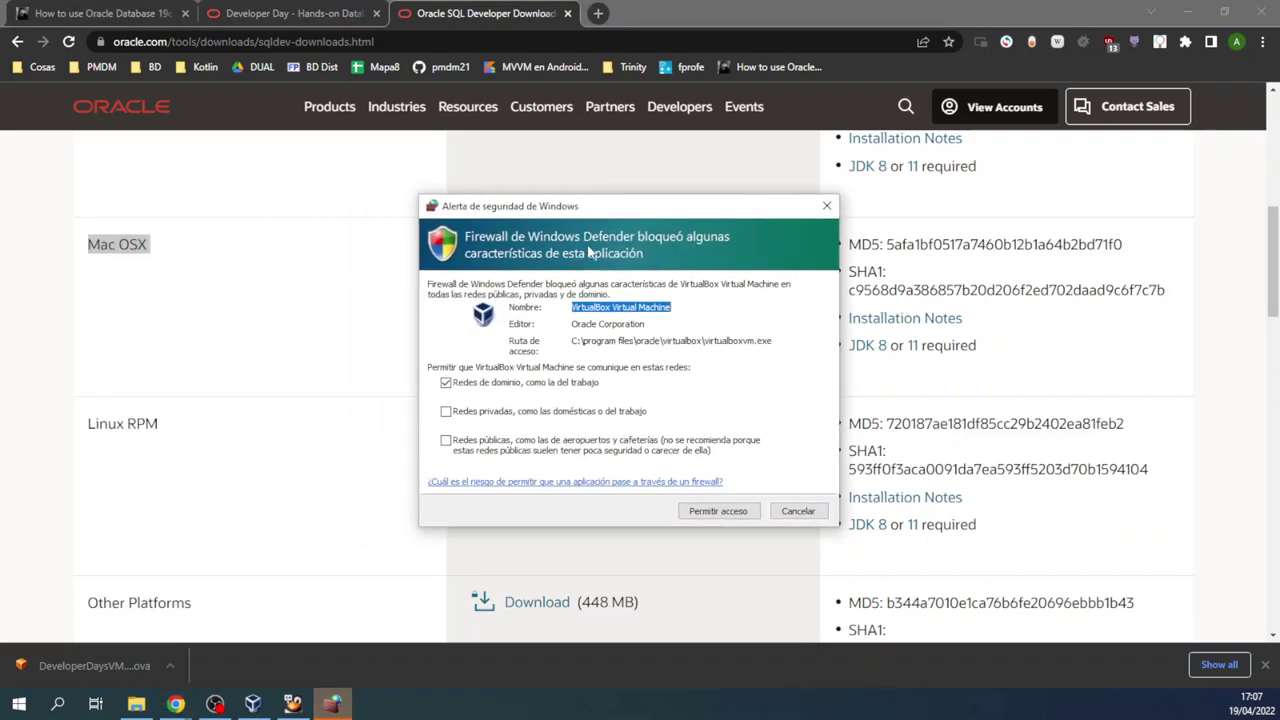
Step: Allow VirtualBox through the Windows firewall on both private and public networks
{"action": "left_click", "coordinate": [446, 411]}
{"action": "left_click", "coordinate": [446, 440]}
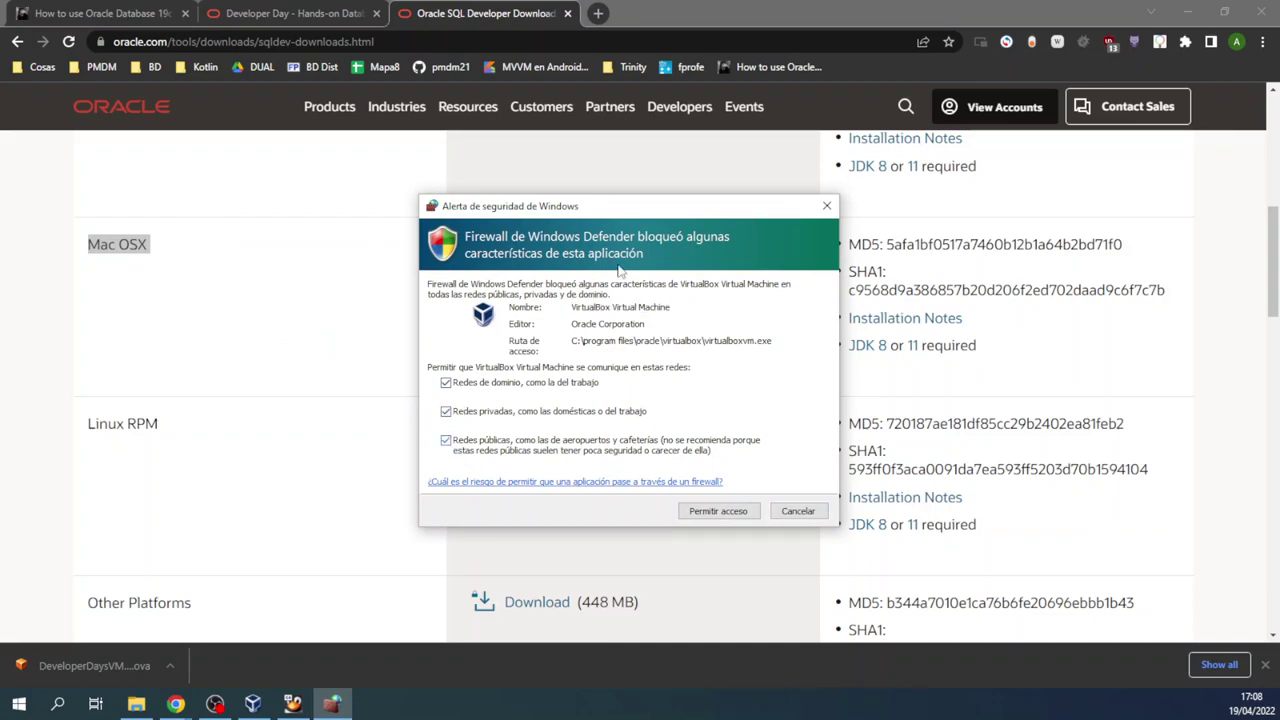
{"action": "left_click", "coordinate": [742, 518]}
{"action": "left_click", "coordinate": [717, 513]}
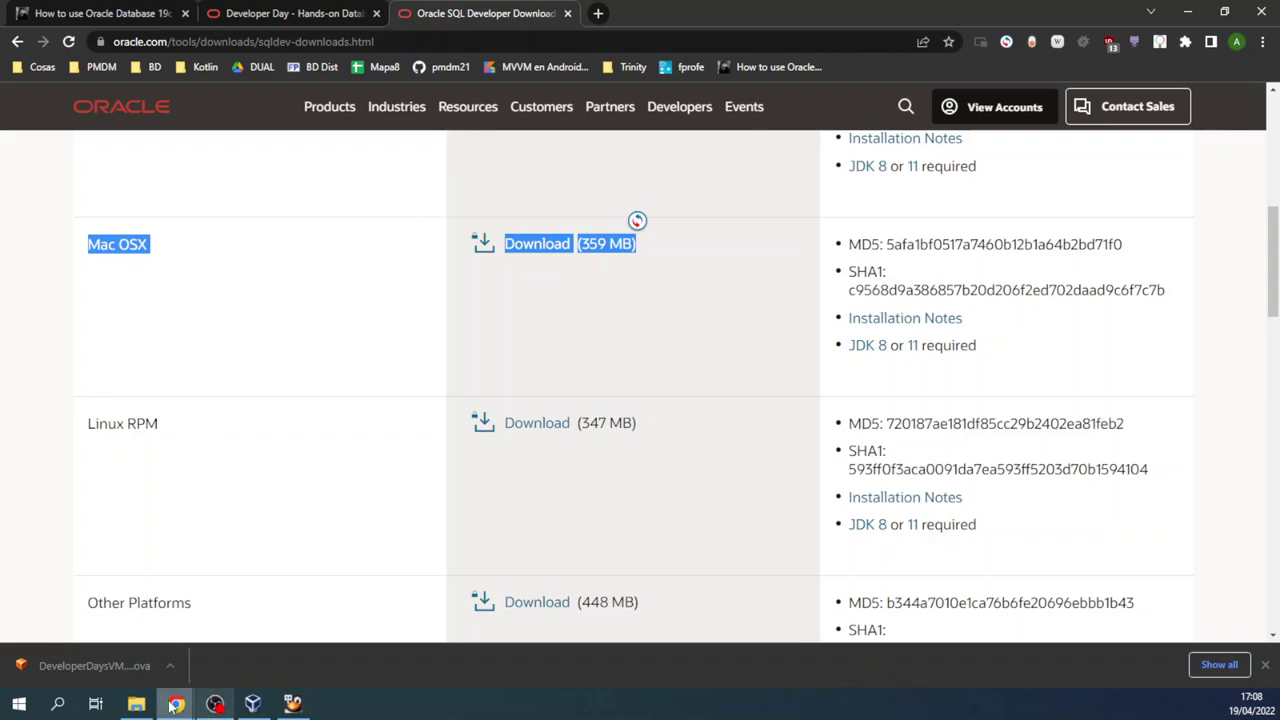
{"action": "left_click", "coordinate": [22, 706]}
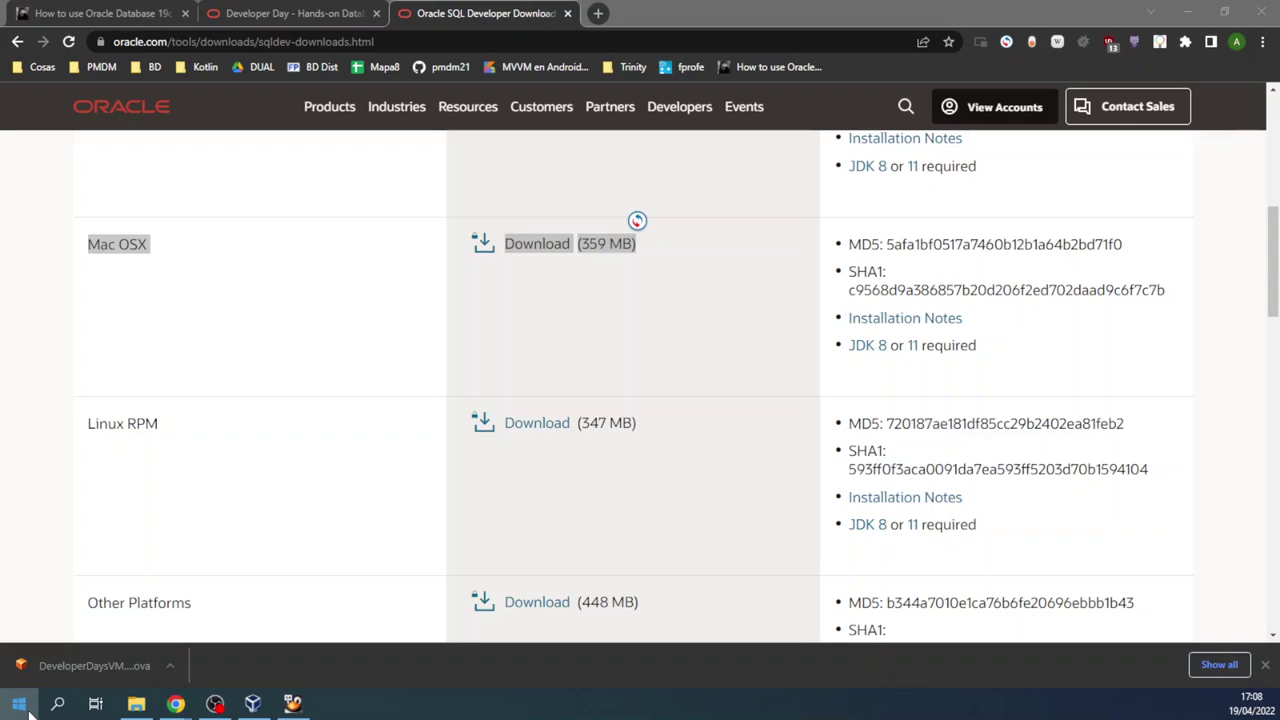
{"action": "left_click", "coordinate": [22, 706]}
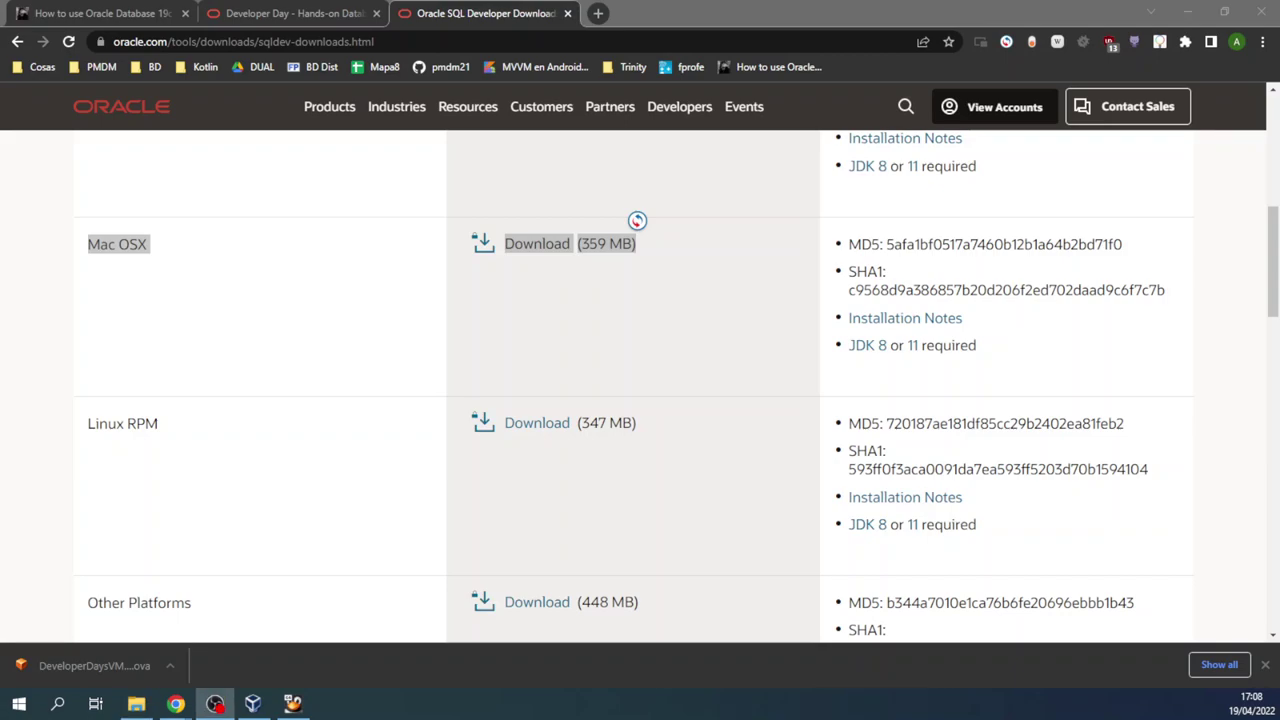
Step: Open the sqldeveloper folder on drive D and highlight the Windows 64-bit JDK 8 download entry
{"action": "left_click", "coordinate": [136, 704]}
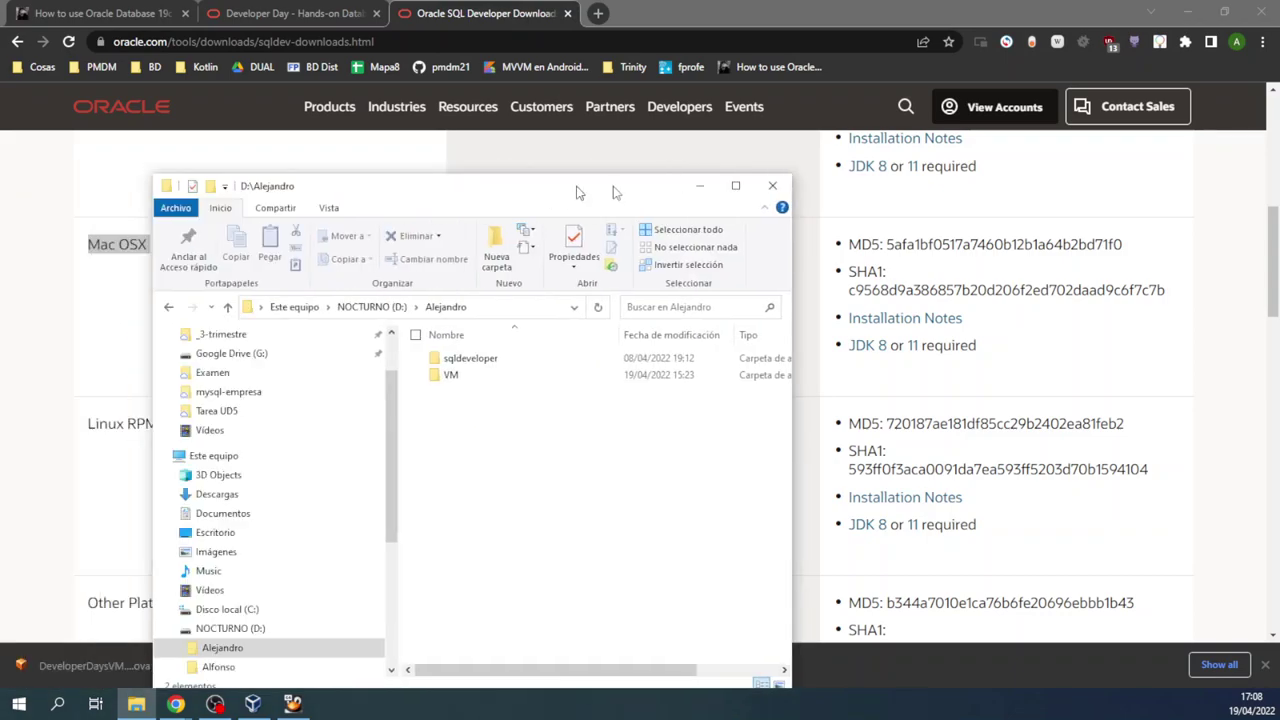
{"action": "double_click", "coordinate": [583, 349]}
{"action": "left_click_drag", "start_coordinate": [595, 186], "coordinate": [545, 95]}
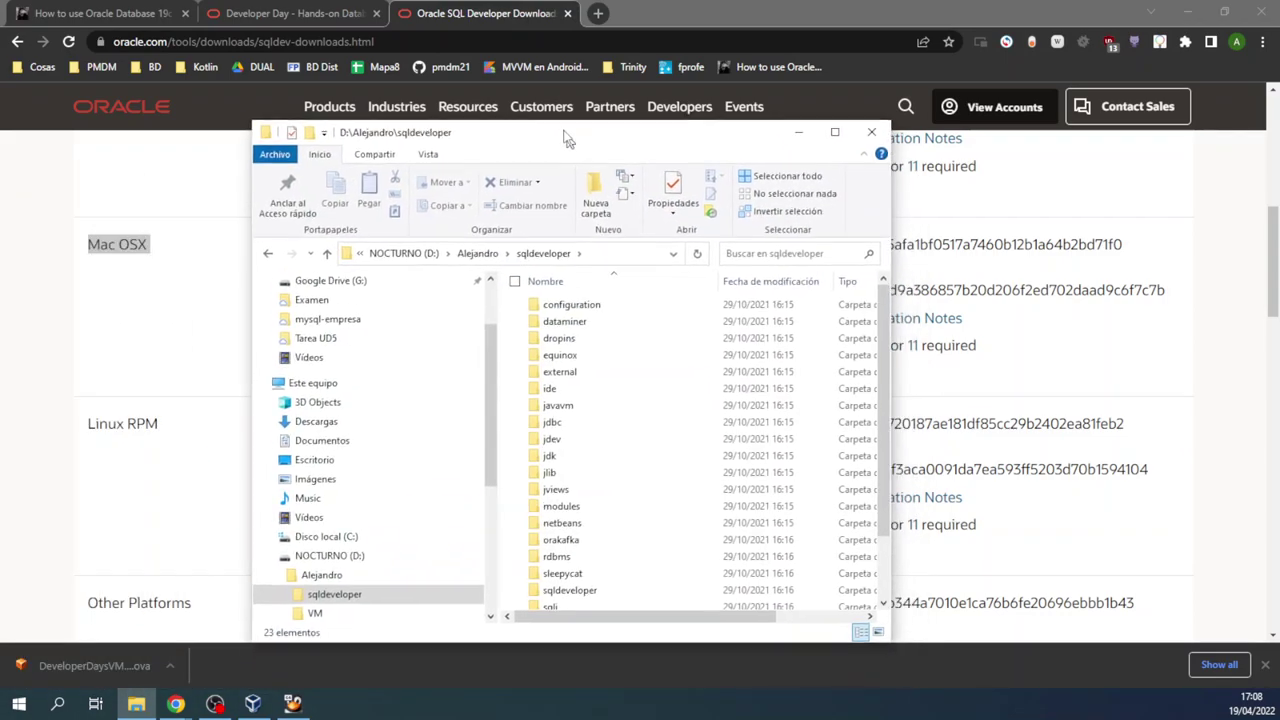
{"action": "scroll", "coordinate": [578, 510], "scroll_direction": "down", "scroll_amount": 2}
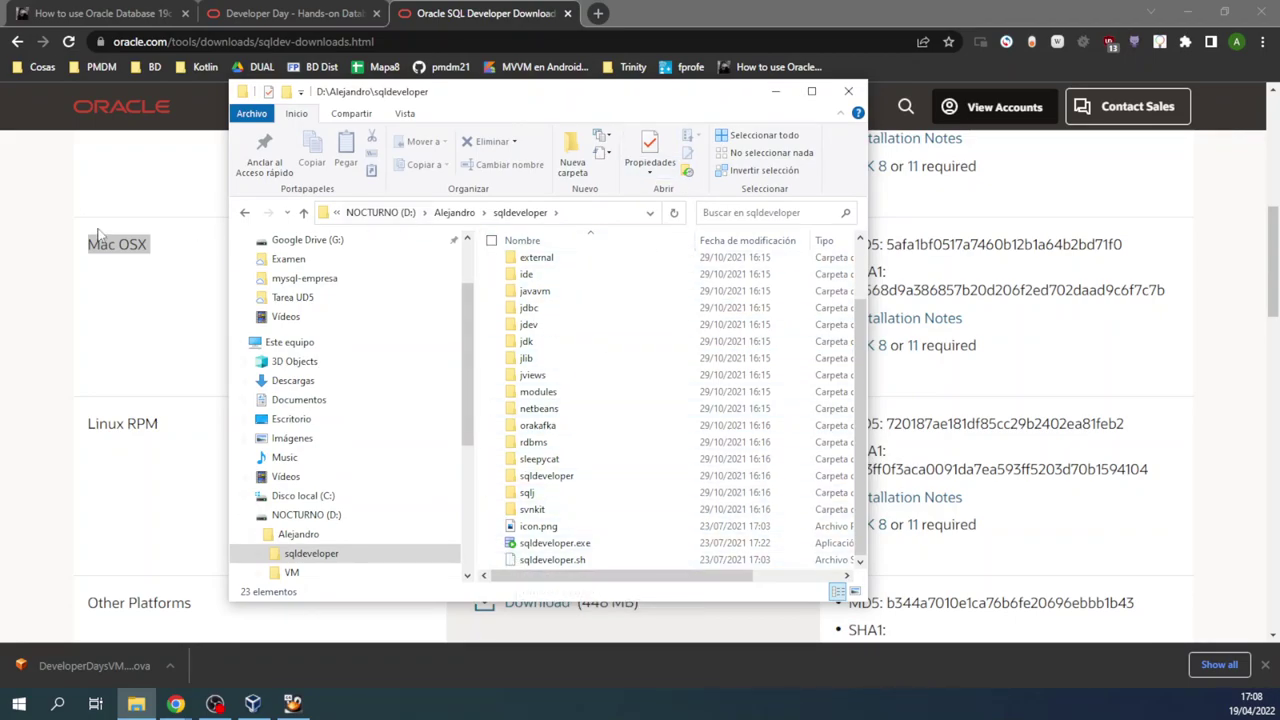
{"action": "scroll", "coordinate": [80, 300], "scroll_direction": "up", "scroll_amount": 5}
{"action": "scroll", "coordinate": [72, 340], "scroll_direction": "down", "scroll_amount": 1}
{"action": "left_click_drag", "start_coordinate": [72, 330], "coordinate": [414, 311]}
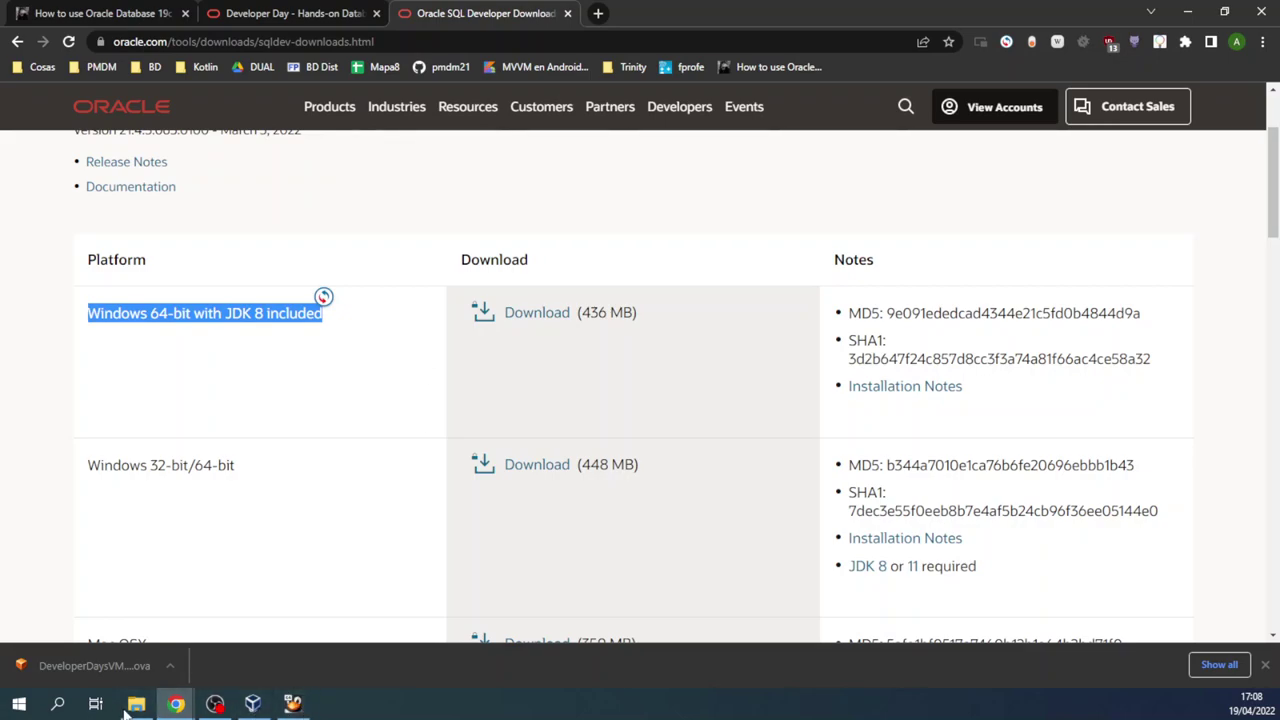
Step: Select sqldeveloper.exe in the folder and bring up the VirtualBox manager
{"action": "key", "text": "alt+Tab"}
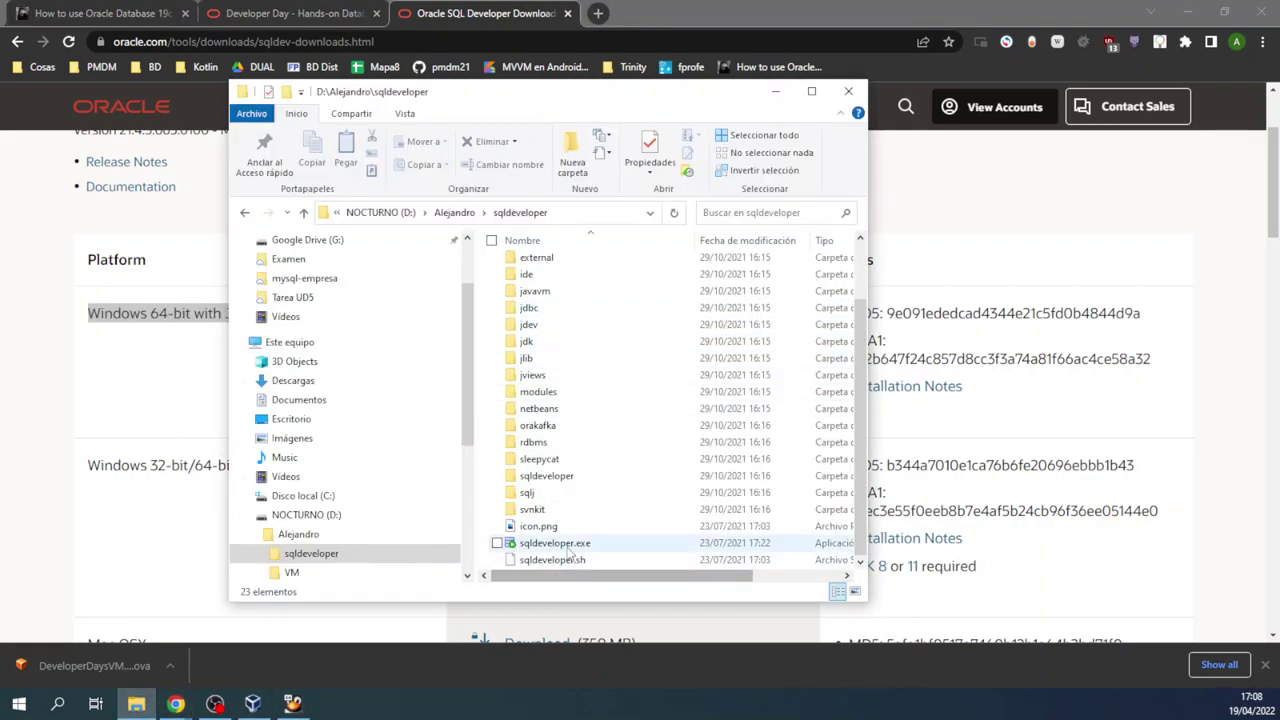
{"action": "left_click", "coordinate": [567, 547]}
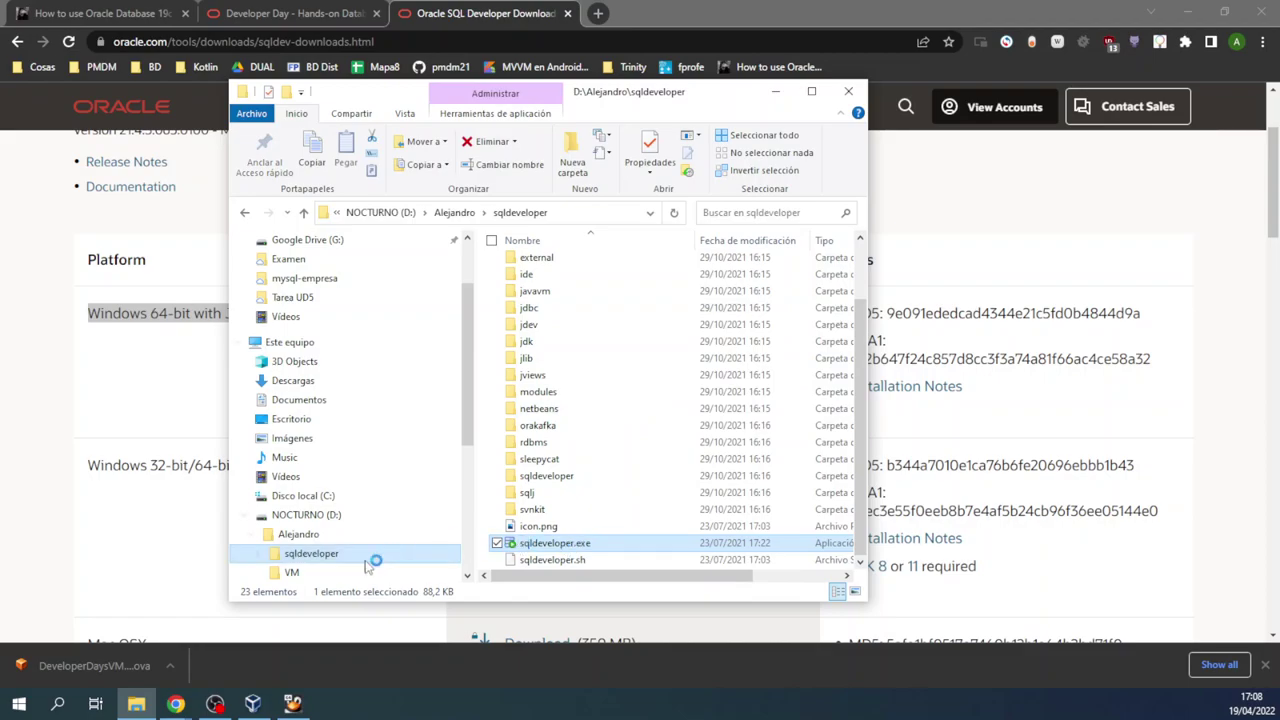
{"action": "left_click", "coordinate": [254, 704]}
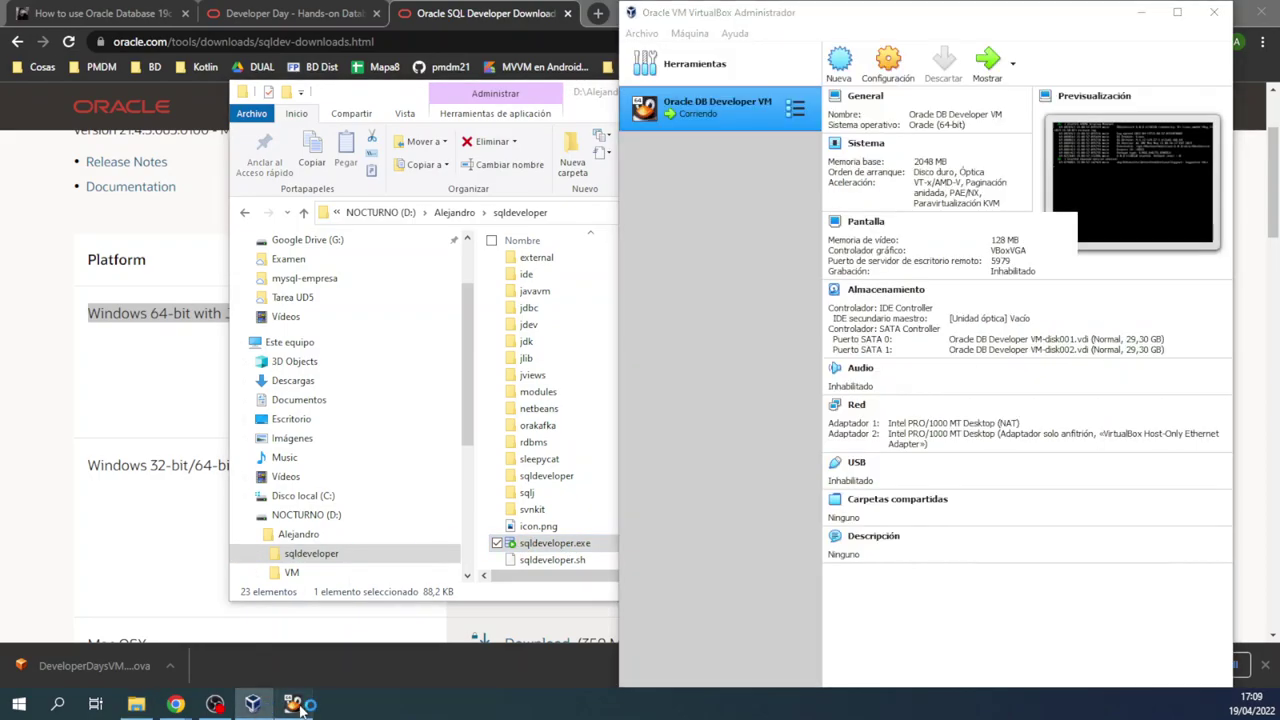
Step: Open the running VM's window and dismiss the mouse-integration and keyboard-autocapture notices
{"action": "left_click", "coordinate": [292, 704]}
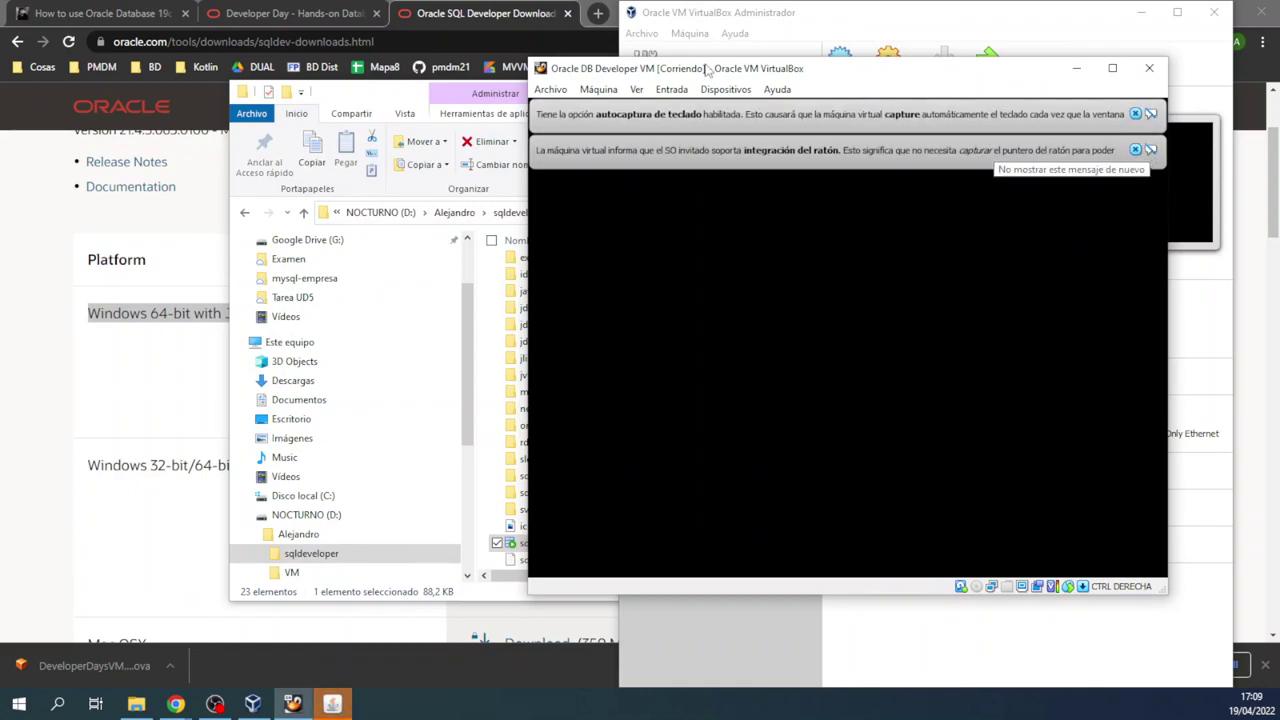
{"action": "left_click", "coordinate": [1151, 150]}
{"action": "left_click", "coordinate": [1151, 113]}
Step: Reposition the VM window, maximize it, and restore it to its smaller size
{"action": "left_click_drag", "start_coordinate": [852, 67], "coordinate": [873, 93]}
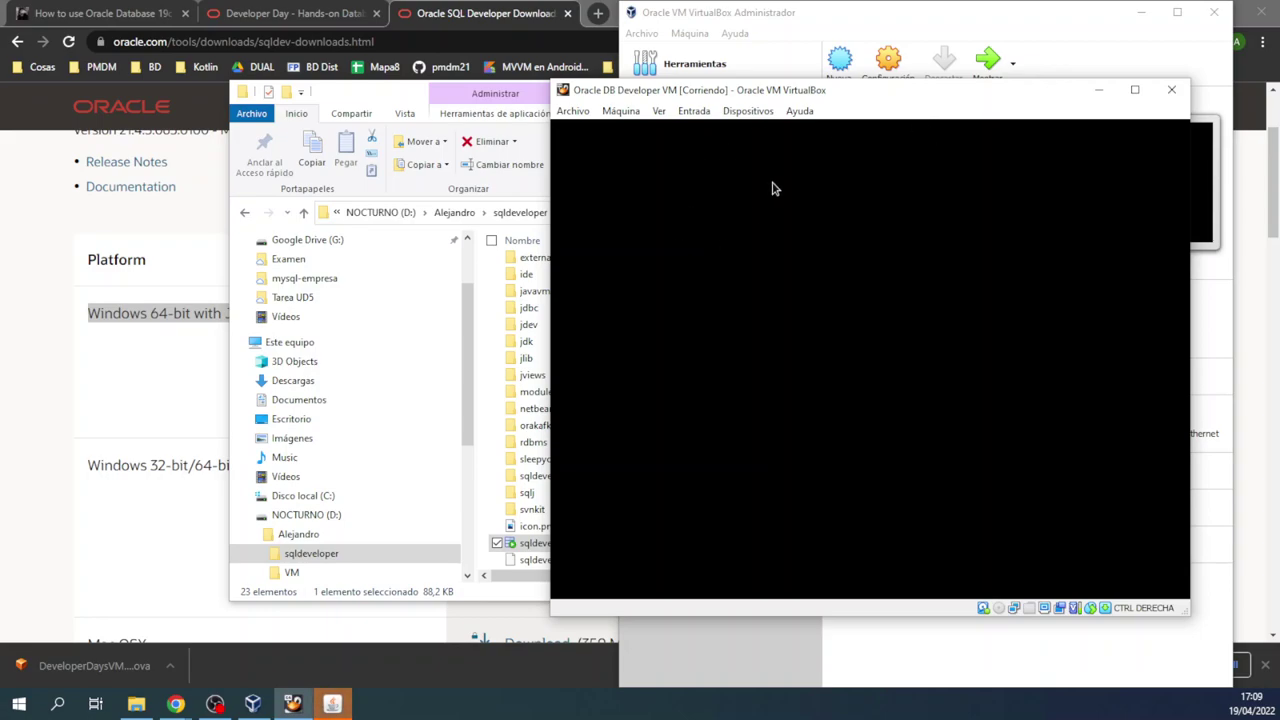
{"action": "left_click_drag", "start_coordinate": [869, 96], "coordinate": [941, 124]}
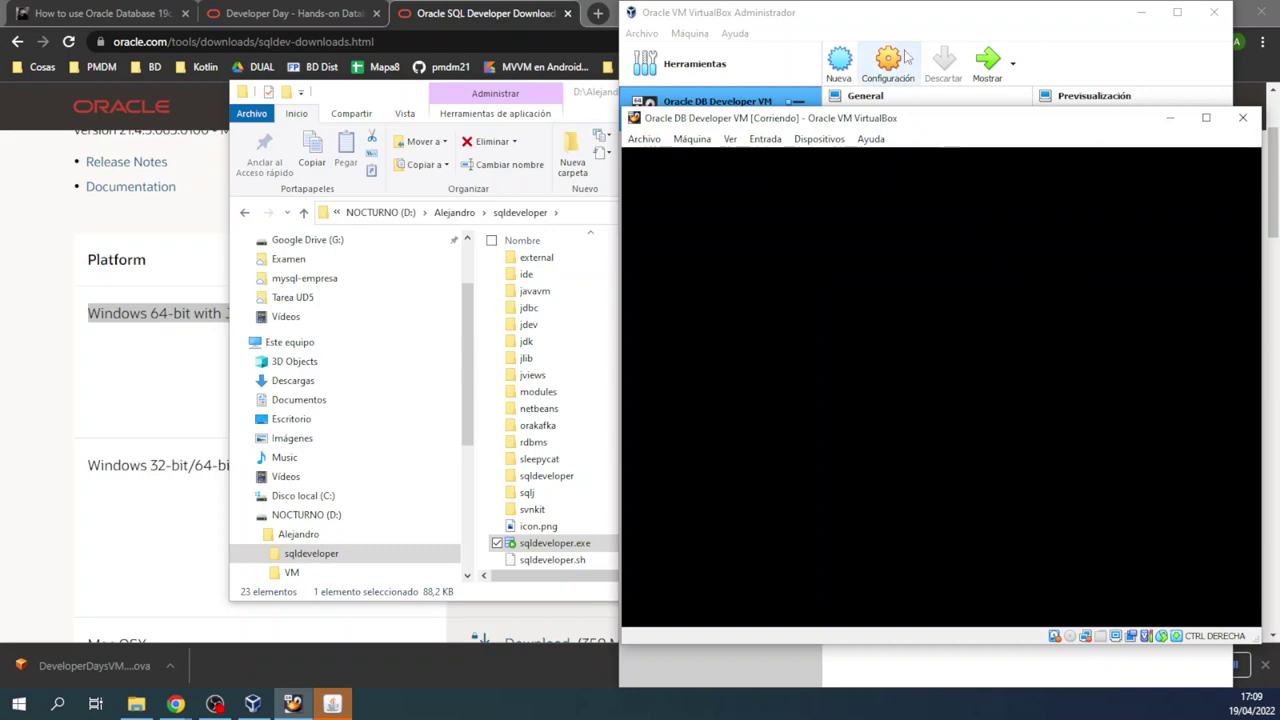
{"action": "left_click_drag", "start_coordinate": [890, 120], "coordinate": [891, 80]}
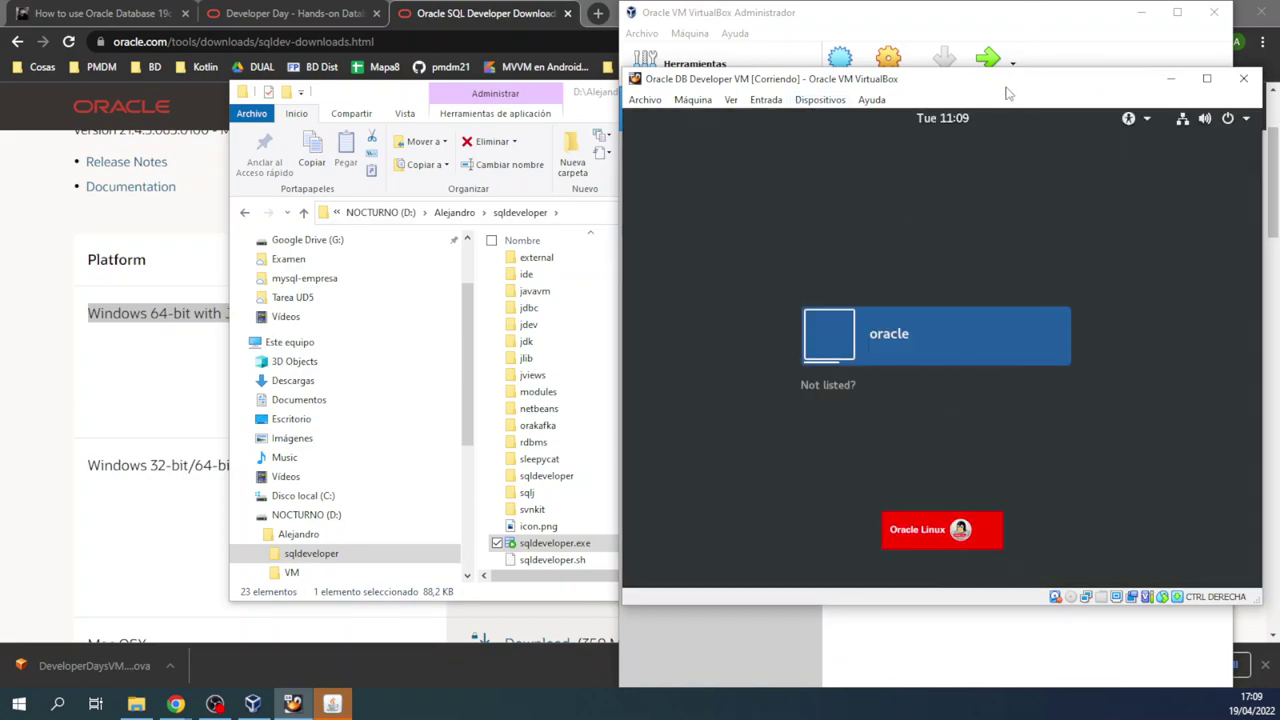
{"action": "double_click", "coordinate": [1001, 81]}
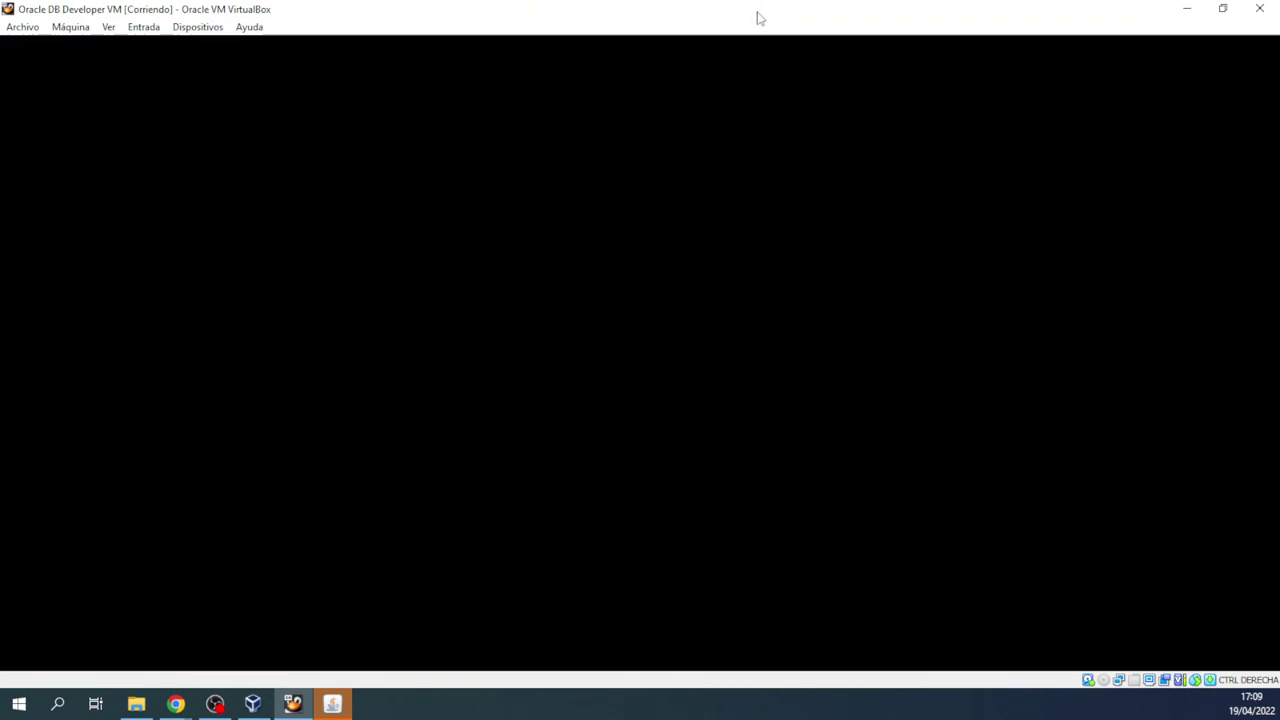
{"action": "double_click", "coordinate": [757, 17]}
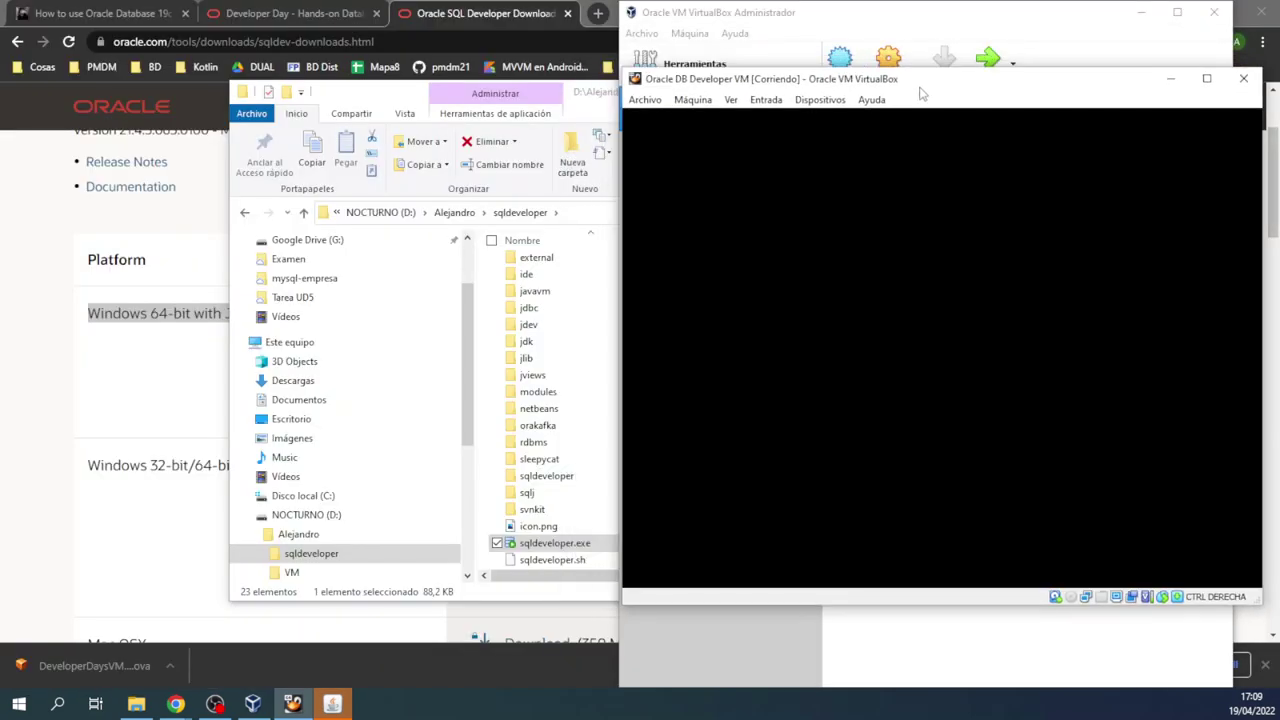
{"action": "left_click", "coordinate": [345, 706]}
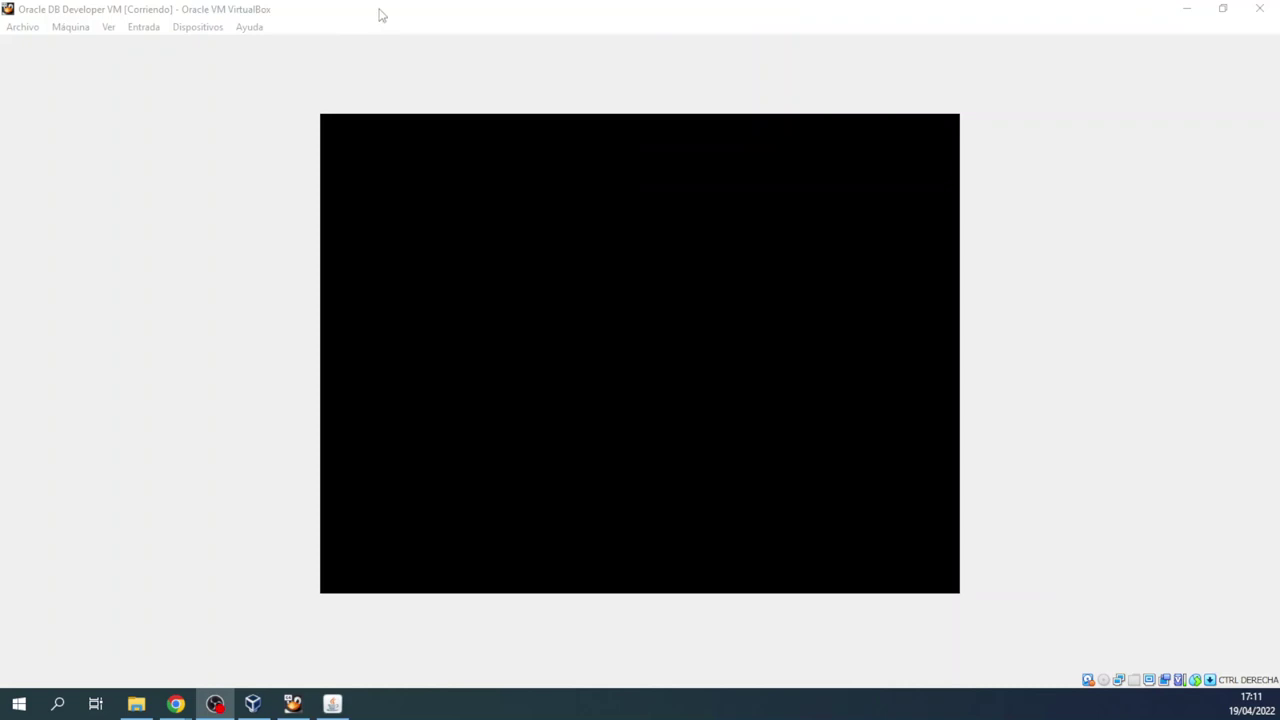
{"action": "double_click", "coordinate": [380, 15]}
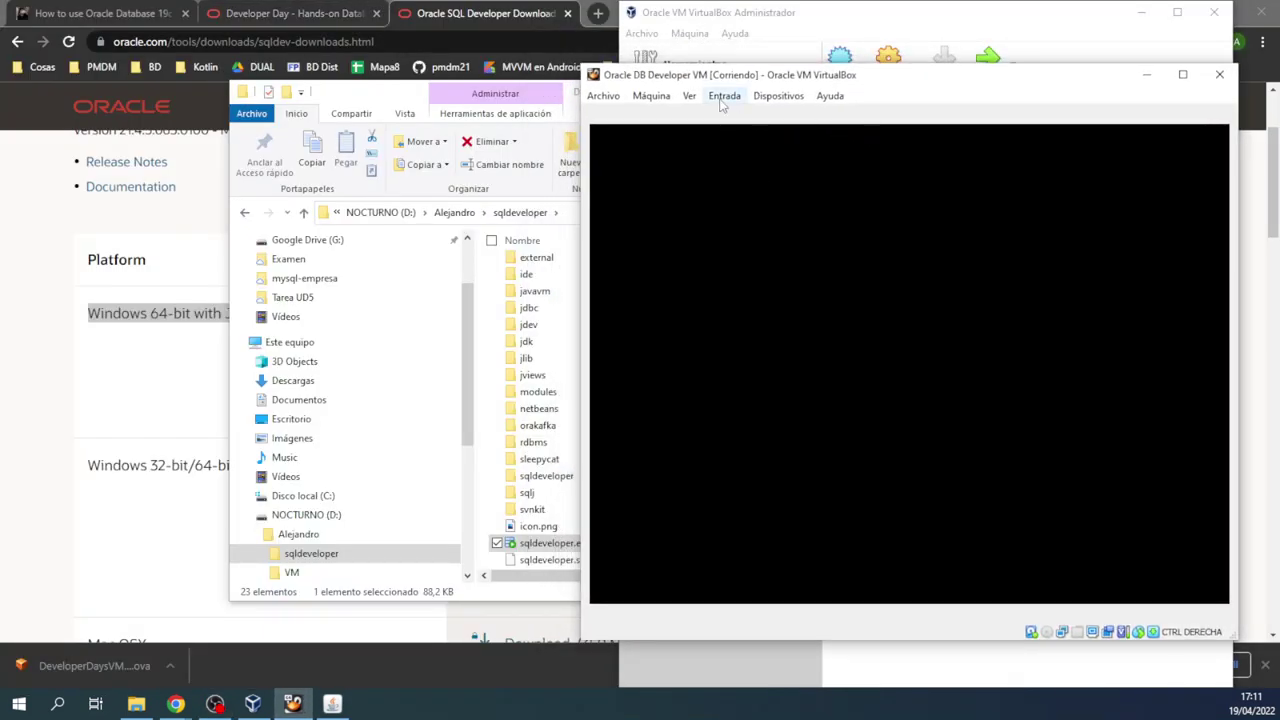
Step: Power off the Oracle DB Developer VM and open its settings, which flag an invalid configuration
{"action": "left_click", "coordinate": [1220, 76]}
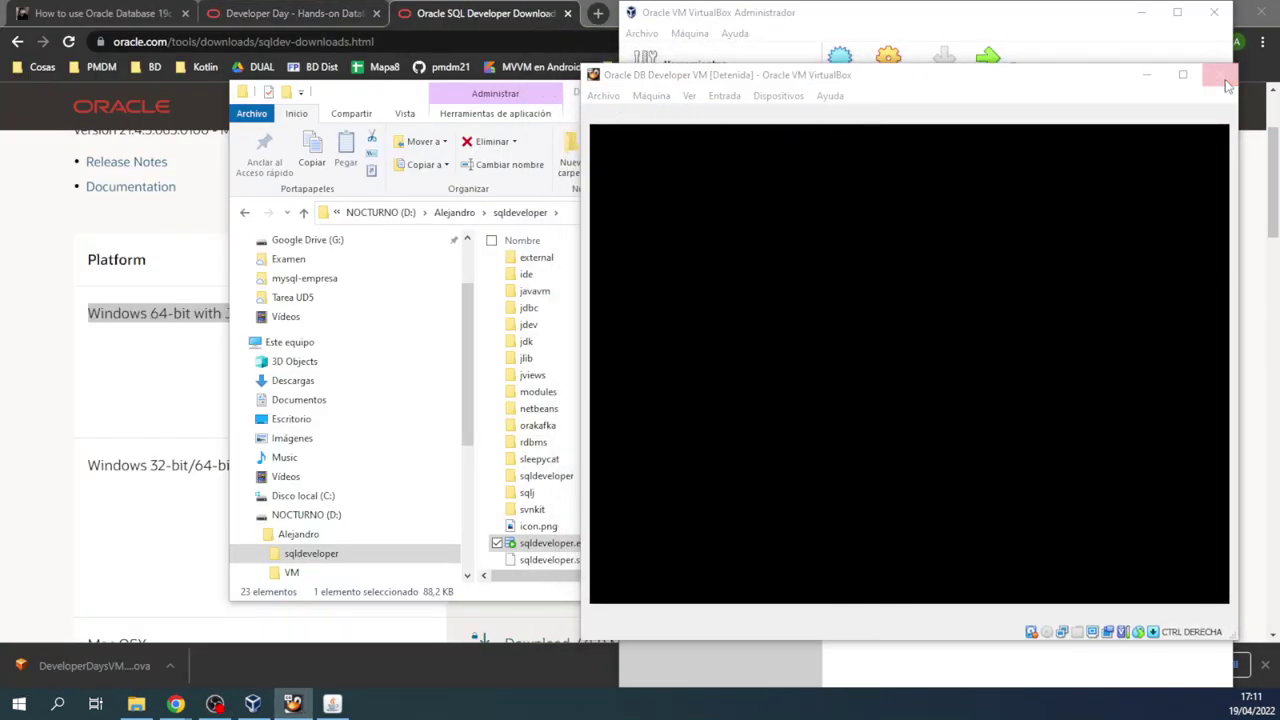
{"action": "left_click", "coordinate": [870, 377]}
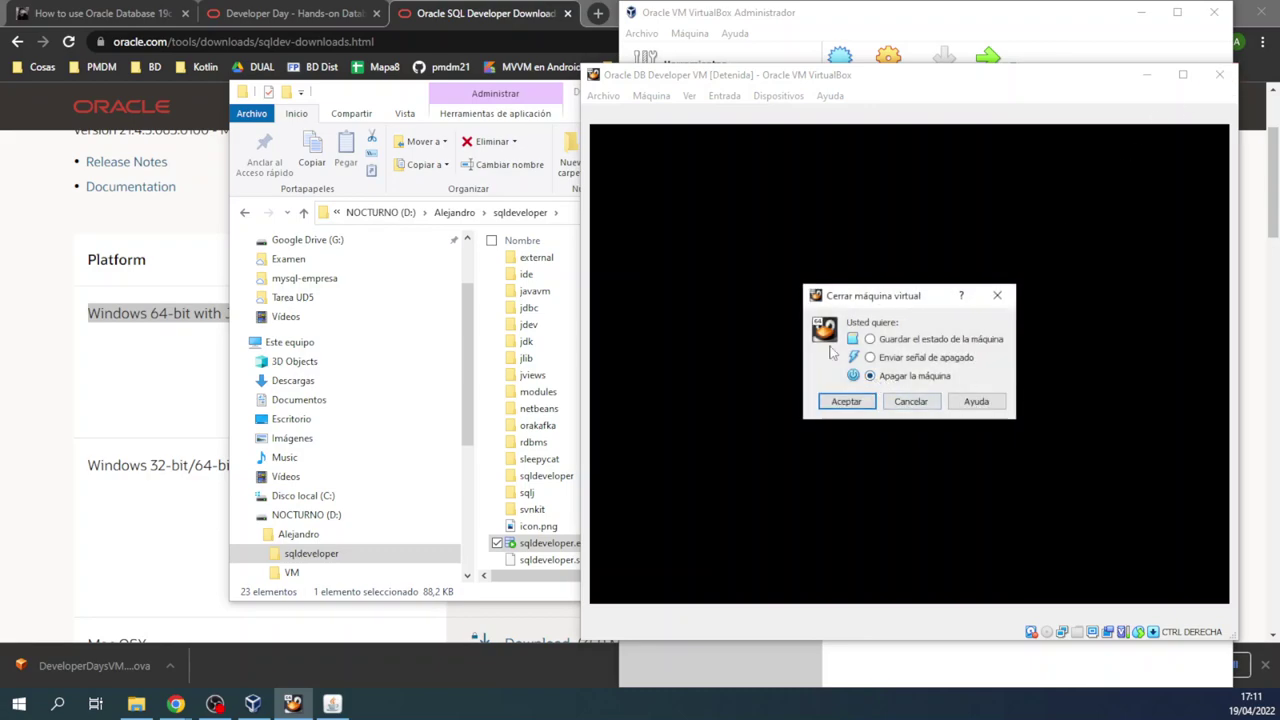
{"action": "left_click", "coordinate": [846, 402]}
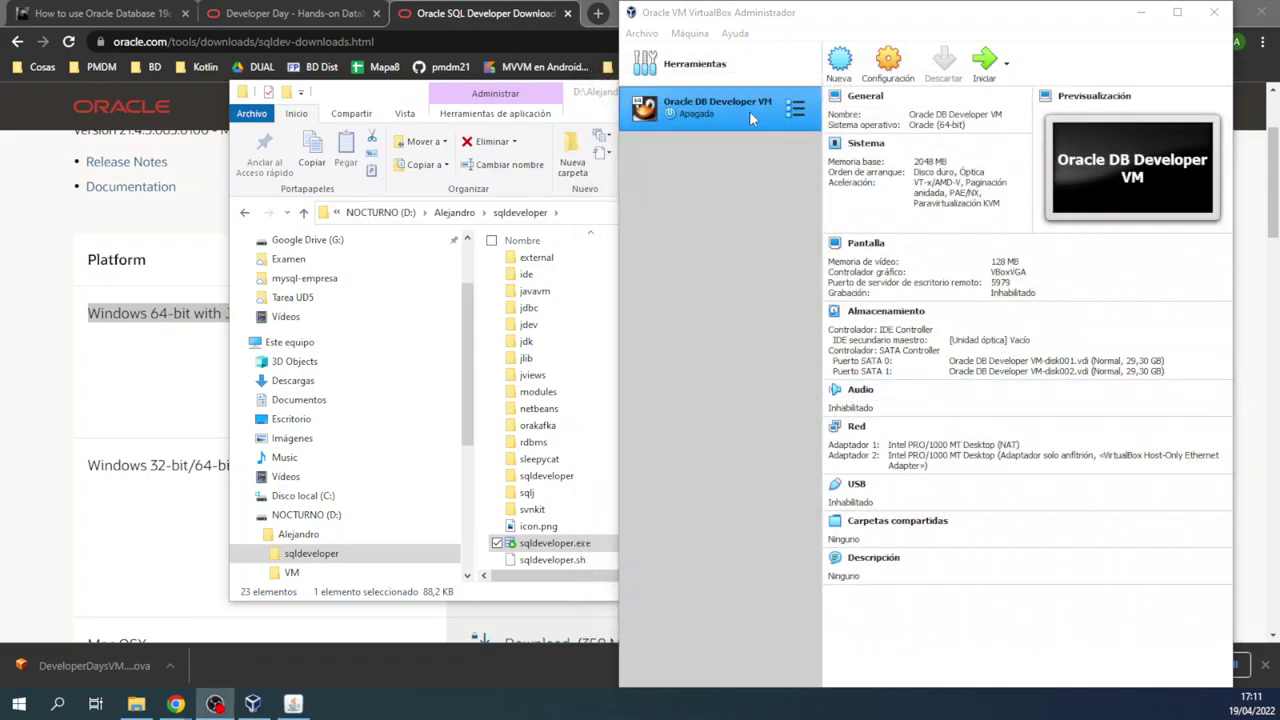
{"action": "left_click", "coordinate": [889, 66]}
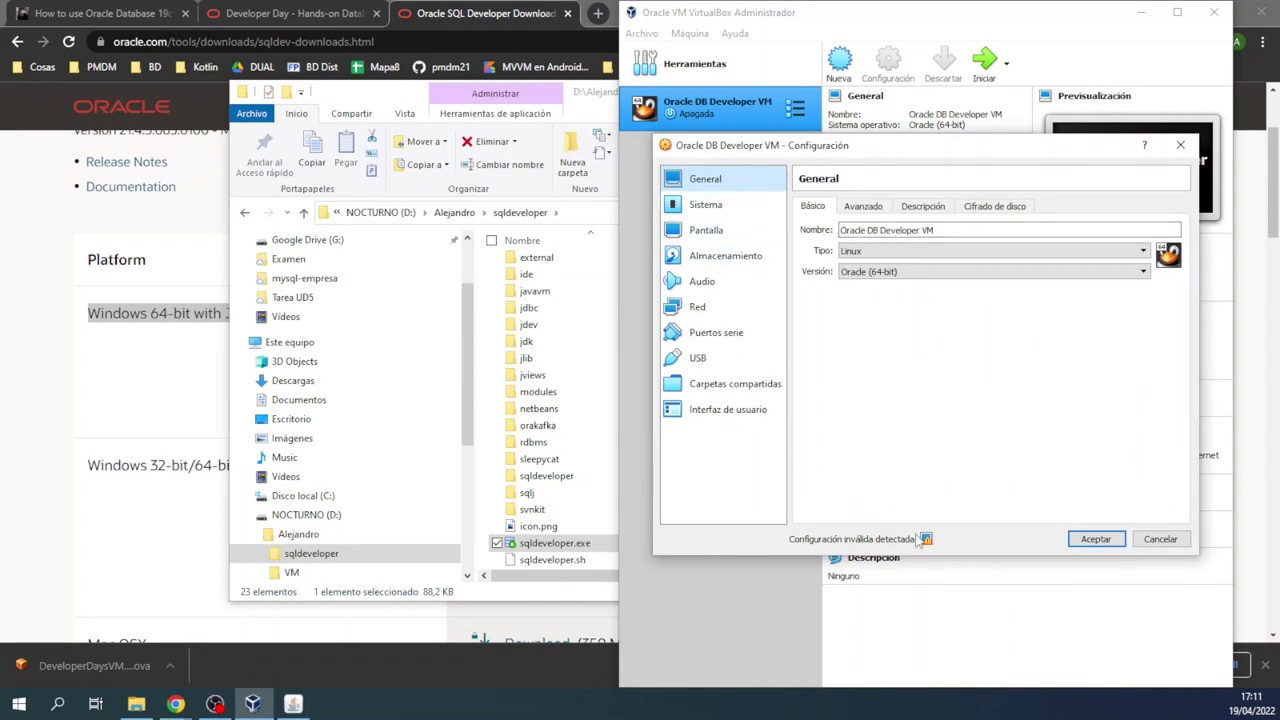
{"action": "mouse_move", "coordinate": [926, 541]}
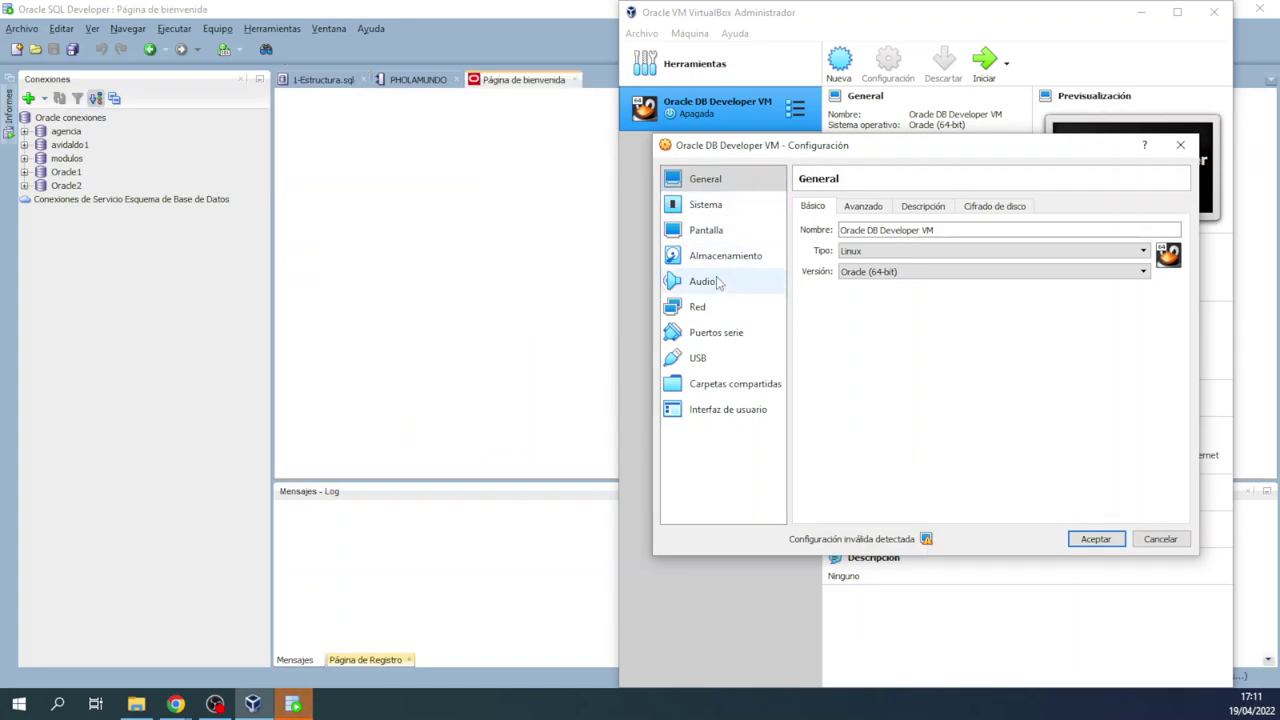
Step: Set the graphics controller to VMSVGA, disable the remote display server, and raise base memory to 4608 MB
{"action": "left_click", "coordinate": [706, 230]}
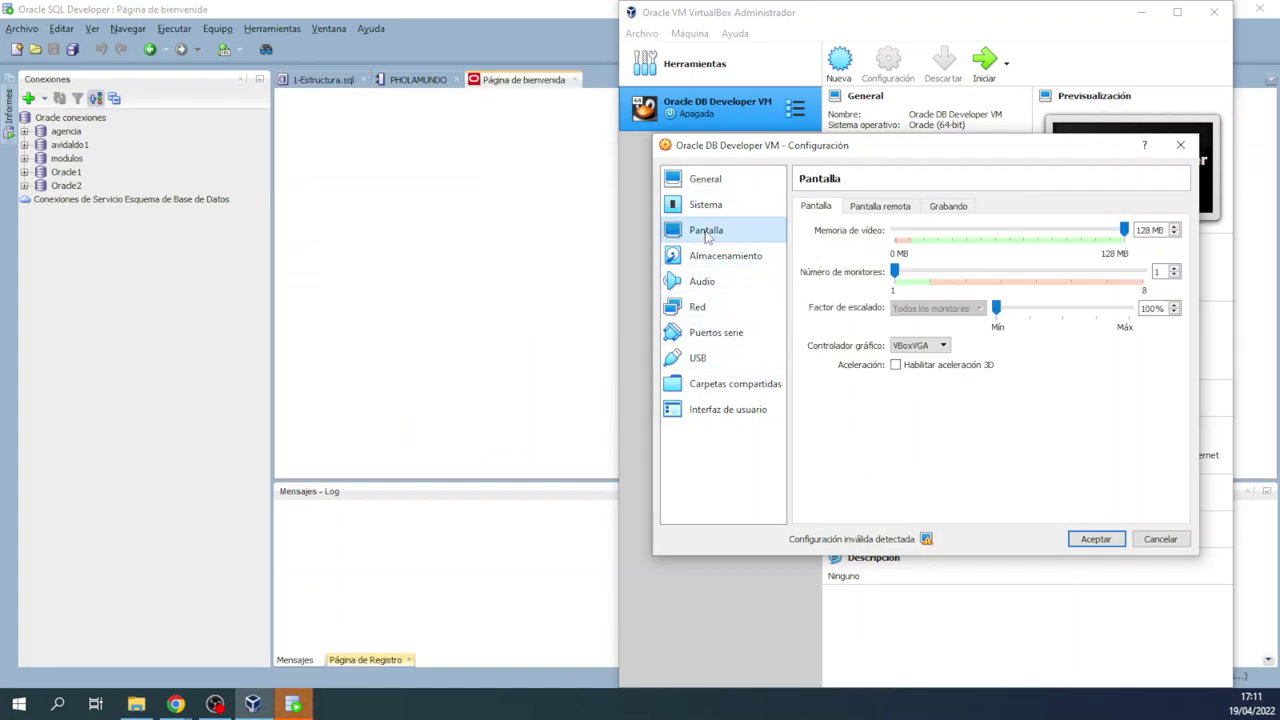
{"action": "left_click", "coordinate": [918, 345]}
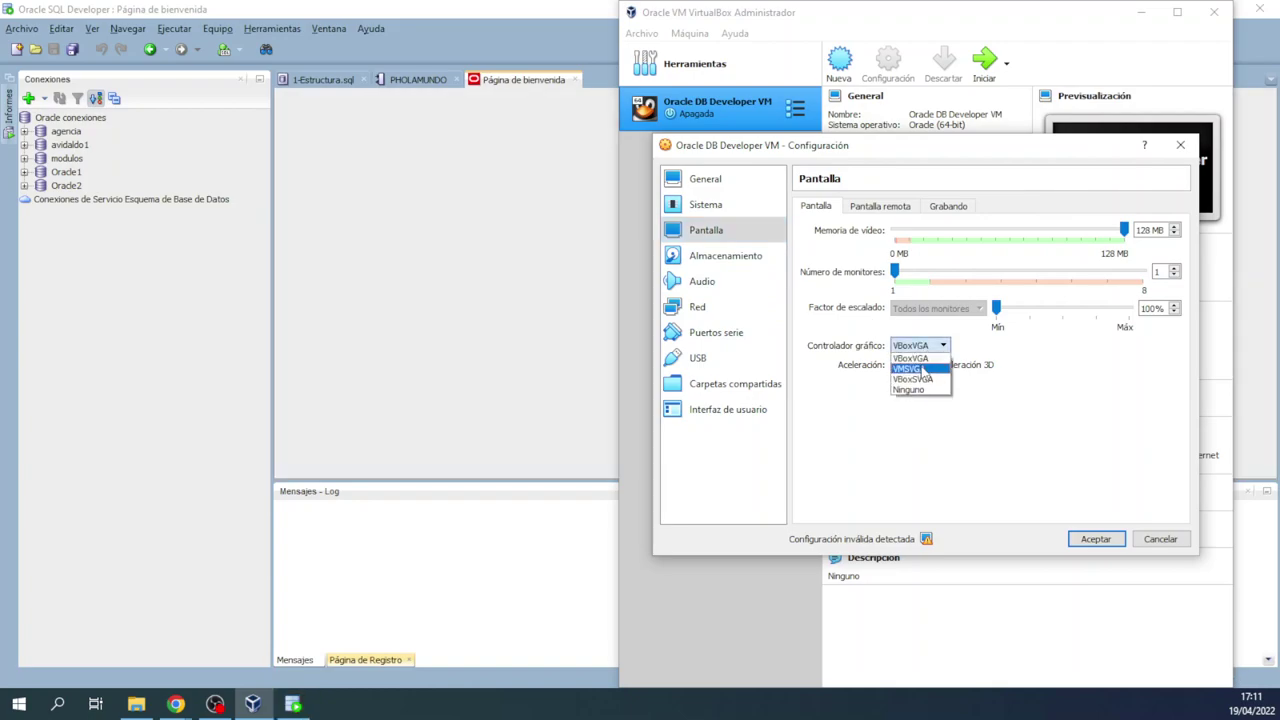
{"action": "left_click", "coordinate": [926, 370]}
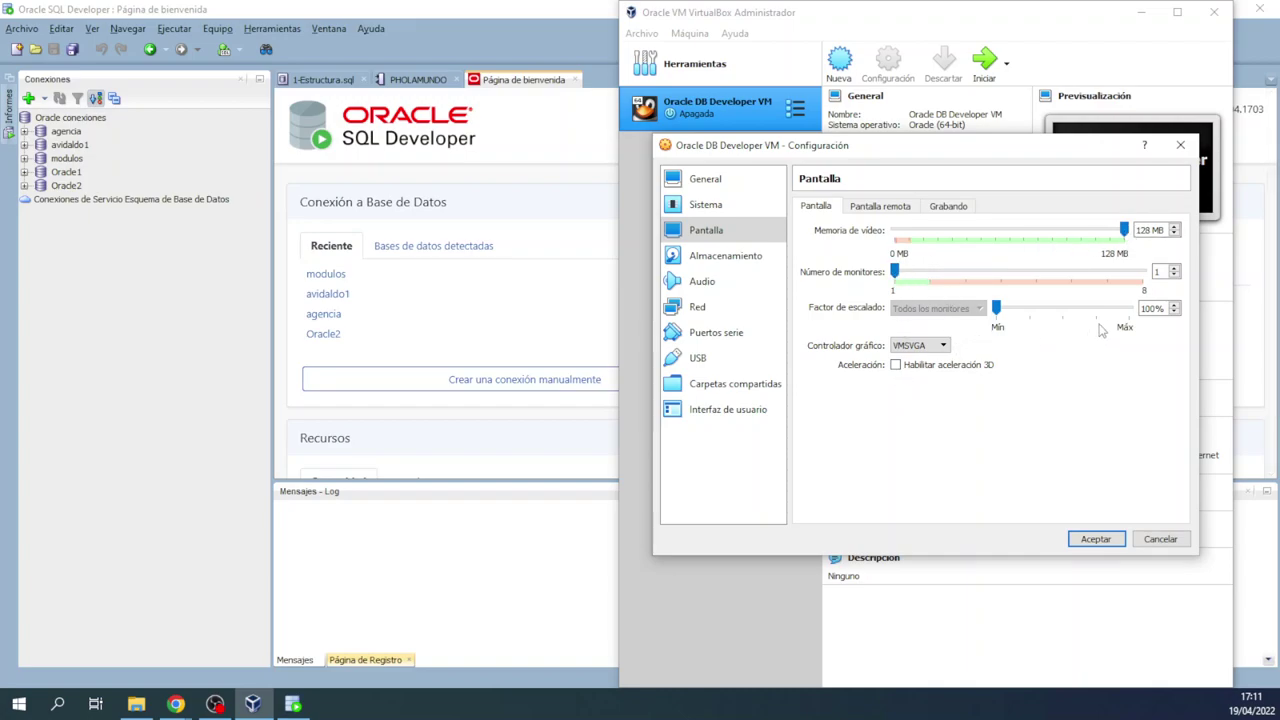
{"action": "left_click", "coordinate": [870, 210]}
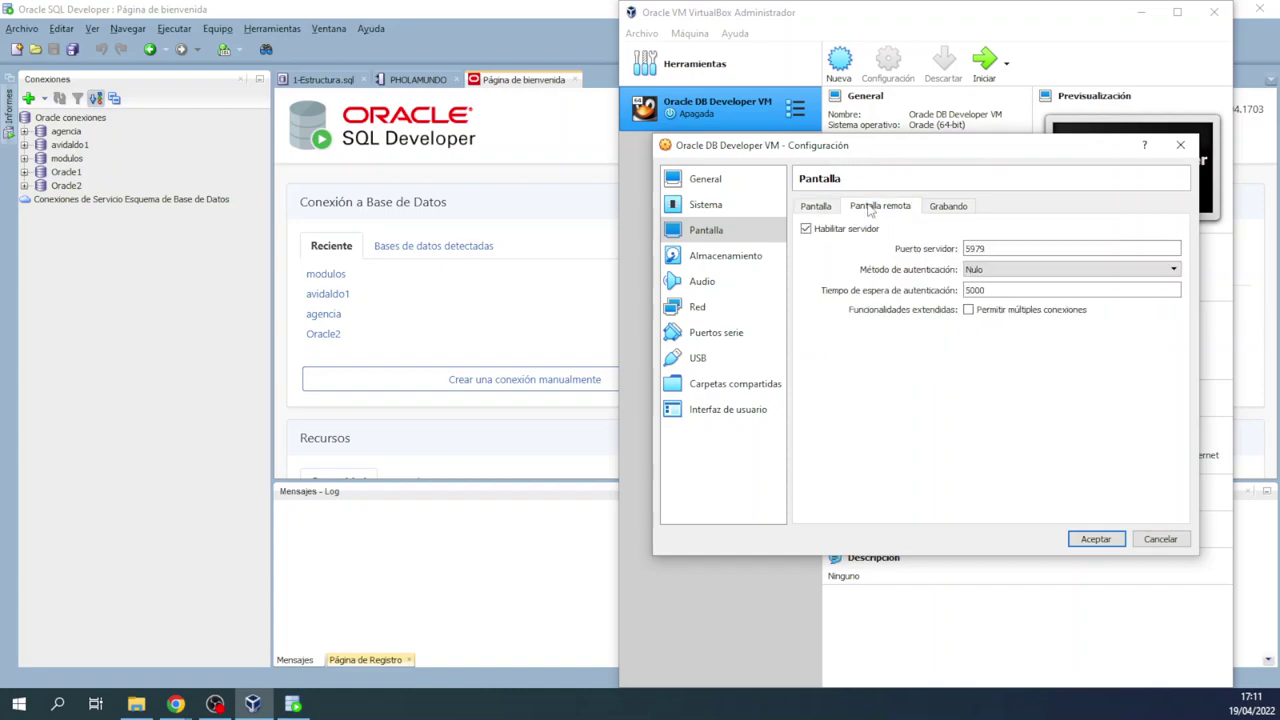
{"action": "left_click", "coordinate": [806, 229]}
{"action": "left_click", "coordinate": [950, 208]}
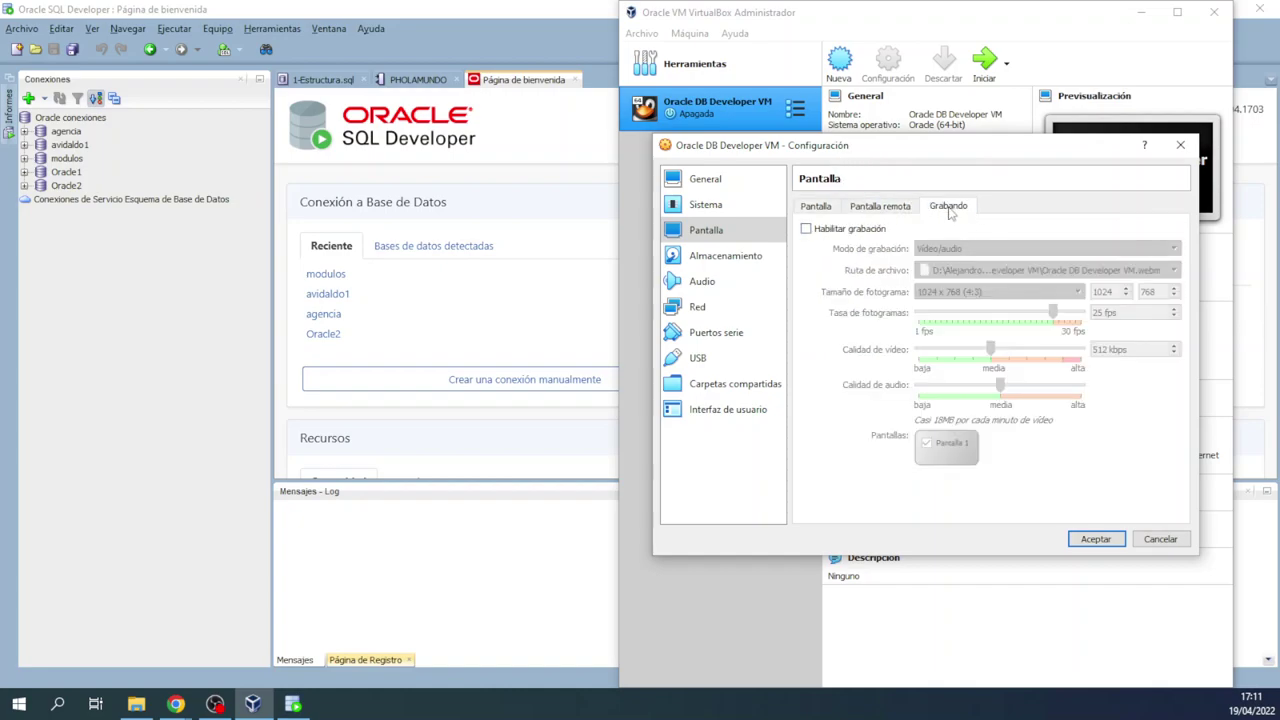
{"action": "left_click", "coordinate": [816, 207]}
{"action": "left_click", "coordinate": [706, 204]}
{"action": "left_click_drag", "start_coordinate": [983, 233], "coordinate": [1006, 232]}
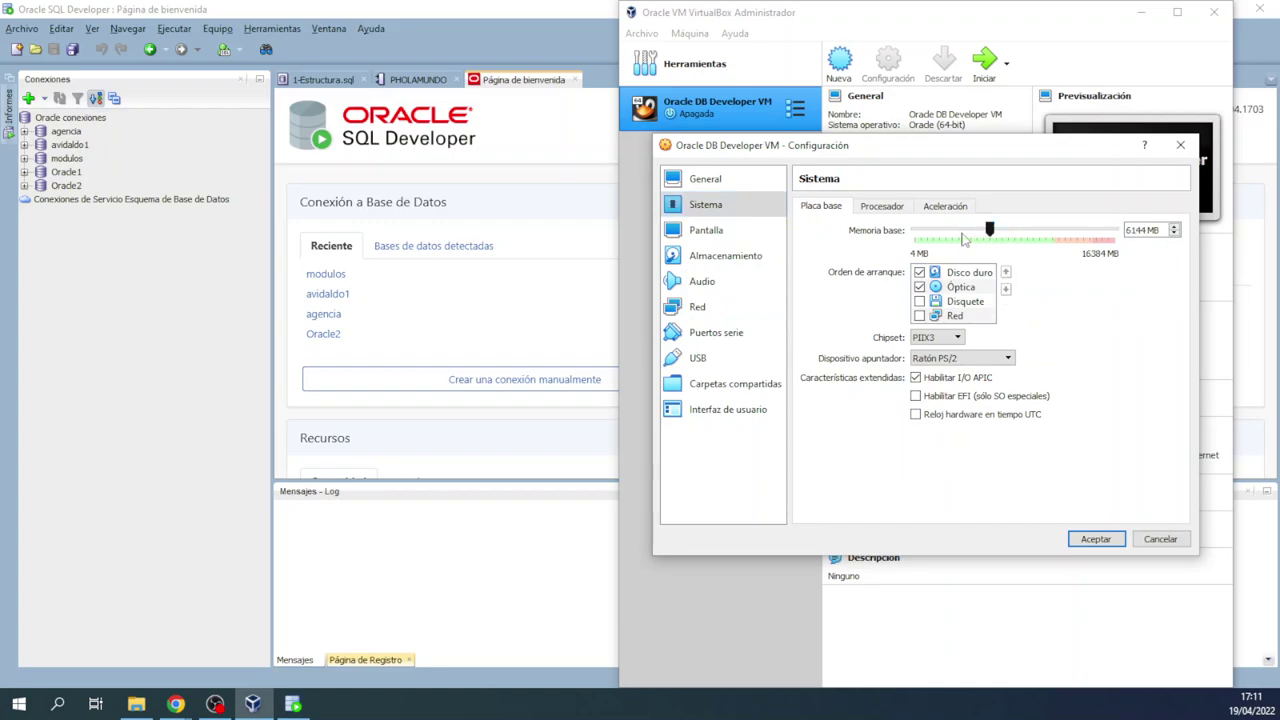
Step: Set the VM's processor count to 3 and review its acceleration settings
{"action": "left_click", "coordinate": [882, 206]}
{"action": "left_click_drag", "start_coordinate": [957, 233], "coordinate": [988, 232]}
{"action": "left_click", "coordinate": [1003, 233]}
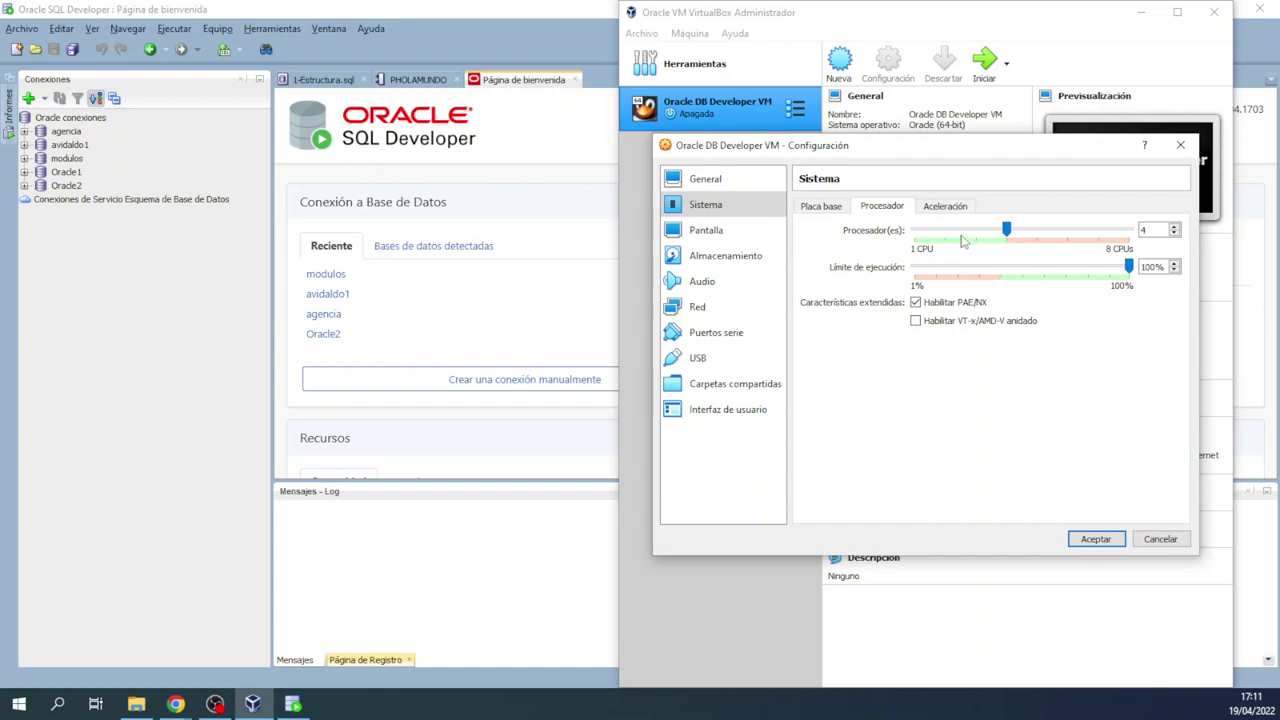
{"action": "left_click", "coordinate": [978, 233]}
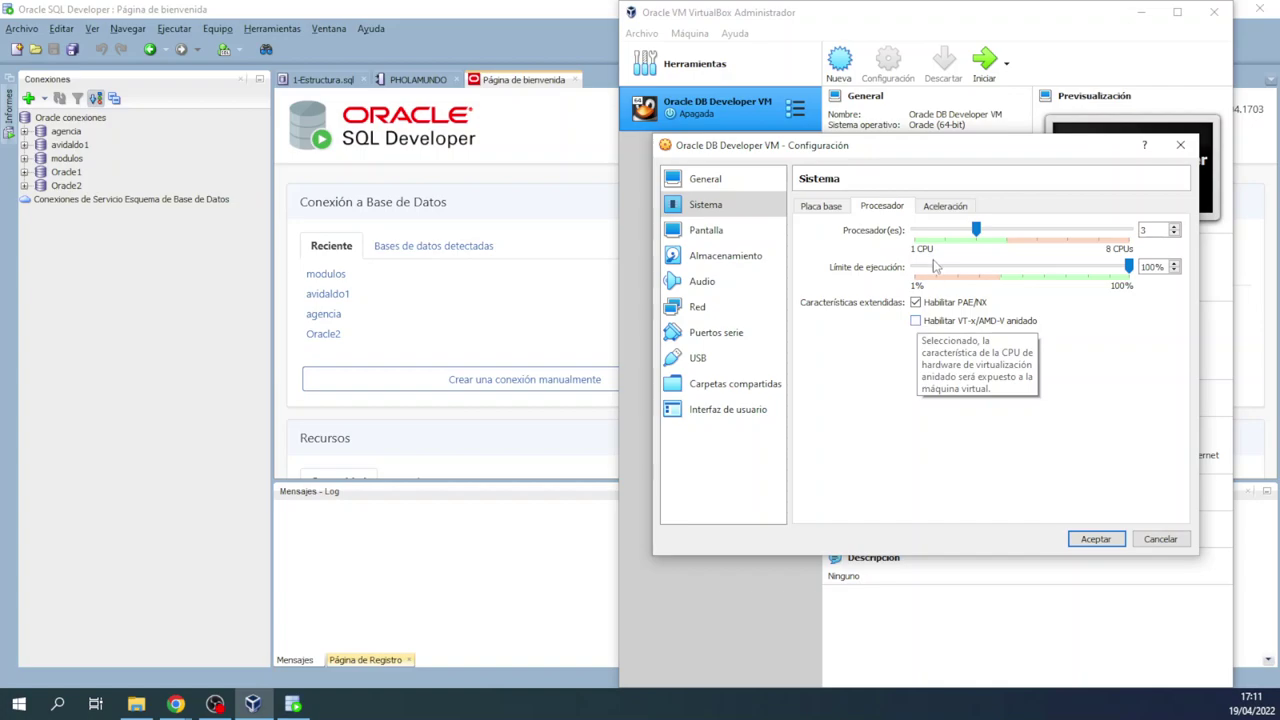
{"action": "left_click", "coordinate": [947, 209]}
{"action": "left_click", "coordinate": [882, 207]}
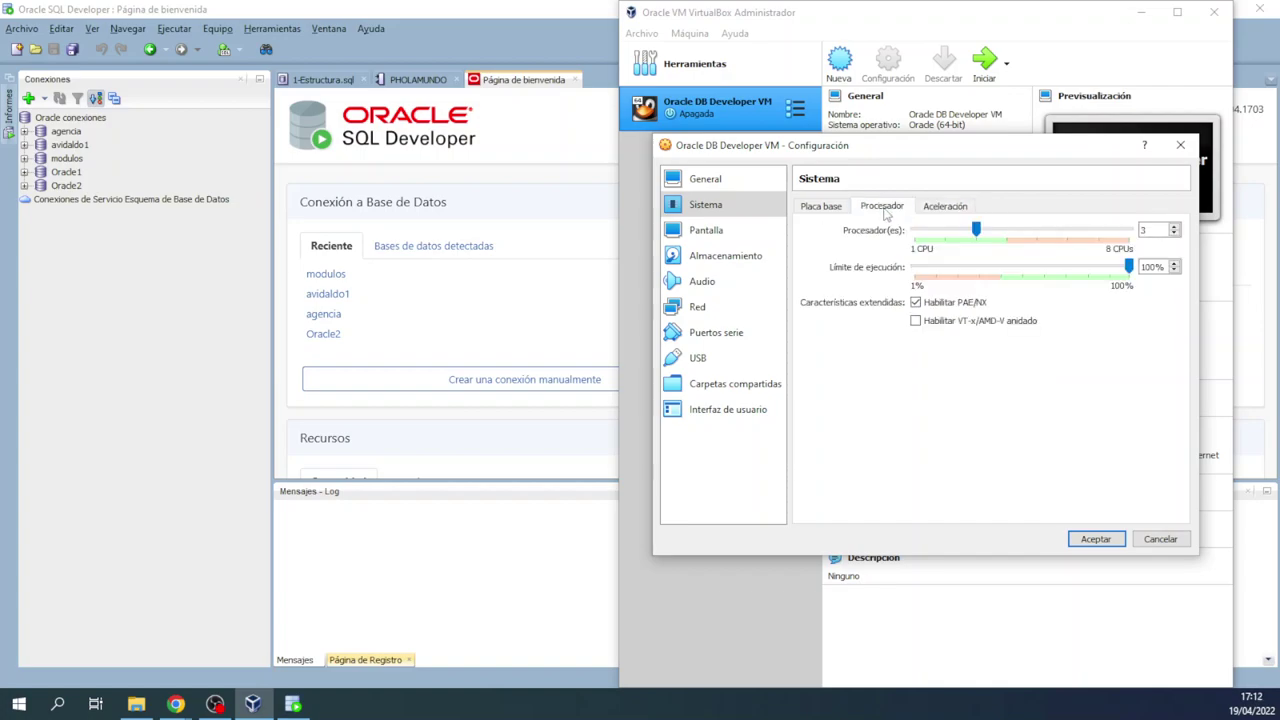
{"action": "left_click", "coordinate": [694, 312]}
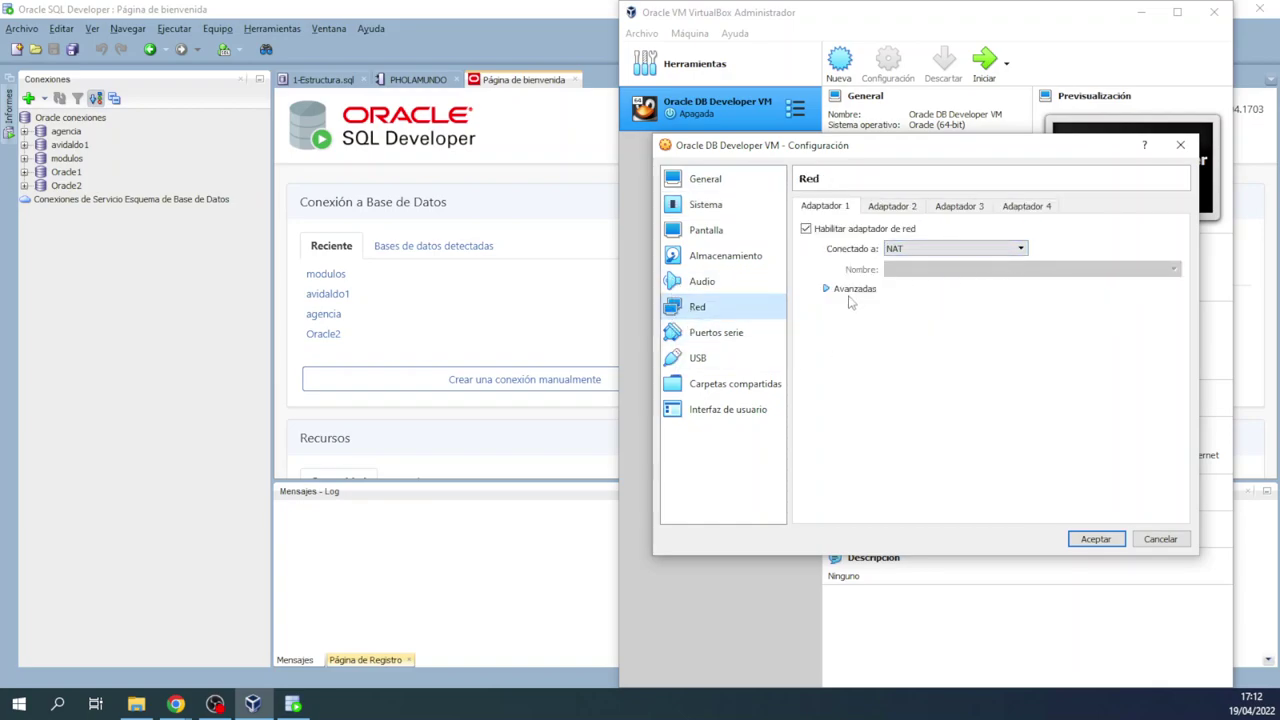
Step: Review the second, host-only network adapter and save the VM settings with Aceptar
{"action": "left_click", "coordinate": [893, 206]}
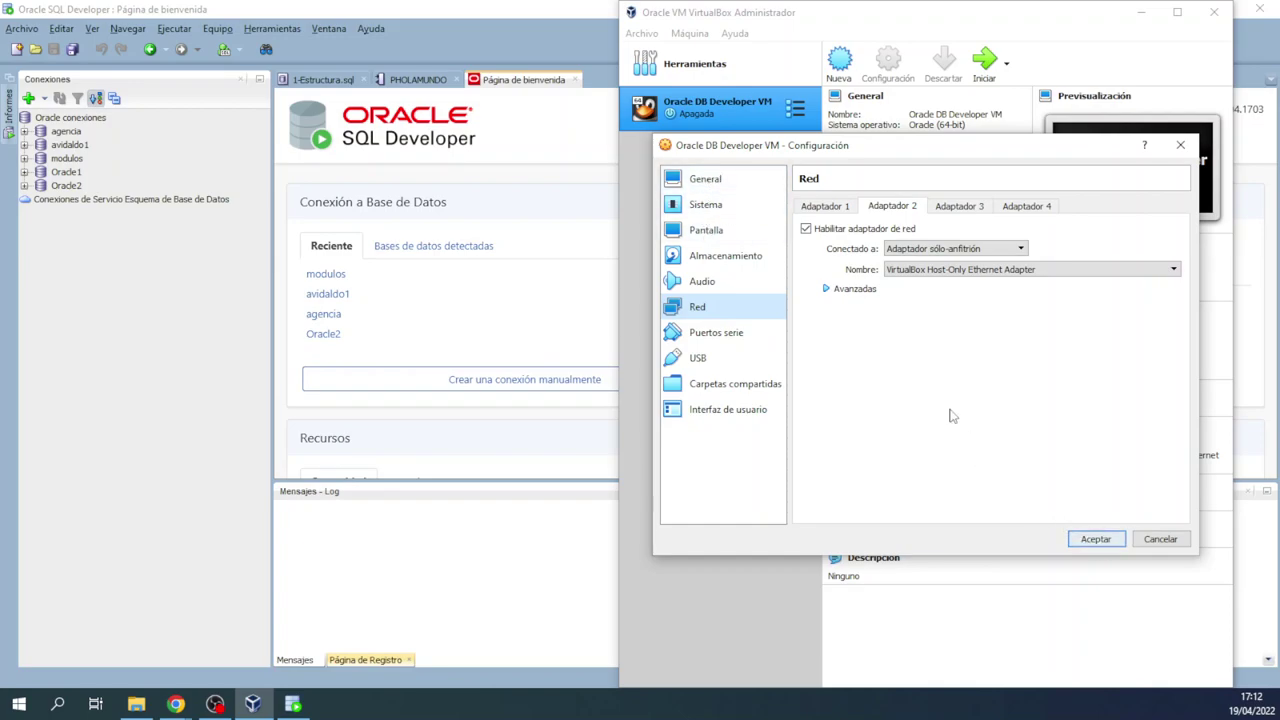
{"action": "left_click", "coordinate": [1096, 540]}
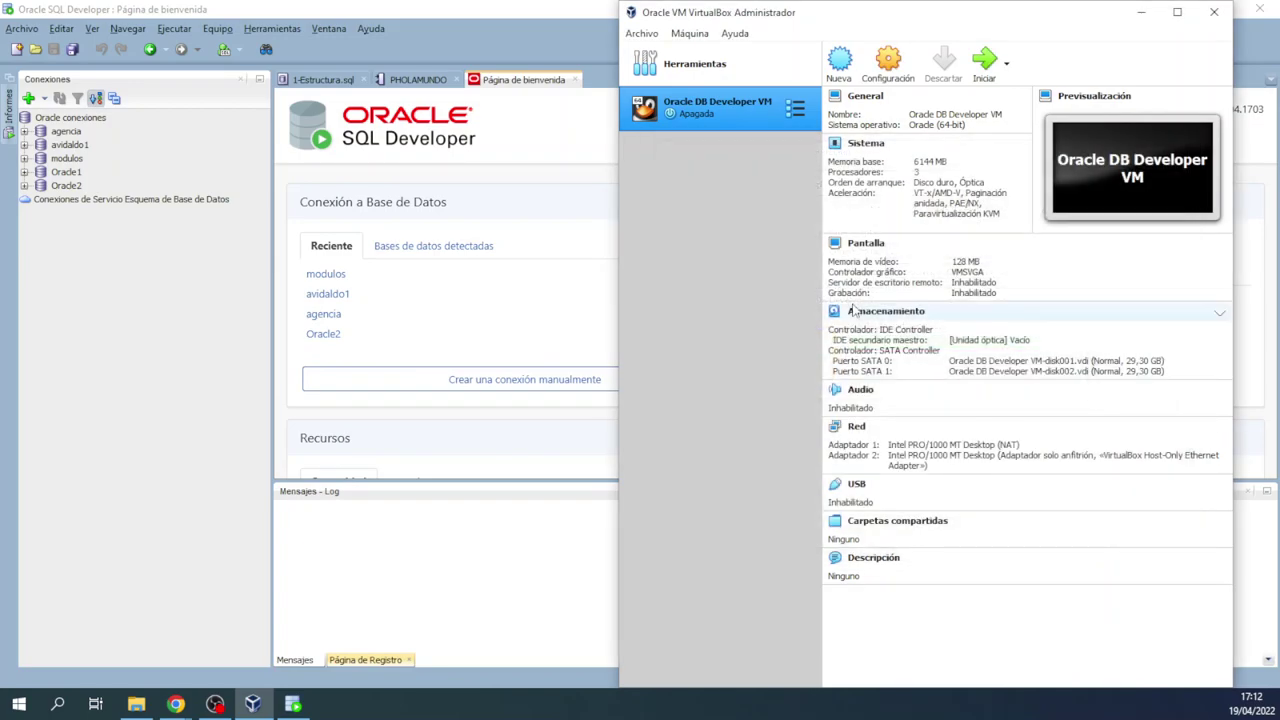
Step: Start the Oracle DB Developer VM, then reposition, enlarge and maximize its console window
{"action": "double_click", "coordinate": [718, 112]}
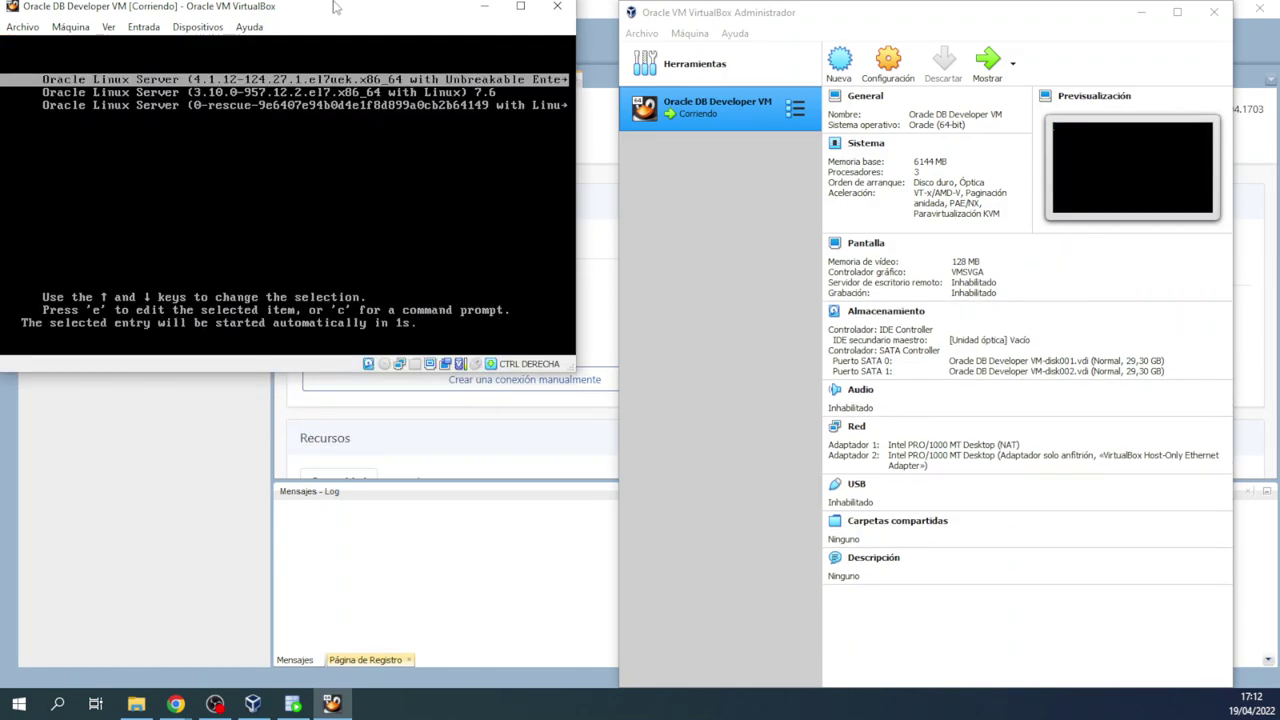
{"action": "left_click_drag", "start_coordinate": [335, 10], "coordinate": [949, 141]}
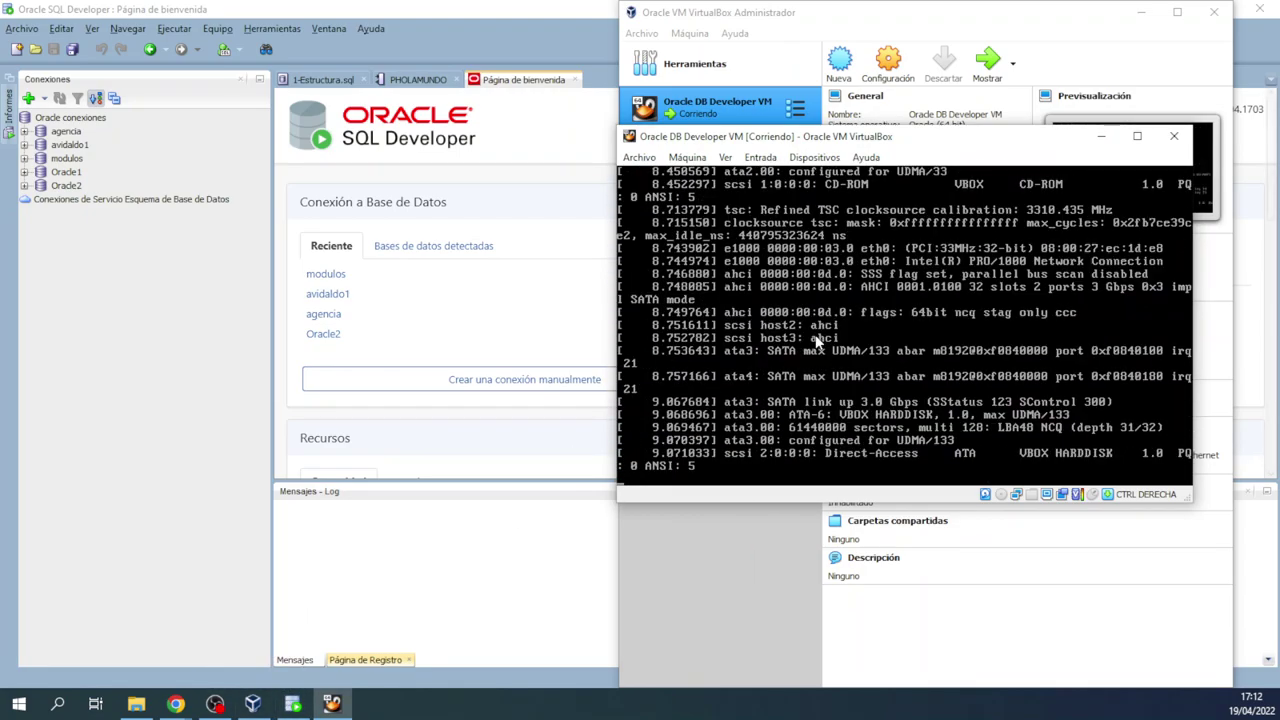
{"action": "left_click_drag", "start_coordinate": [617, 126], "coordinate": [532, 58]}
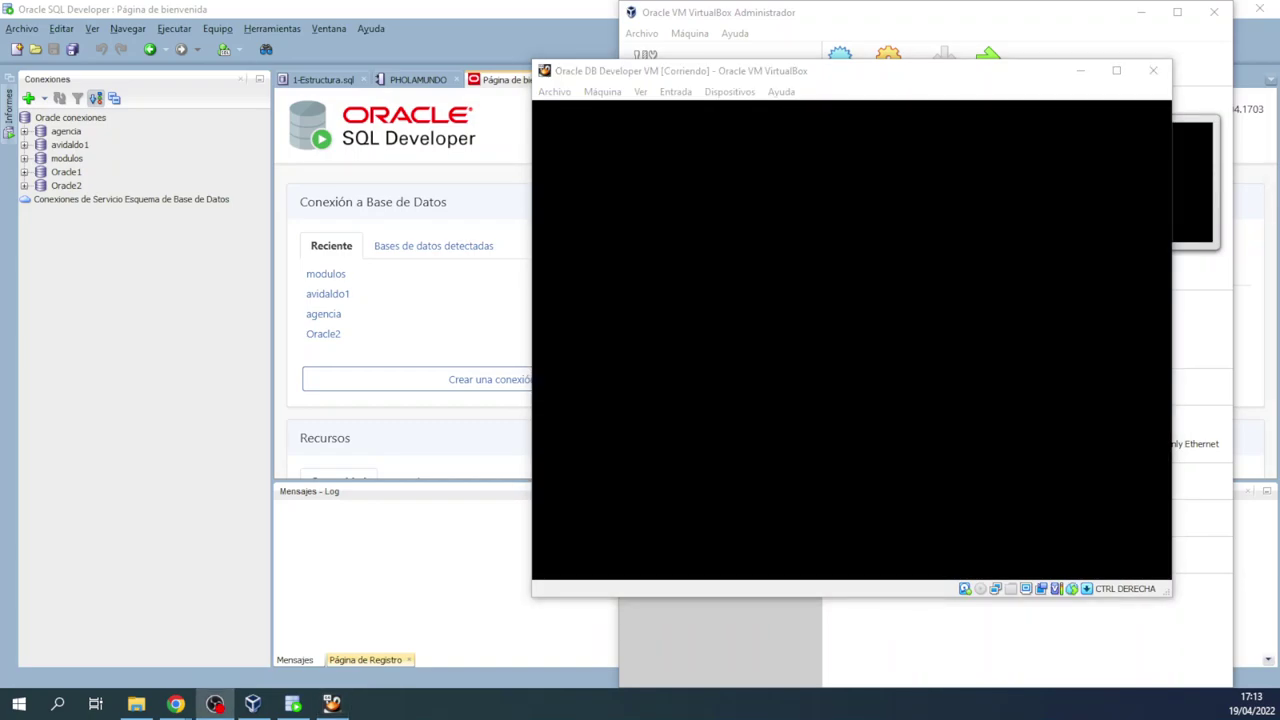
{"action": "left_click_drag", "start_coordinate": [814, 75], "coordinate": [838, 95]}
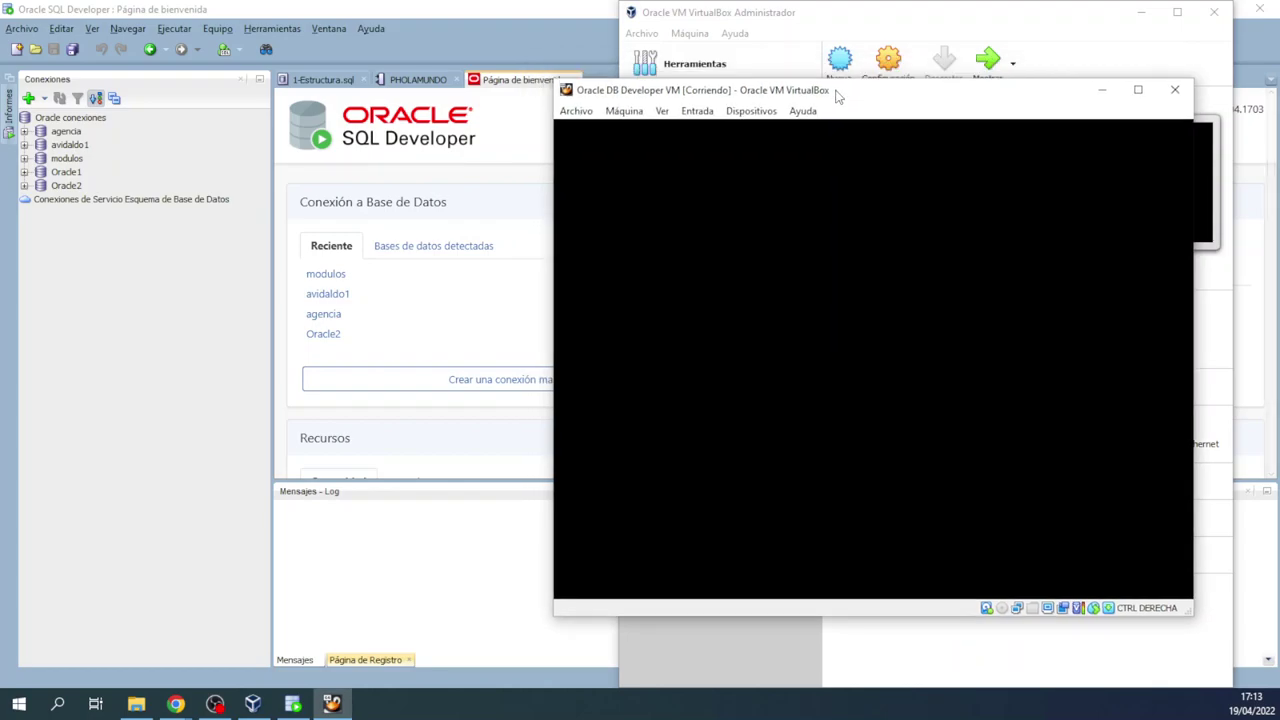
{"action": "left_click_drag", "start_coordinate": [838, 95], "coordinate": [866, 100]}
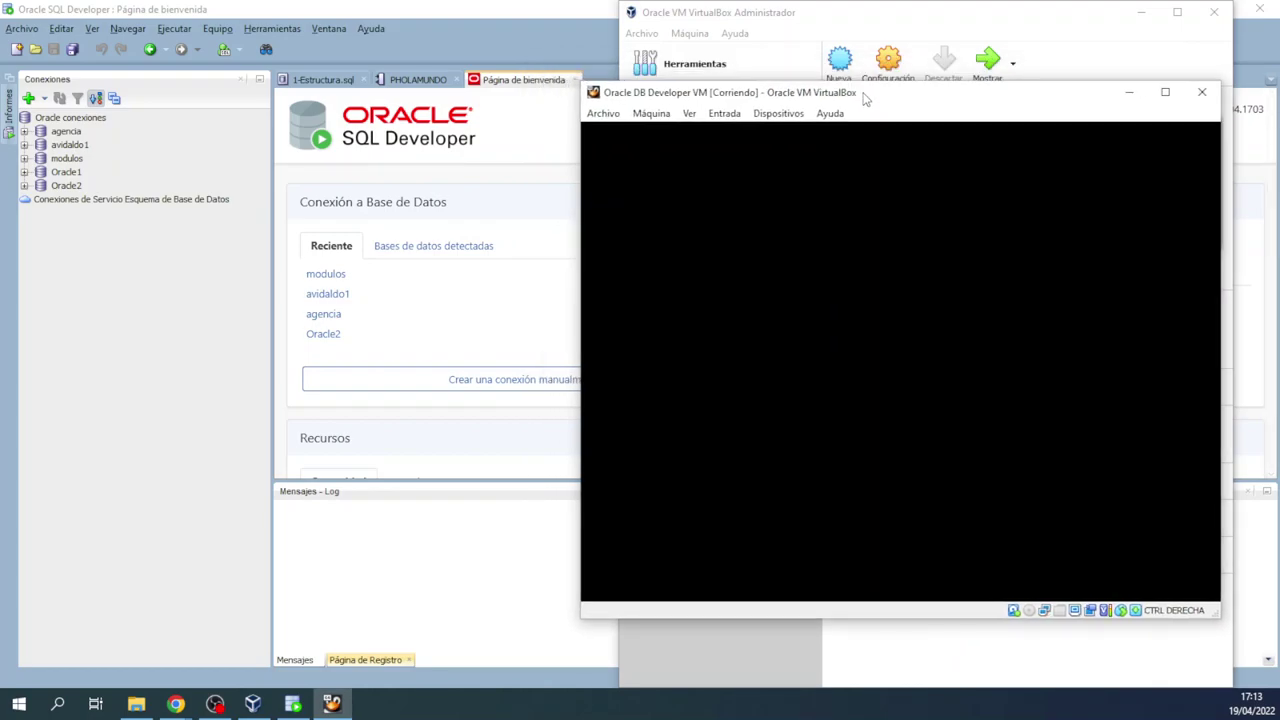
{"action": "double_click", "coordinate": [866, 100]}
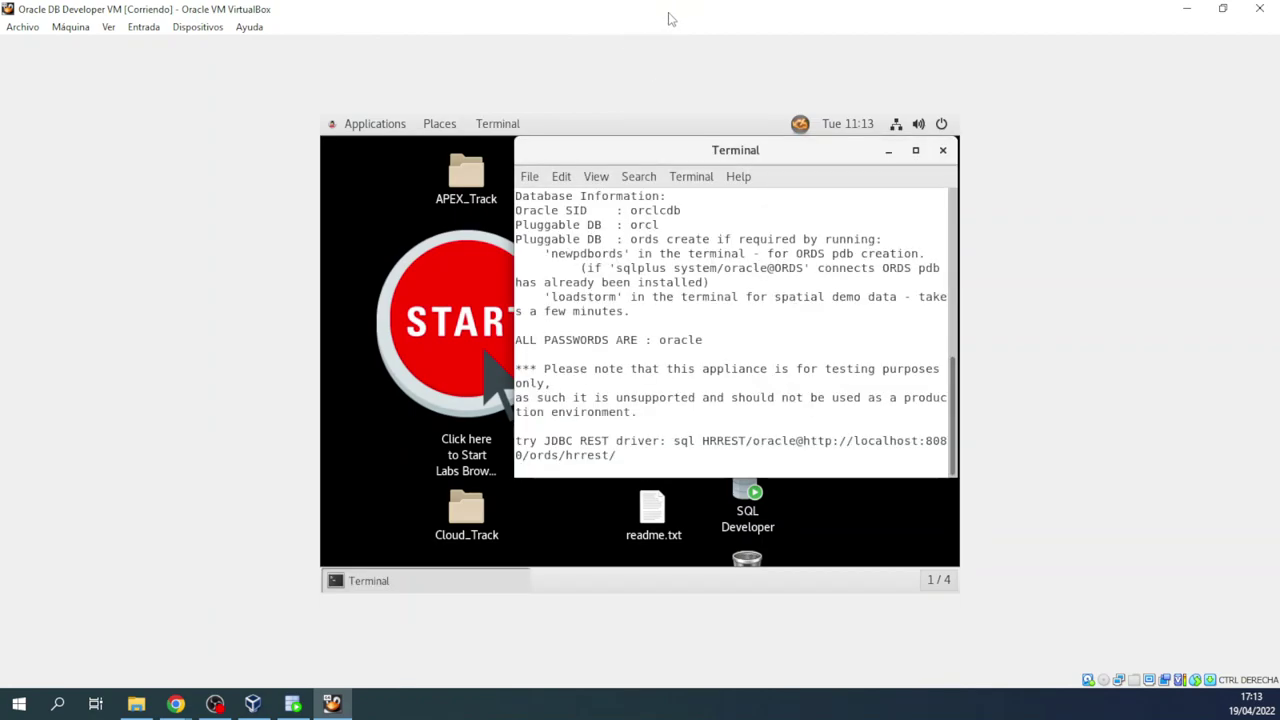
Step: Restore, reposition and re-maximize the VM window, with the guest terminal filling the guest desktop
{"action": "double_click", "coordinate": [670, 18]}
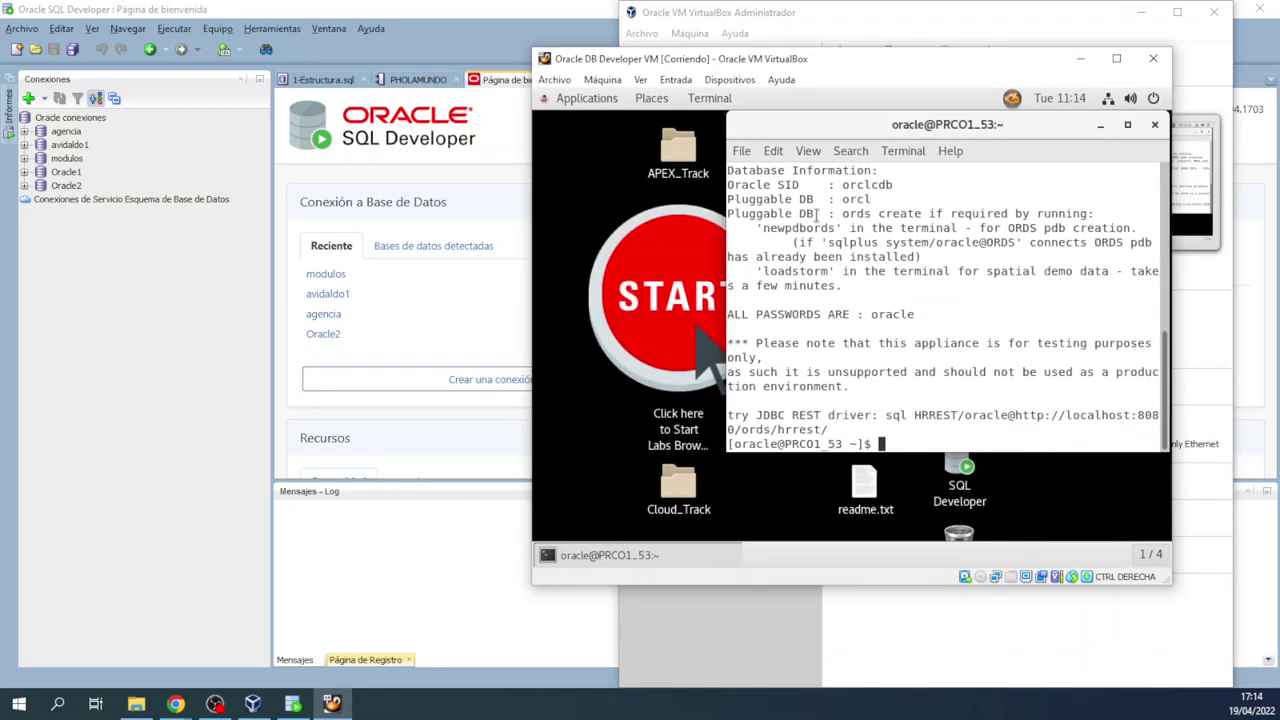
{"action": "scroll", "coordinate": [825, 250], "scroll_direction": "up", "scroll_amount": 8}
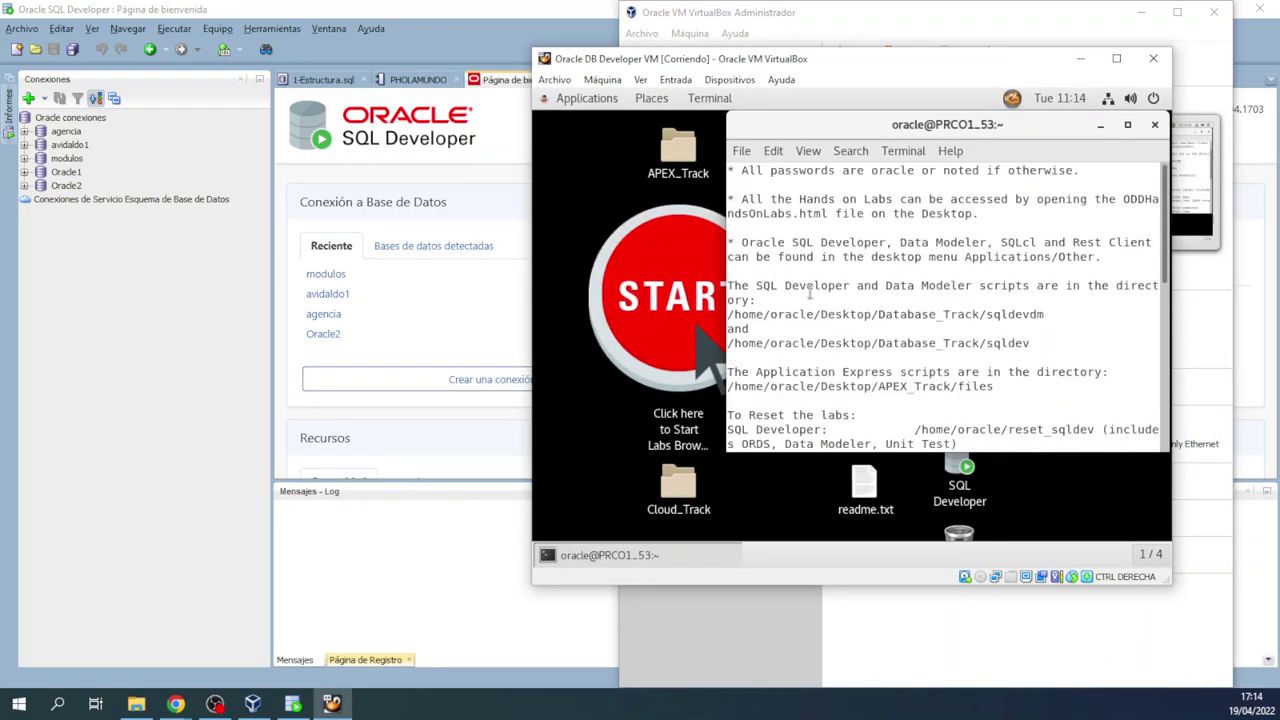
{"action": "left_click", "coordinate": [1116, 58]}
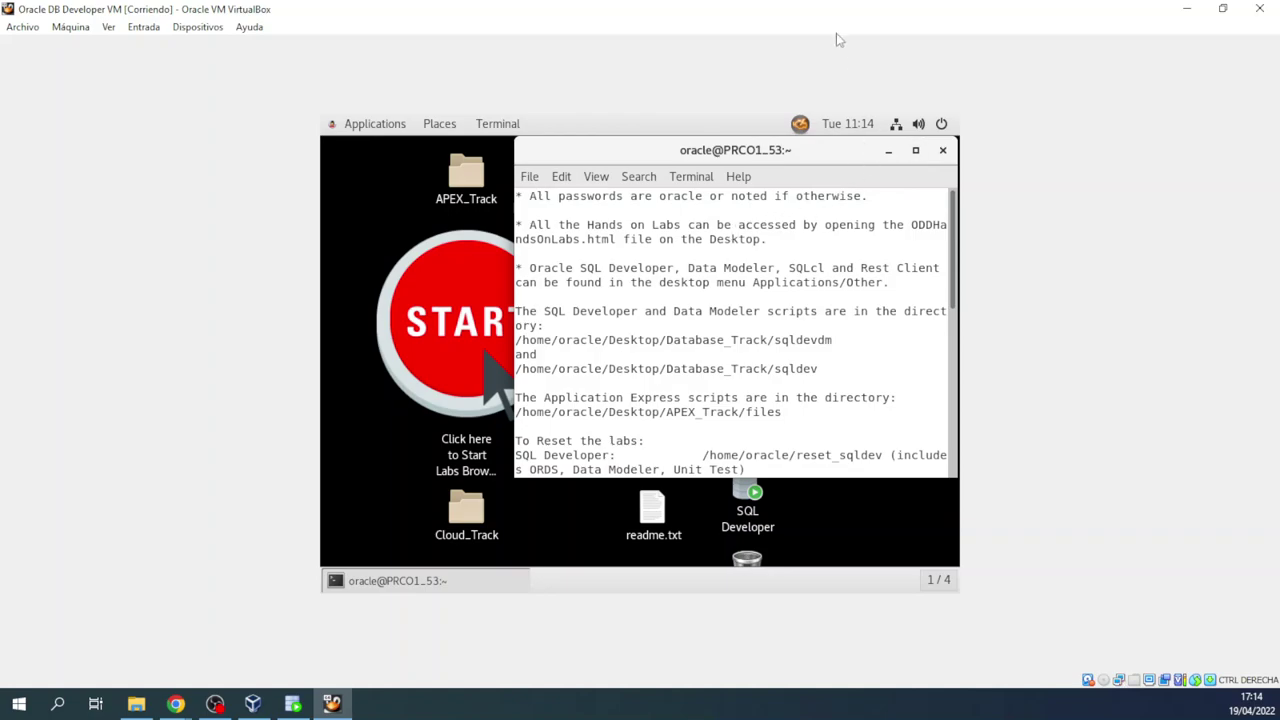
{"action": "left_click", "coordinate": [914, 151]}
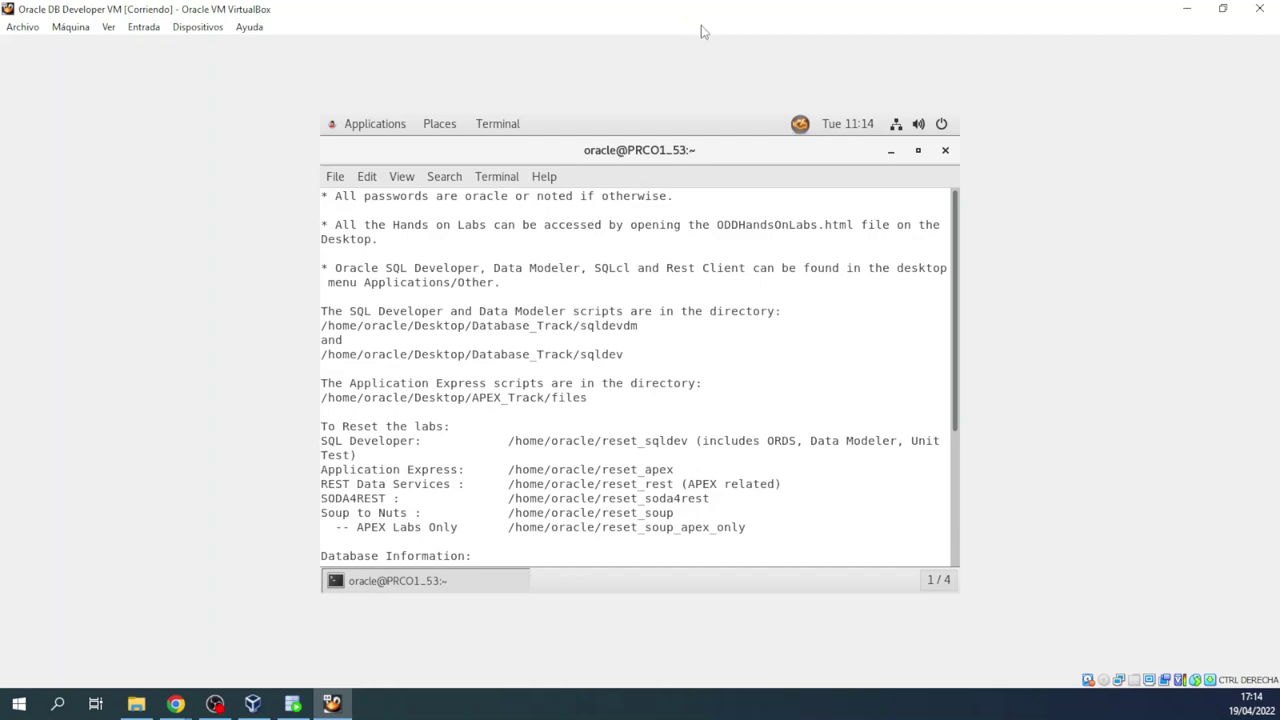
{"action": "left_click_drag", "start_coordinate": [709, 20], "coordinate": [782, 2]}
{"action": "left_click_drag", "start_coordinate": [815, 13], "coordinate": [680, 66]}
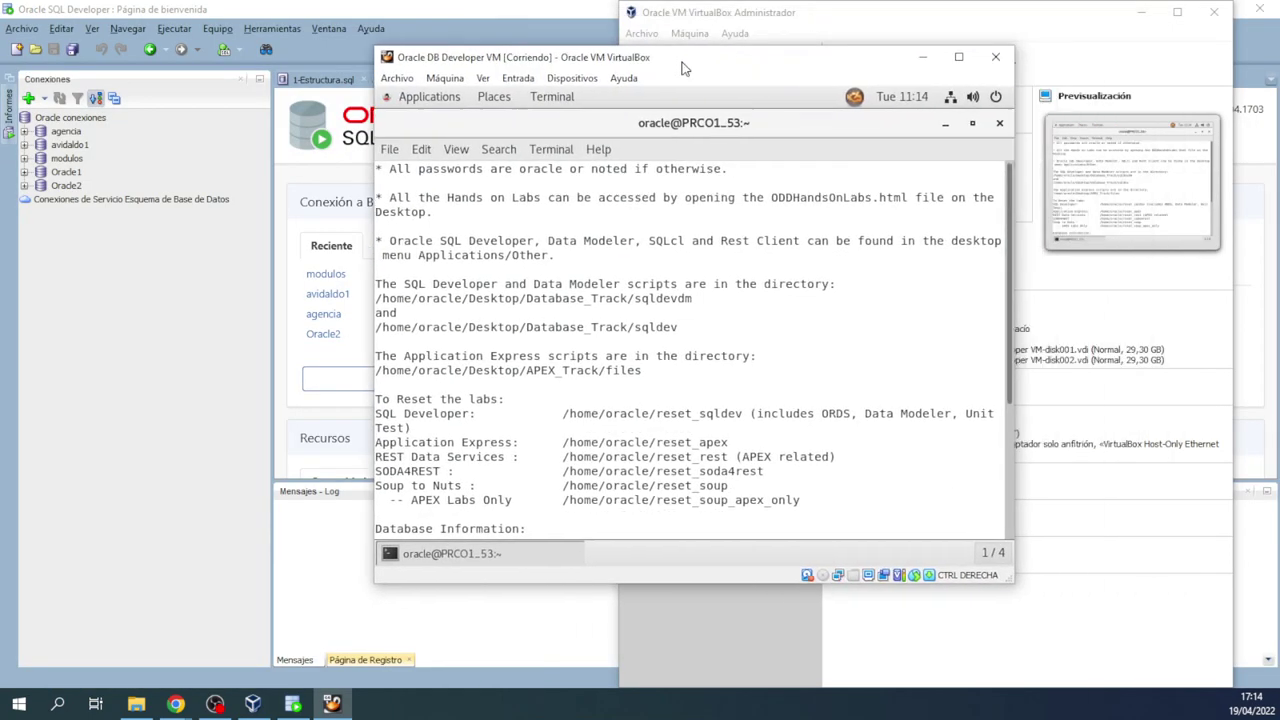
{"action": "left_click_drag", "start_coordinate": [1013, 55], "coordinate": [641, 29]}
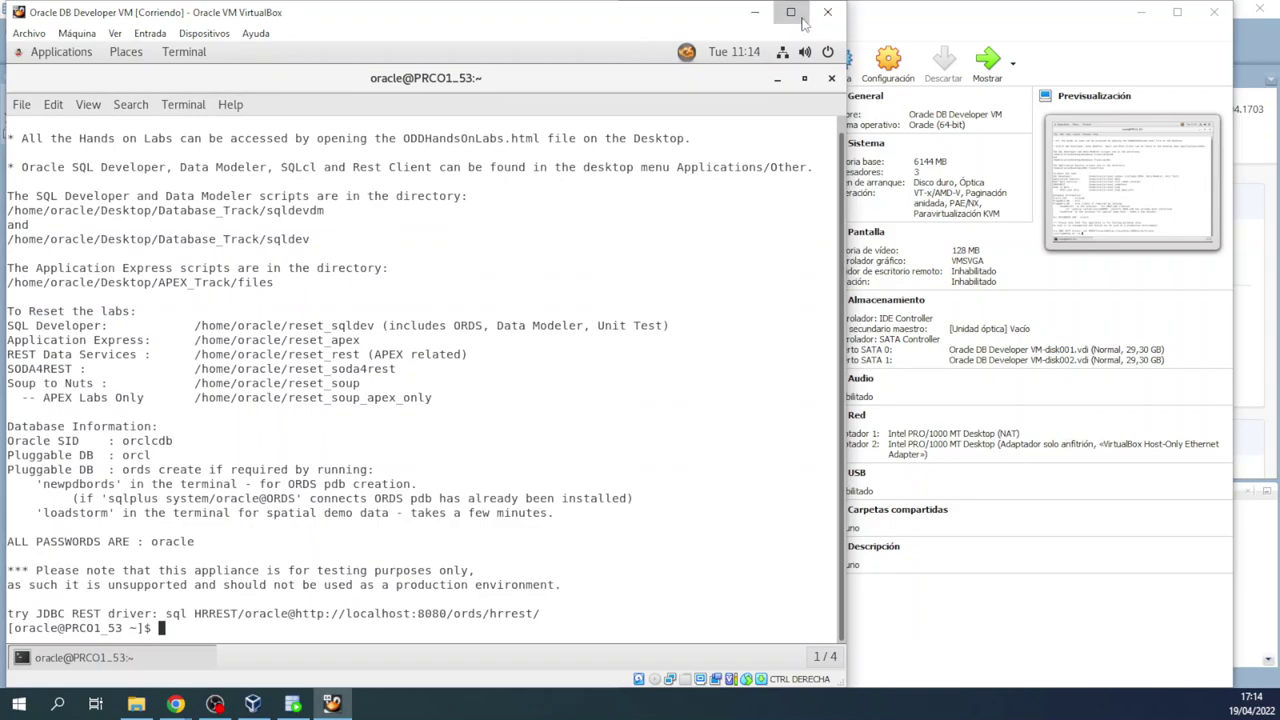
{"action": "left_click", "coordinate": [790, 12]}
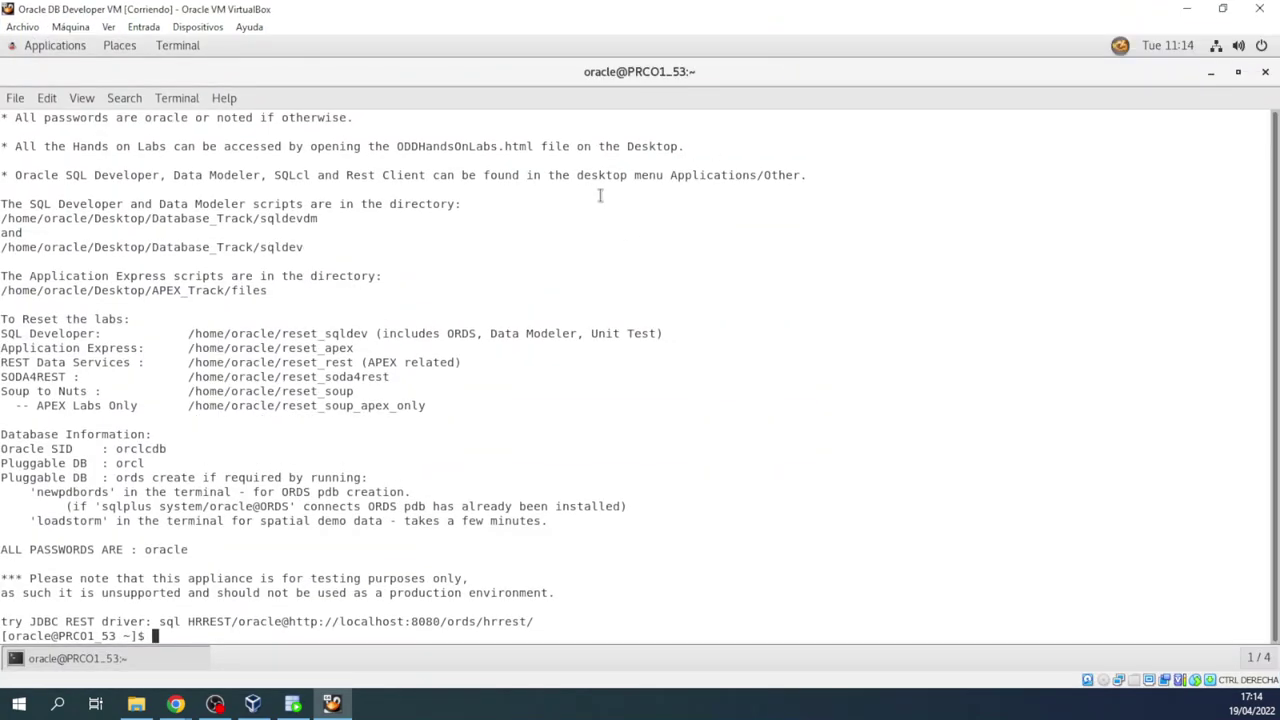
Step: Resize the guest terminal, select its first lab note line, and pick the SQL Developer desktop icon
{"action": "double_click", "coordinate": [612, 84]}
{"action": "left_click_drag", "start_coordinate": [650, 72], "coordinate": [733, 90]}
{"action": "left_click_drag", "start_coordinate": [920, 415], "coordinate": [1226, 636]}
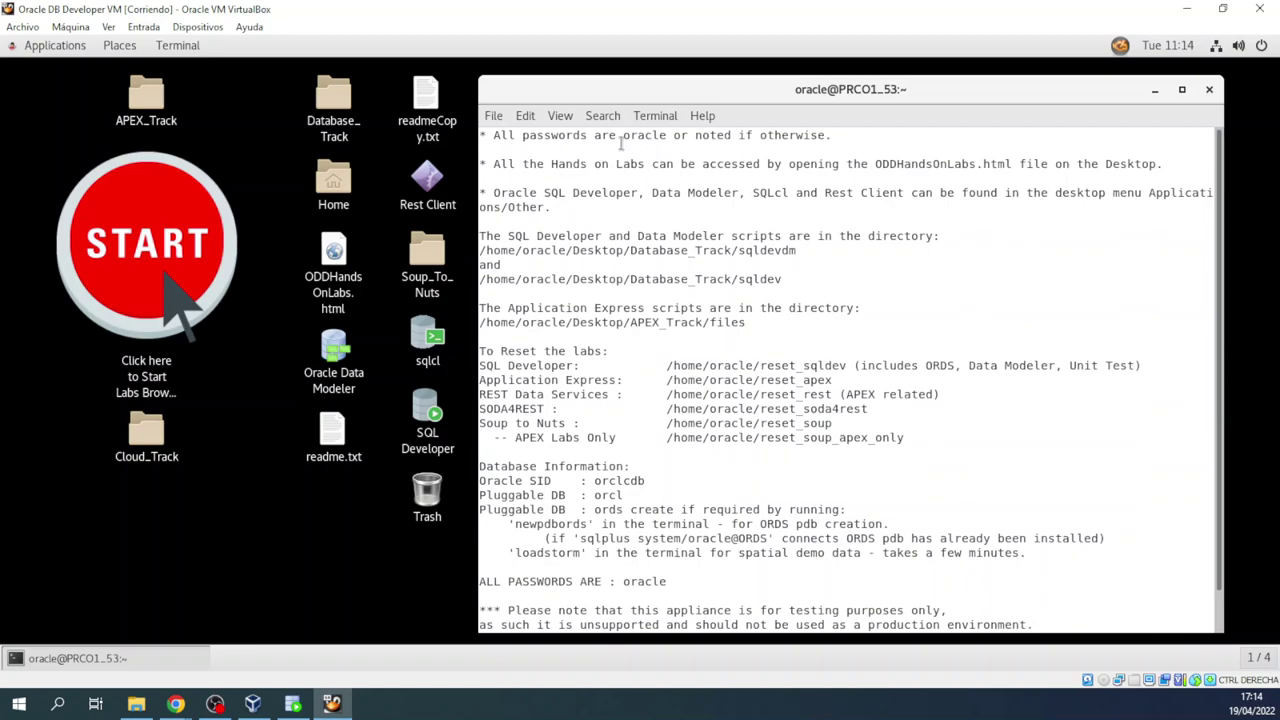
{"action": "double_click", "coordinate": [633, 135]}
{"action": "left_click_drag", "start_coordinate": [680, 136], "coordinate": [910, 135]}
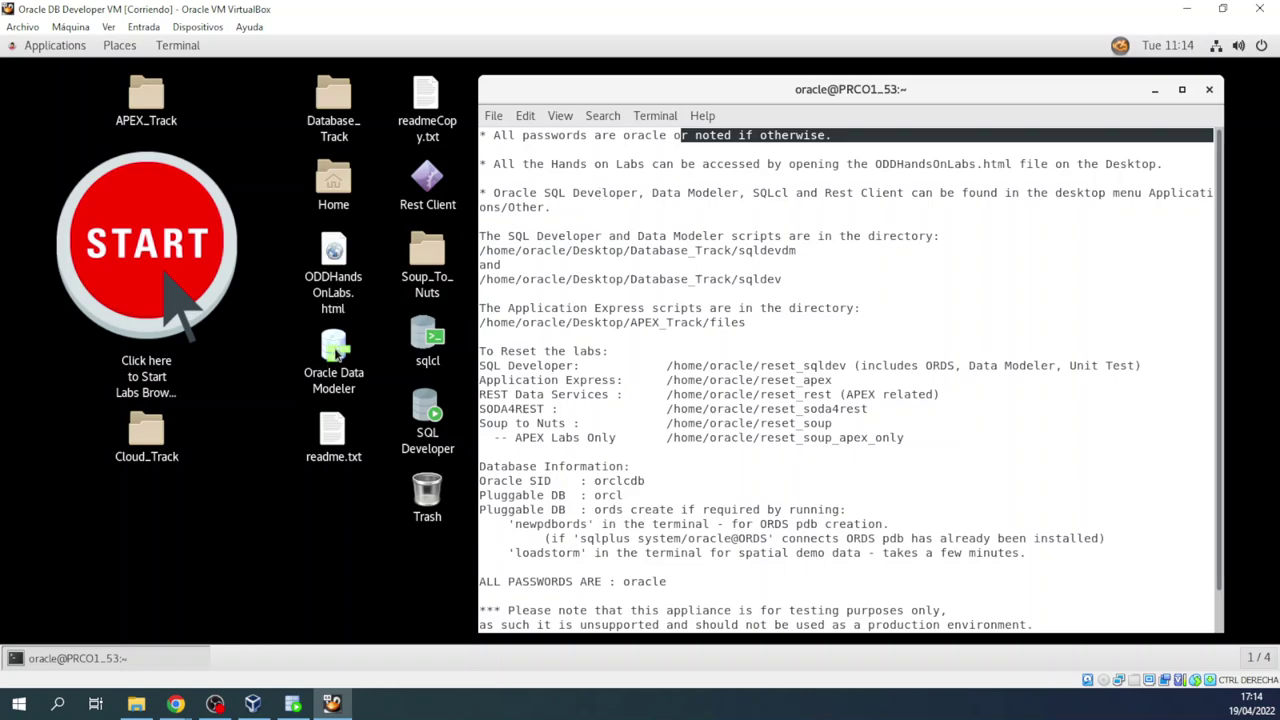
{"action": "left_click", "coordinate": [425, 412]}
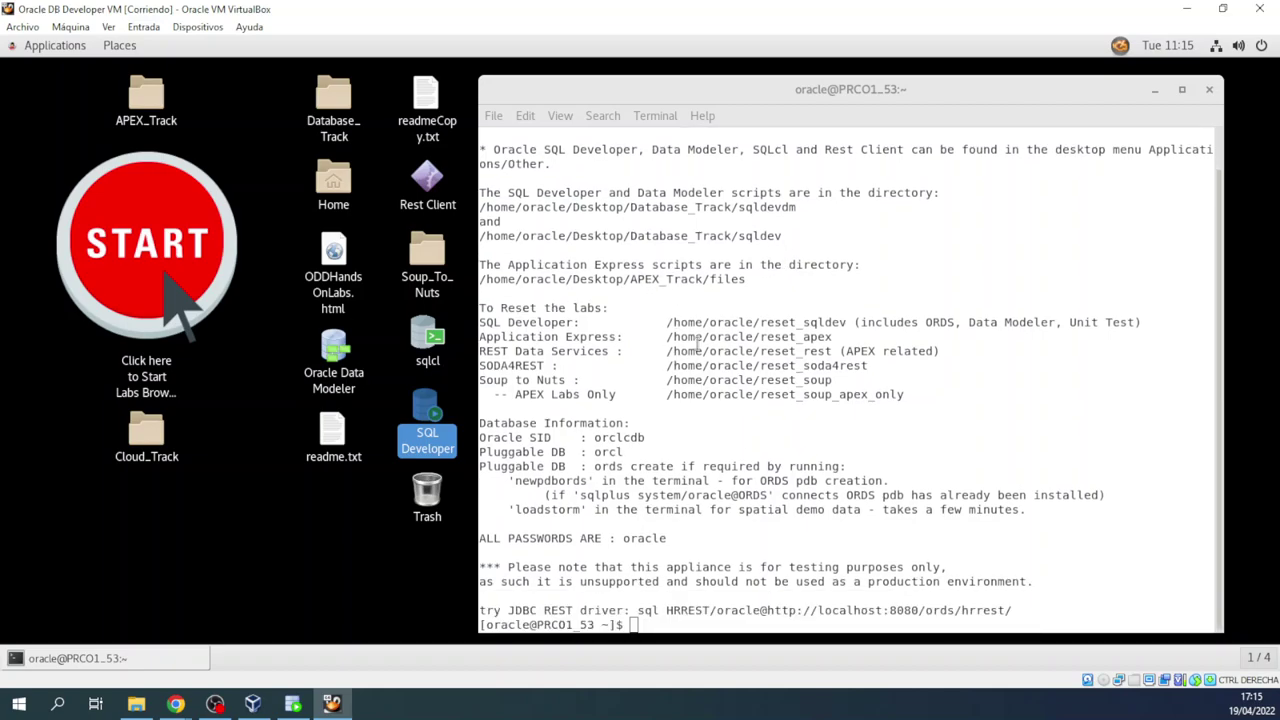
{"action": "left_click", "coordinate": [497, 423]}
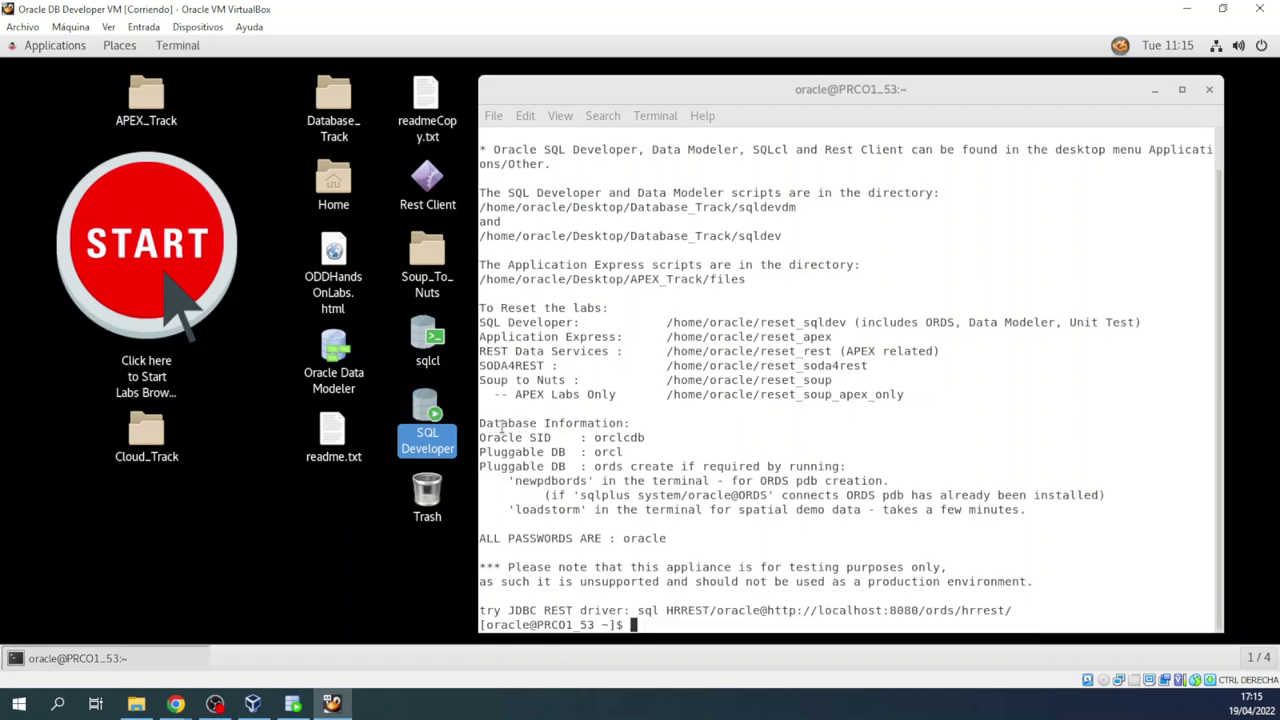
{"action": "left_click_drag", "start_coordinate": [497, 423], "coordinate": [667, 427]}
{"action": "left_click", "coordinate": [667, 430]}
{"action": "double_click", "coordinate": [542, 440]}
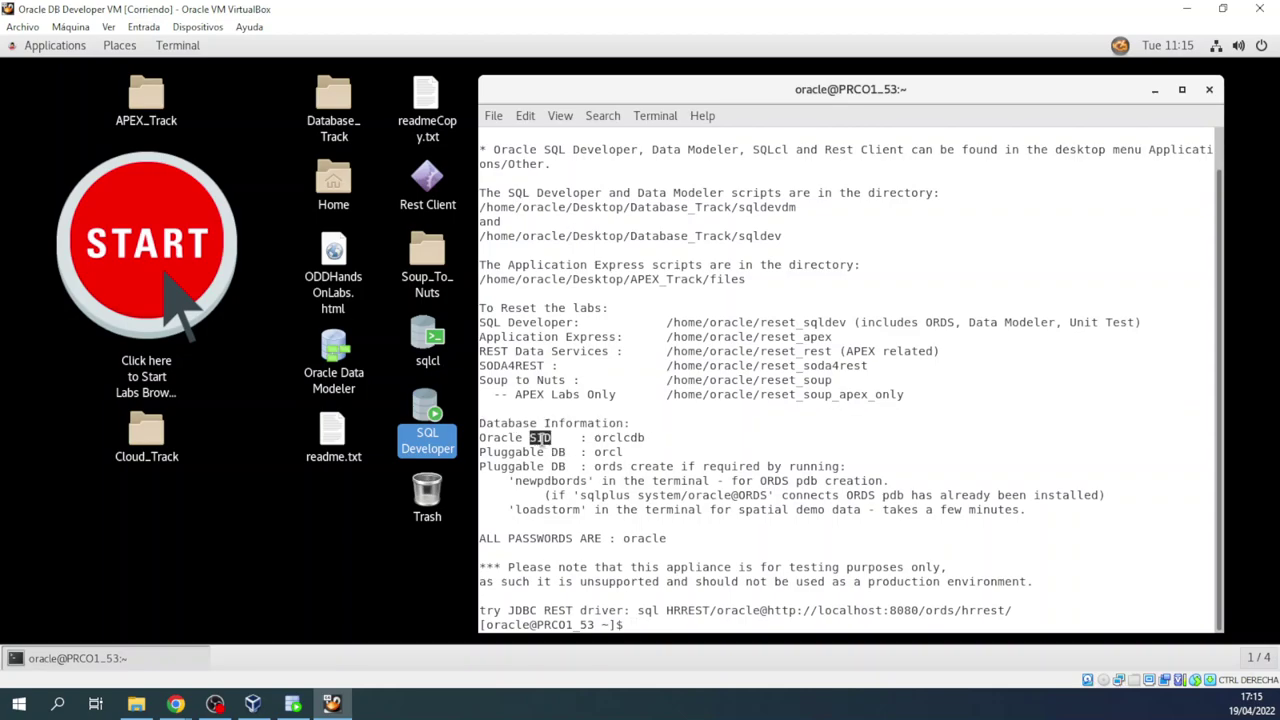
{"action": "double_click", "coordinate": [622, 437]}
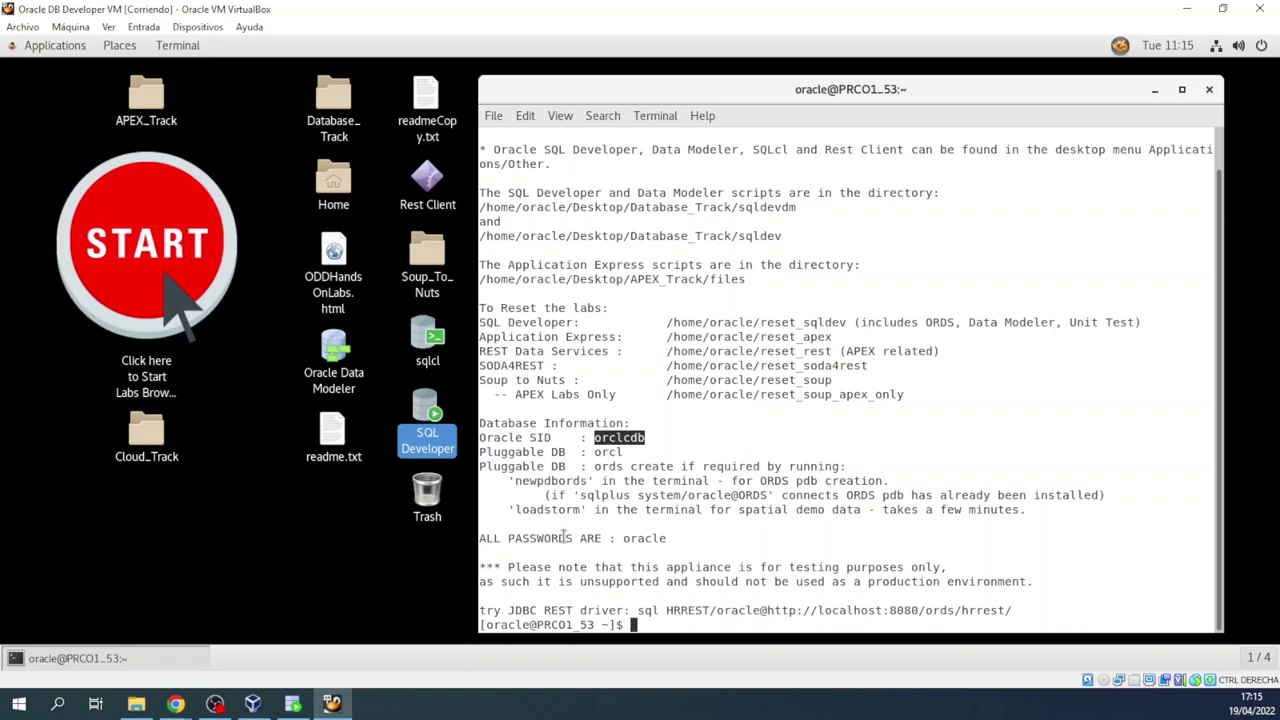
{"action": "left_click_drag", "start_coordinate": [675, 538], "coordinate": [551, 538]}
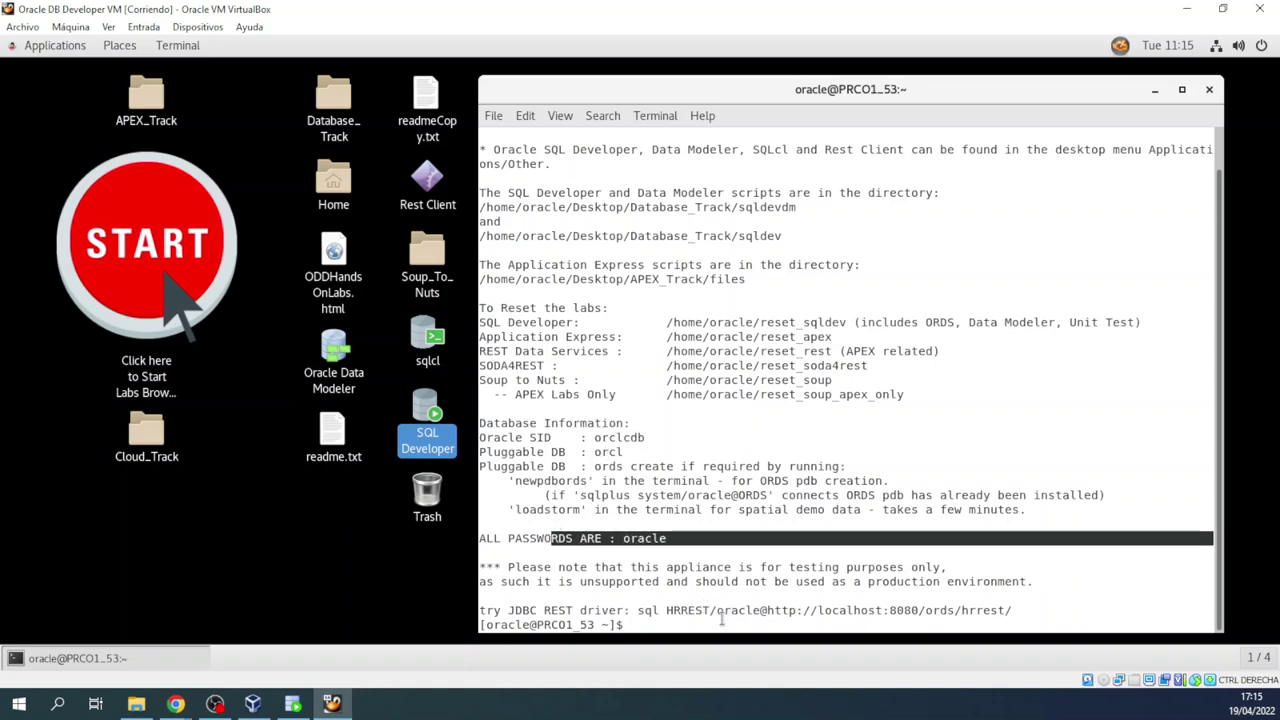
{"action": "left_click", "coordinate": [723, 620]}
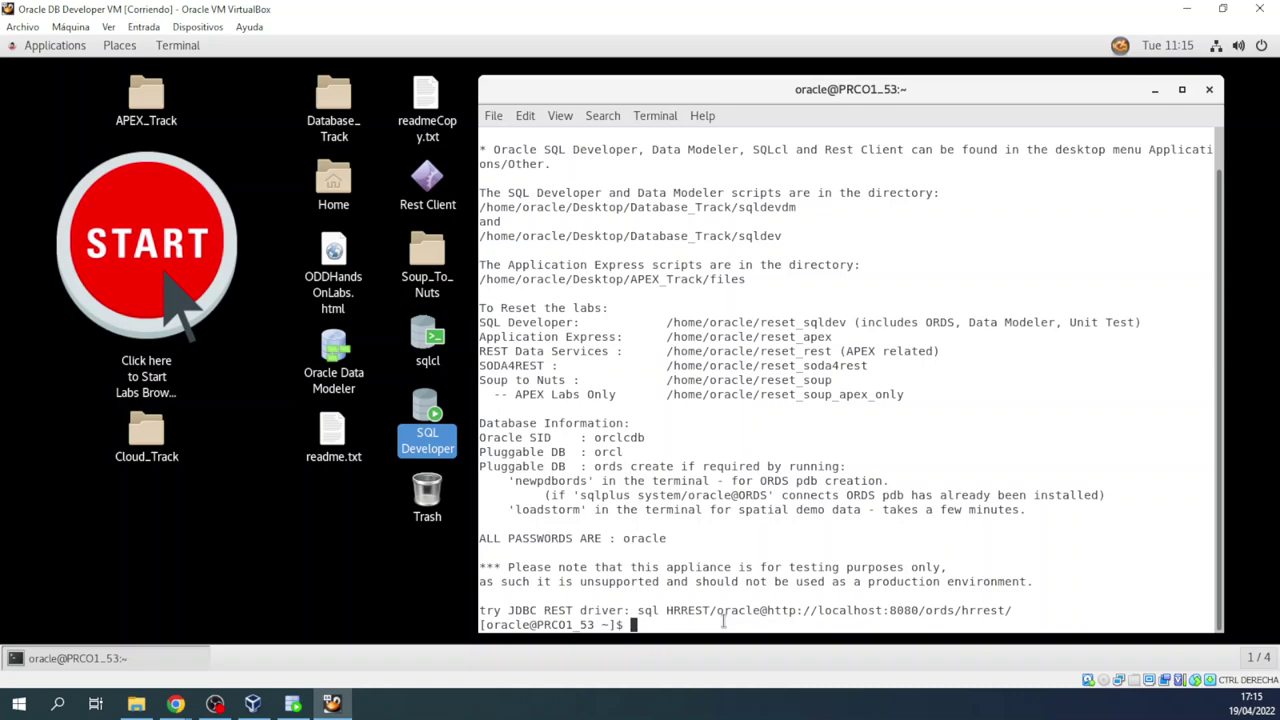
Step: Ping 8.8.8.8 from the guest terminal to confirm internet connectivity, then stop it
{"action": "type", "text": "ping 8.8.8.8"}
{"action": "key", "text": "Return"}
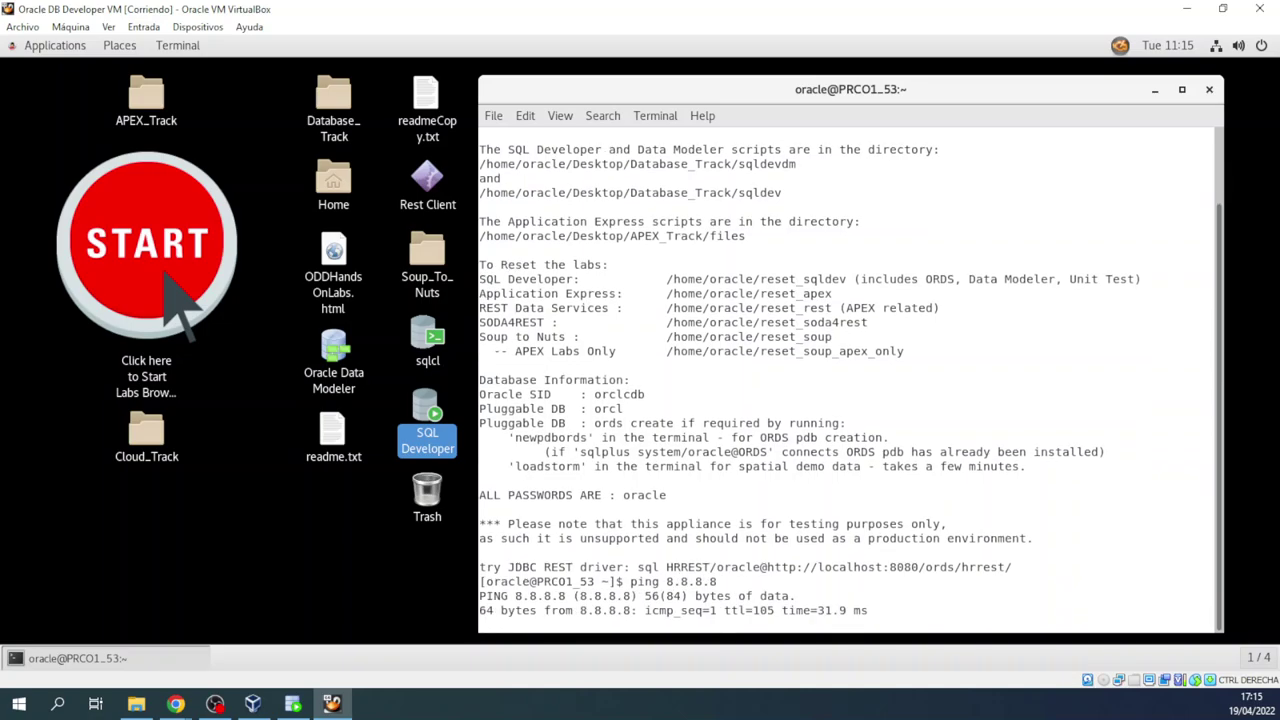
{"action": "key", "text": "ctrl+c"}
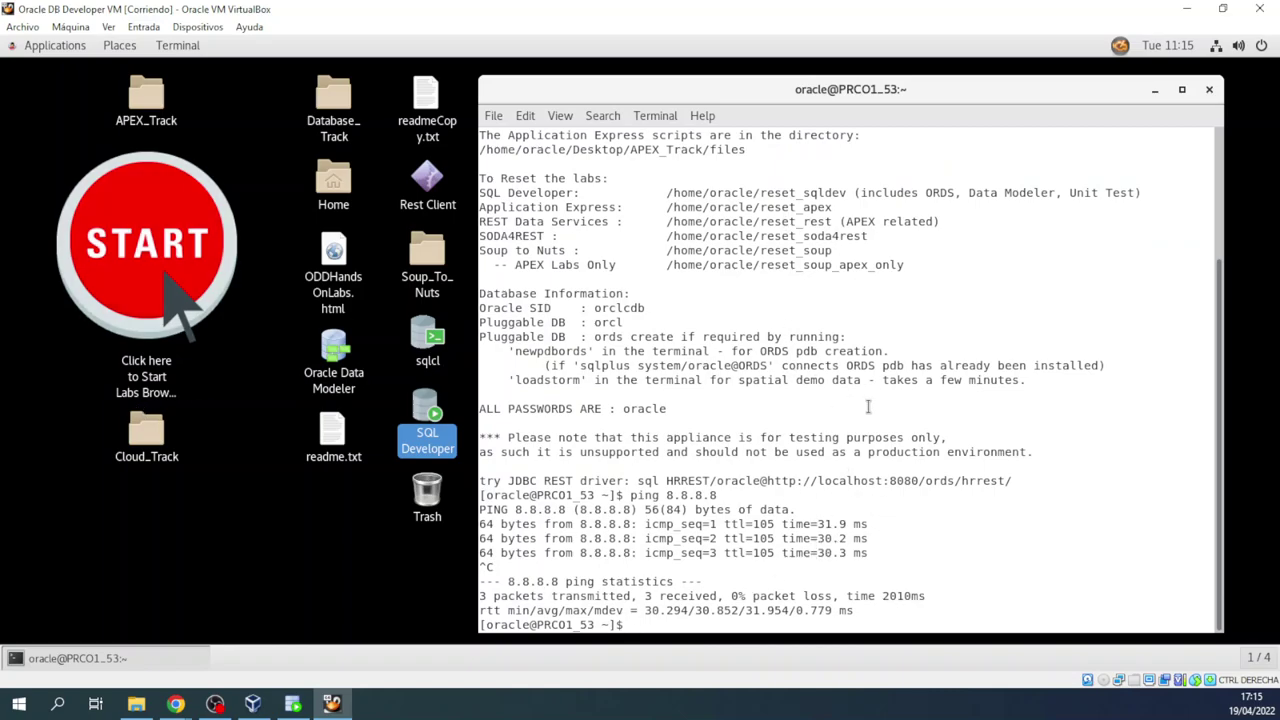
Step: Run ifconfig to list the guest's network interfaces, showing eth1 without an address
{"action": "type", "text": "ifconfig"}
{"action": "key", "text": "Return"}
{"action": "left_click_drag", "start_coordinate": [481, 178], "coordinate": [631, 236]}
{"action": "left_click_drag", "start_coordinate": [481, 293], "coordinate": [821, 380]}
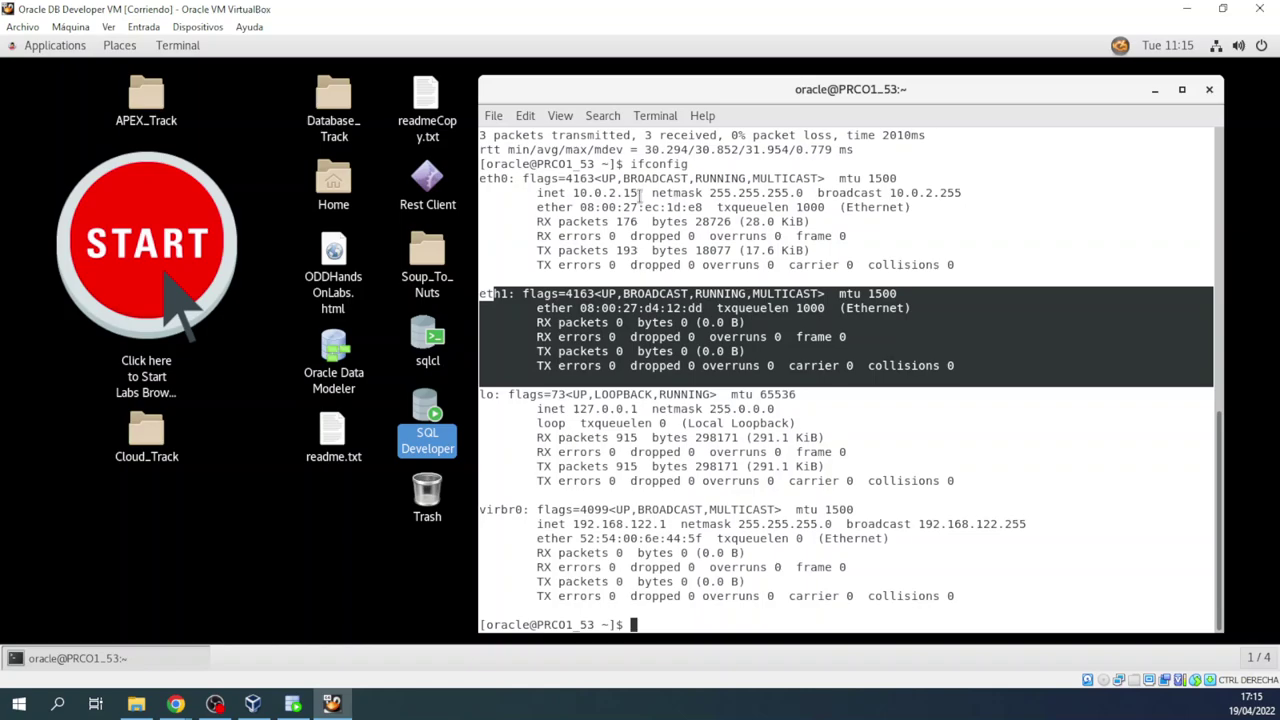
{"action": "left_click_drag", "start_coordinate": [641, 192], "coordinate": [574, 194]}
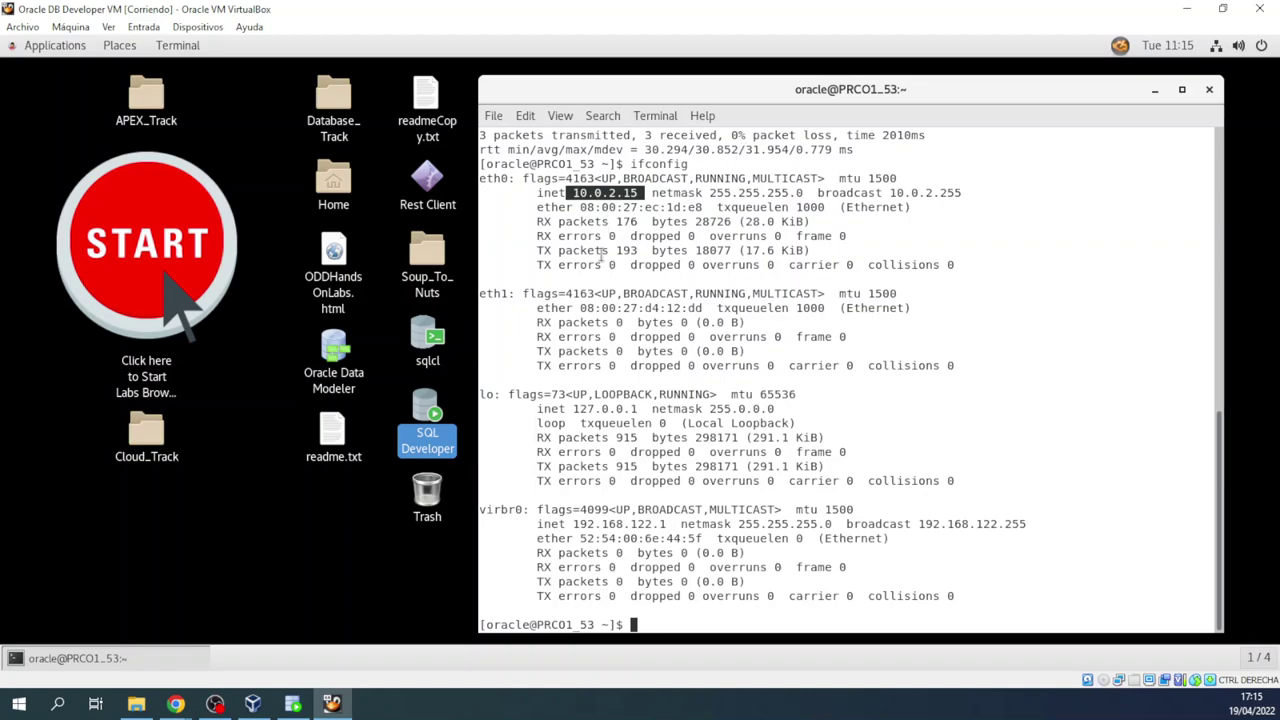
{"action": "left_click", "coordinate": [500, 294]}
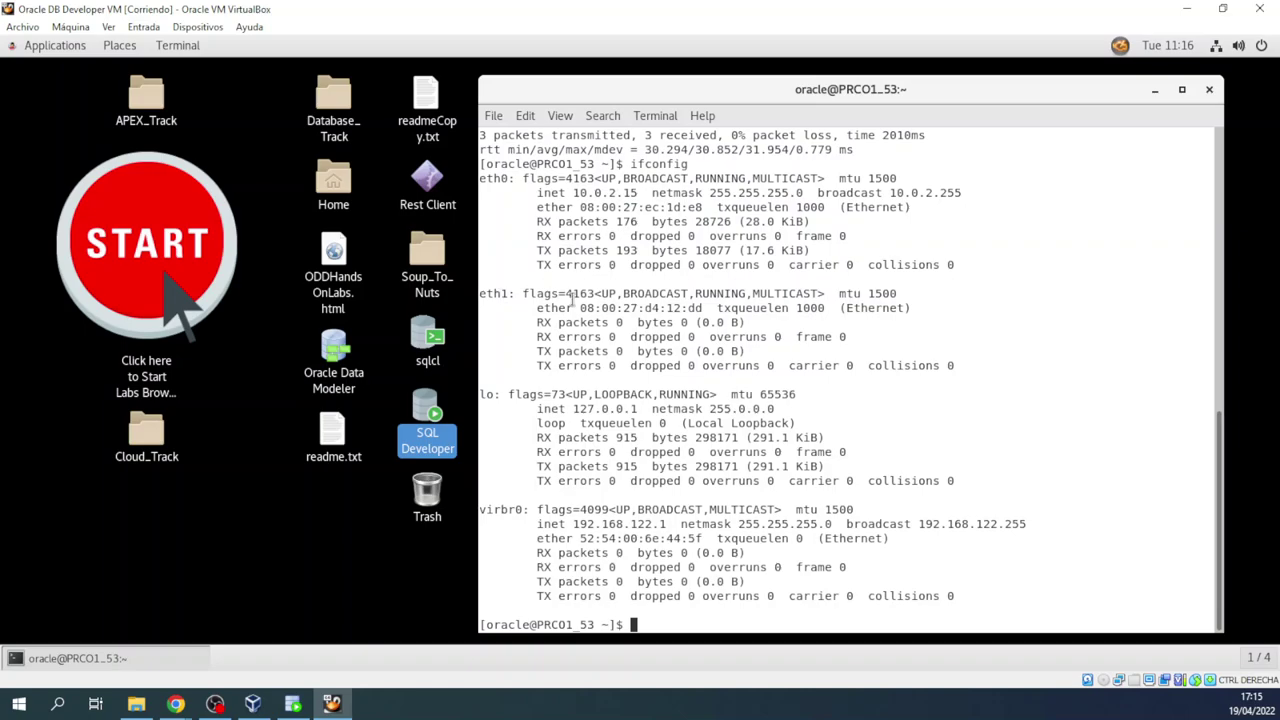
Step: Connect the guest's eth1 Ethernet interface from the status menu and rerun ifconfig
{"action": "left_click", "coordinate": [1220, 50]}
{"action": "left_click", "coordinate": [1150, 175]}
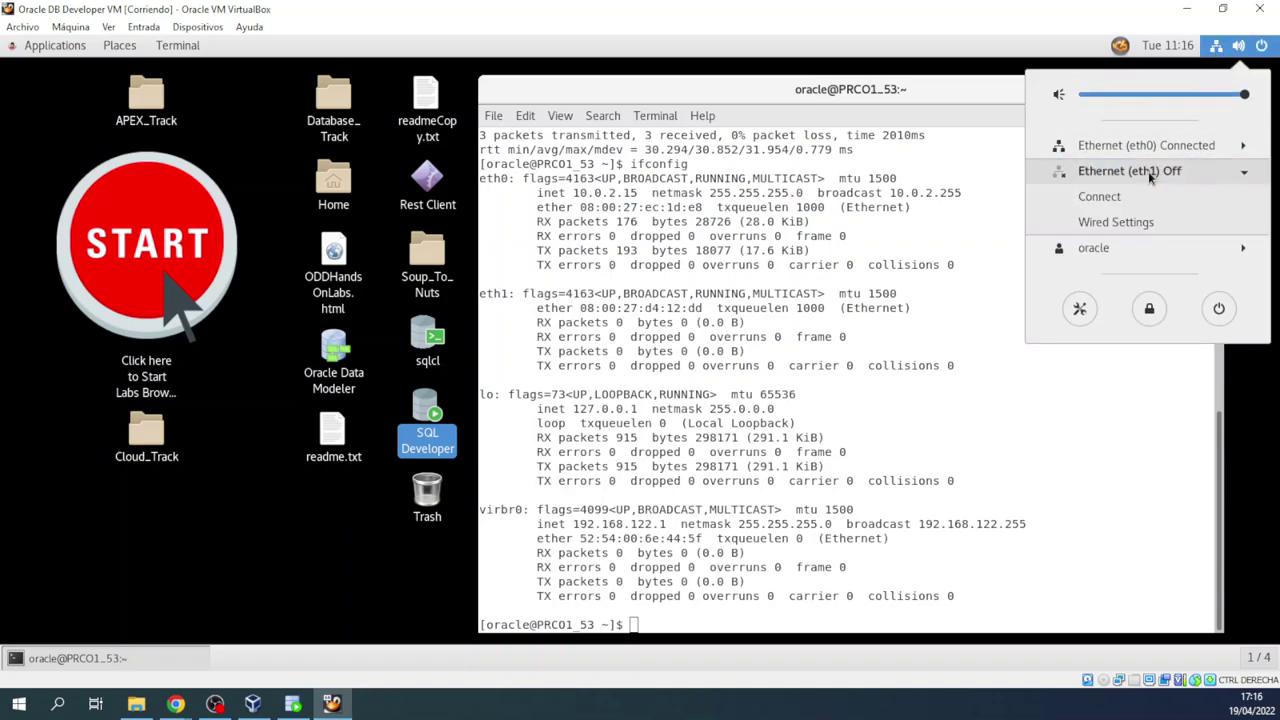
{"action": "left_click", "coordinate": [1099, 196]}
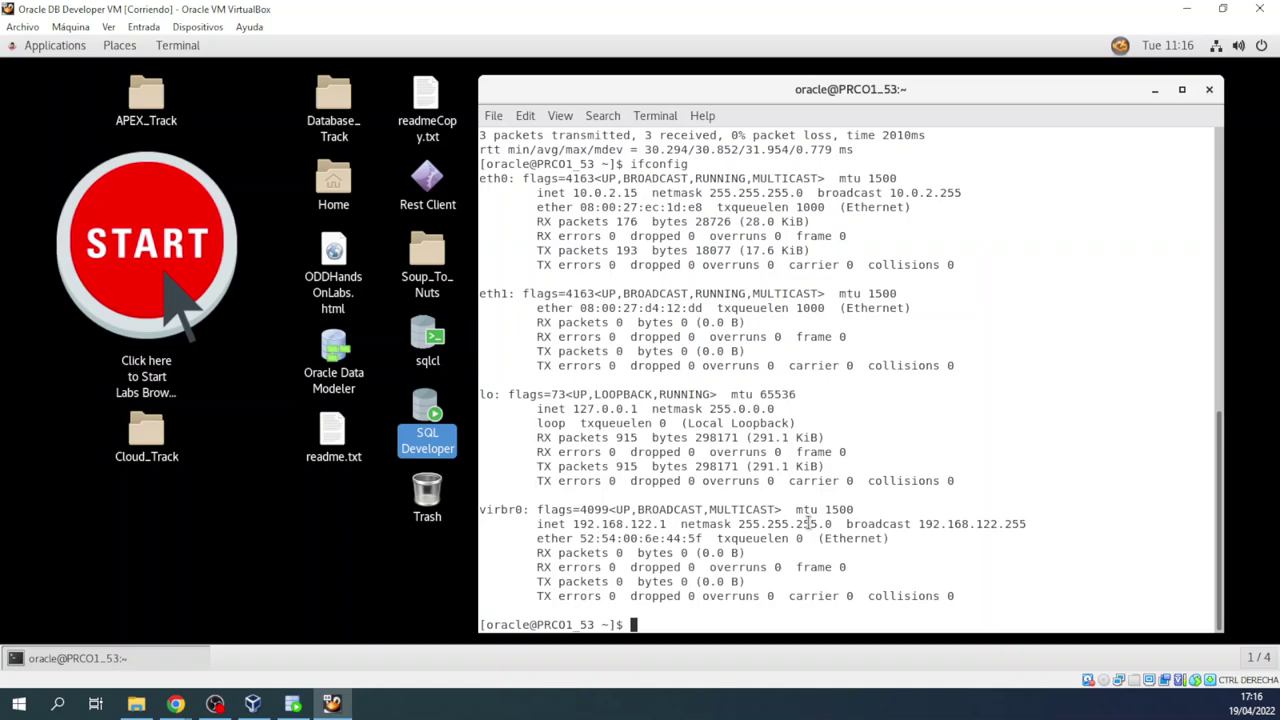
{"action": "key", "text": "Up"}
{"action": "key", "text": "Return"}
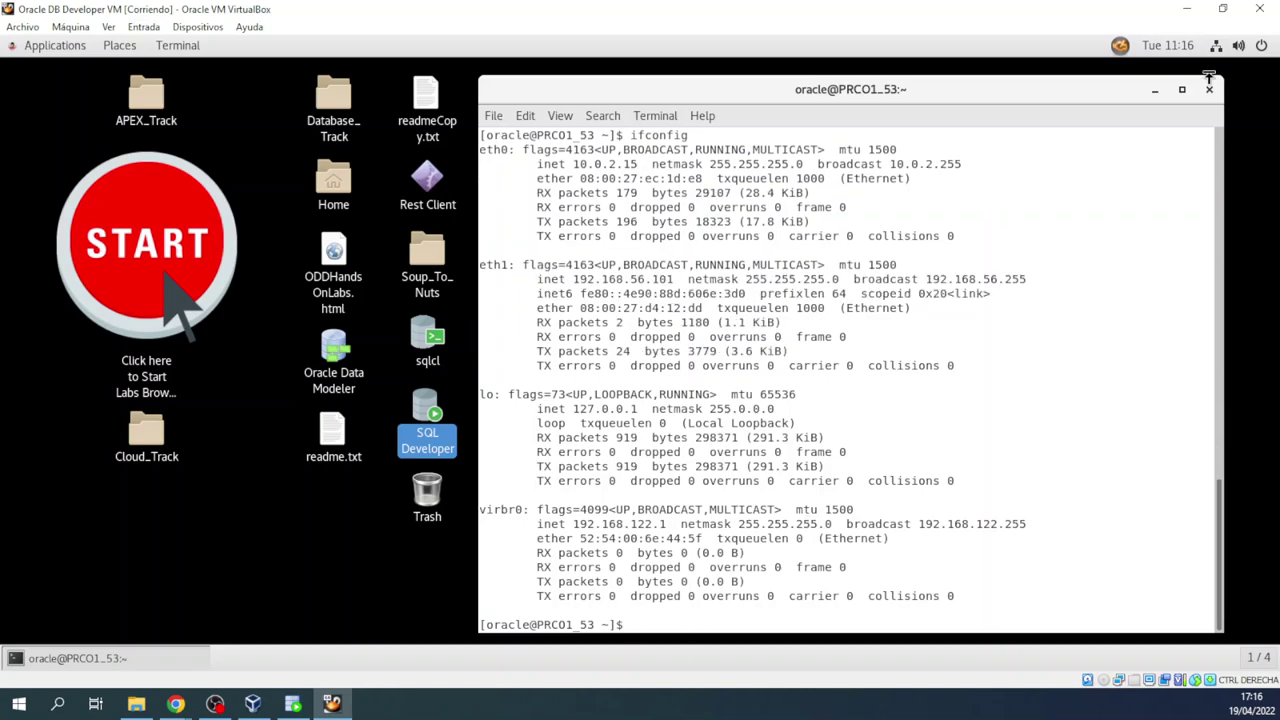
Step: Copy eth1's address 192.168.56.101 from the ifconfig output
{"action": "left_click_drag", "start_coordinate": [576, 279], "coordinate": [674, 280]}
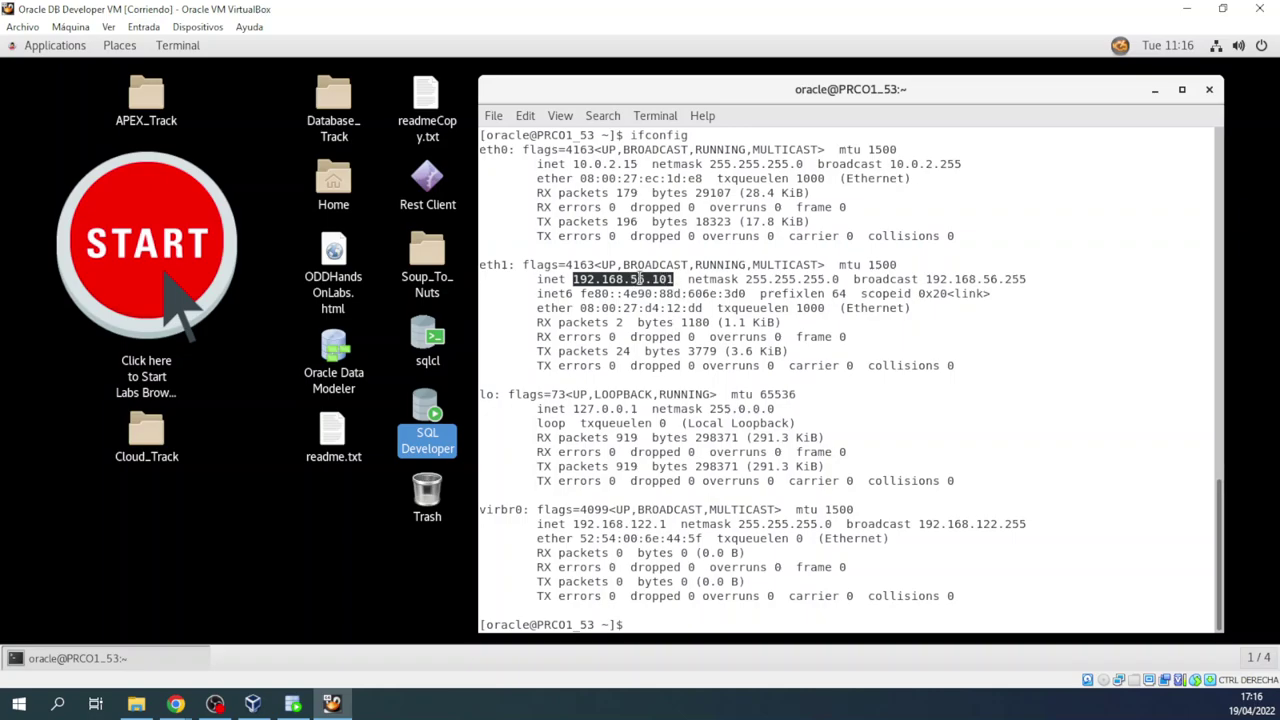
{"action": "right_click", "coordinate": [638, 281]}
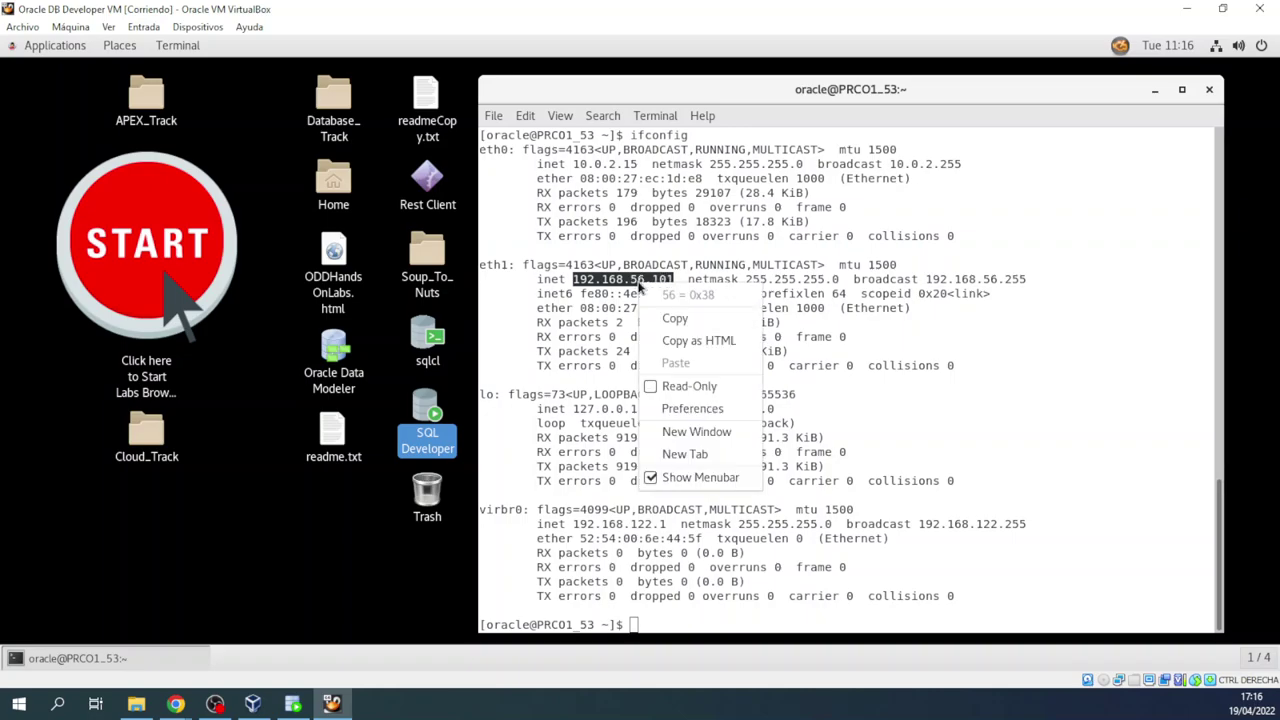
{"action": "left_click", "coordinate": [684, 320]}
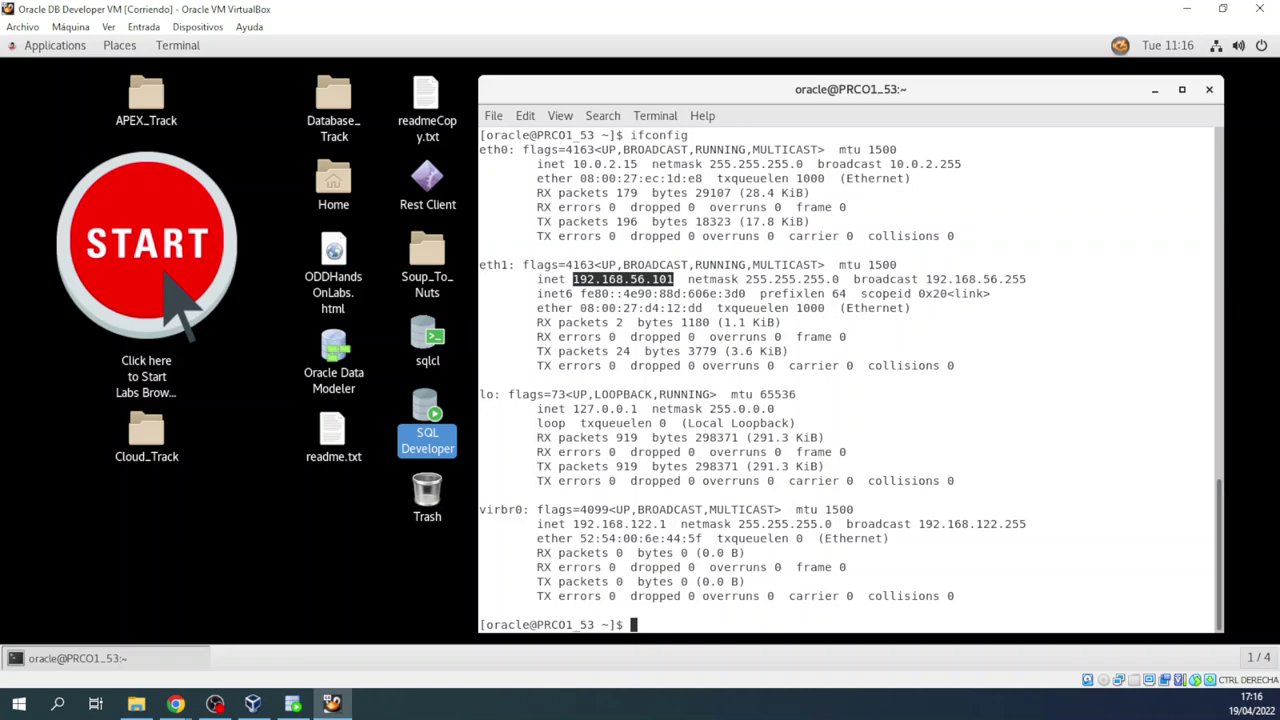
{"action": "left_click", "coordinate": [57, 704]}
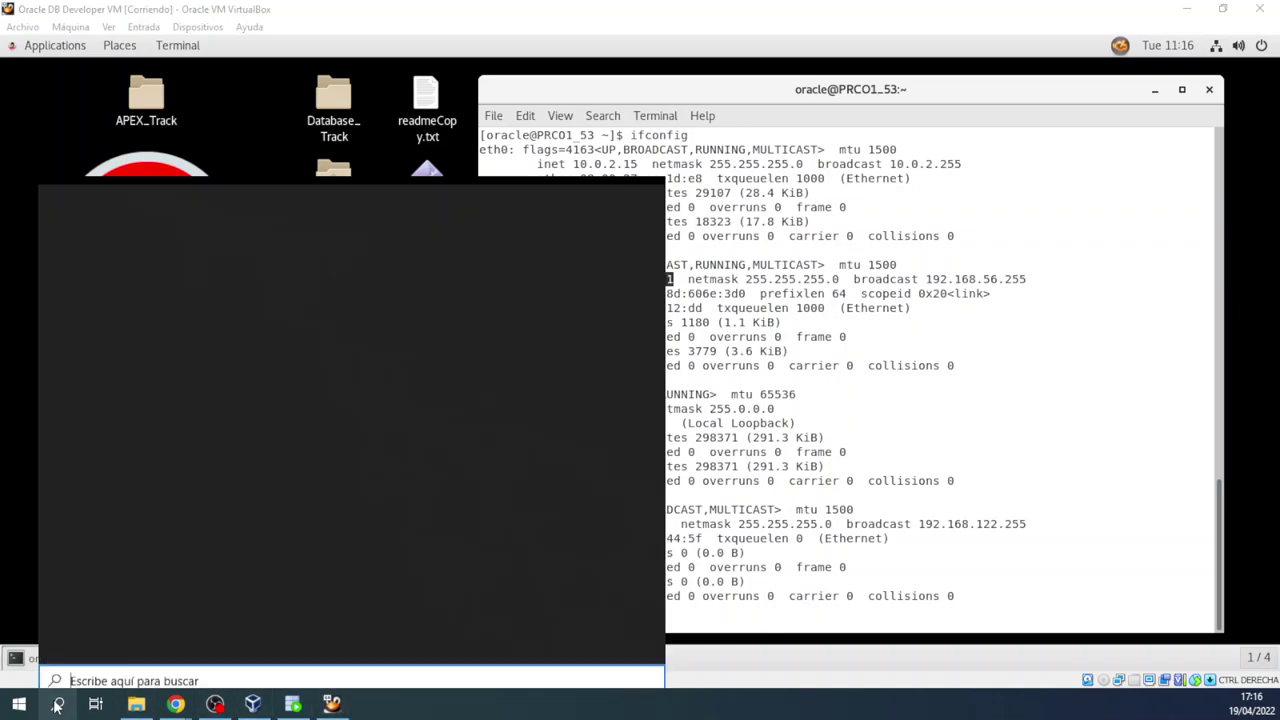
Step: Open Command Prompt and ping the VM at 192.168.56.101, stopping after 3 replies
{"action": "type", "text": "cmd"}
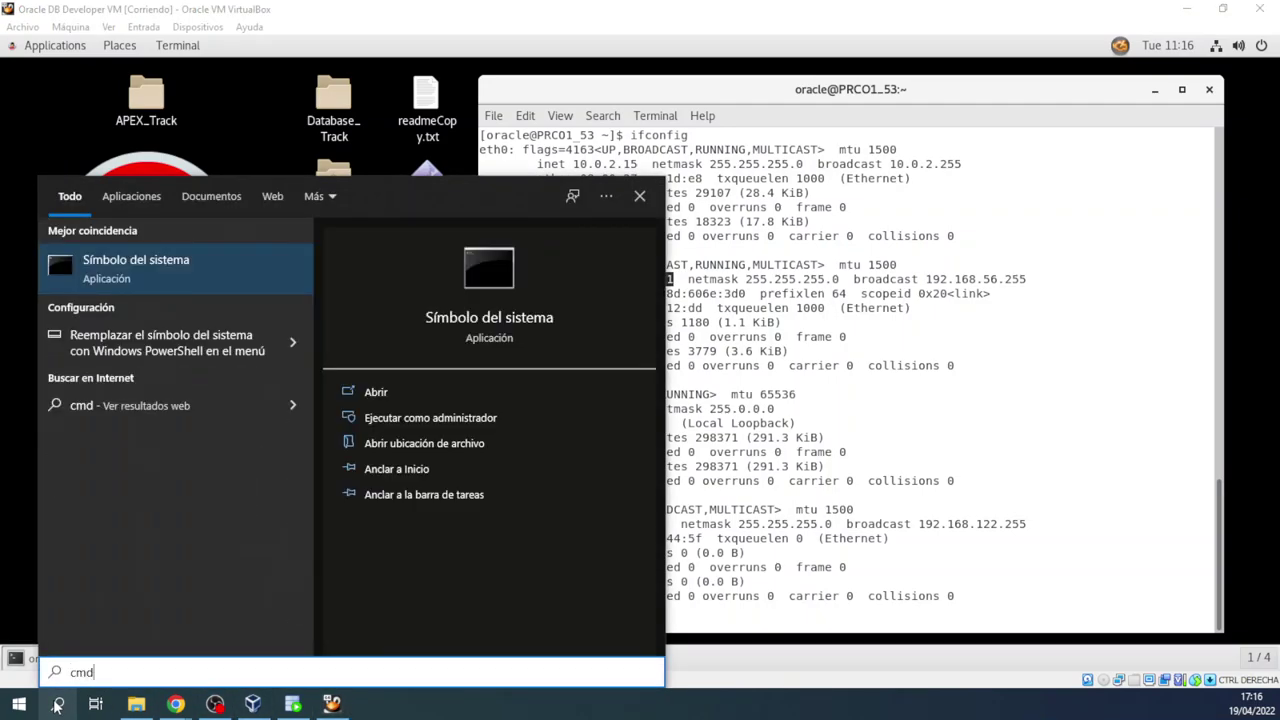
{"action": "key", "text": "Return"}
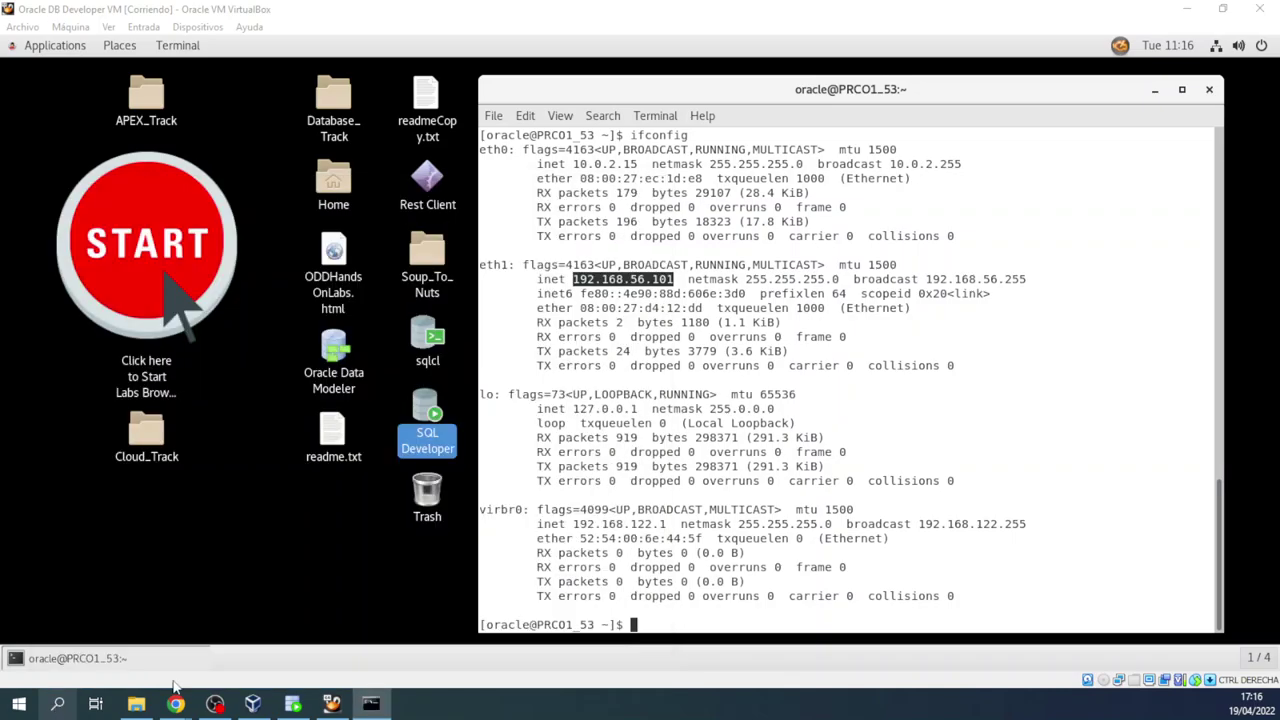
{"action": "left_click_drag", "start_coordinate": [293, 85], "coordinate": [705, 125]}
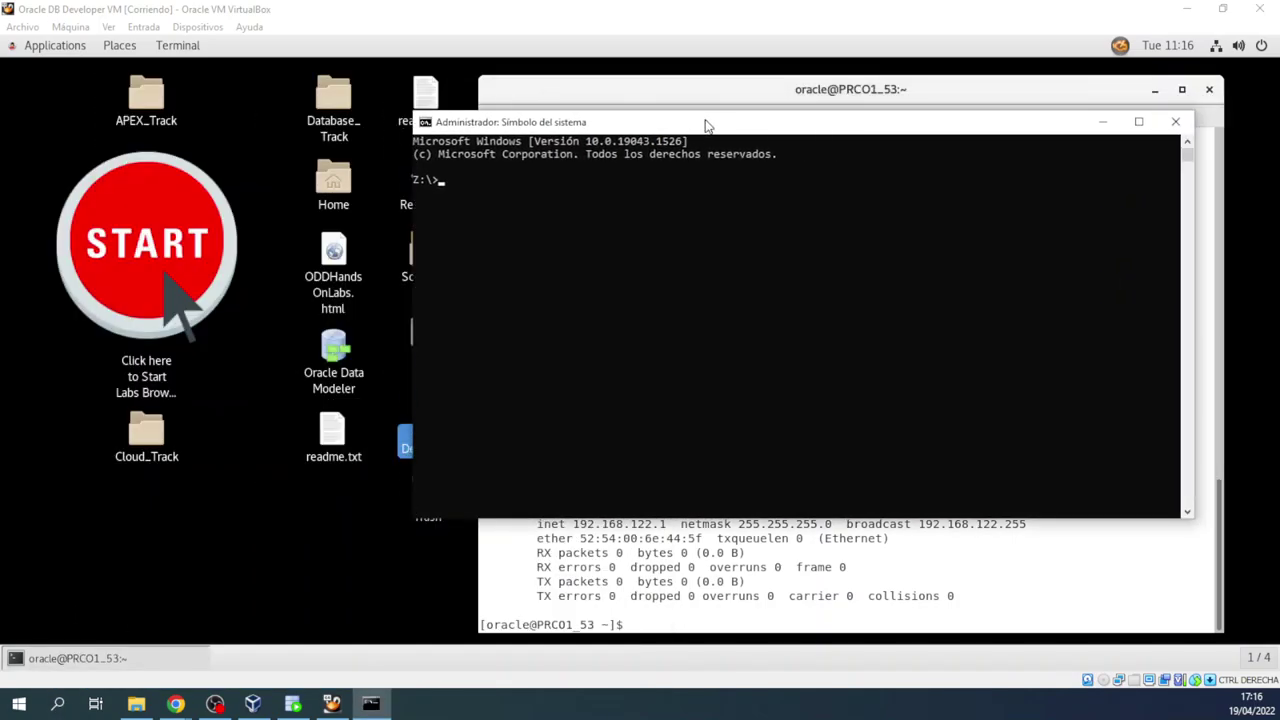
{"action": "type", "text": "ping 192.168.56.101"}
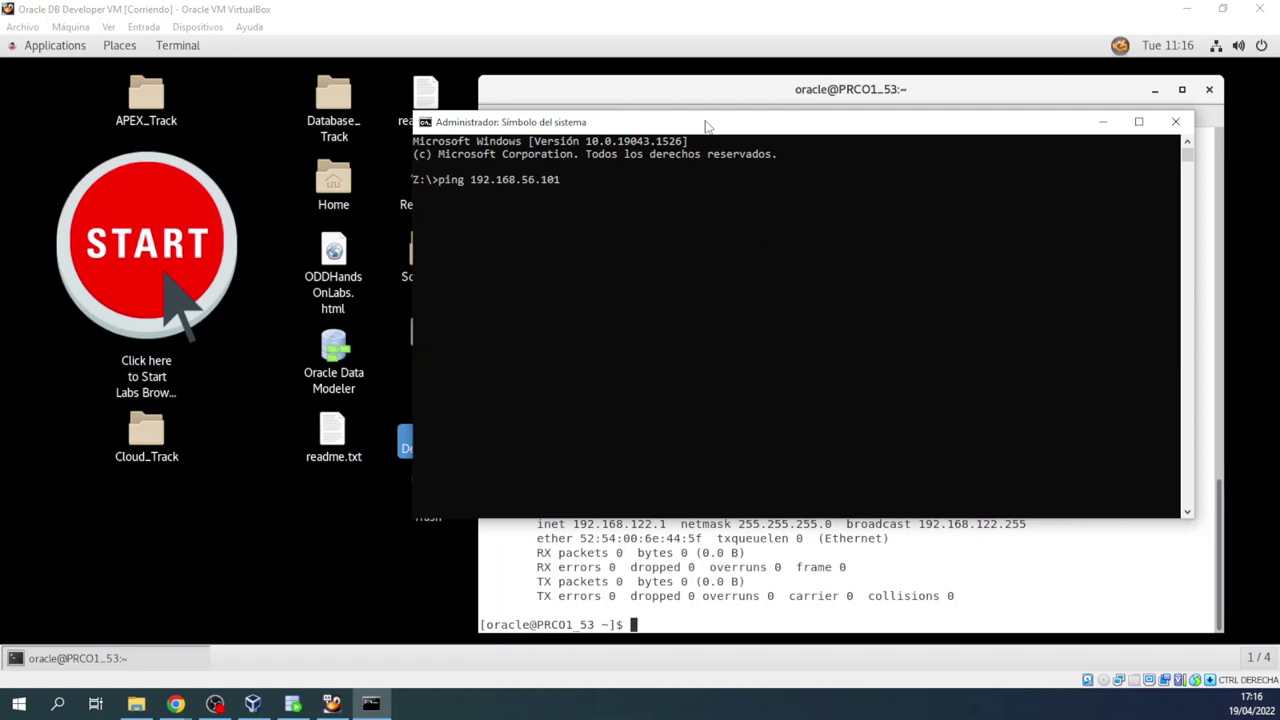
{"action": "key", "text": "Return"}
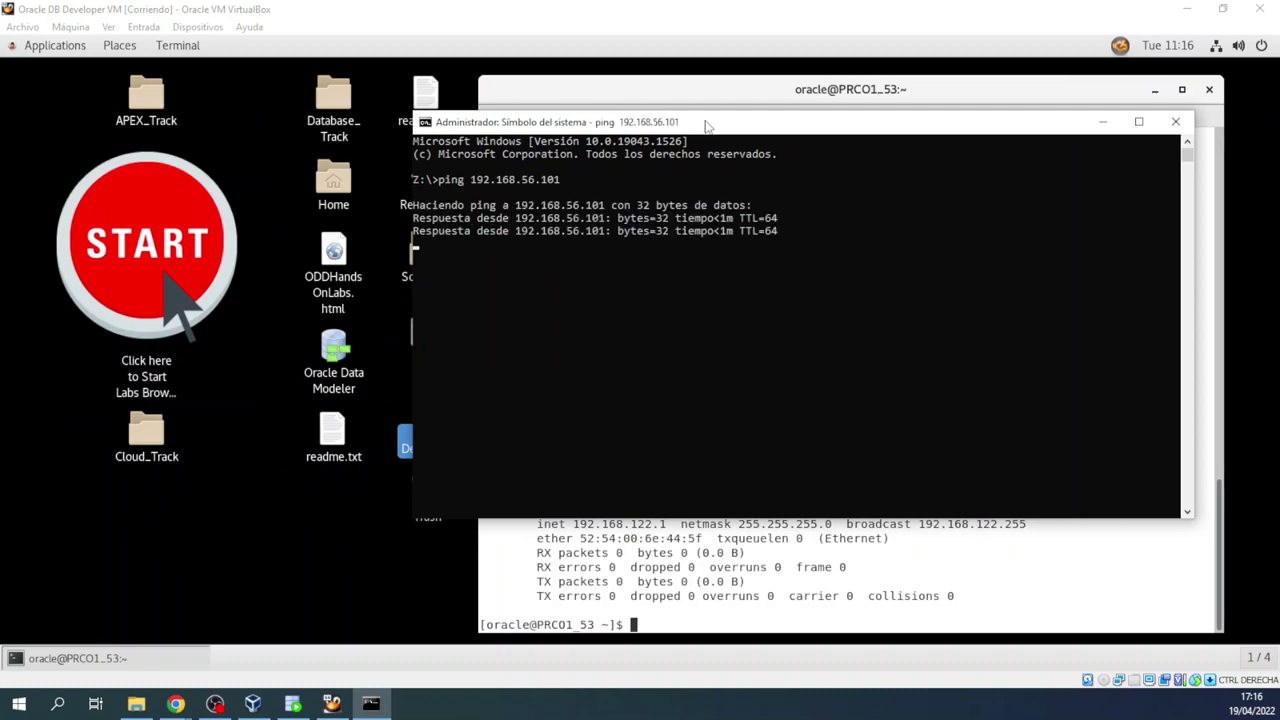
{"action": "key", "text": "ctrl+c"}
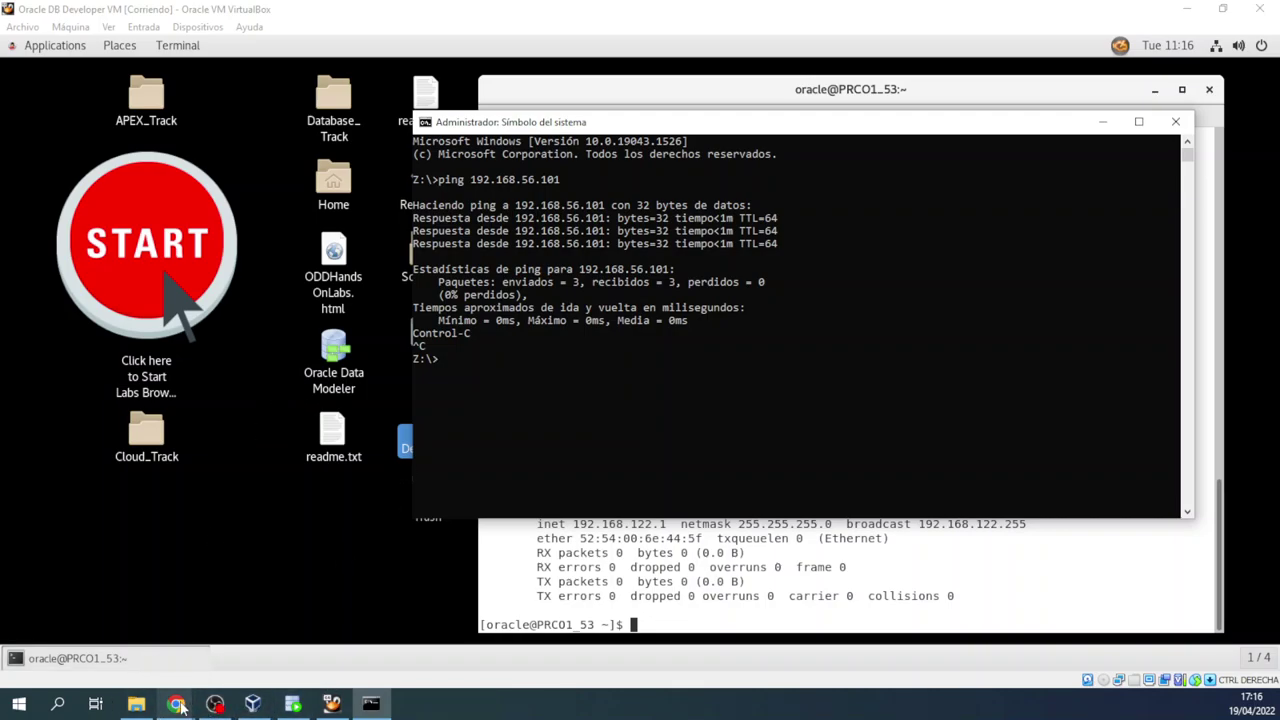
Step: Bring the Chrome Oracle downloads window back to the front
{"action": "mouse_move", "coordinate": [177, 704]}
{"action": "mouse_move", "coordinate": [201, 639]}
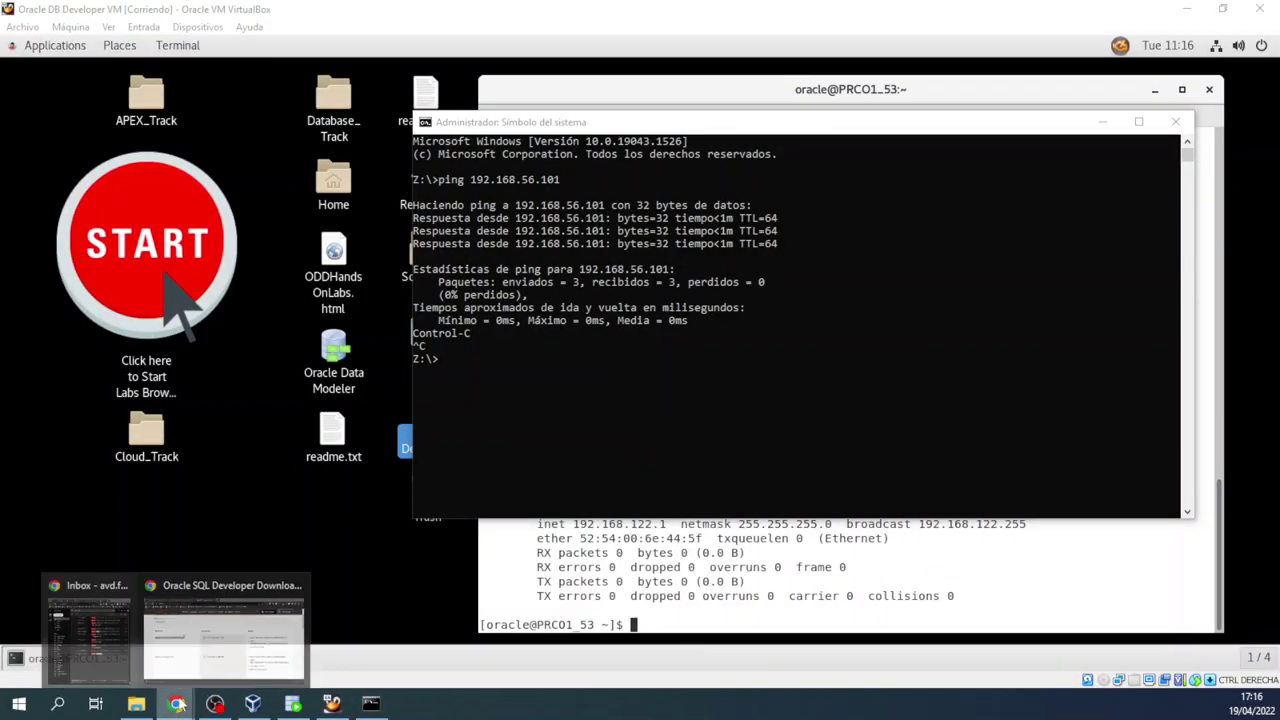
{"action": "left_click", "coordinate": [202, 640]}
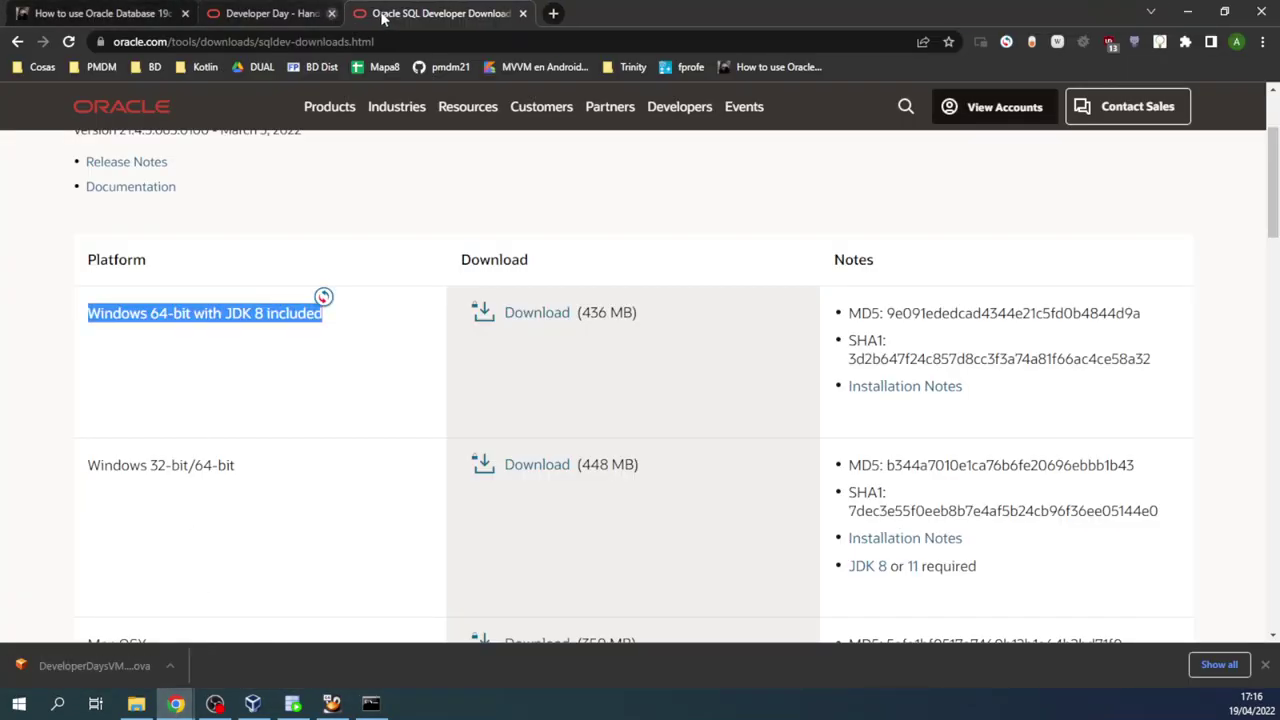
Step: Close the Oracle download tabs and scroll the tutorial down to Console 2
{"action": "left_click", "coordinate": [377, 13]}
{"action": "left_click", "coordinate": [377, 13]}
{"action": "scroll", "coordinate": [385, 279], "scroll_direction": "down", "scroll_amount": 3}
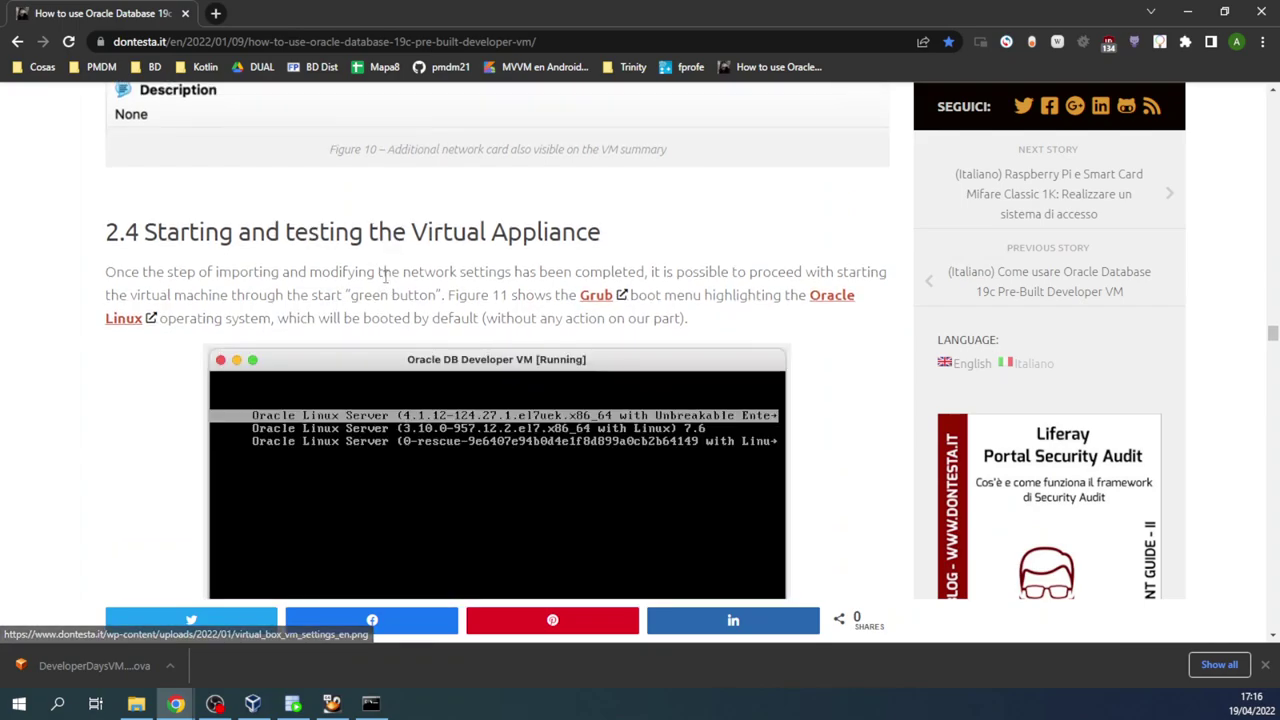
{"action": "scroll", "coordinate": [385, 279], "scroll_direction": "down", "scroll_amount": 12}
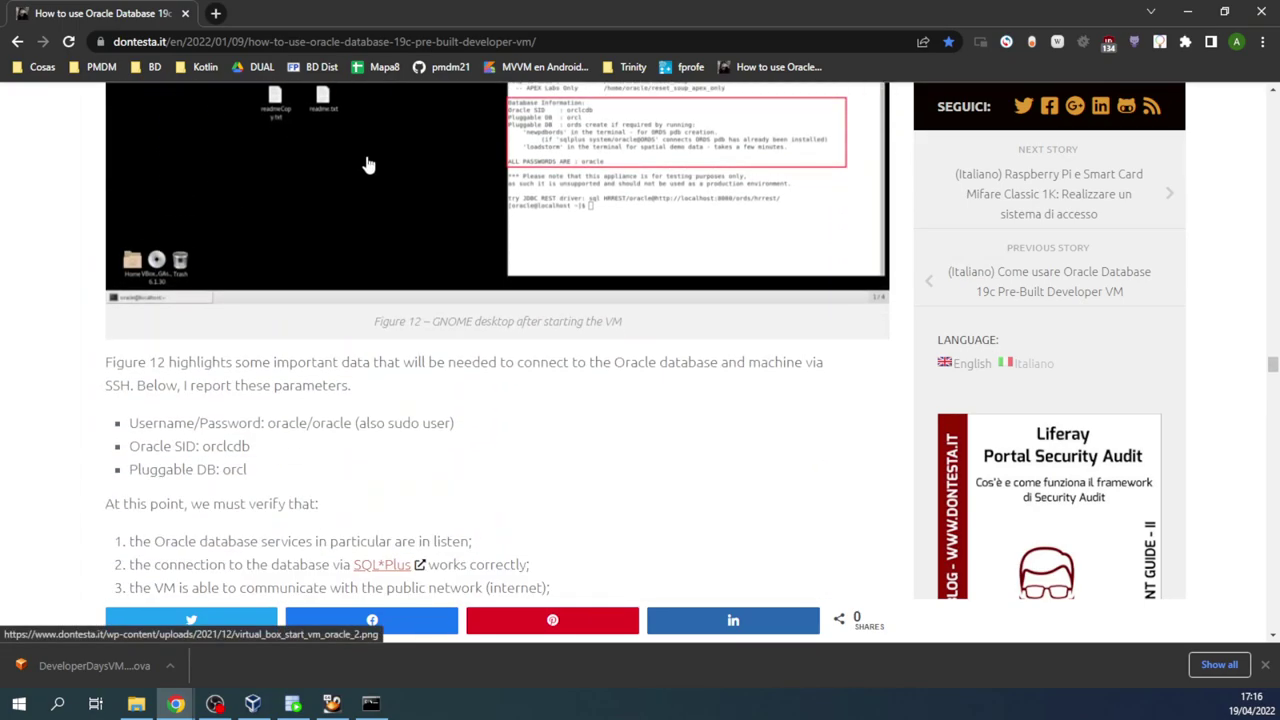
{"action": "scroll", "coordinate": [258, 366], "scroll_direction": "down", "scroll_amount": 2}
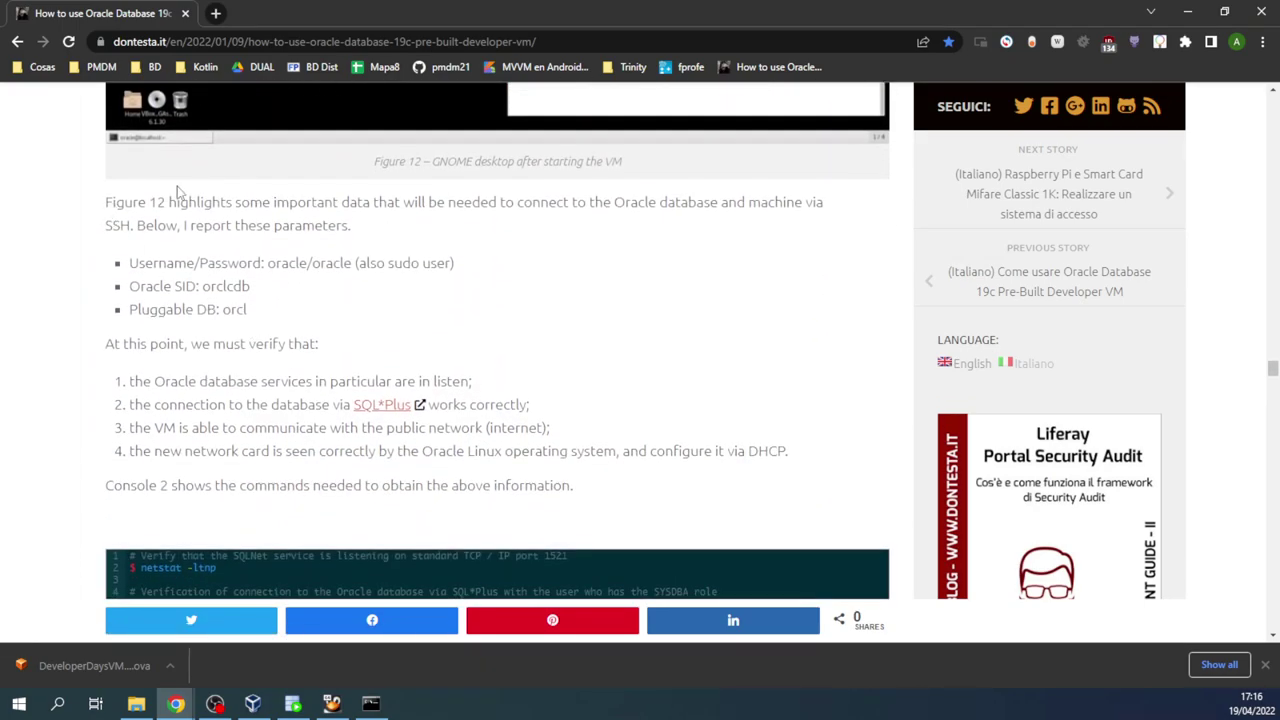
{"action": "scroll", "coordinate": [396, 360], "scroll_direction": "down", "scroll_amount": 2}
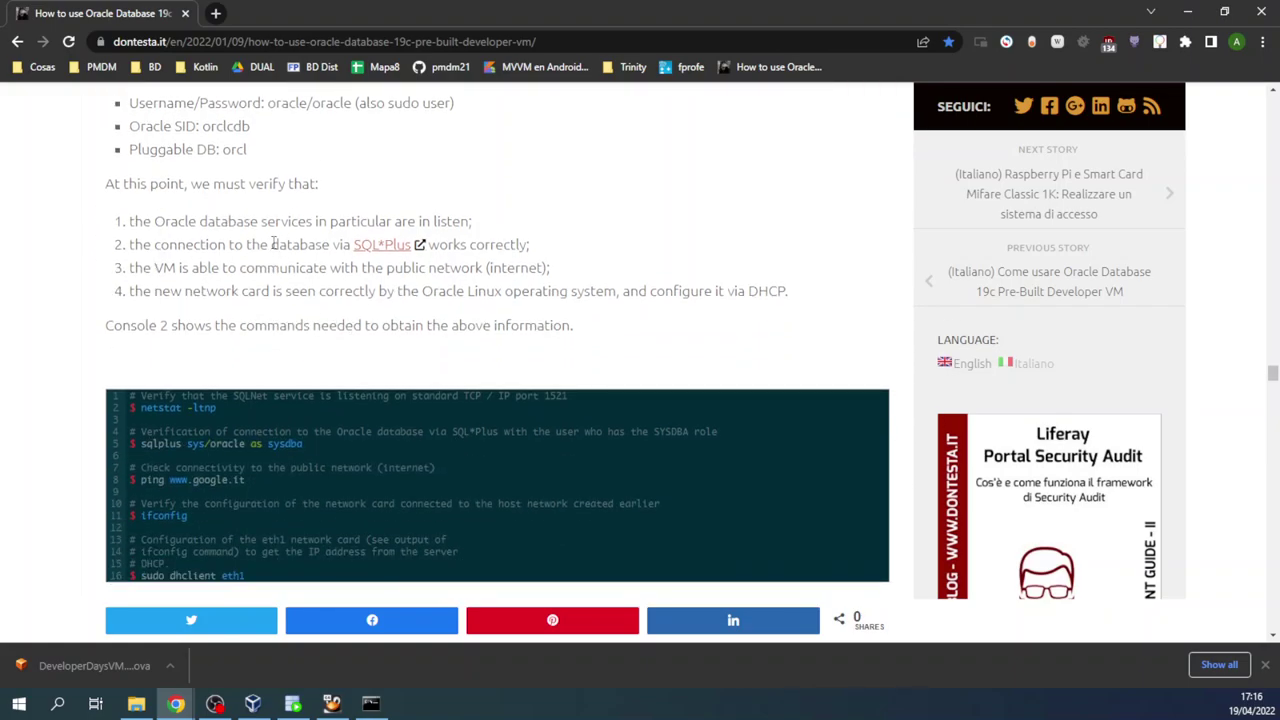
{"action": "scroll", "coordinate": [295, 368], "scroll_direction": "down", "scroll_amount": 1}
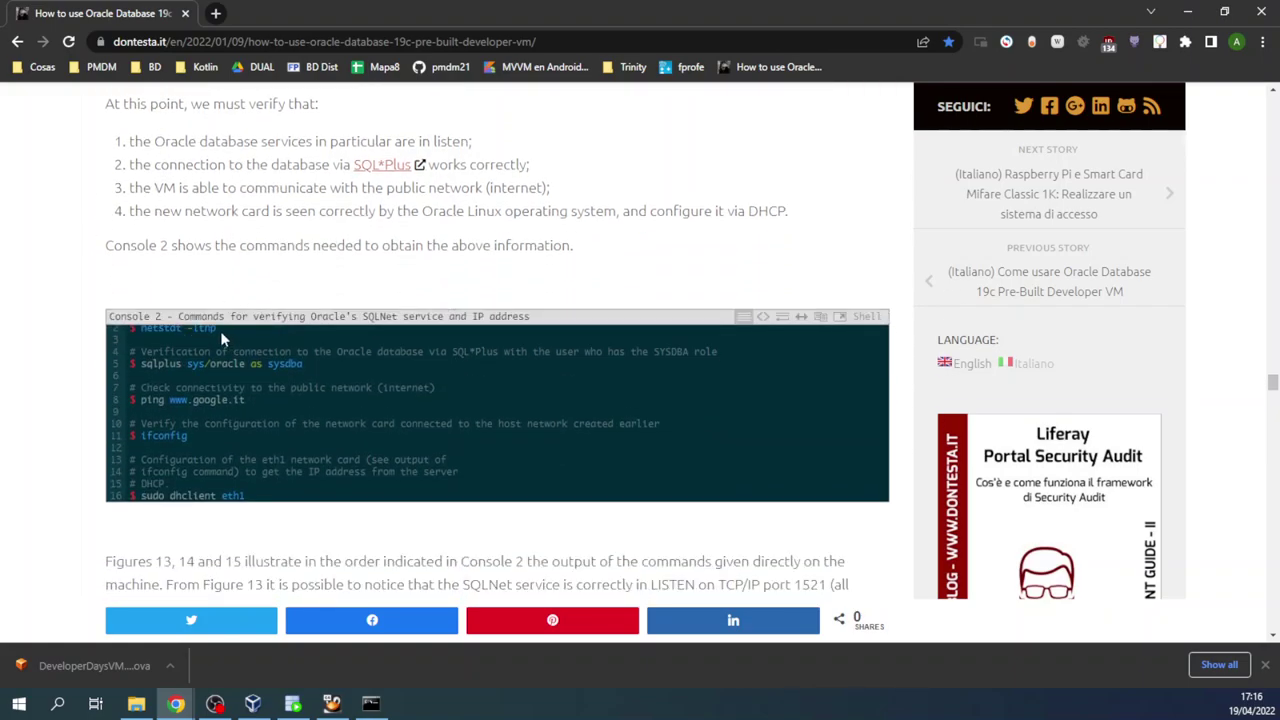
Step: Copy the netstat -ltnp command from Console 2 and return to the VM window
{"action": "right_click", "coordinate": [148, 334]}
{"action": "left_click", "coordinate": [190, 341]}
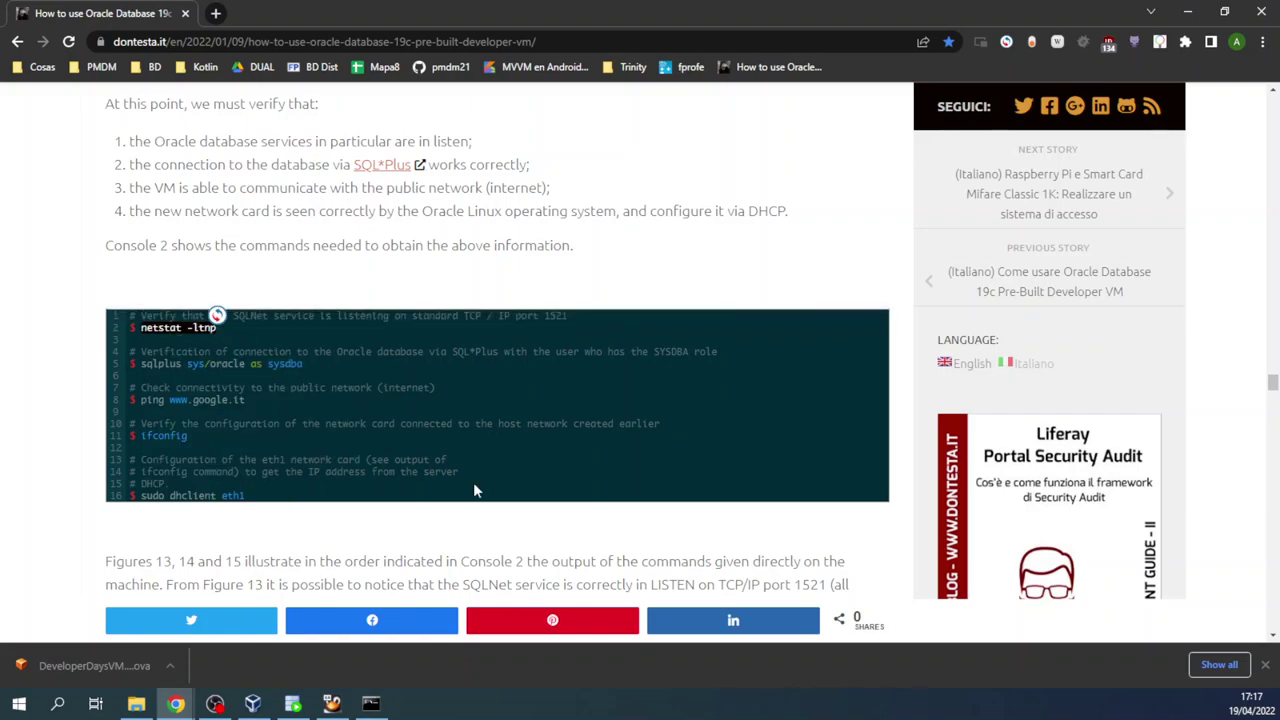
{"action": "left_click", "coordinate": [55, 390]}
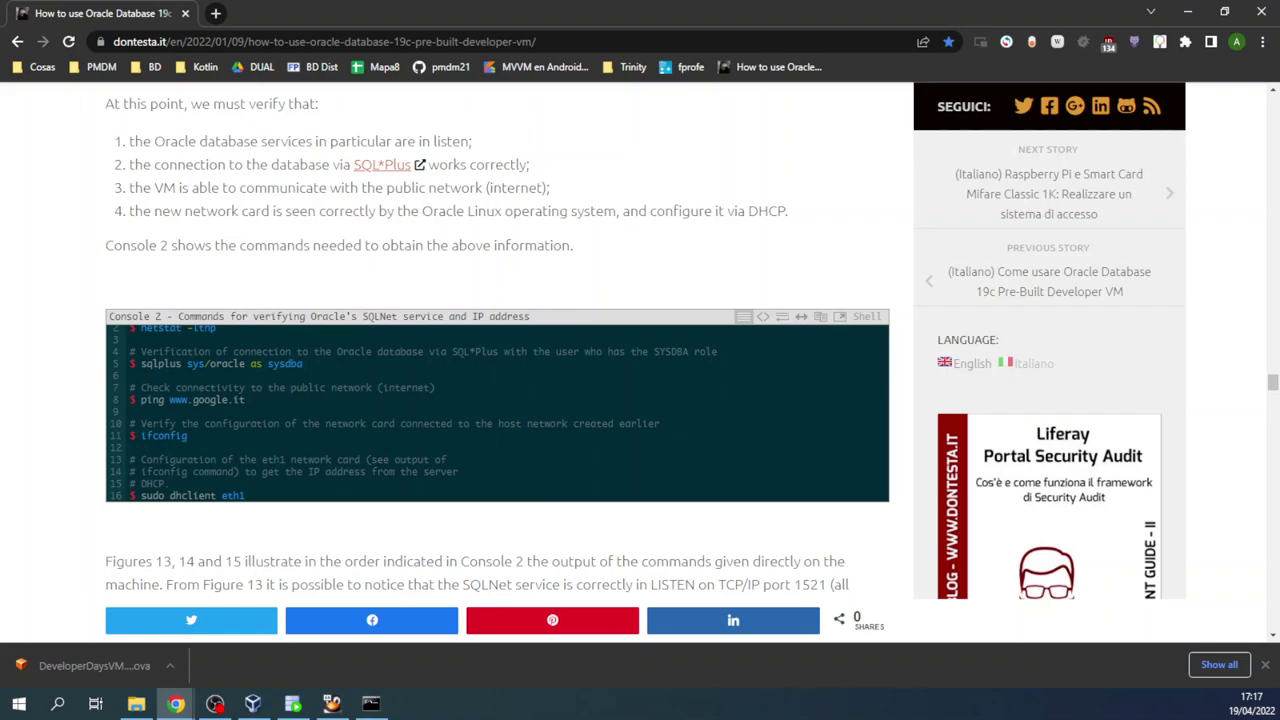
{"action": "left_click", "coordinate": [331, 703]}
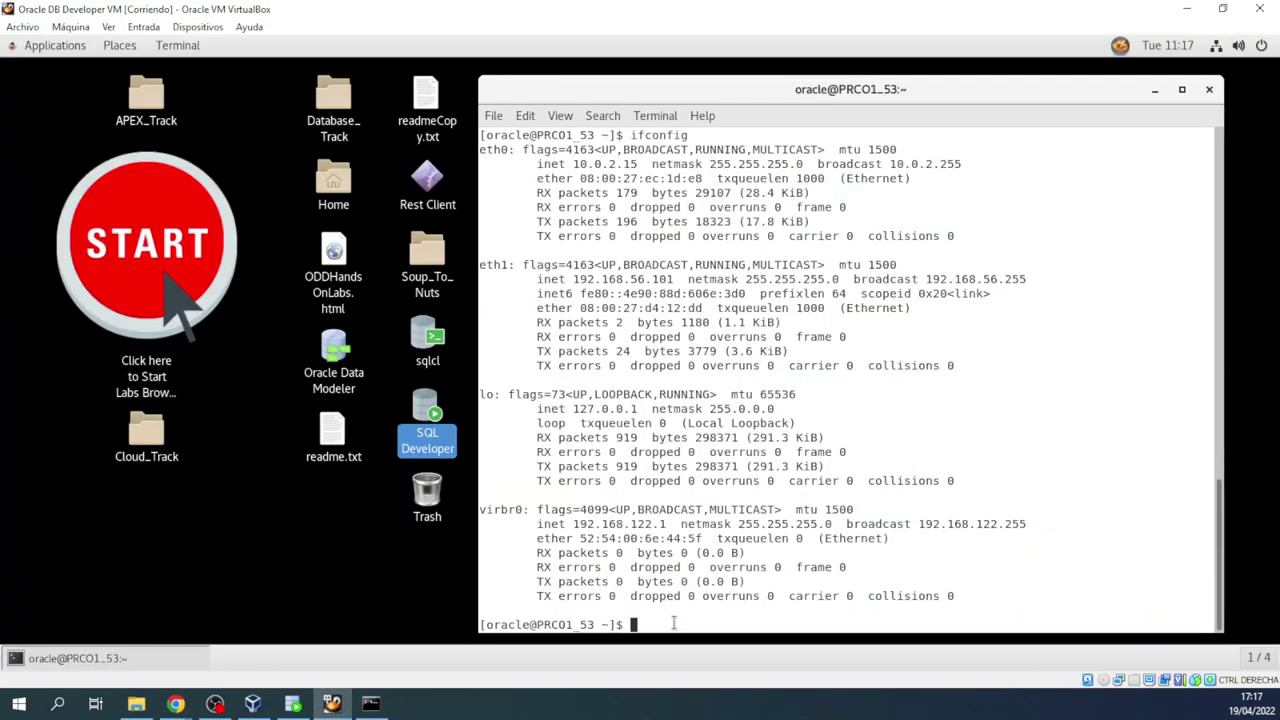
Step: Set the VM's shared clipboard to Bidireccional so host text can be pasted into the terminal
{"action": "key", "text": "ctrl+c"}
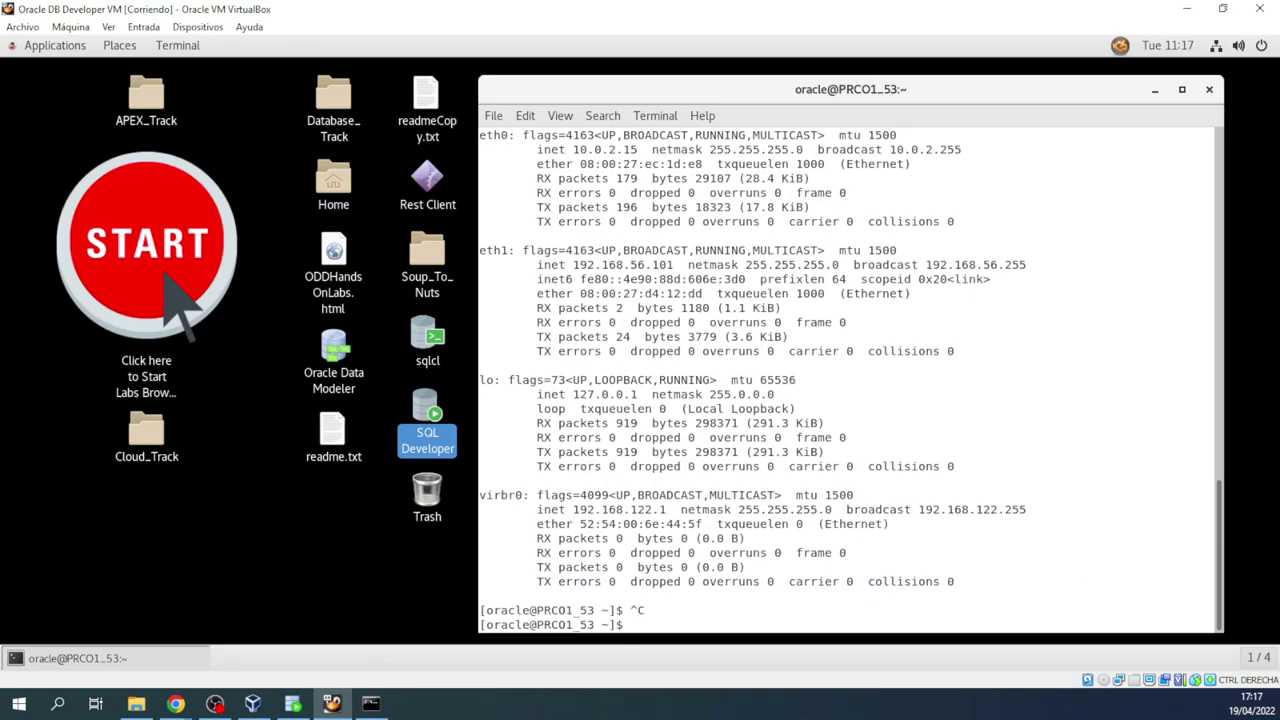
{"action": "right_click", "coordinate": [704, 600]}
{"action": "left_click", "coordinate": [738, 478]}
{"action": "left_click", "coordinate": [198, 27]}
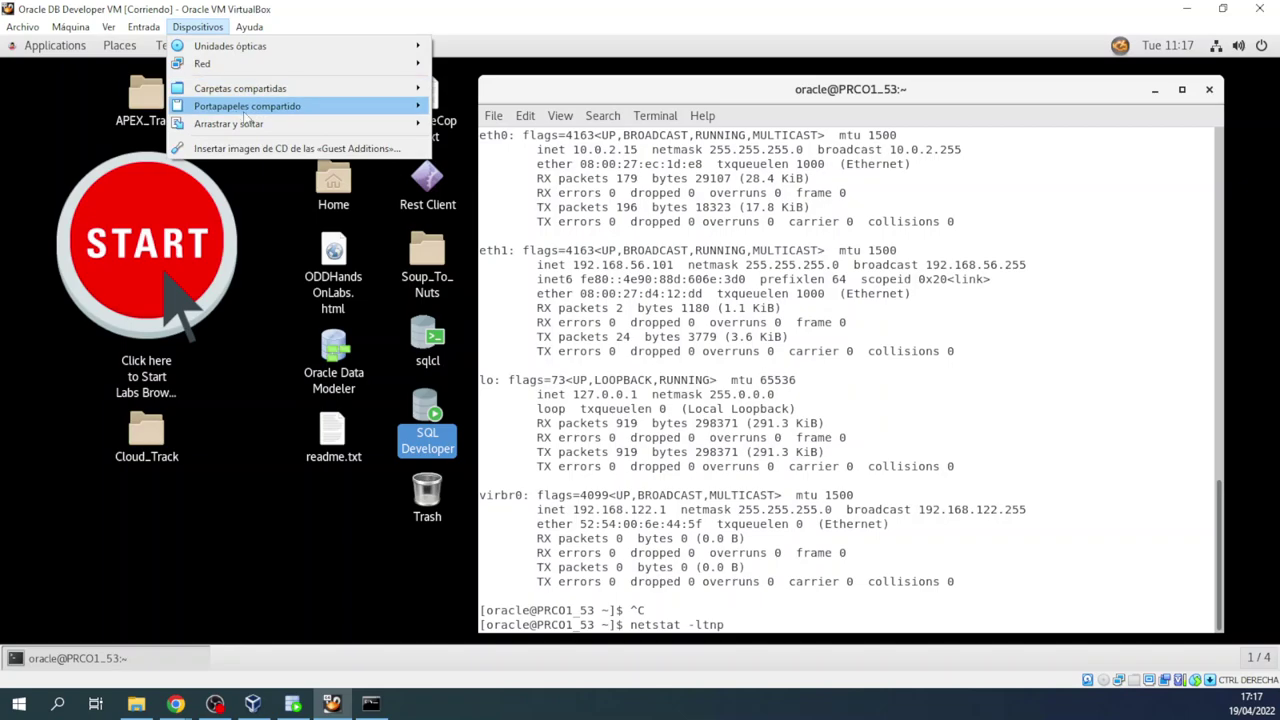
{"action": "mouse_move", "coordinate": [300, 107]}
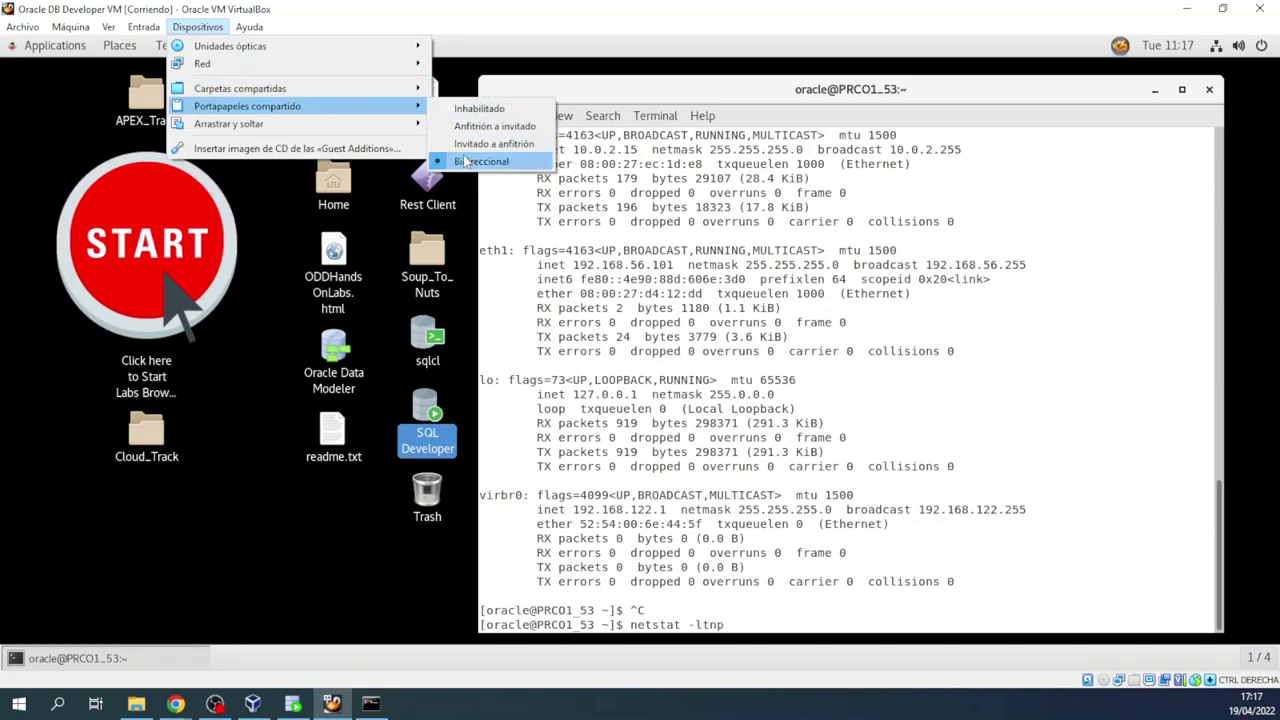
{"action": "left_click", "coordinate": [808, 610]}
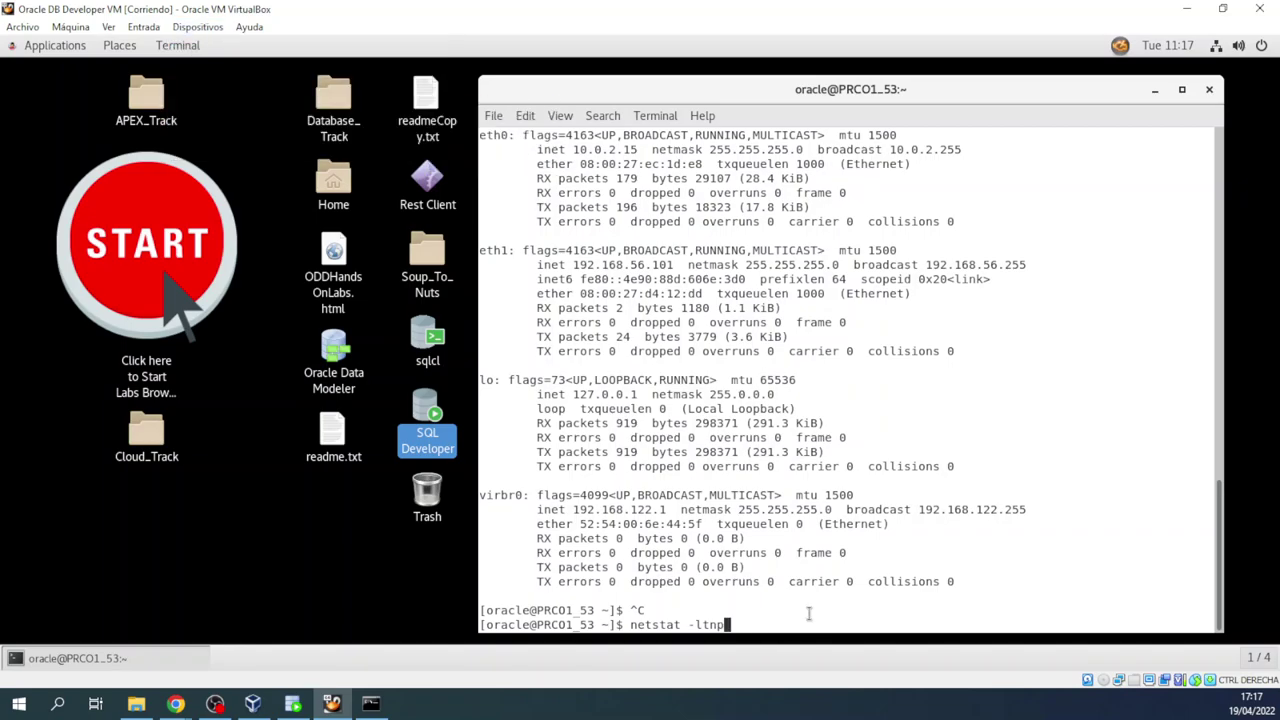
Step: Run netstat -ltnp and highlight the tnslsnr row listening on port 1521
{"action": "type", "text": "netstat -ltnp"}
{"action": "key", "text": "Return"}
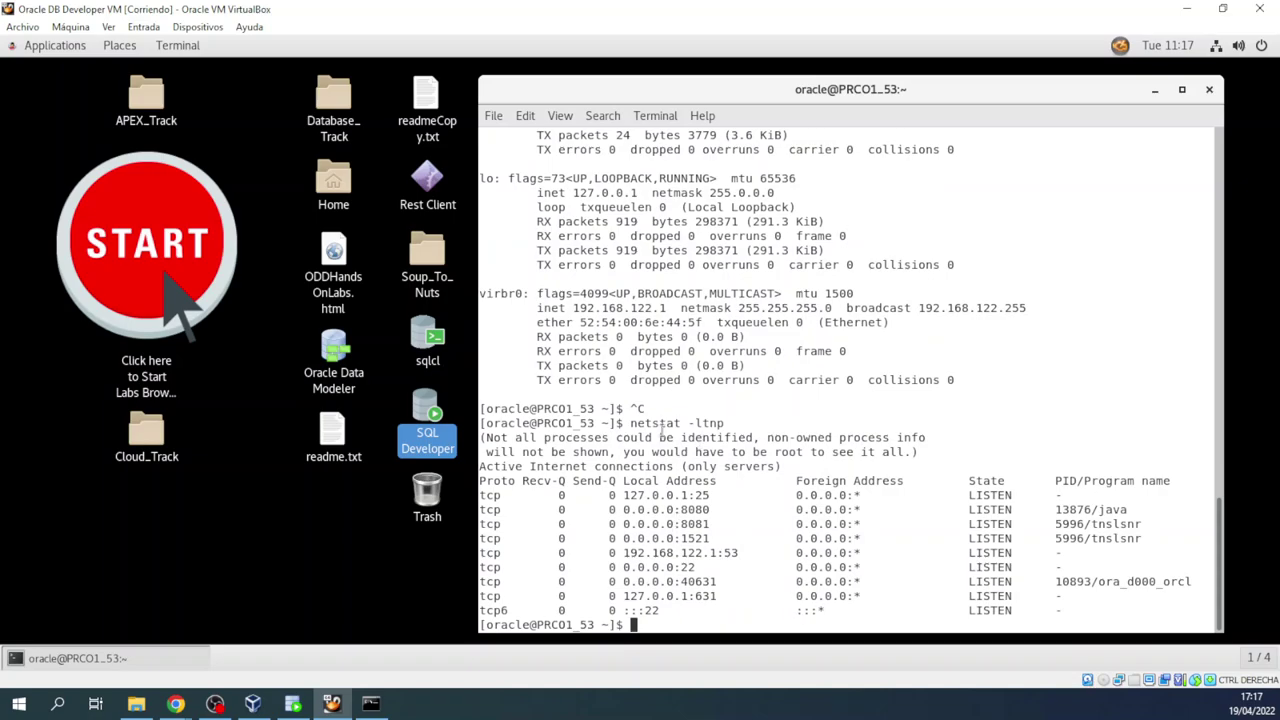
{"action": "left_click_drag", "start_coordinate": [742, 422], "coordinate": [617, 423]}
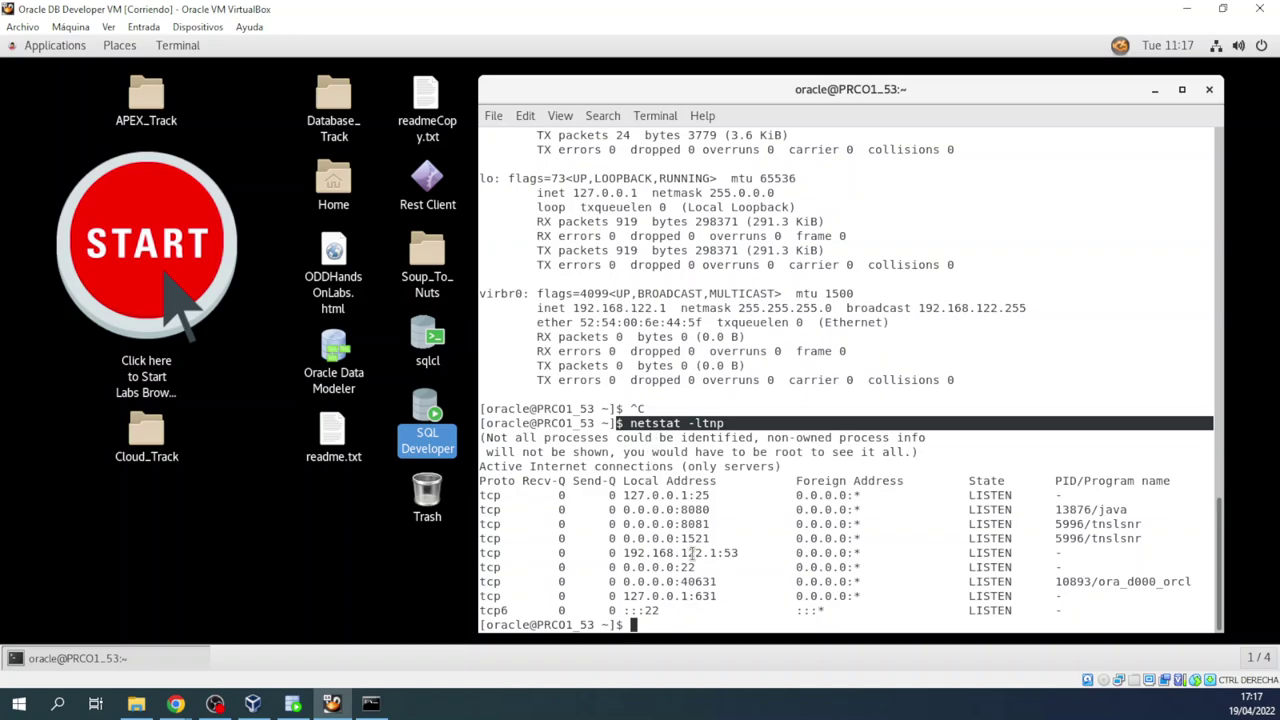
{"action": "left_click_drag", "start_coordinate": [480, 538], "coordinate": [1137, 540]}
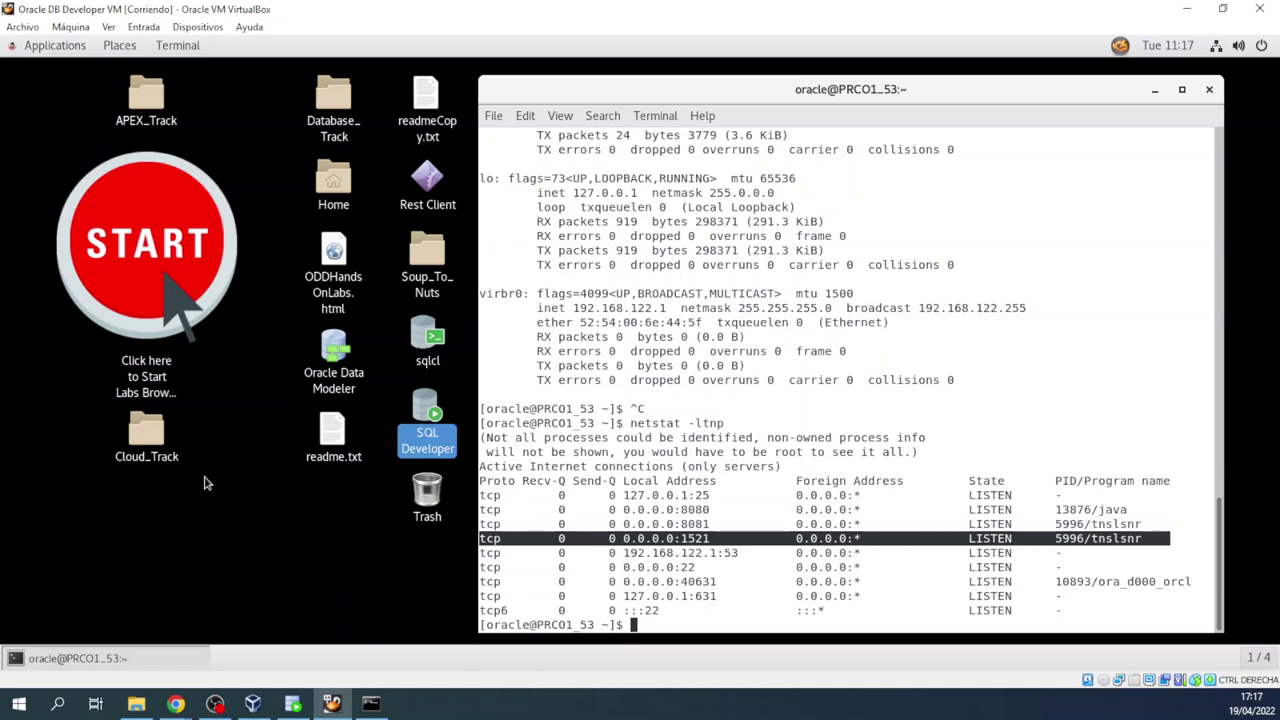
{"action": "left_click", "coordinate": [296, 590]}
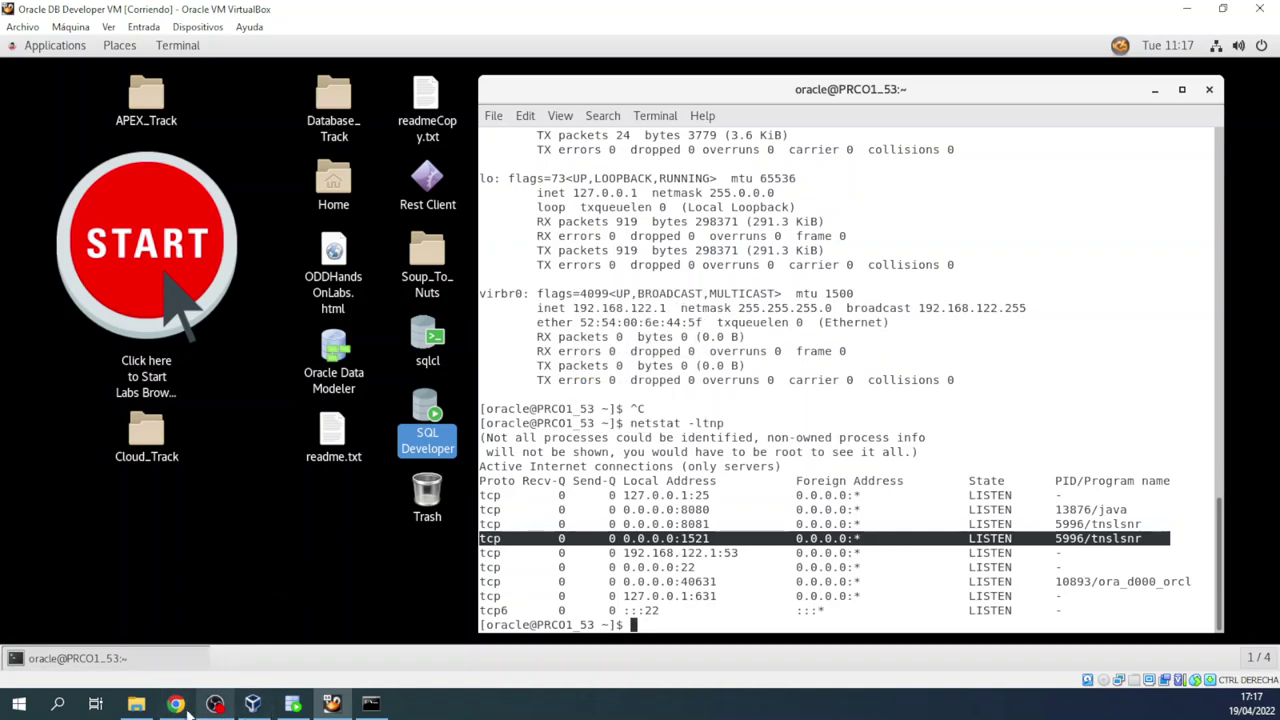
{"action": "mouse_move", "coordinate": [176, 700]}
{"action": "mouse_move", "coordinate": [117, 660]}
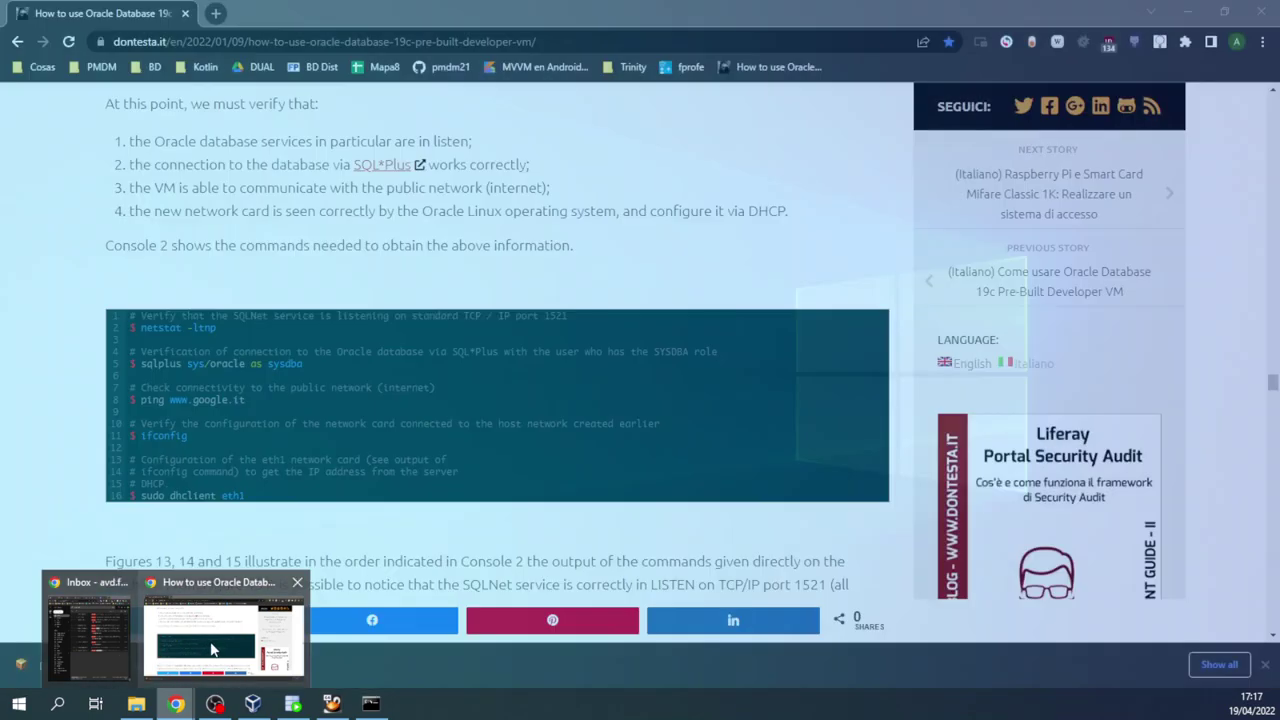
{"action": "left_click", "coordinate": [212, 632]}
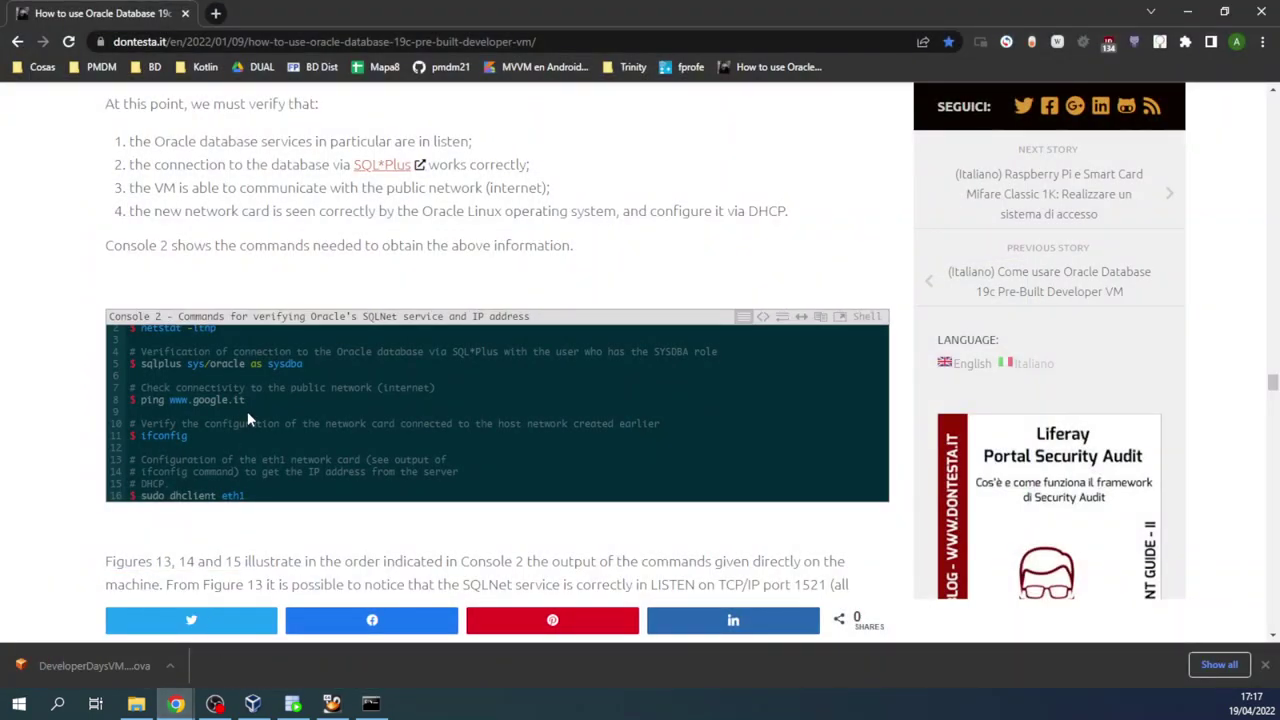
{"action": "left_click_drag", "start_coordinate": [140, 363], "coordinate": [305, 361]}
{"action": "right_click", "coordinate": [270, 372]}
{"action": "left_click", "coordinate": [309, 382]}
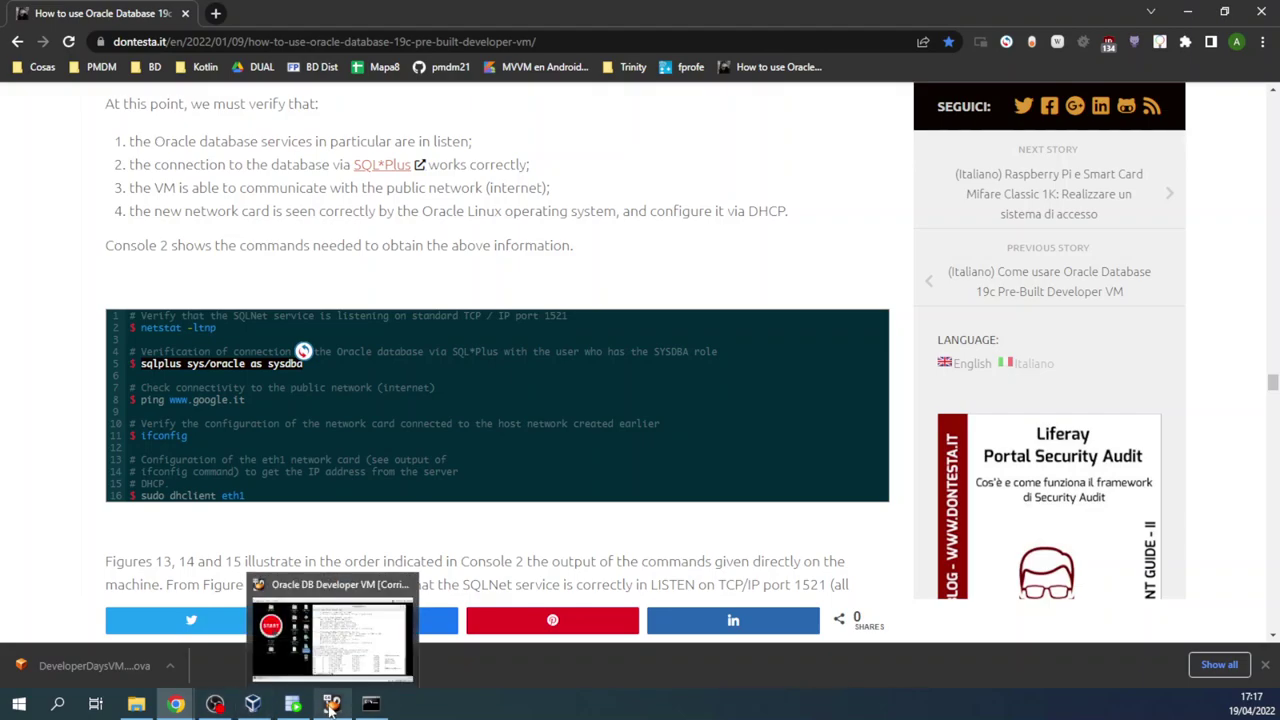
{"action": "left_click", "coordinate": [332, 707]}
{"action": "right_click", "coordinate": [709, 604]}
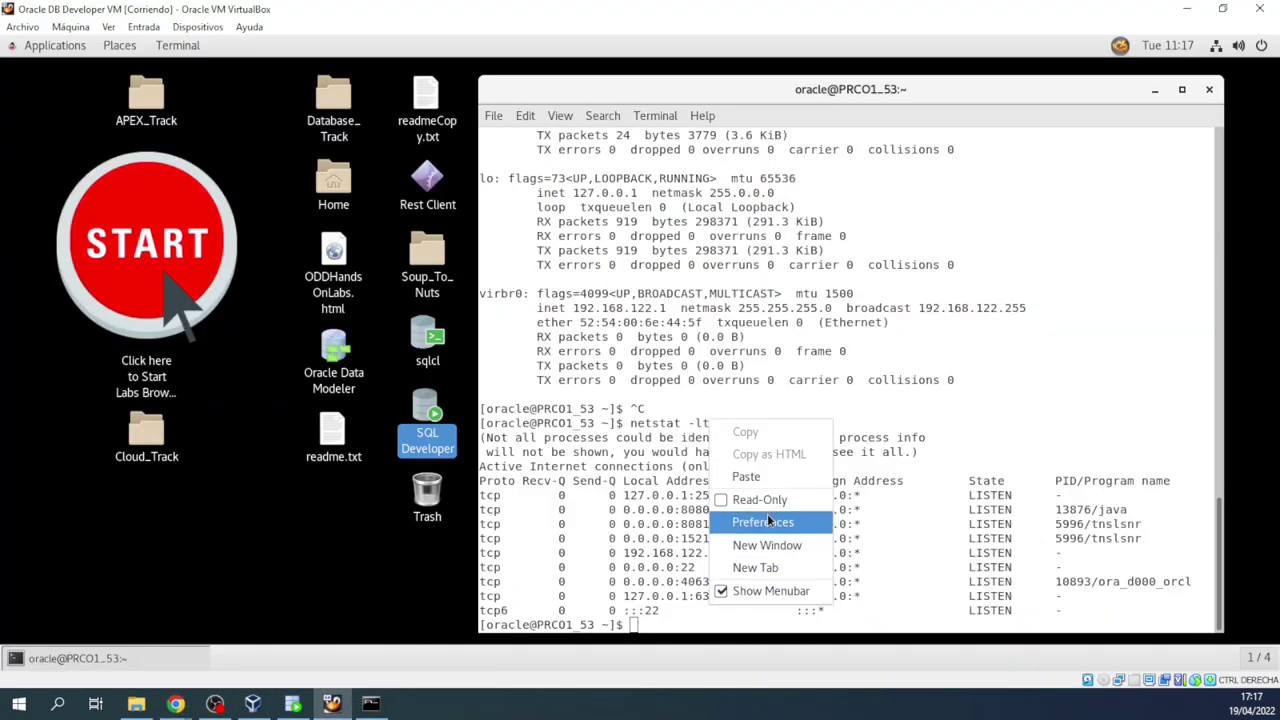
{"action": "left_click", "coordinate": [766, 477]}
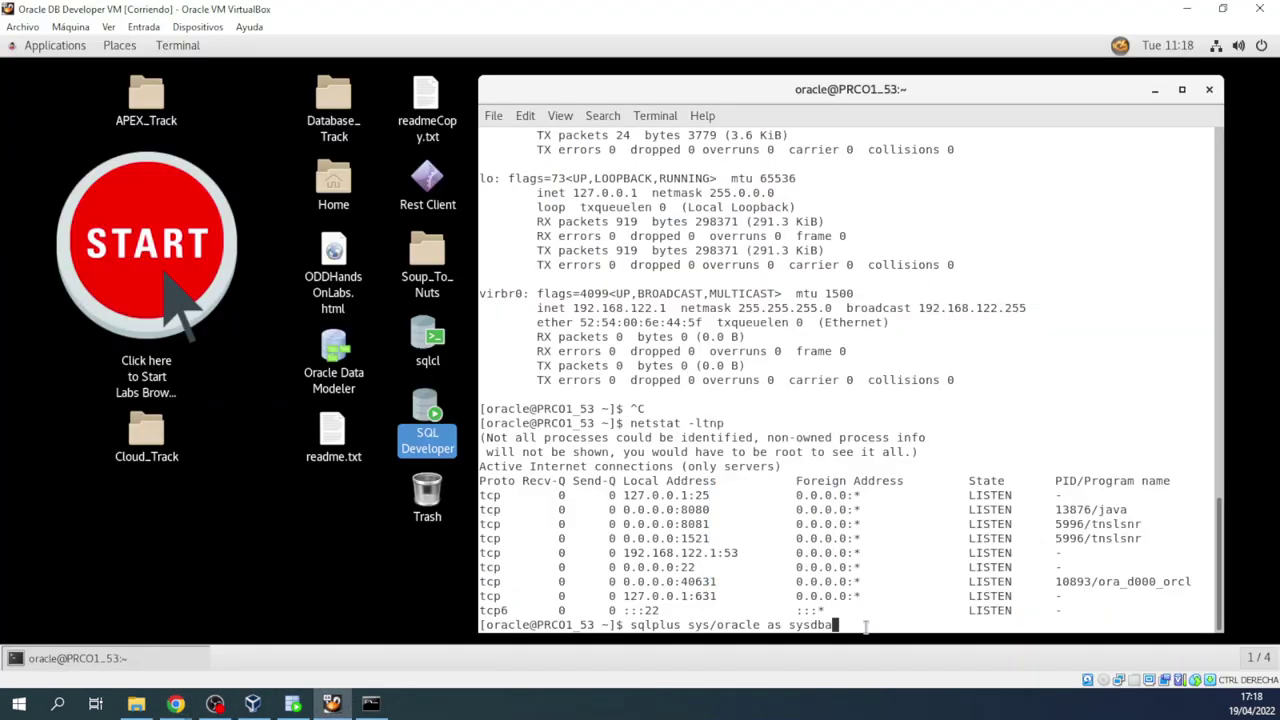
{"action": "key", "text": "Return"}
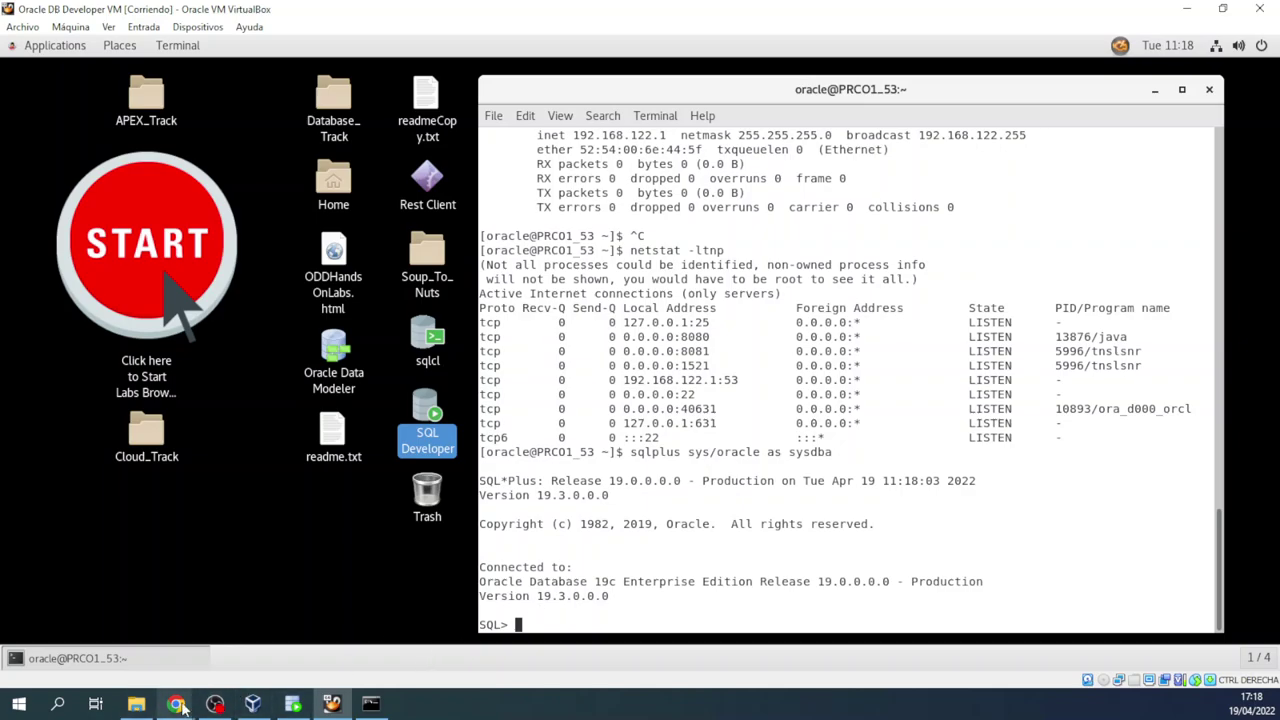
{"action": "mouse_move", "coordinate": [175, 703]}
{"action": "left_click", "coordinate": [256, 598]}
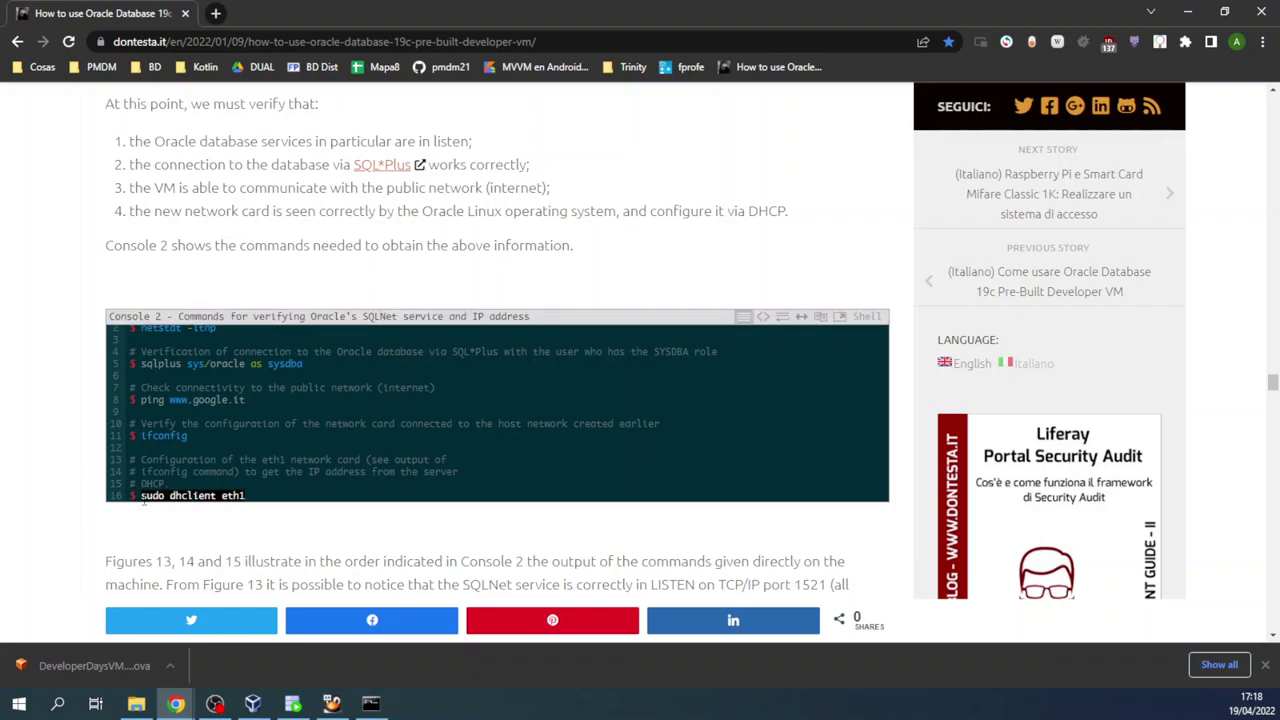
Step: Scroll the tutorial past Figures 13–15 to section 3, Connect to database from host machine
{"action": "scroll", "coordinate": [260, 475], "scroll_direction": "down", "scroll_amount": 3}
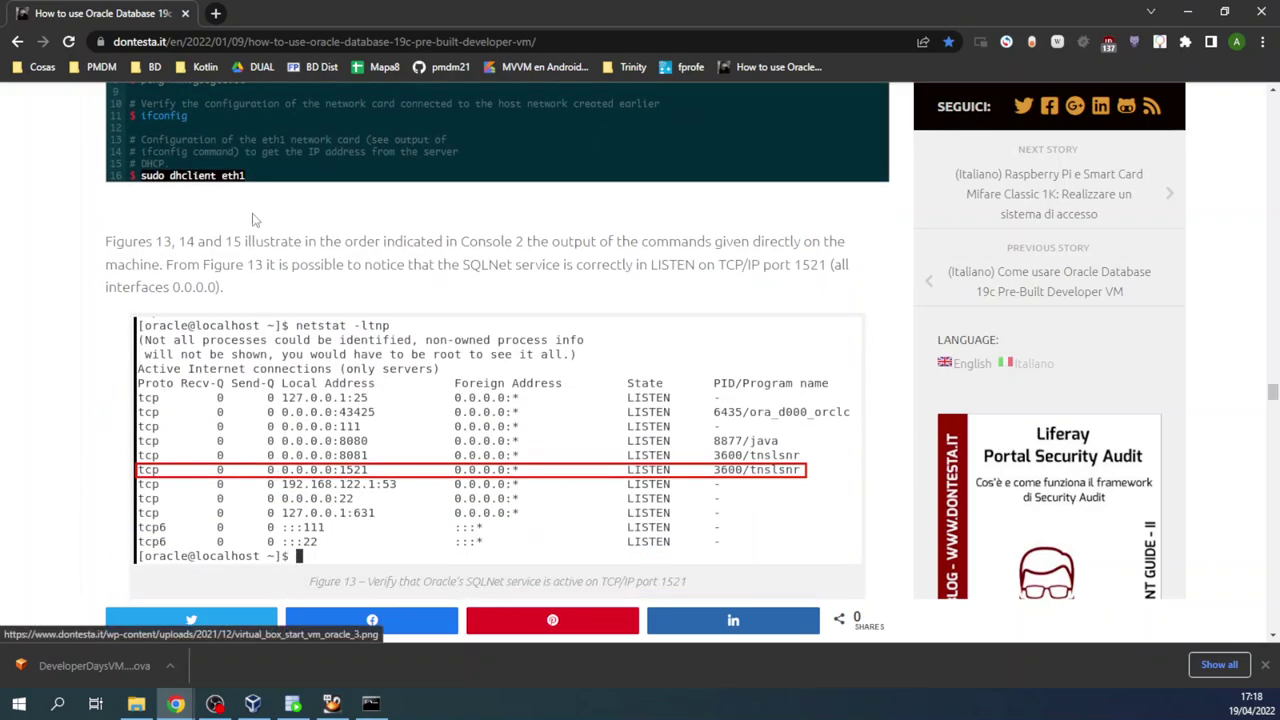
{"action": "scroll", "coordinate": [300, 412], "scroll_direction": "down", "scroll_amount": 5}
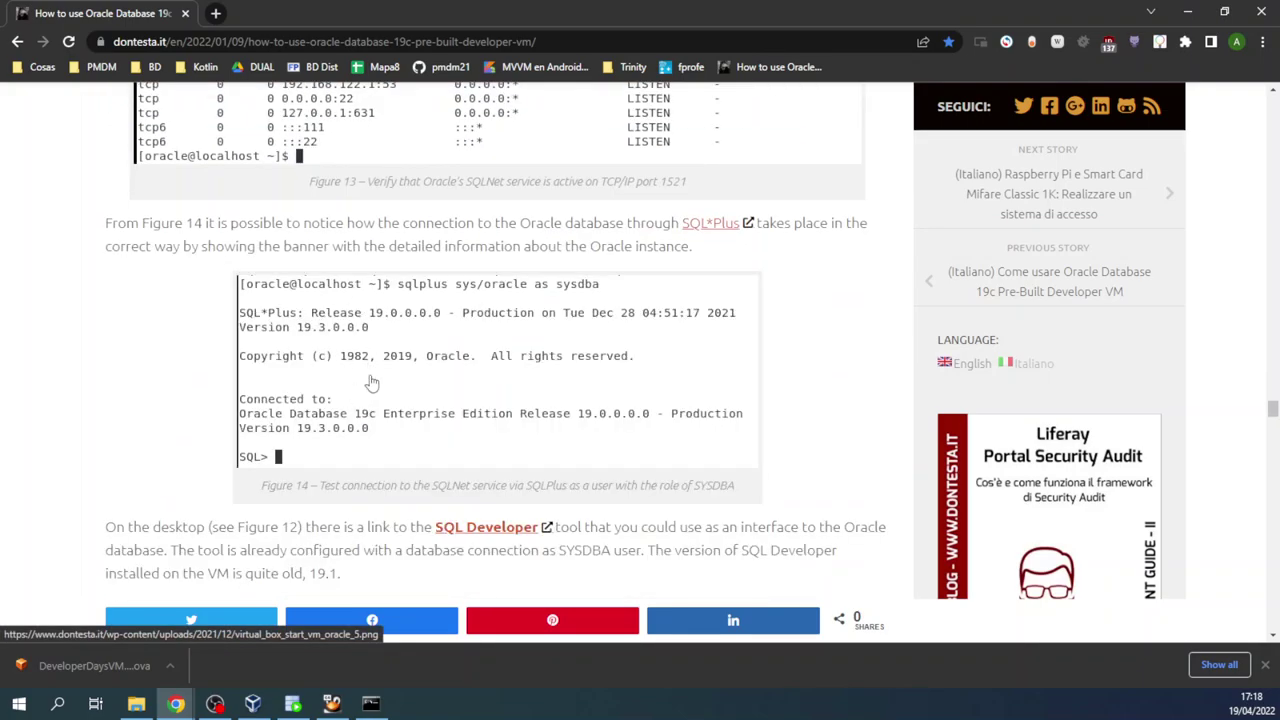
{"action": "scroll", "coordinate": [370, 385], "scroll_direction": "down", "scroll_amount": 3}
{"action": "scroll", "coordinate": [378, 390], "scroll_direction": "down", "scroll_amount": 2}
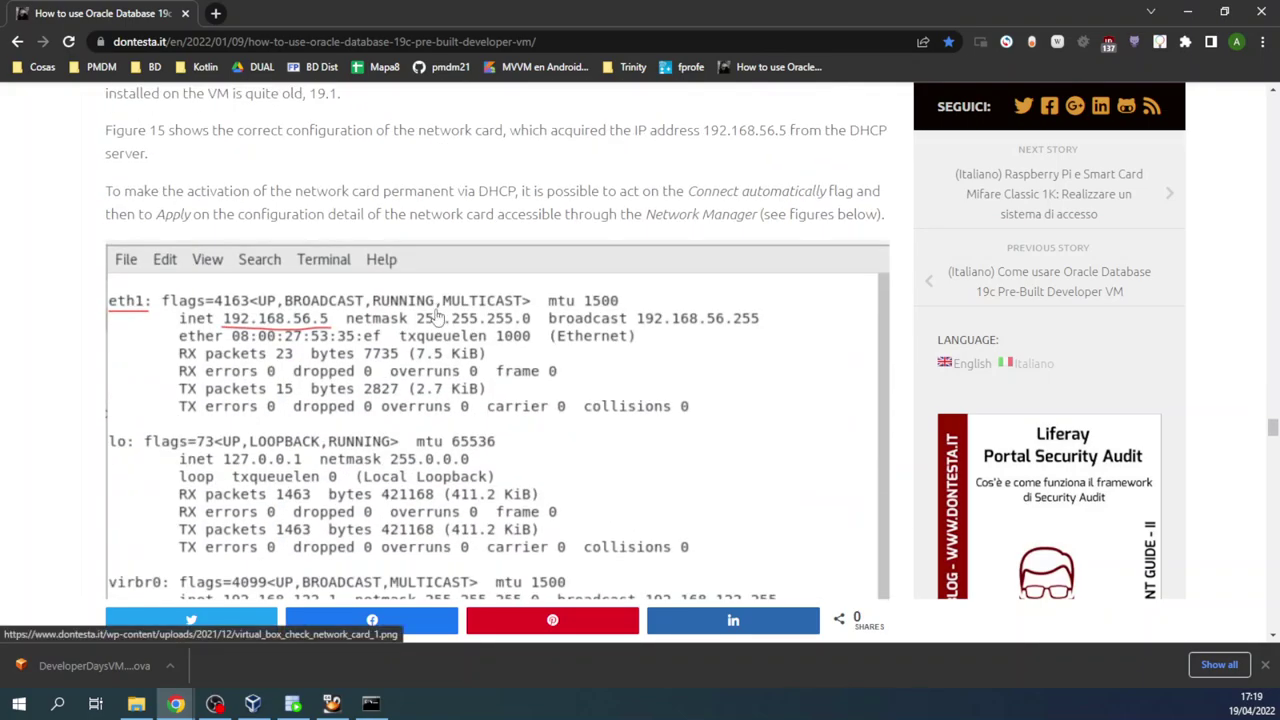
{"action": "scroll", "coordinate": [325, 422], "scroll_direction": "up", "scroll_amount": 2}
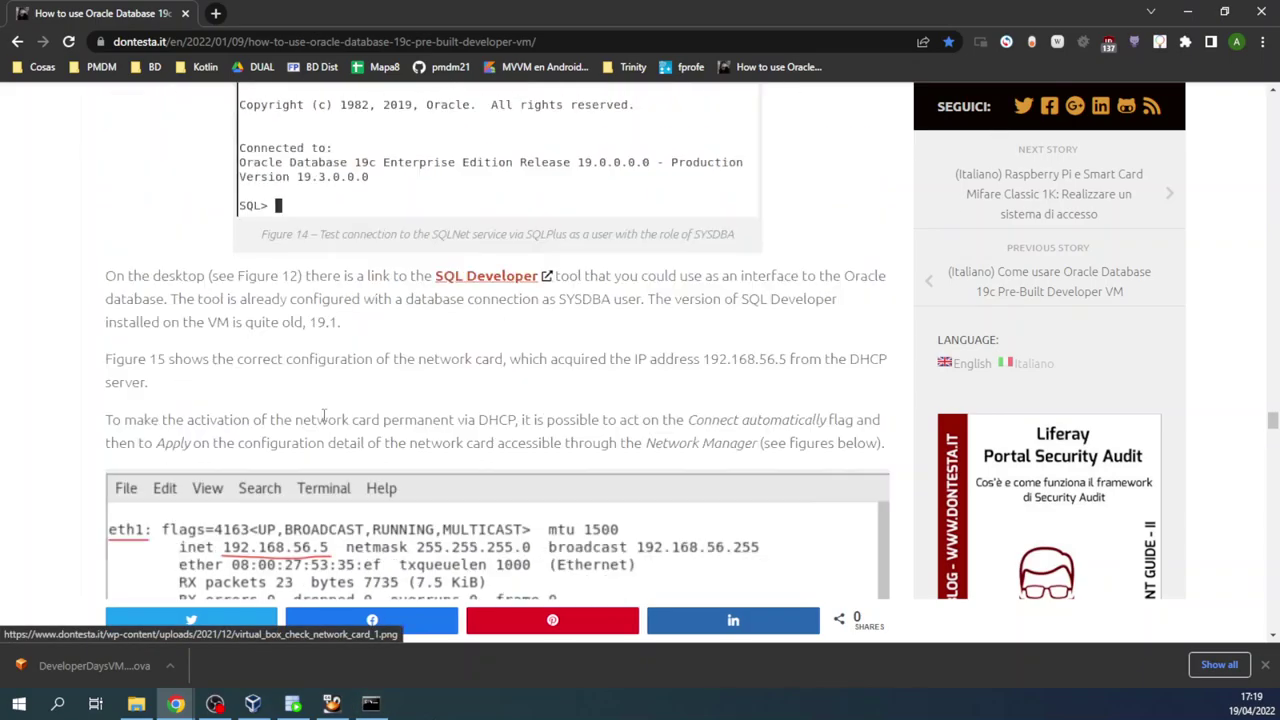
{"action": "scroll", "coordinate": [325, 422], "scroll_direction": "up", "scroll_amount": 2}
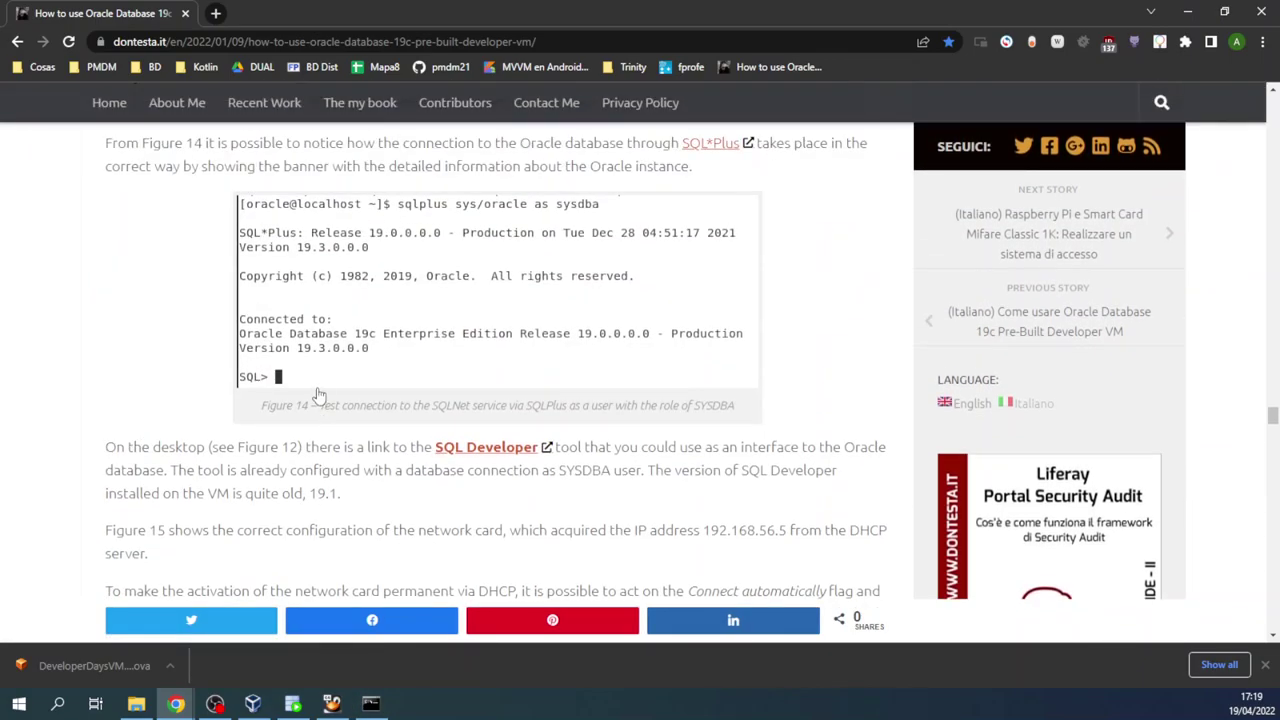
{"action": "scroll", "coordinate": [318, 395], "scroll_direction": "down", "scroll_amount": 3}
{"action": "scroll", "coordinate": [318, 395], "scroll_direction": "down", "scroll_amount": 10}
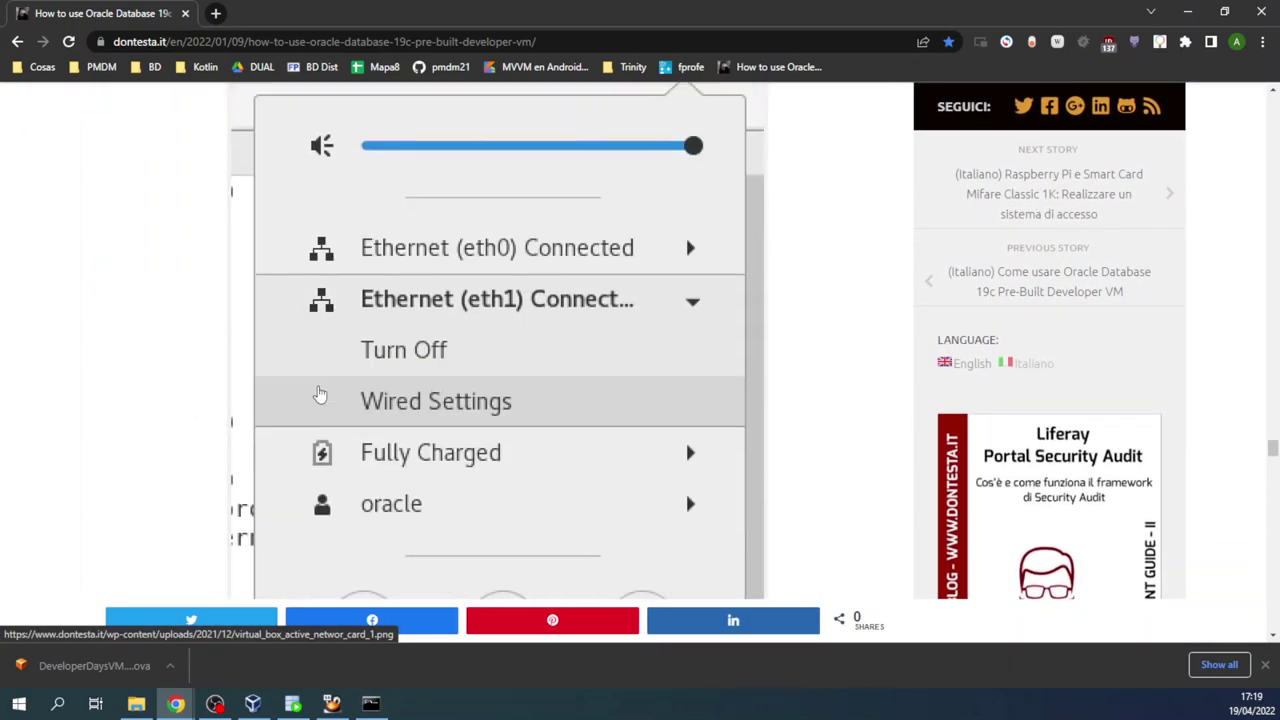
{"action": "scroll", "coordinate": [318, 393], "scroll_direction": "down", "scroll_amount": 15}
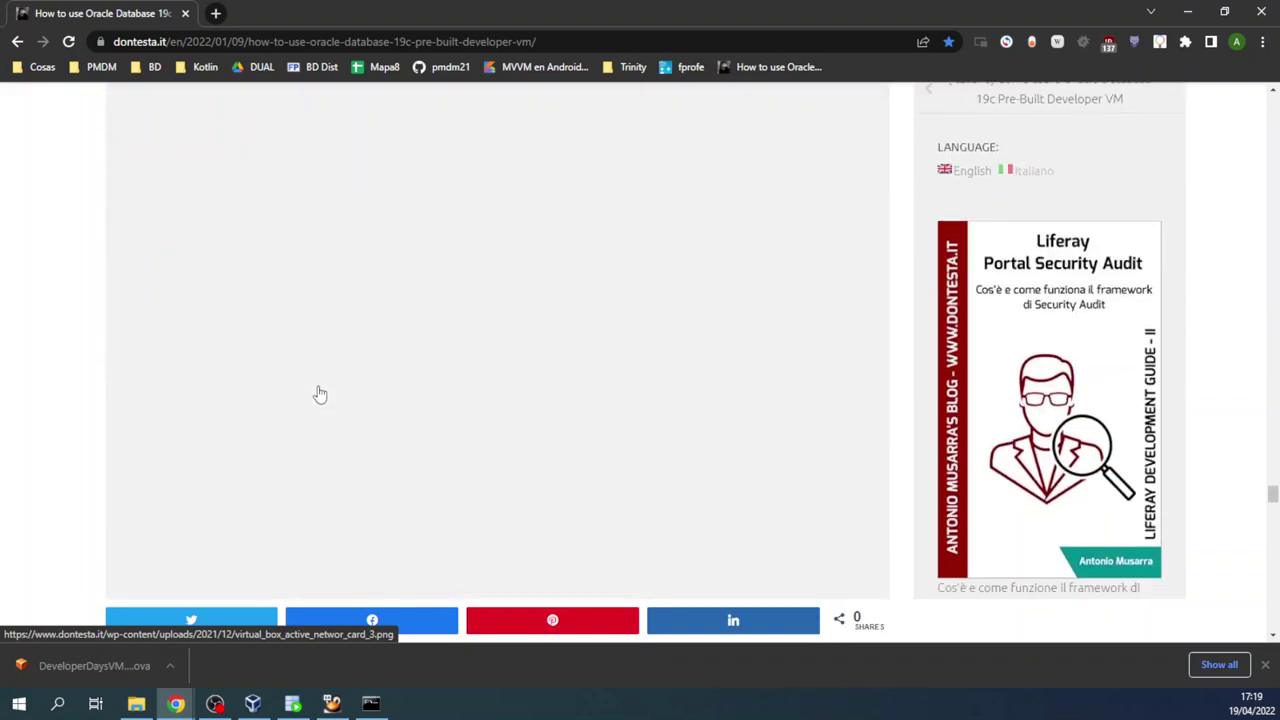
{"action": "scroll", "coordinate": [318, 393], "scroll_direction": "down", "scroll_amount": 3}
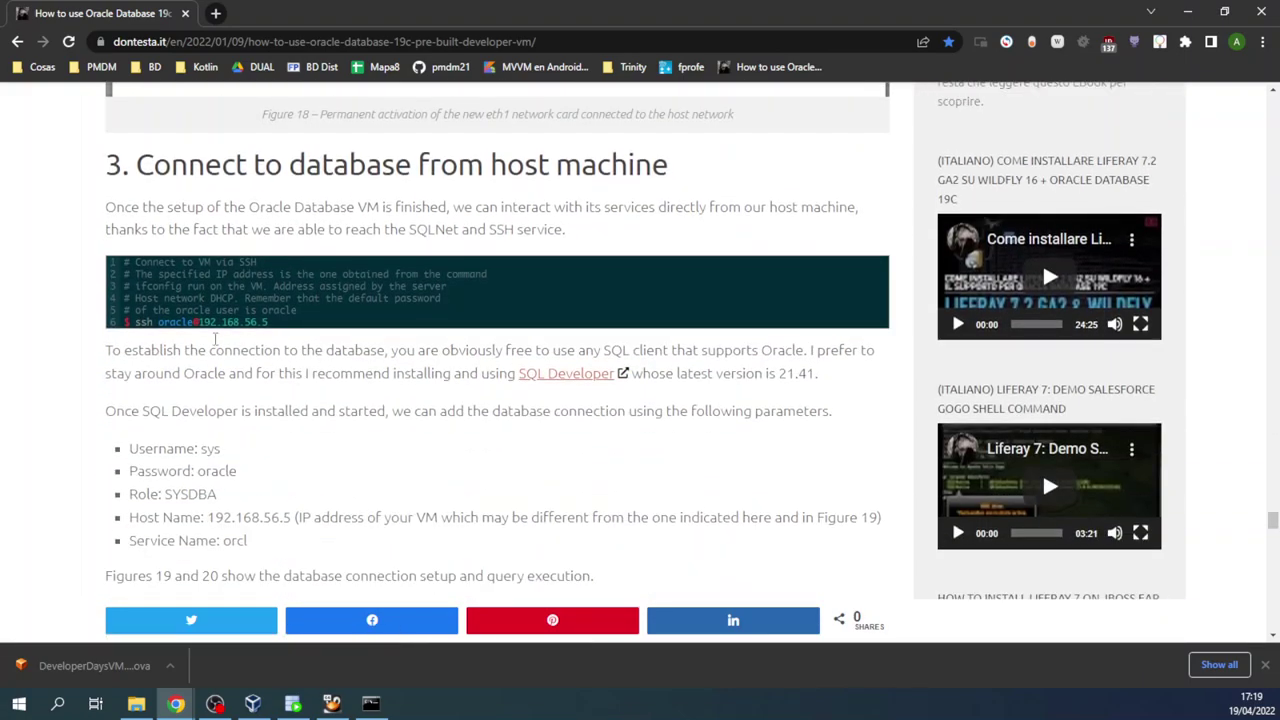
Step: Exit SQL*Plus in the restored VM window, then reposition the host command prompt
{"action": "left_click", "coordinate": [378, 706]}
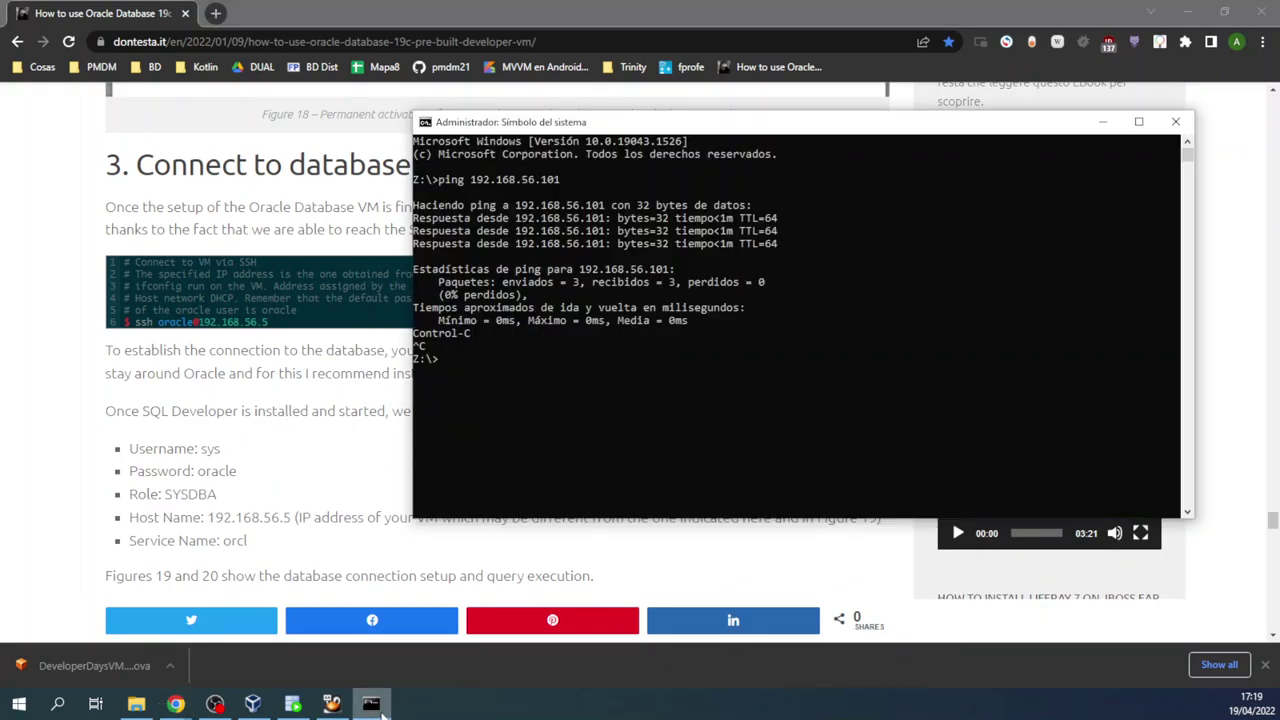
{"action": "left_click", "coordinate": [331, 704]}
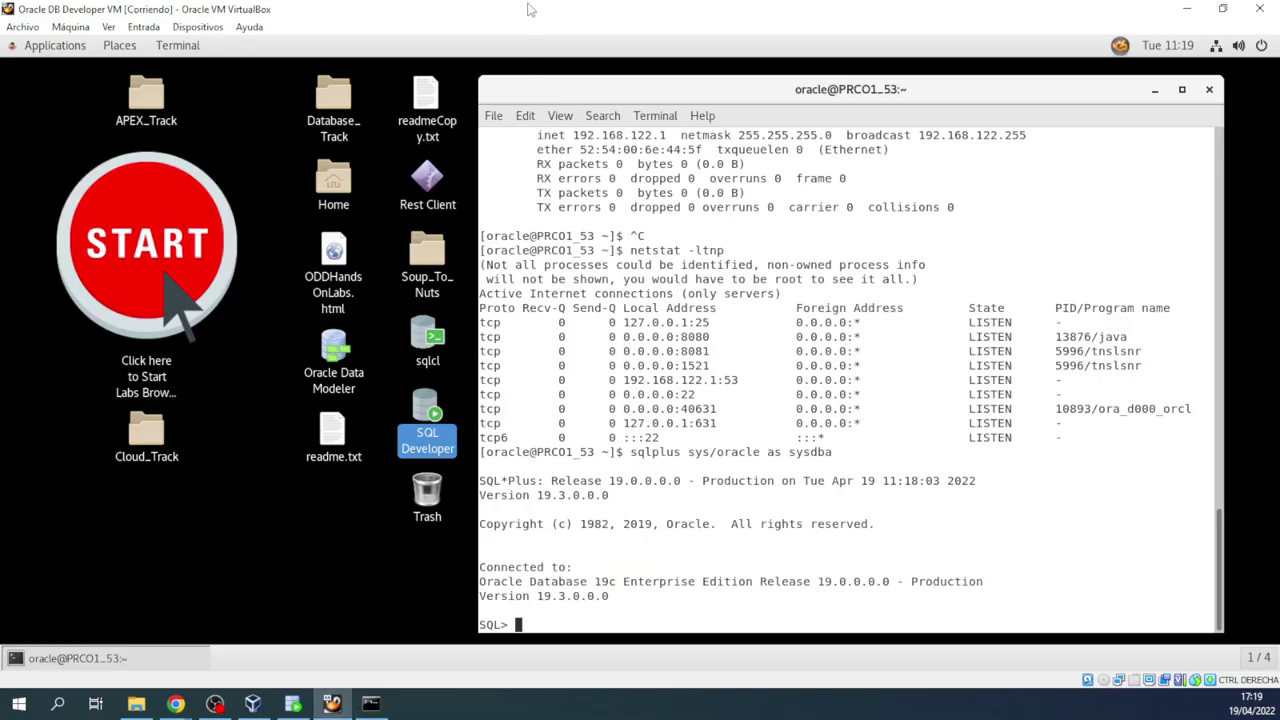
{"action": "double_click", "coordinate": [532, 12]}
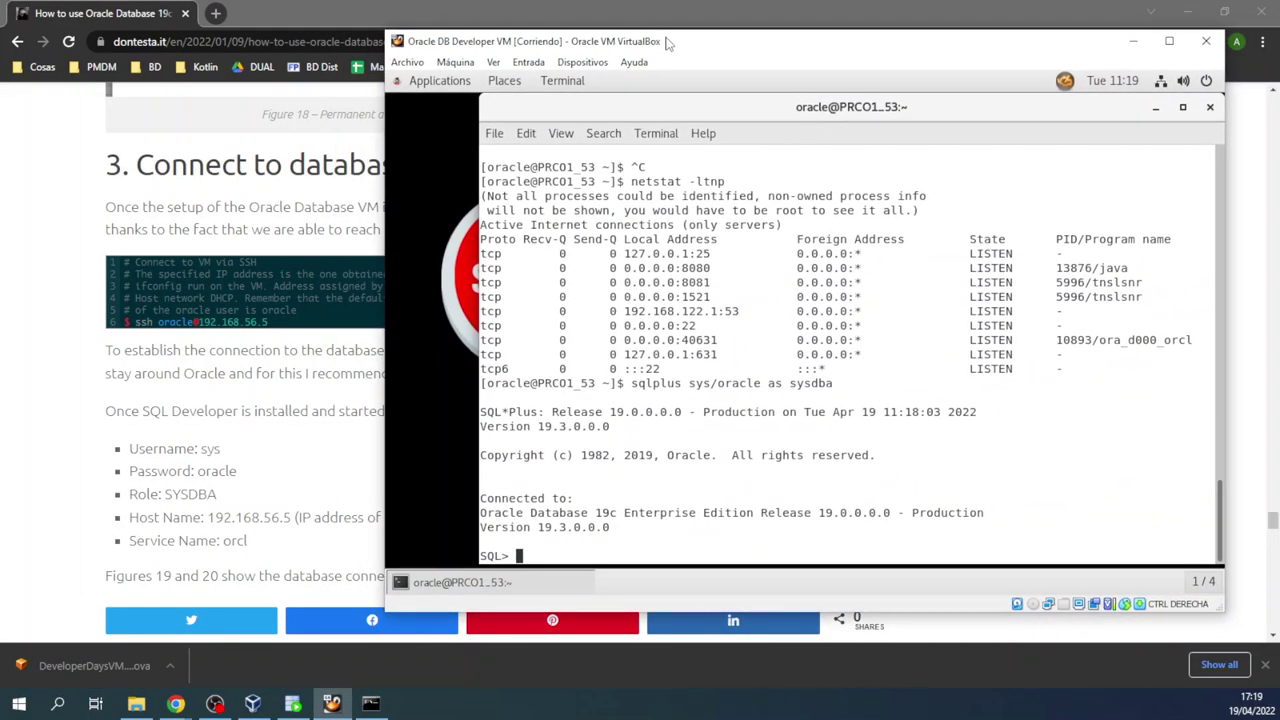
{"action": "type", "text": "exit"}
{"action": "key", "text": "Return"}
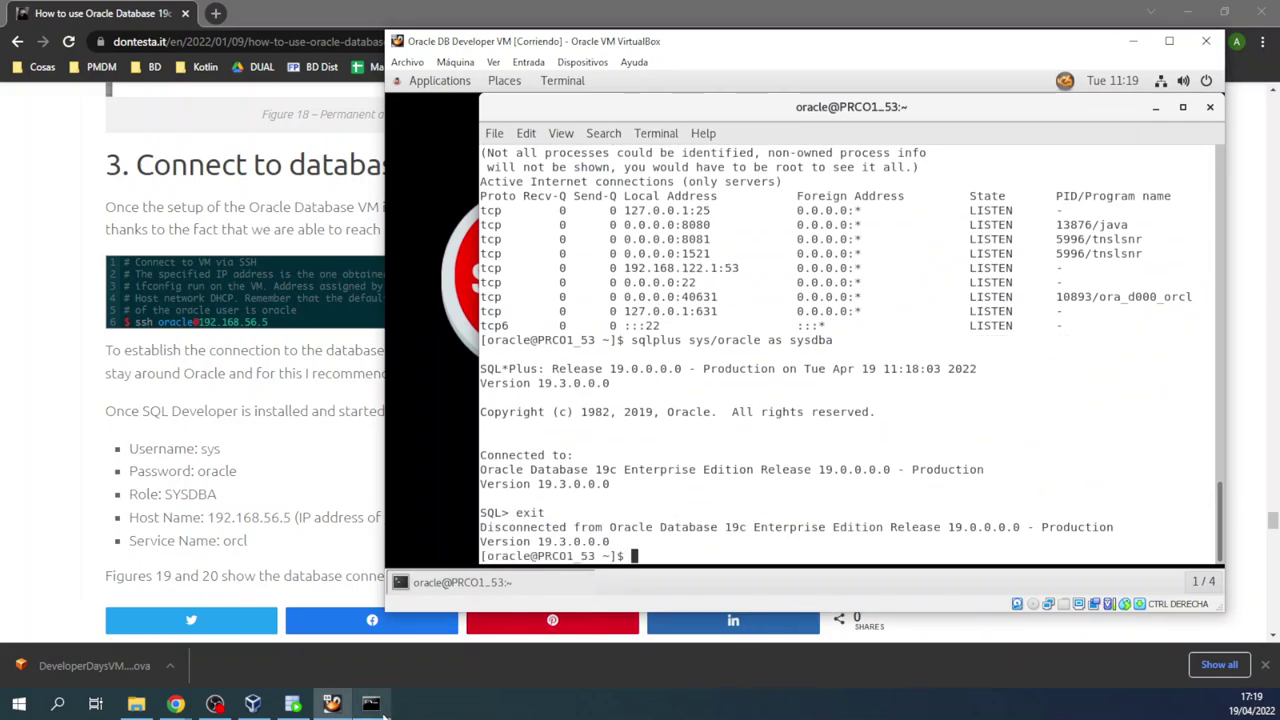
{"action": "left_click", "coordinate": [370, 703]}
{"action": "left_click_drag", "start_coordinate": [531, 108], "coordinate": [592, 243]}
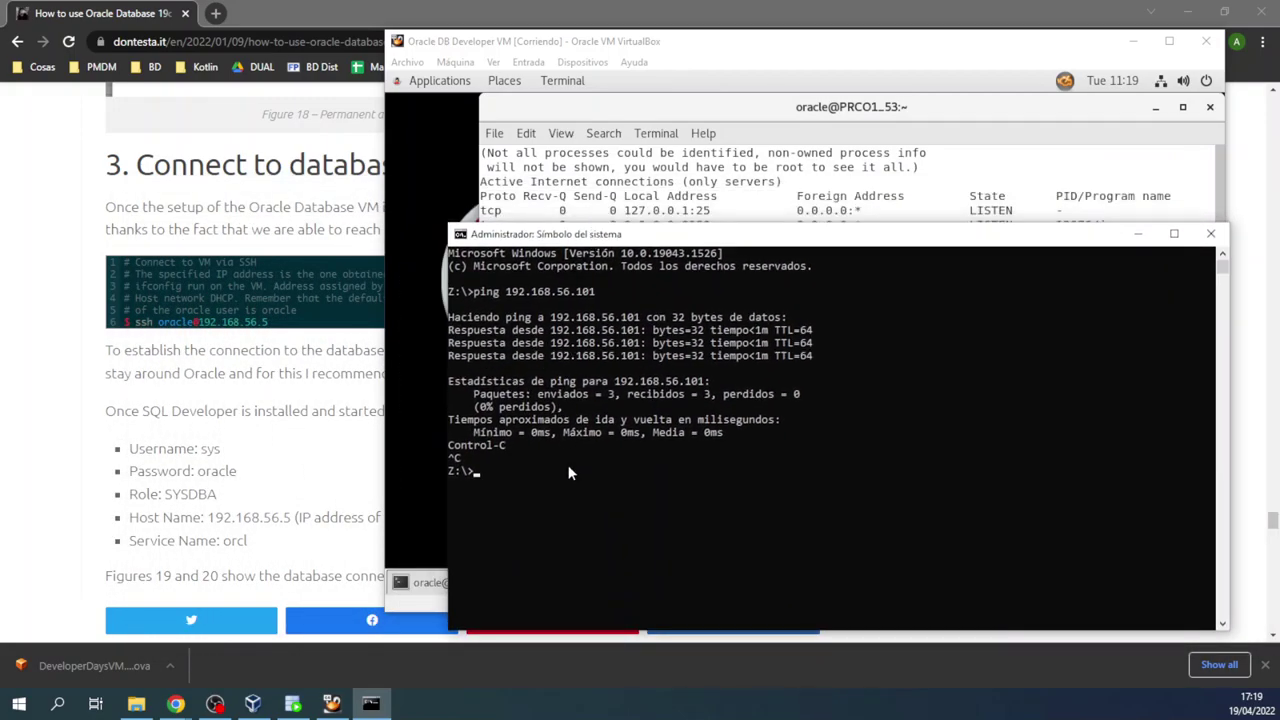
Step: Begin typing the 'ssh oracle@' command in the host command prompt
{"action": "type", "text": "ssqk"}
{"action": "key", "text": "BackSpace"}
{"action": "type", "text": "oracle@"}
{"action": "key", "text": "ctrl+v"}
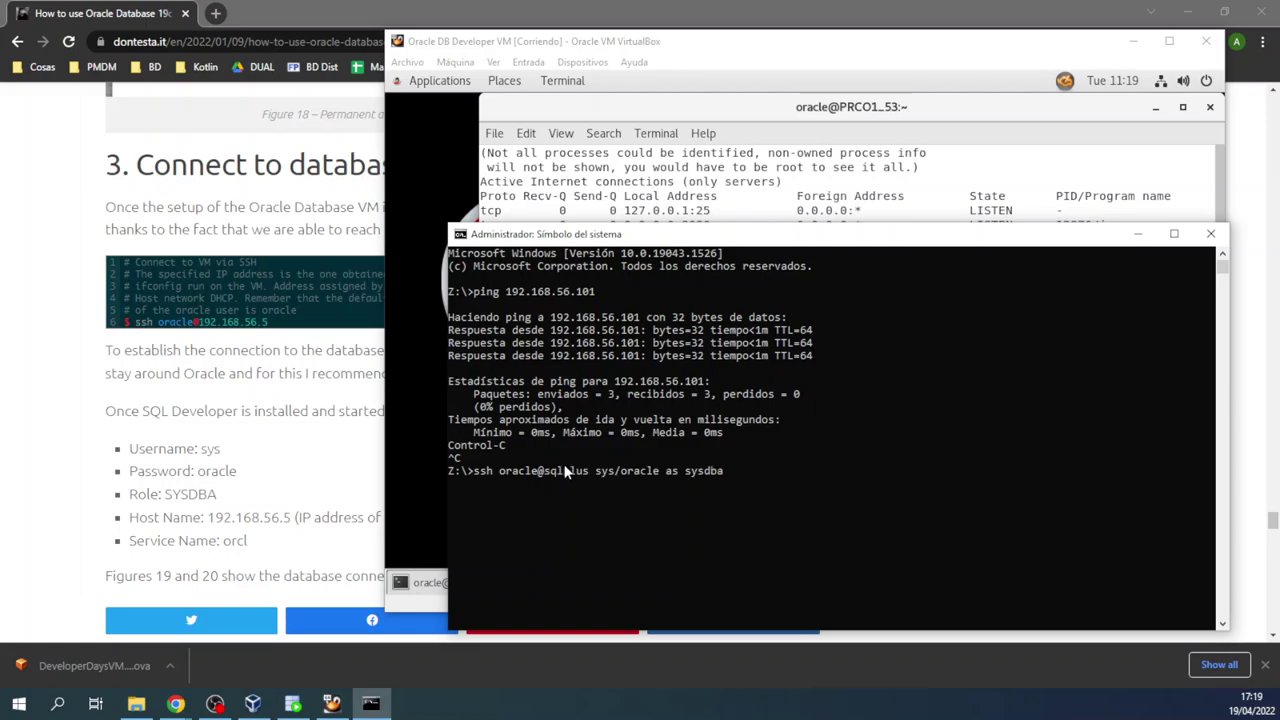
{"action": "key", "text": "BackSpace"}
{"action": "key", "text": "BackSpace"}
{"action": "key", "text": "BackSpace"}
{"action": "key", "text": "BackSpace"}
{"action": "key", "text": "BackSpace"}
{"action": "key", "text": "BackSpace"}
{"action": "key", "text": "BackSpace"}
{"action": "key", "text": "BackSpace"}
{"action": "key", "text": "BackSpace"}
{"action": "key", "text": "BackSpace"}
{"action": "key", "text": "BackSpace"}
{"action": "key", "text": "BackSpace"}
{"action": "key", "text": "BackSpace"}
{"action": "key", "text": "BackSpace"}
{"action": "key", "text": "BackSpace"}
{"action": "key", "text": "BackSpace"}
{"action": "key", "text": "BackSpace"}
{"action": "key", "text": "BackSpace"}
{"action": "key", "text": "BackSpace"}
{"action": "key", "text": "BackSpace"}
{"action": "key", "text": "BackSpace"}
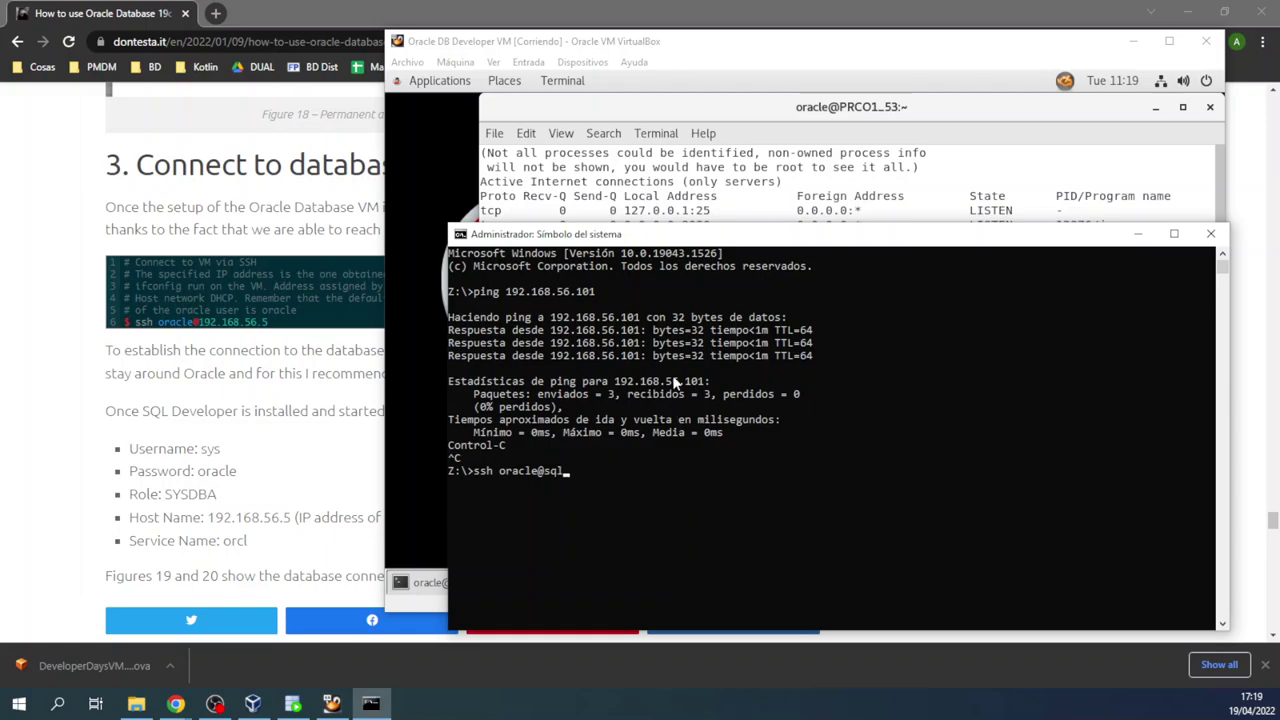
Step: Run ifconfig in the VM and copy the eth1 address 192.168.56.101
{"action": "left_click", "coordinate": [676, 172]}
{"action": "type", "text": "ifconfig"}
{"action": "key", "text": "Return"}
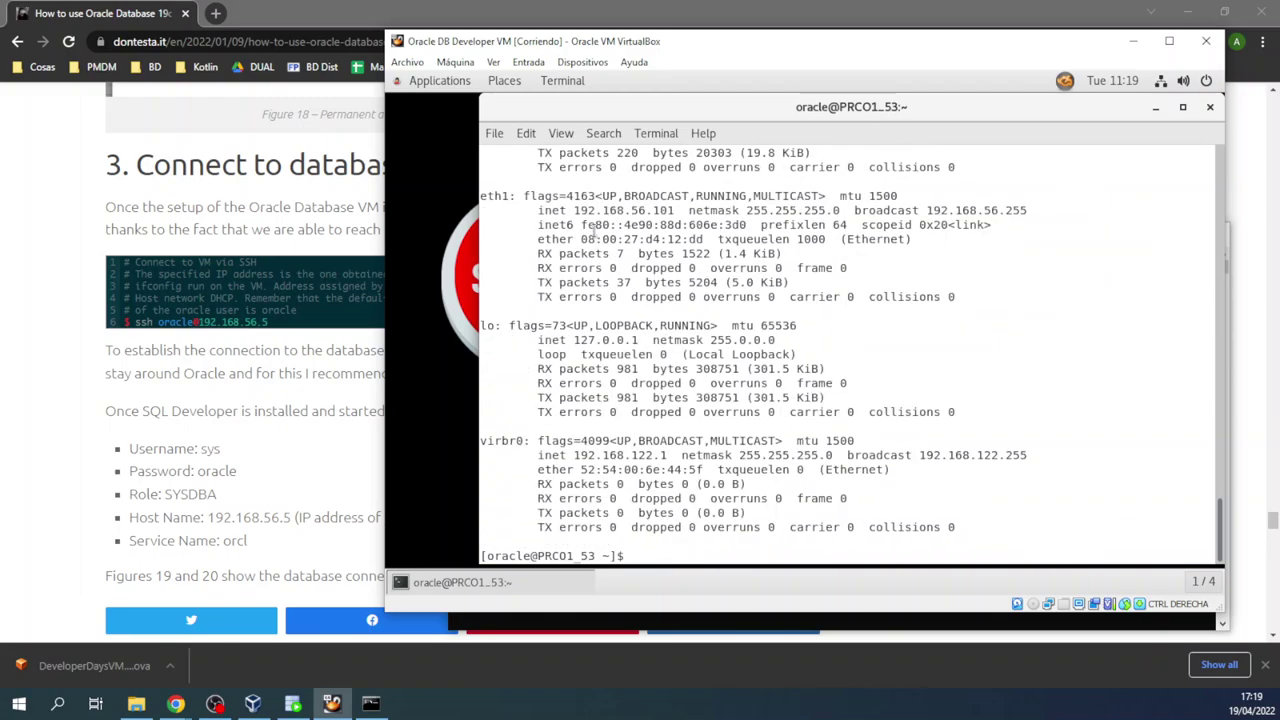
{"action": "left_click_drag", "start_coordinate": [574, 210], "coordinate": [674, 211]}
{"action": "right_click", "coordinate": [674, 211]}
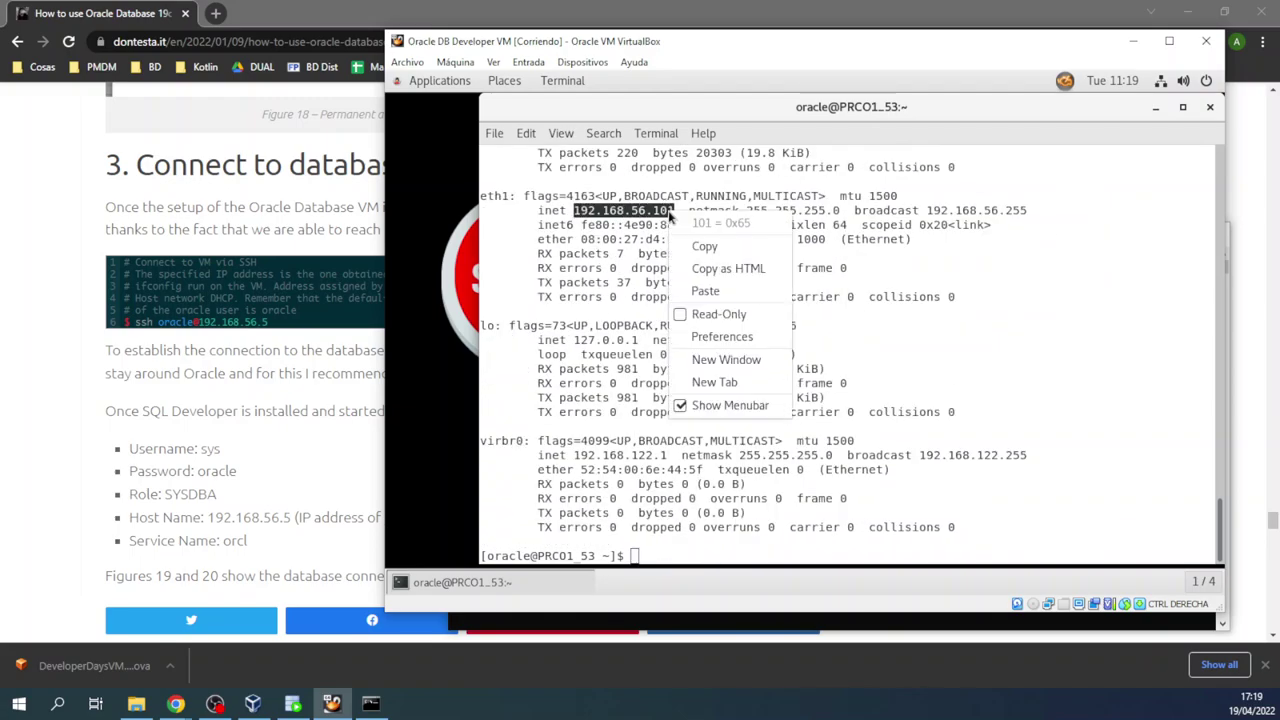
{"action": "left_click", "coordinate": [688, 246]}
{"action": "mouse_move", "coordinate": [370, 703]}
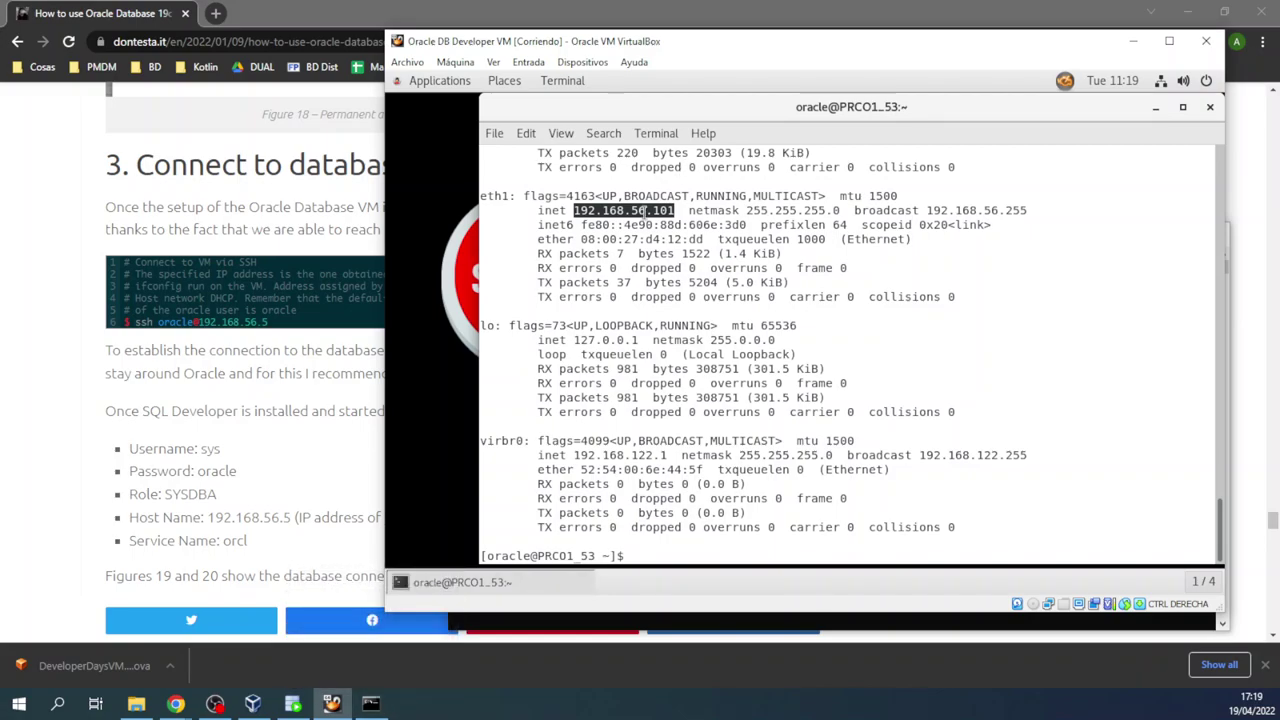
{"action": "scroll", "coordinate": [650, 245], "scroll_direction": "up", "scroll_amount": 3}
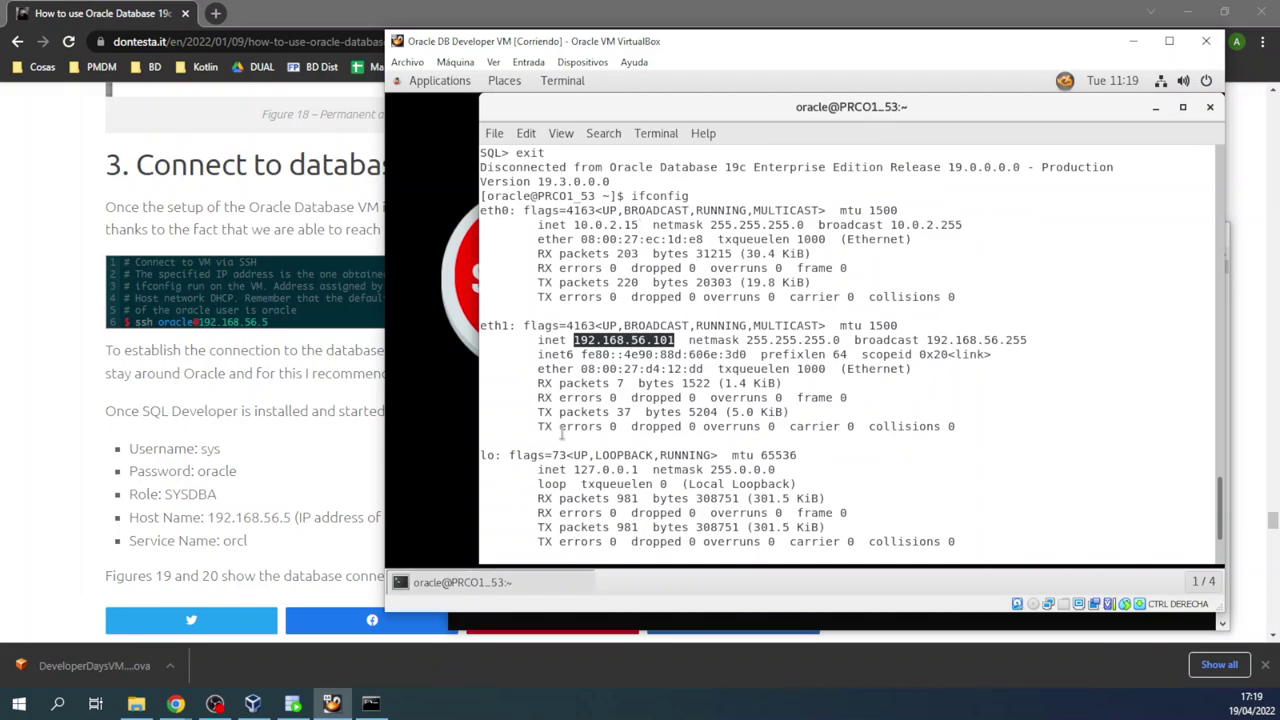
{"action": "scroll", "coordinate": [565, 430], "scroll_direction": "down", "scroll_amount": 3}
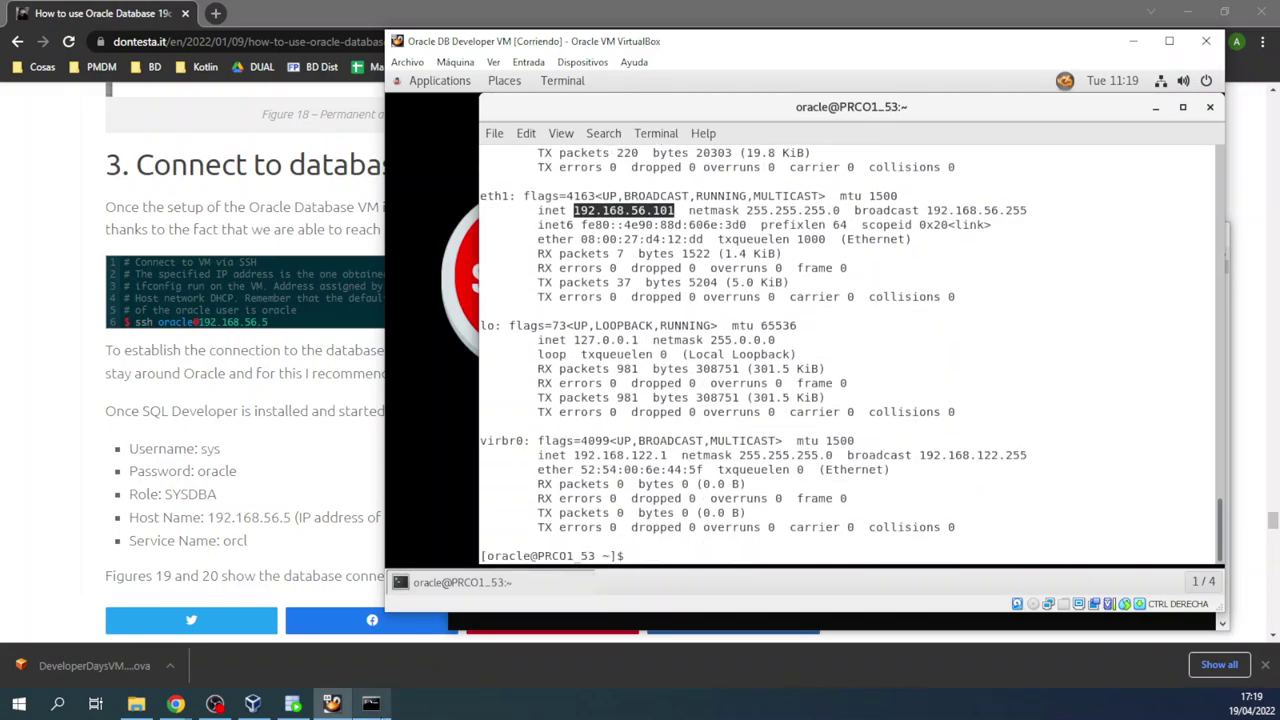
{"action": "left_click", "coordinate": [371, 703]}
{"action": "right_click", "coordinate": [561, 467]}
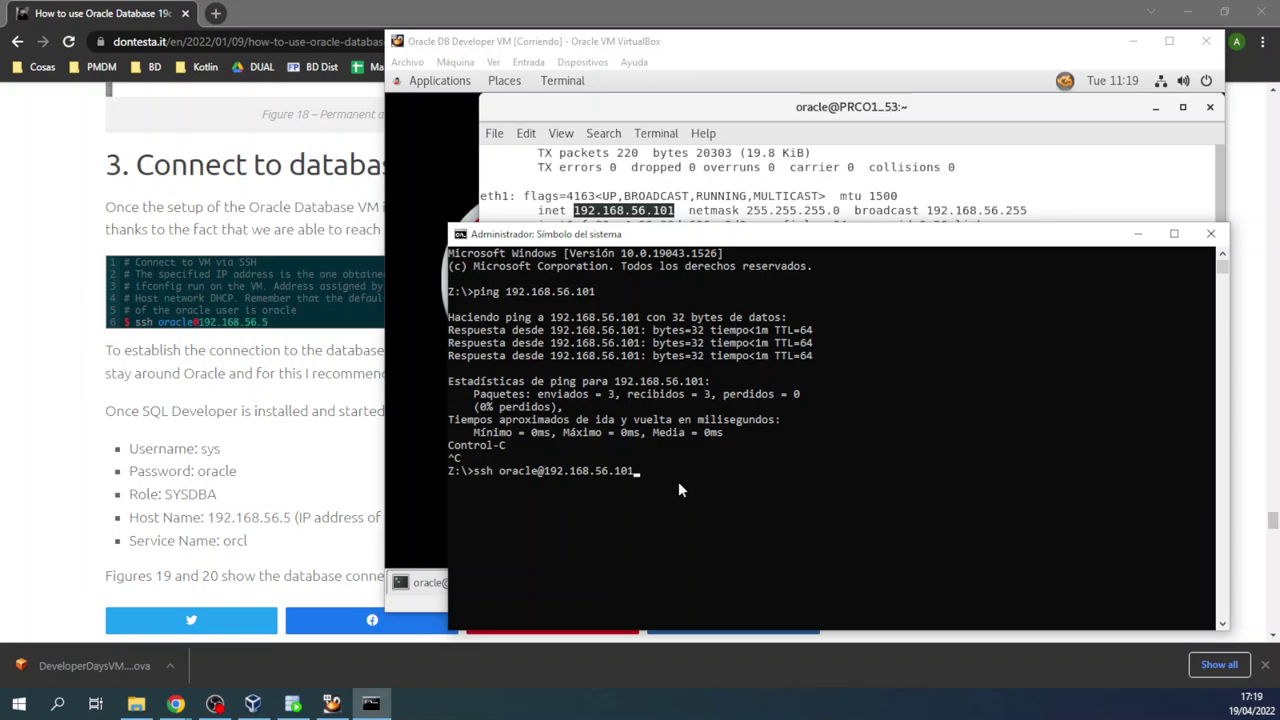
{"action": "key", "text": "Return"}
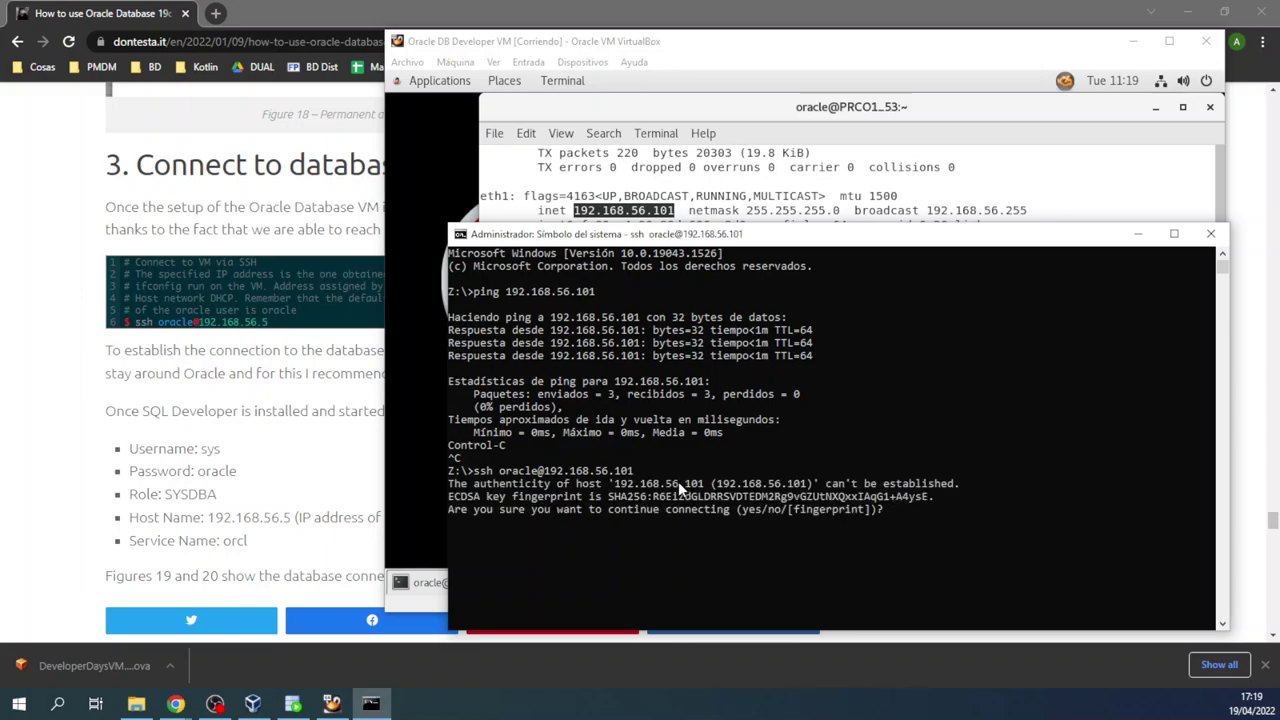
{"action": "type", "text": "yes"}
{"action": "key", "text": "Return"}
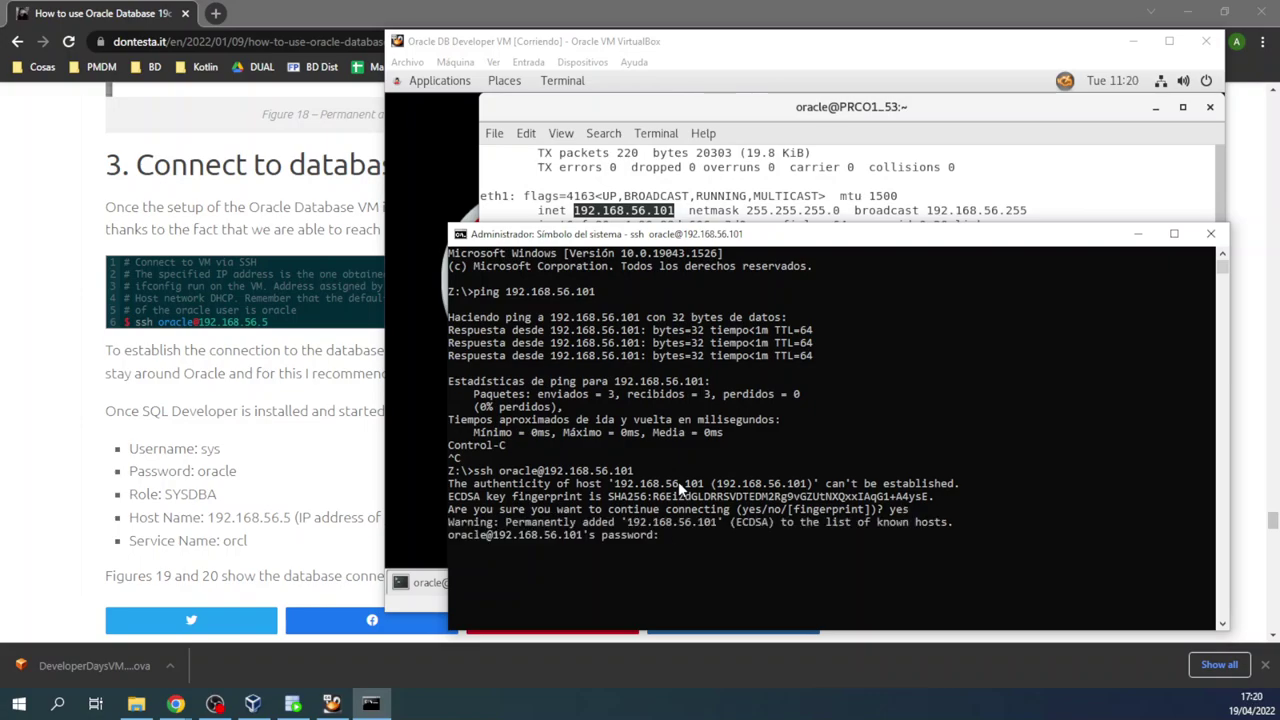
{"action": "key", "text": "Return"}
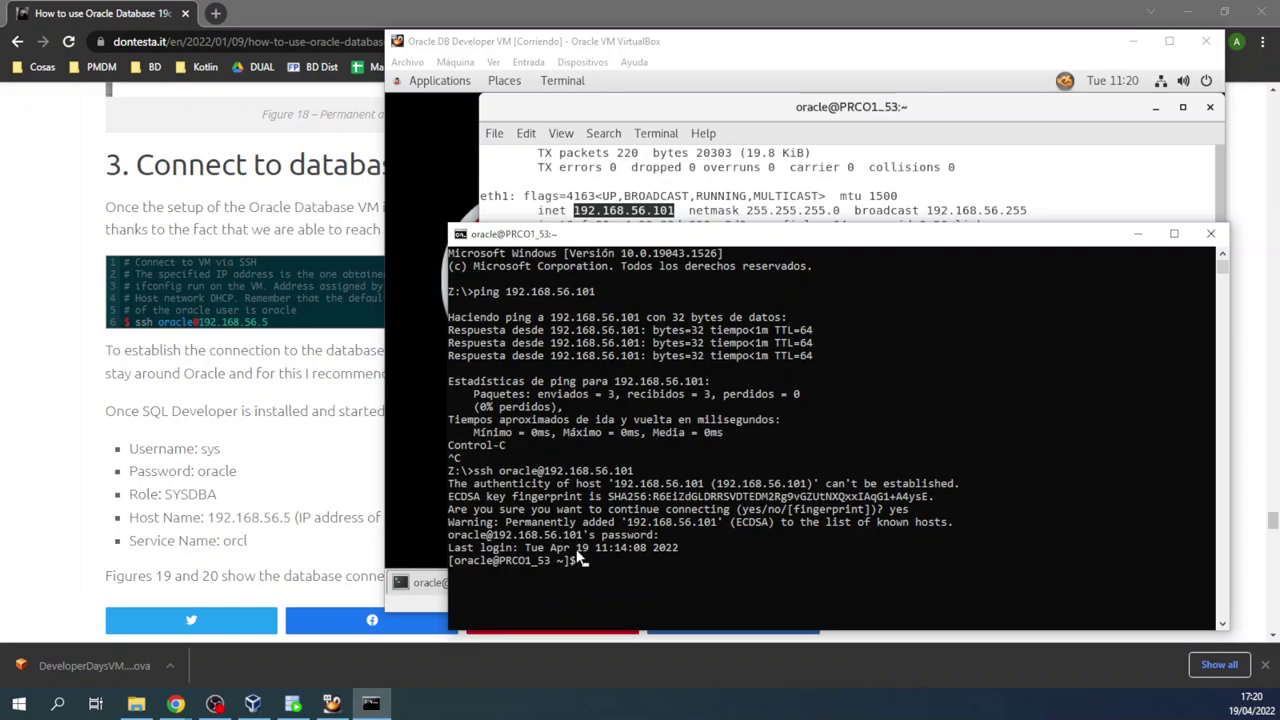
{"action": "left_click", "coordinate": [613, 562]}
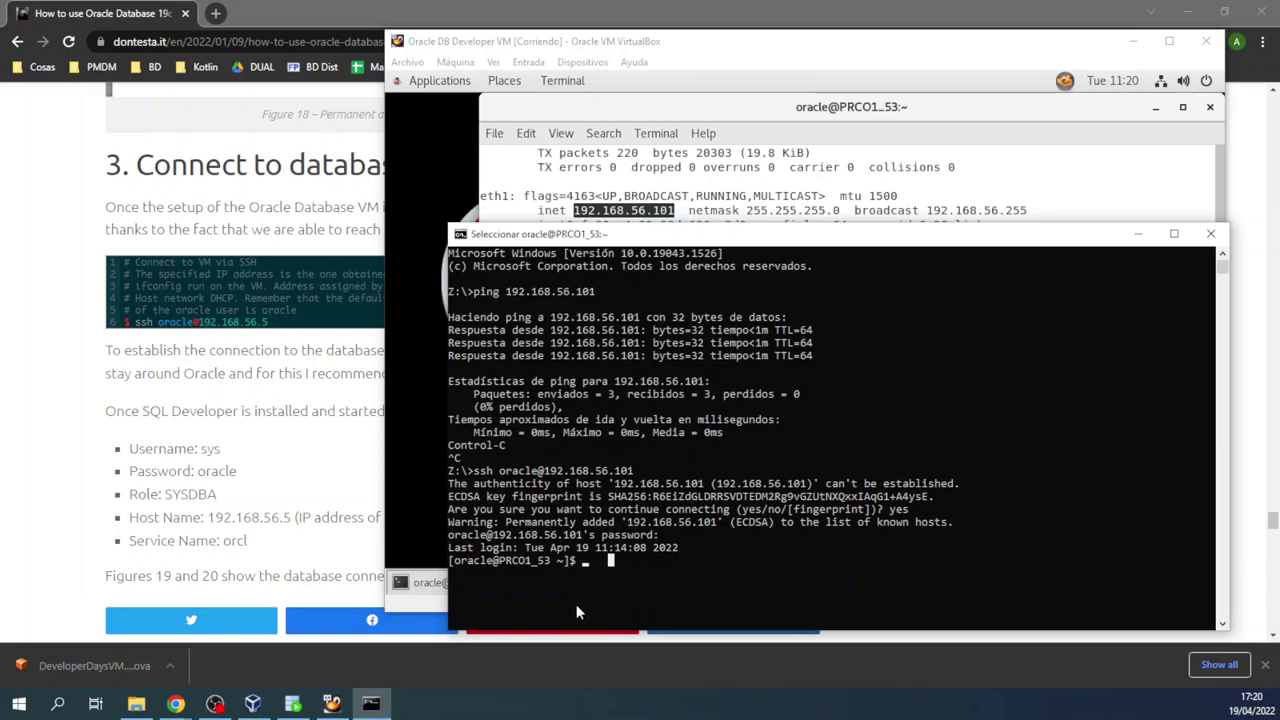
Step: Close the command prompt, then restore and reposition the SQL Developer window
{"action": "left_click", "coordinate": [1206, 236]}
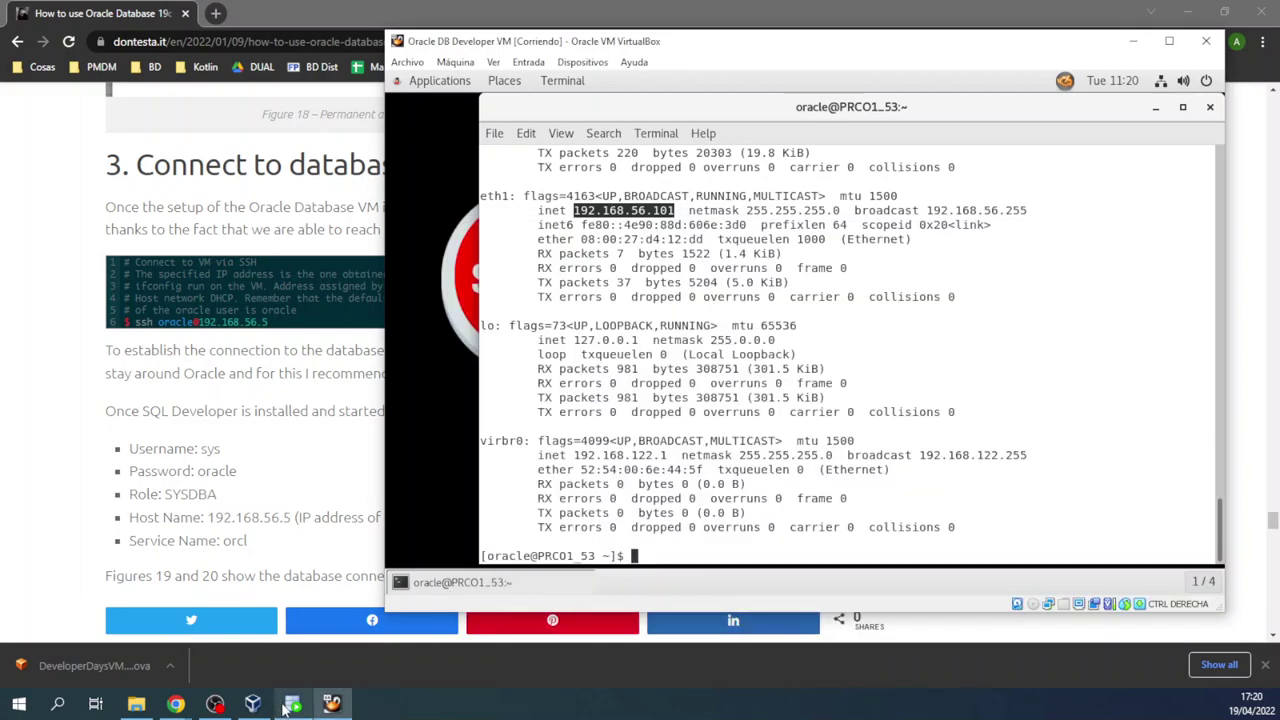
{"action": "left_click", "coordinate": [292, 703]}
{"action": "double_click", "coordinate": [396, 12]}
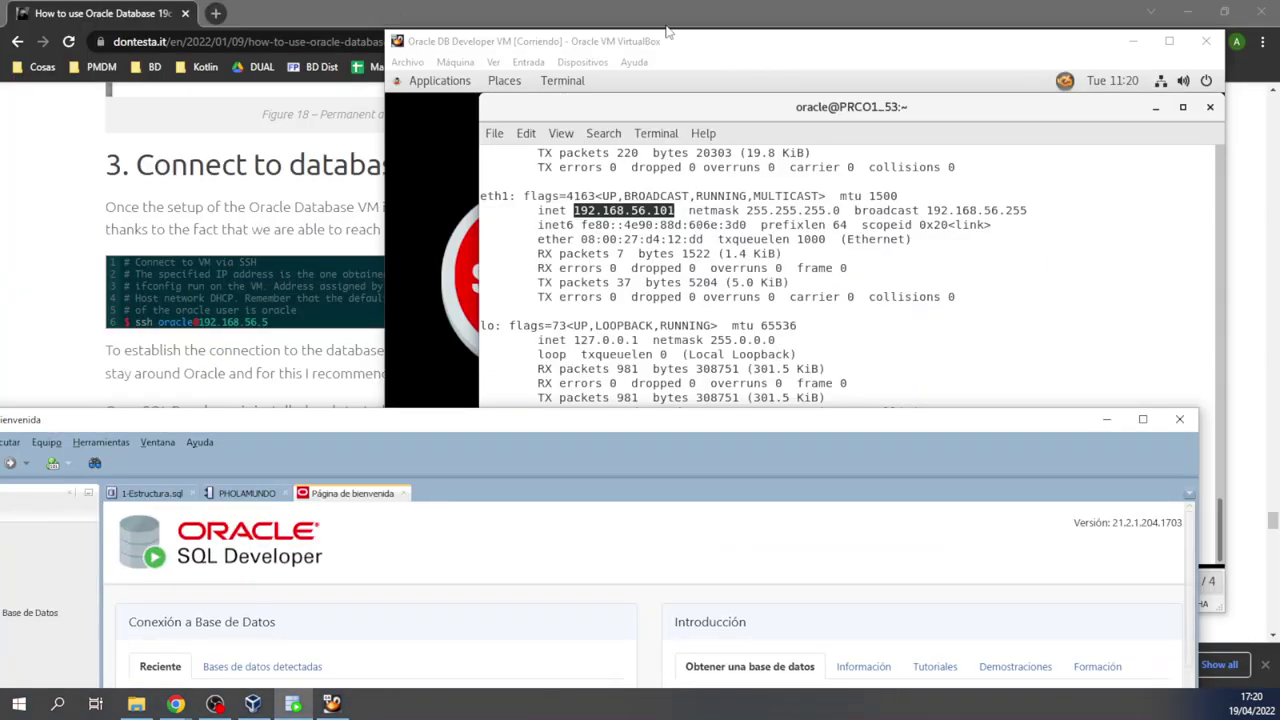
{"action": "left_click_drag", "start_coordinate": [622, 440], "coordinate": [864, 82]}
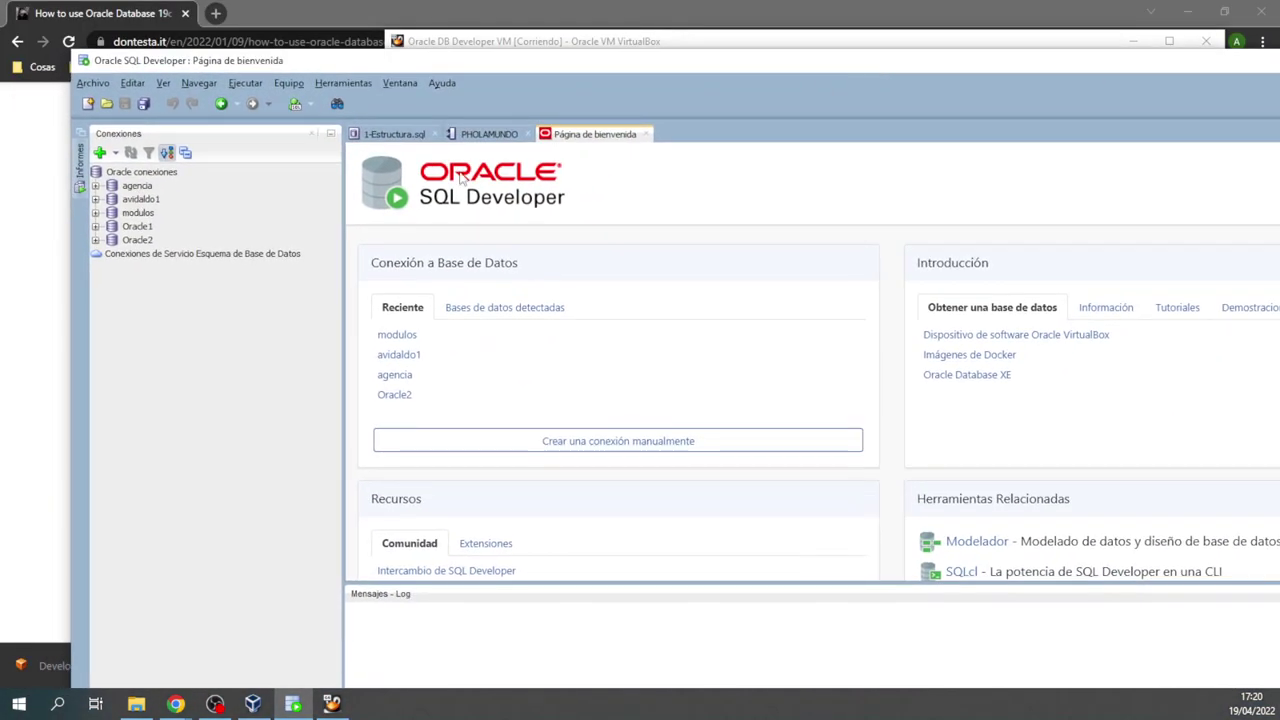
{"action": "left_click", "coordinate": [136, 186]}
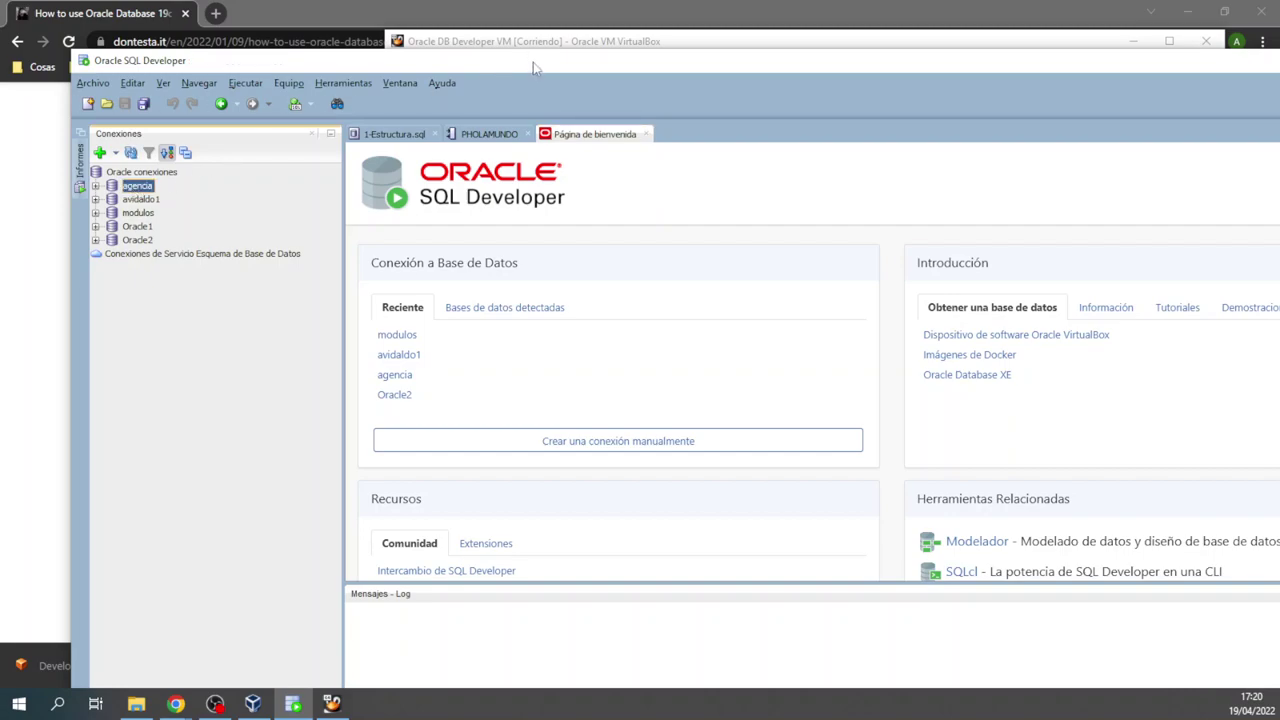
{"action": "left_click_drag", "start_coordinate": [536, 68], "coordinate": [488, 57]}
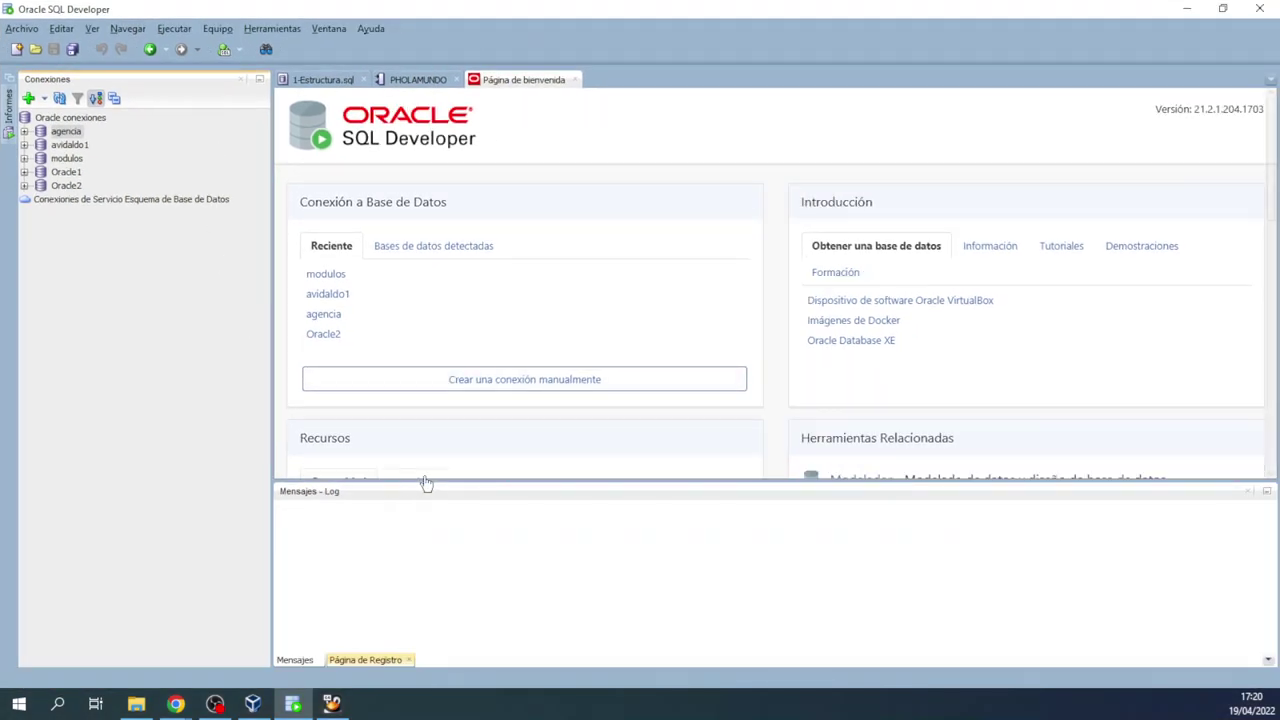
{"action": "left_click", "coordinate": [70, 146]}
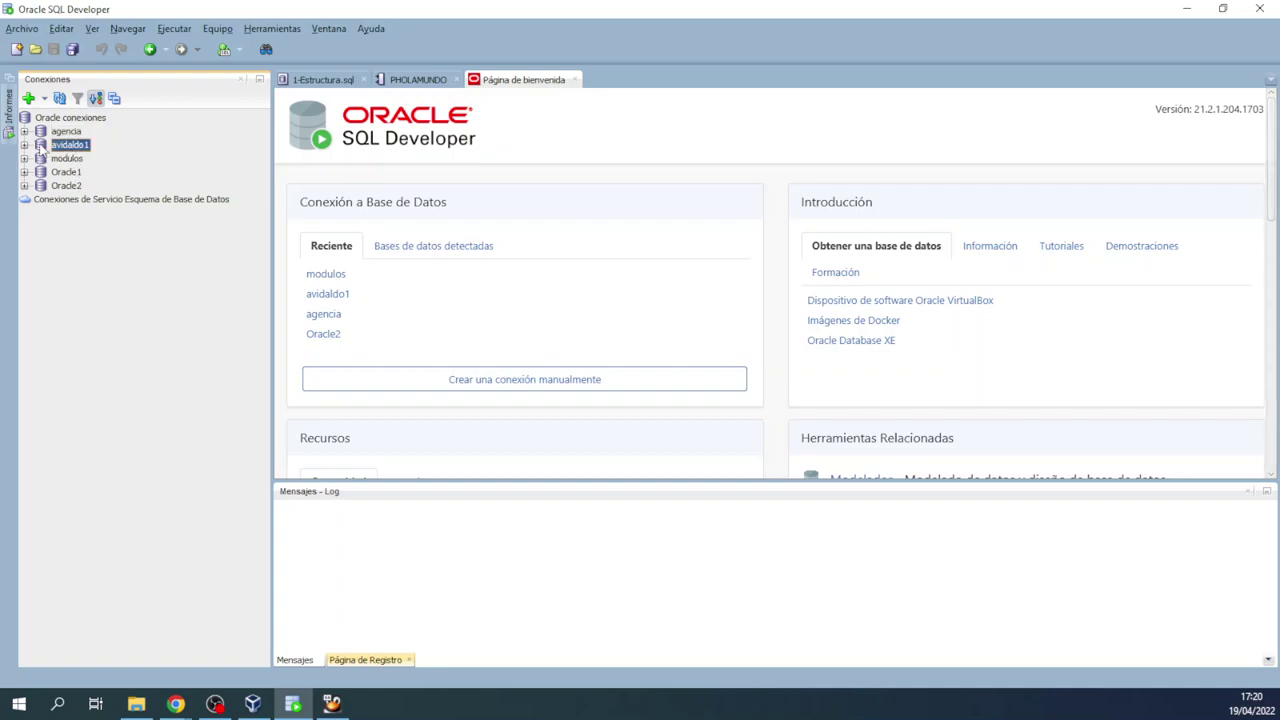
Step: Log into the agencia connection with its password and dismiss the ORA-12505 error
{"action": "double_click", "coordinate": [50, 133]}
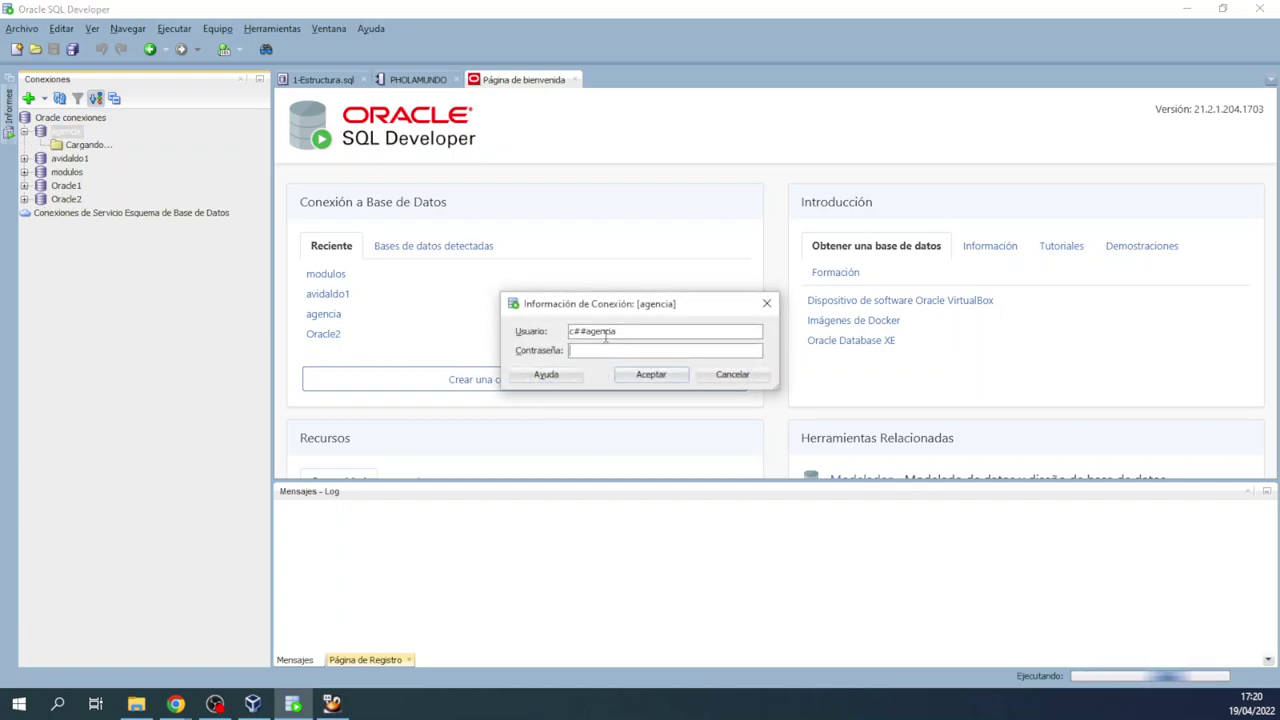
{"action": "left_click_drag", "start_coordinate": [618, 331], "coordinate": [588, 345]}
{"action": "left_click", "coordinate": [588, 350]}
{"action": "type", "text": "agencia"}
{"action": "left_click", "coordinate": [652, 374]}
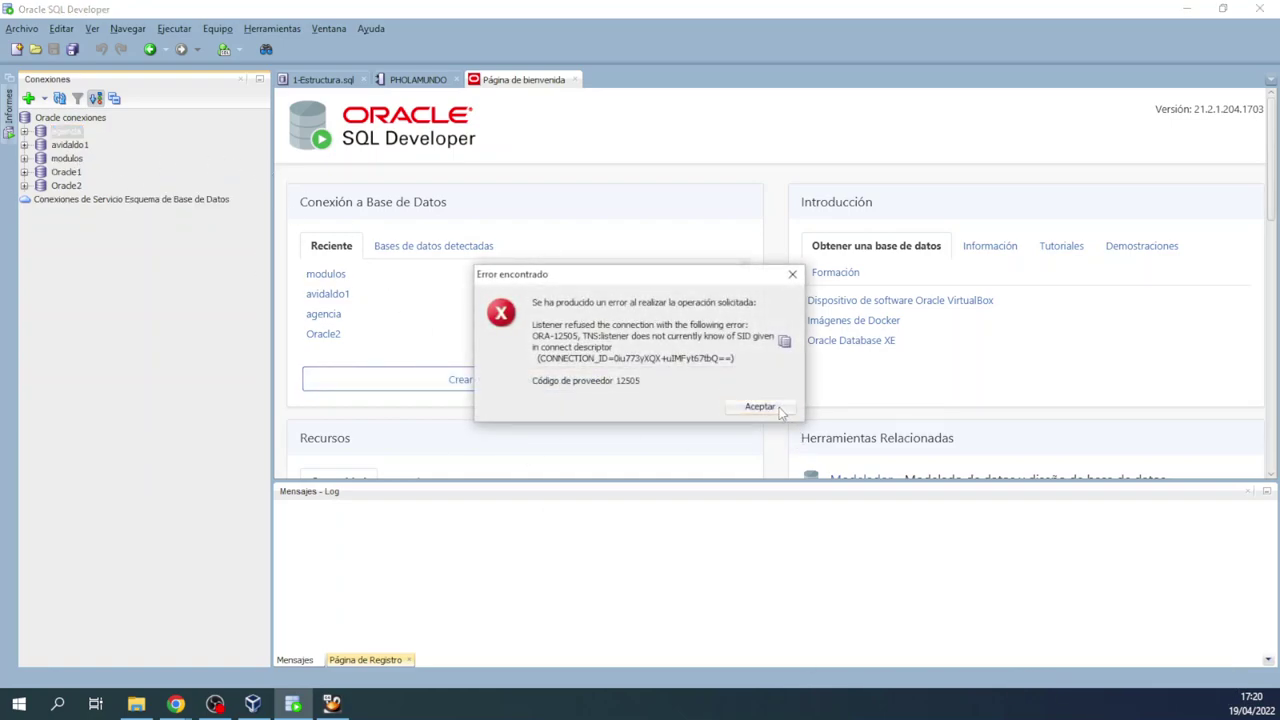
{"action": "left_click", "coordinate": [765, 410]}
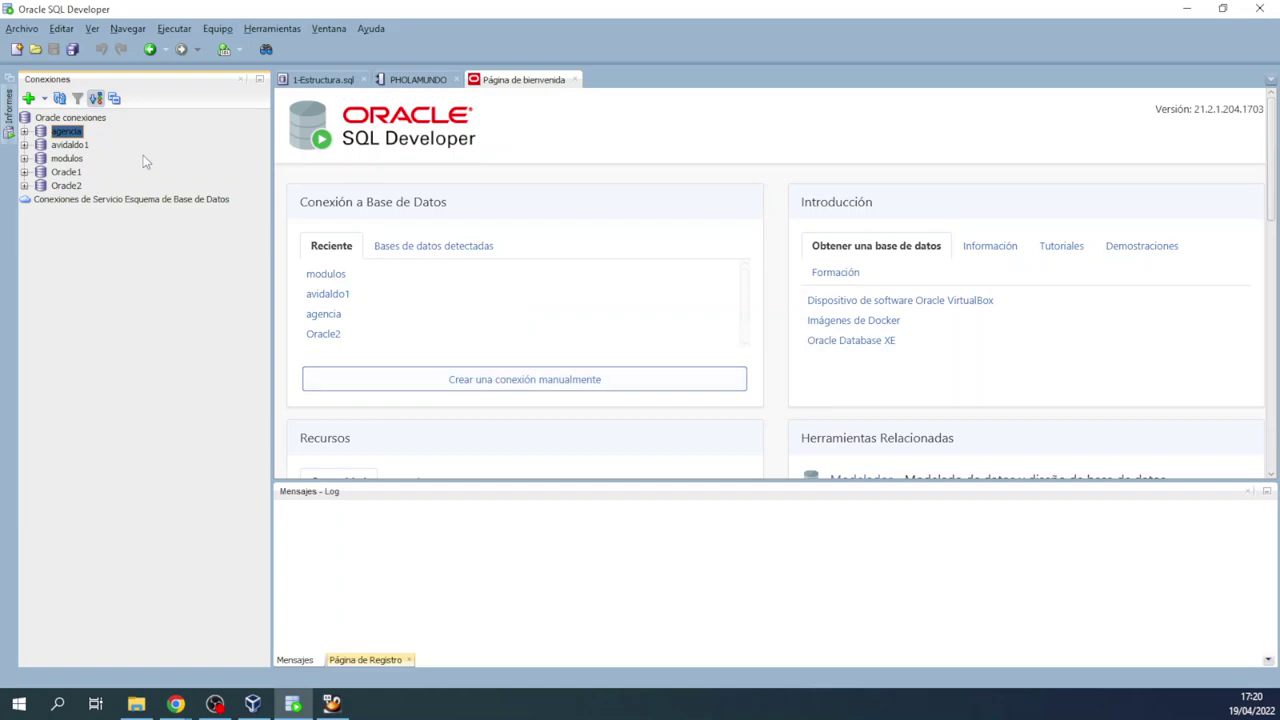
Step: Delete the agencia, avidaldo1 and modulos connections
{"action": "right_click", "coordinate": [66, 134]}
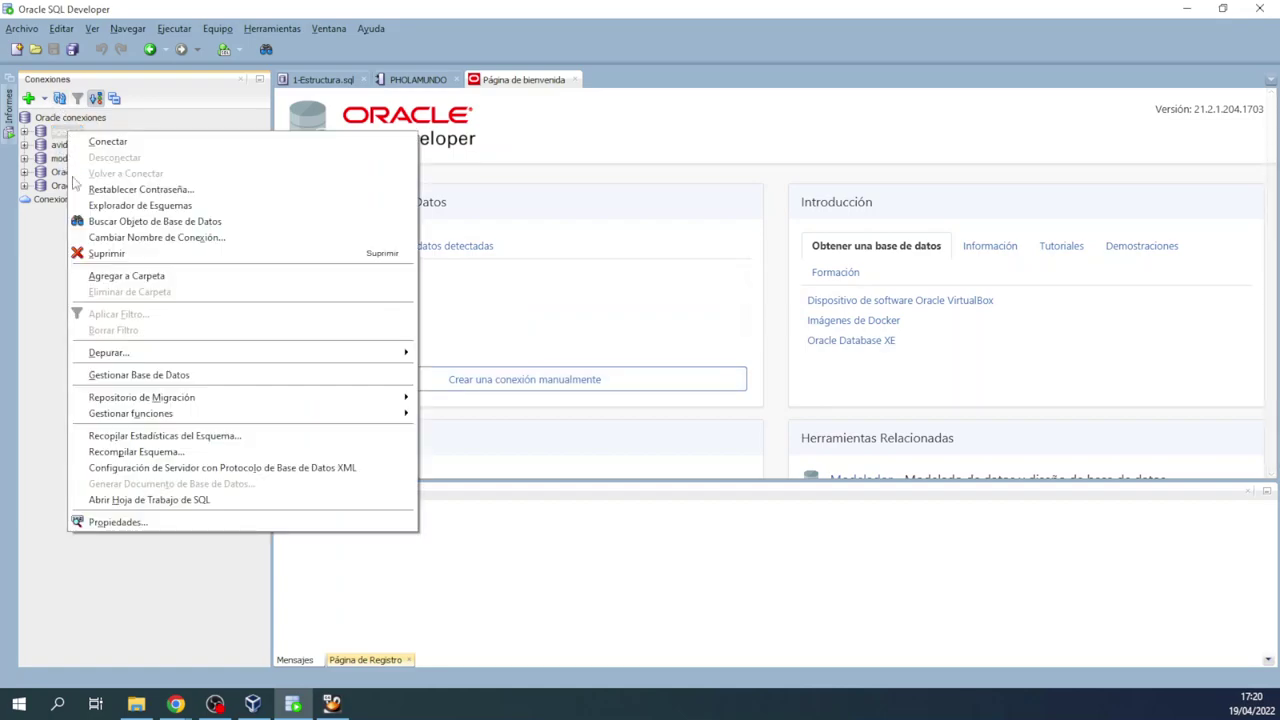
{"action": "left_click", "coordinate": [106, 253]}
{"action": "left_click", "coordinate": [706, 382]}
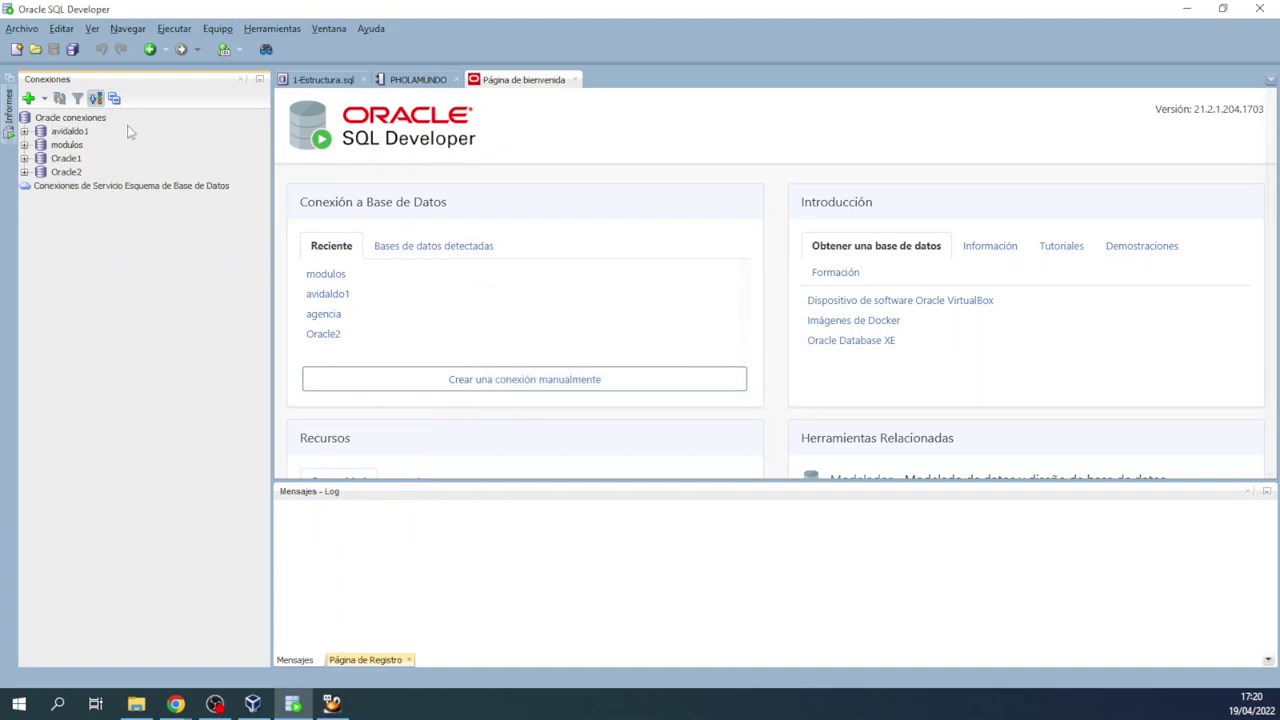
{"action": "right_click", "coordinate": [66, 133]}
{"action": "left_click", "coordinate": [145, 254]}
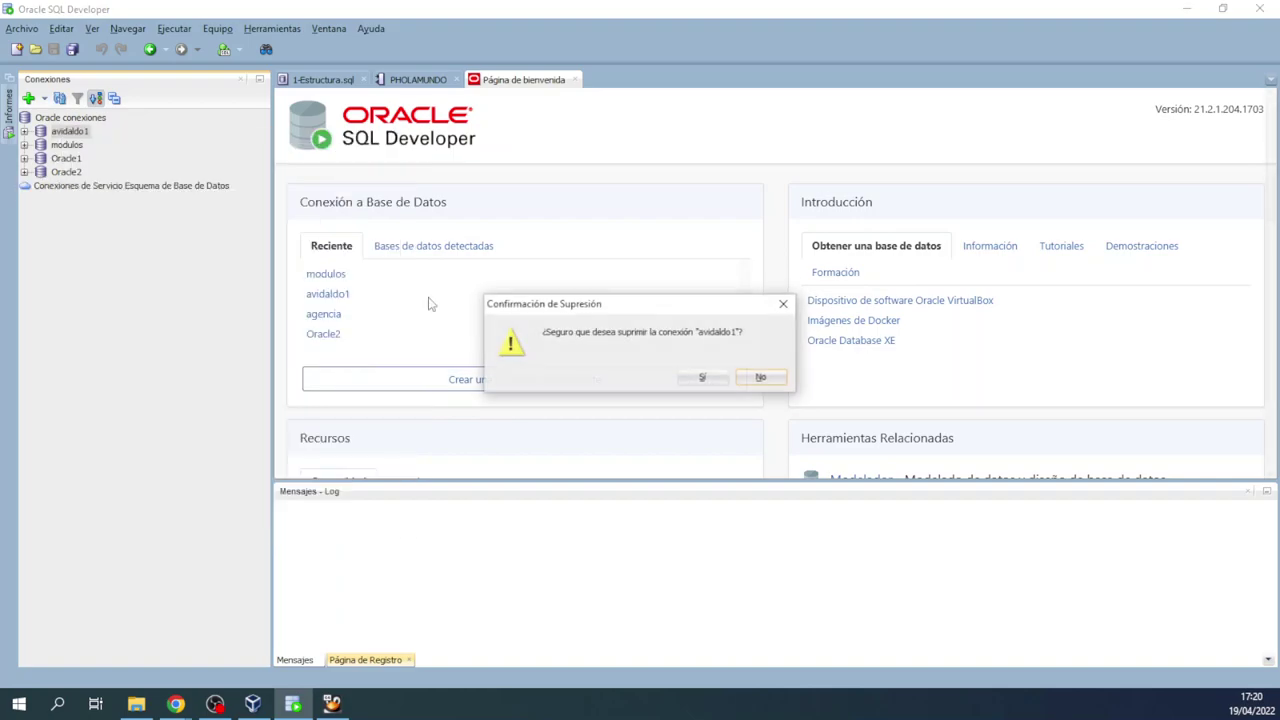
{"action": "left_click", "coordinate": [702, 377]}
{"action": "right_click", "coordinate": [62, 131]}
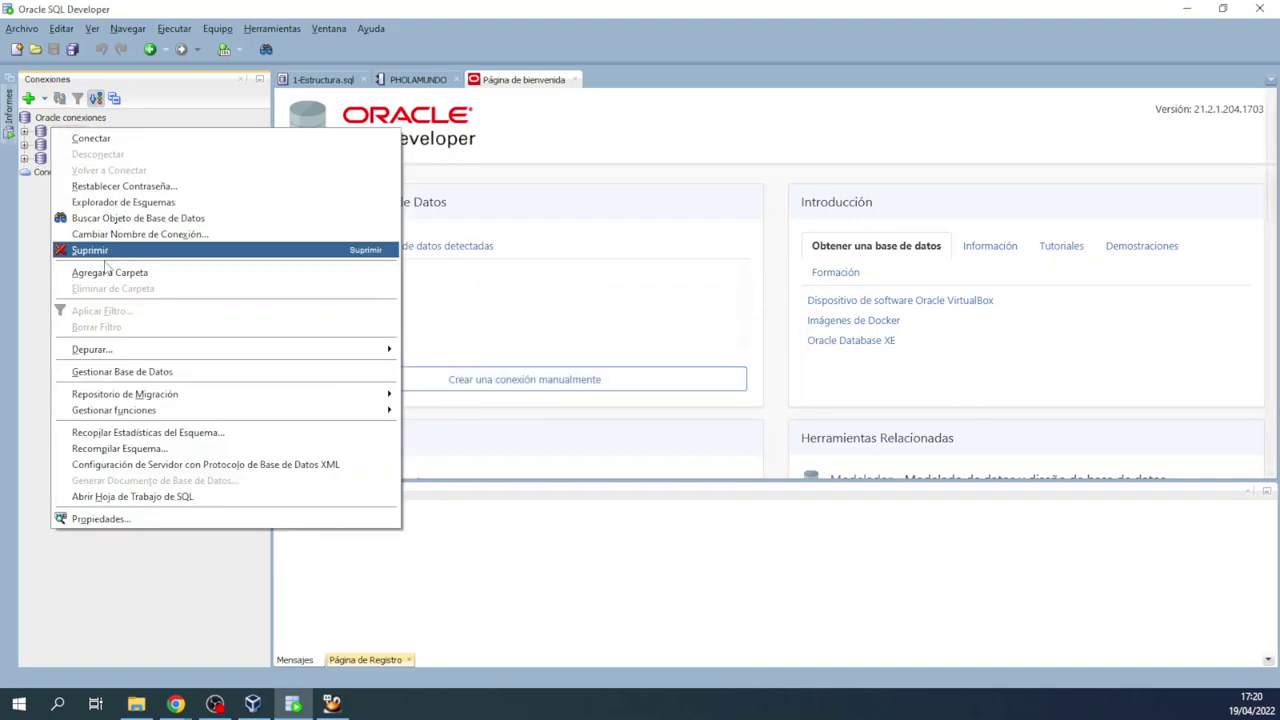
{"action": "left_click", "coordinate": [91, 250]}
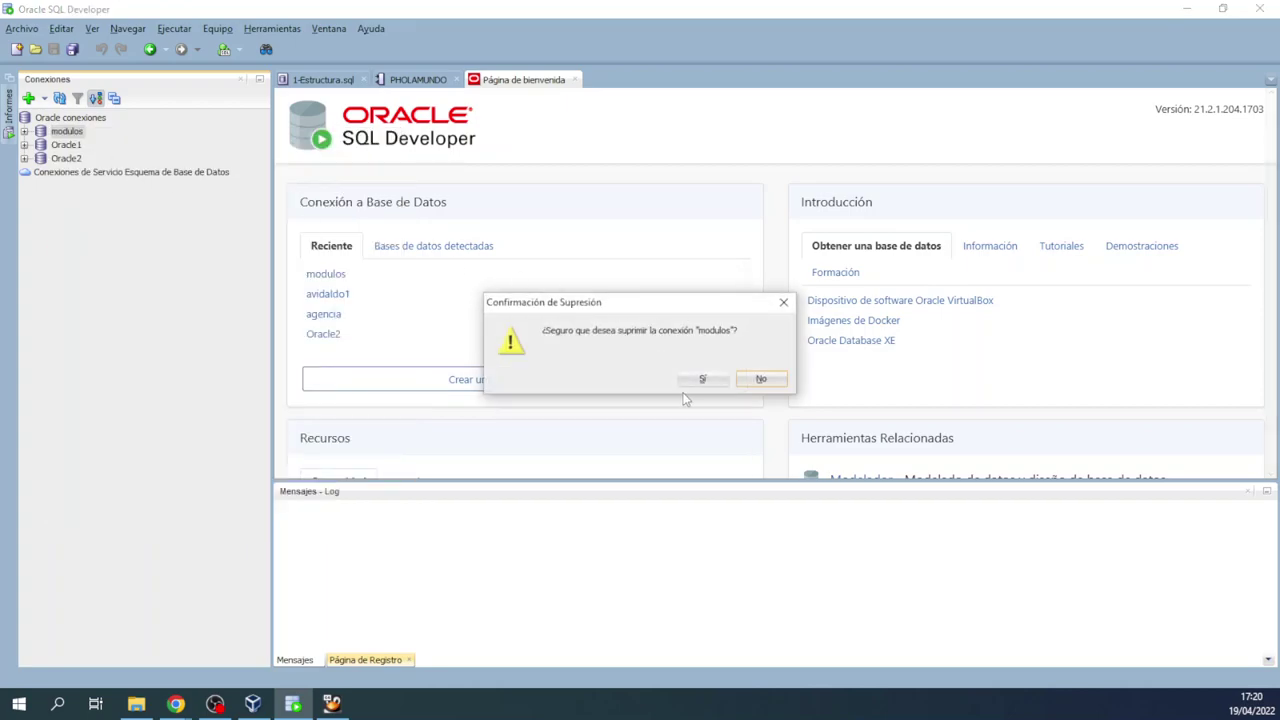
{"action": "left_click", "coordinate": [695, 379]}
Step: Delete the Oracle1 and Oracle2 connections, leaving the Conexiones list empty
{"action": "right_click", "coordinate": [66, 131]}
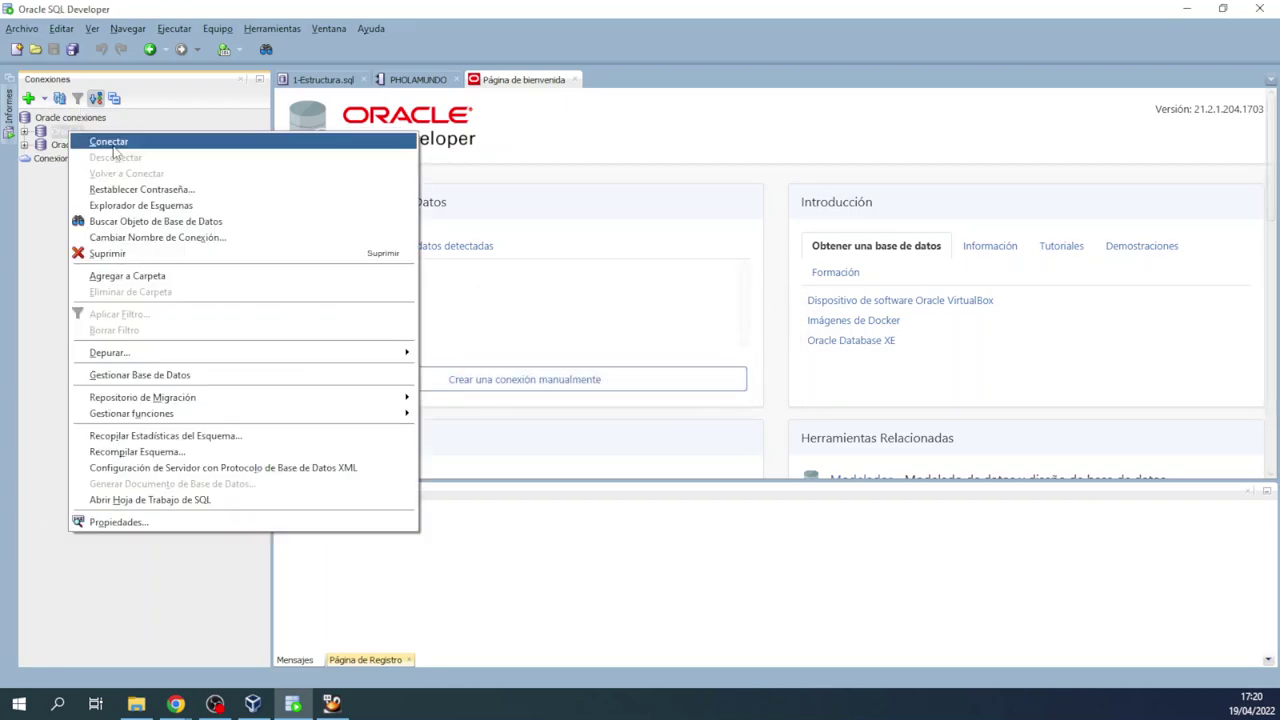
{"action": "left_click", "coordinate": [112, 254]}
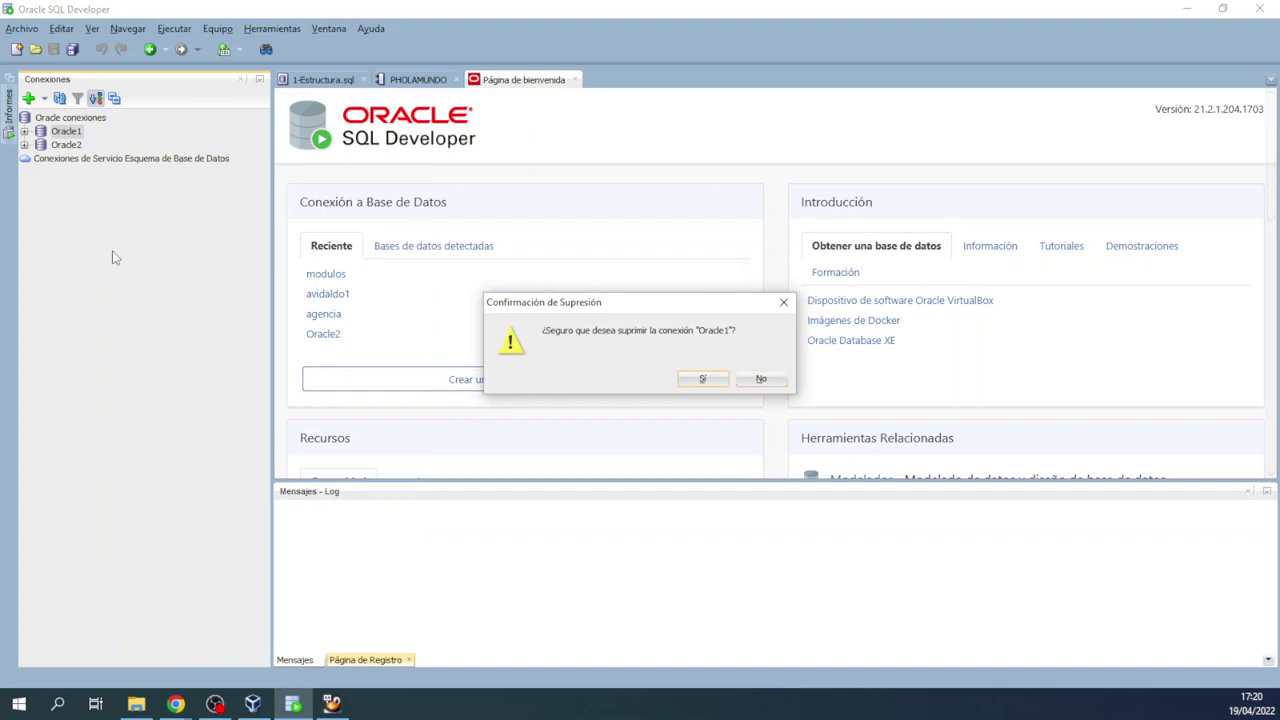
{"action": "key", "text": "alt+s"}
{"action": "right_click", "coordinate": [66, 136]}
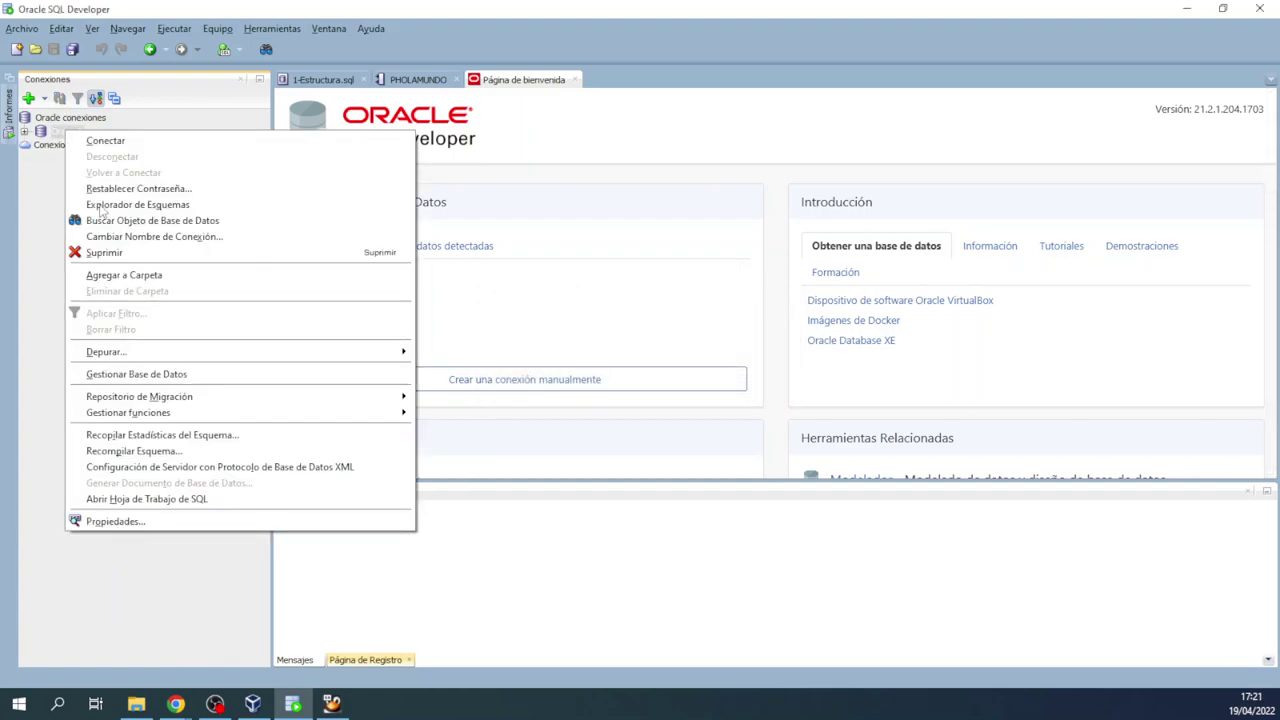
{"action": "left_click", "coordinate": [86, 249]}
{"action": "key", "text": "Return"}
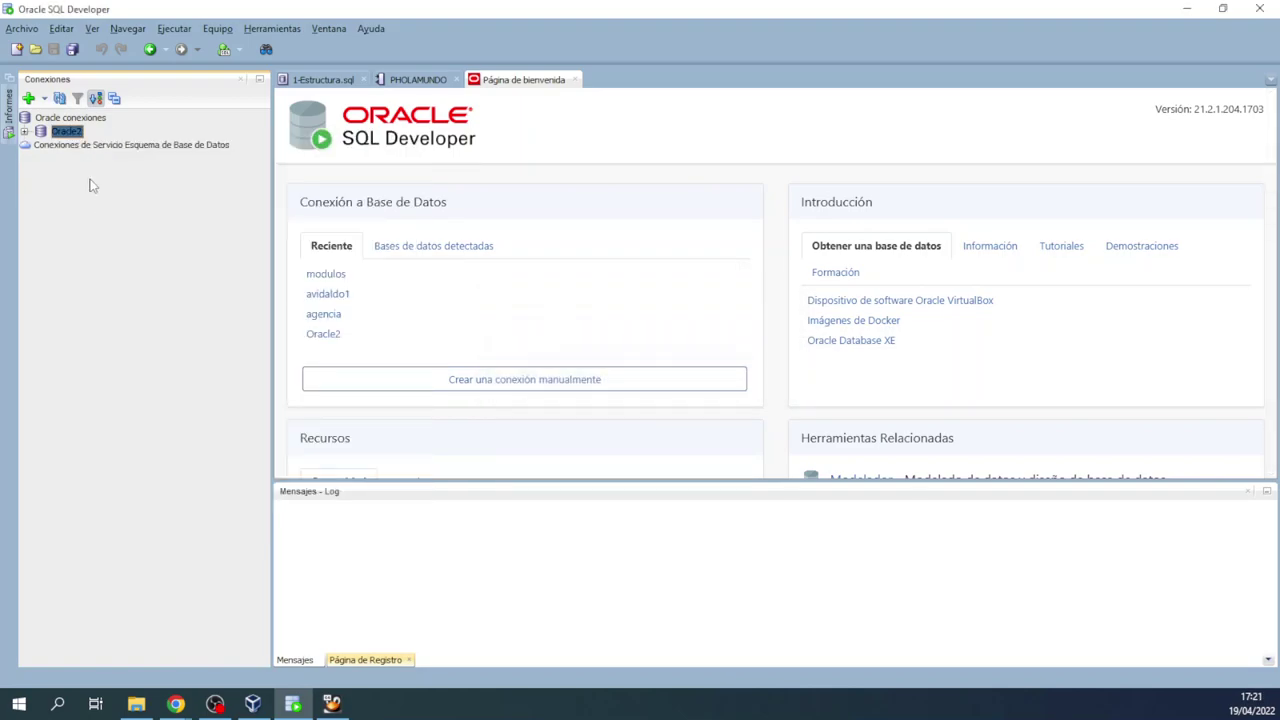
{"action": "right_click", "coordinate": [74, 131]}
{"action": "left_click", "coordinate": [124, 248]}
{"action": "key", "text": "Tab"}
{"action": "key", "text": "Return"}
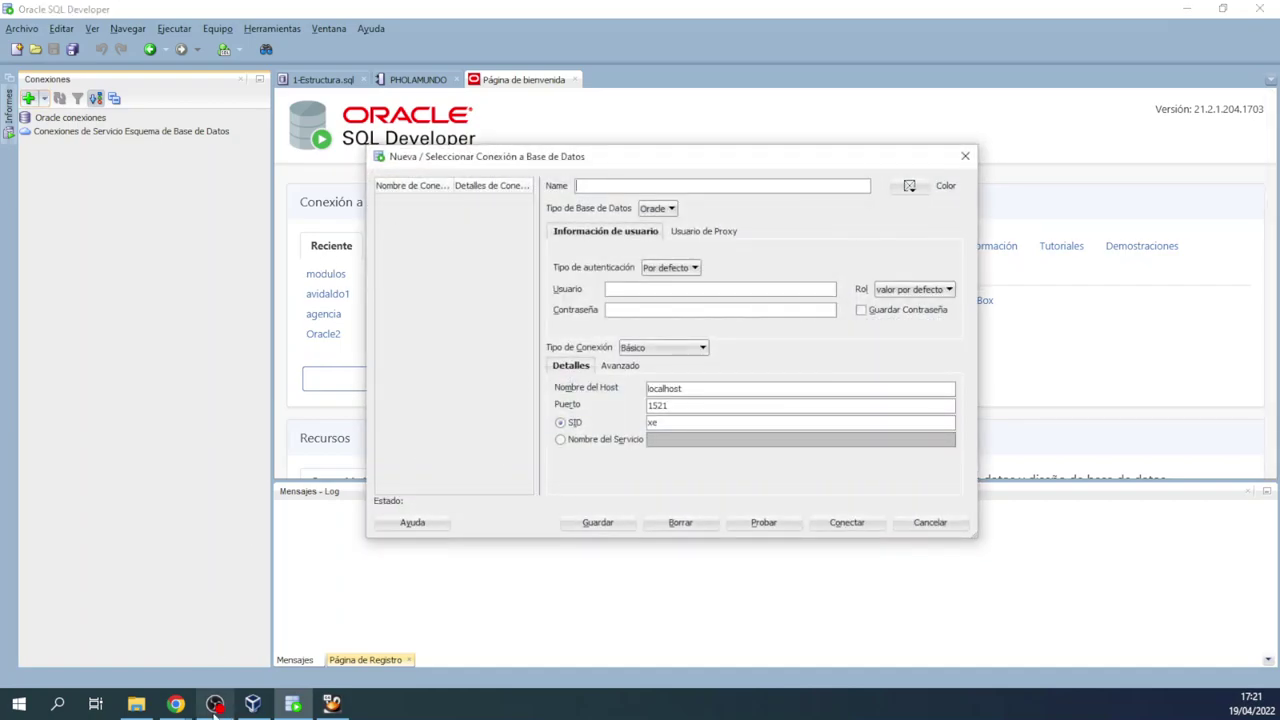
Step: Type agencia over the localhost value in the new connection form
{"action": "mouse_move", "coordinate": [342, 708]}
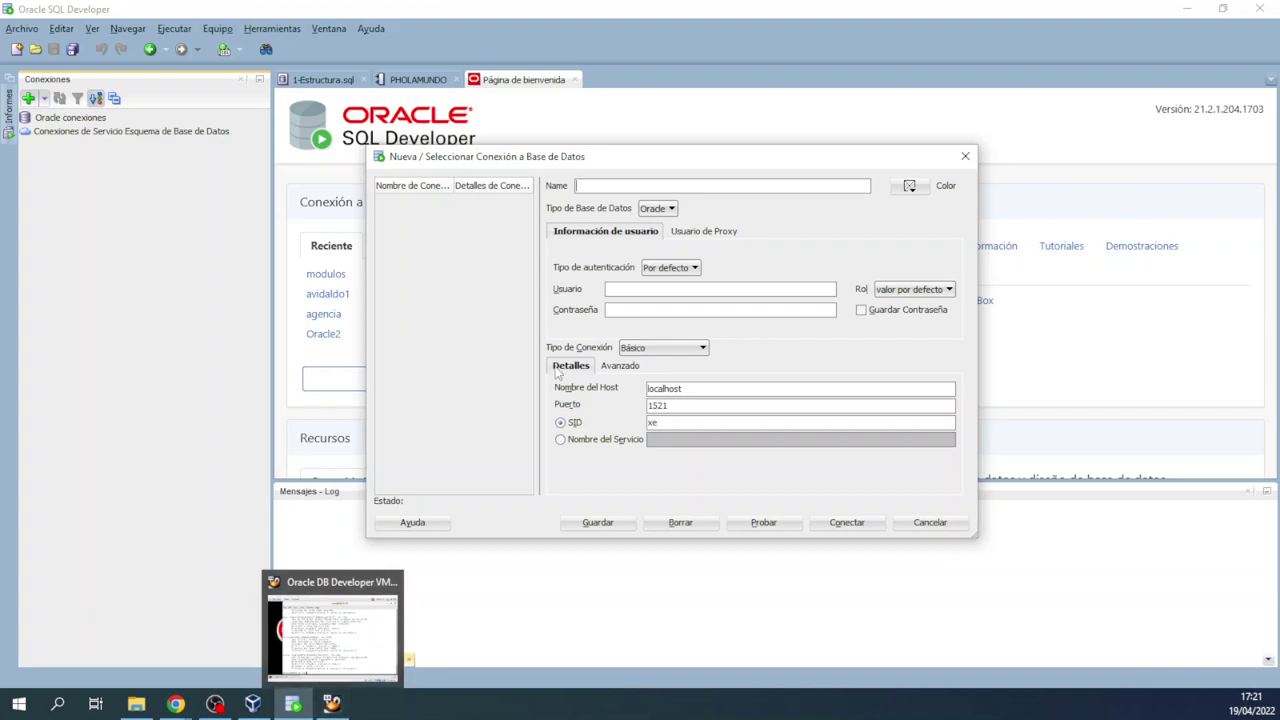
{"action": "left_click", "coordinate": [713, 386]}
{"action": "left_click_drag", "start_coordinate": [713, 386], "coordinate": [492, 393]}
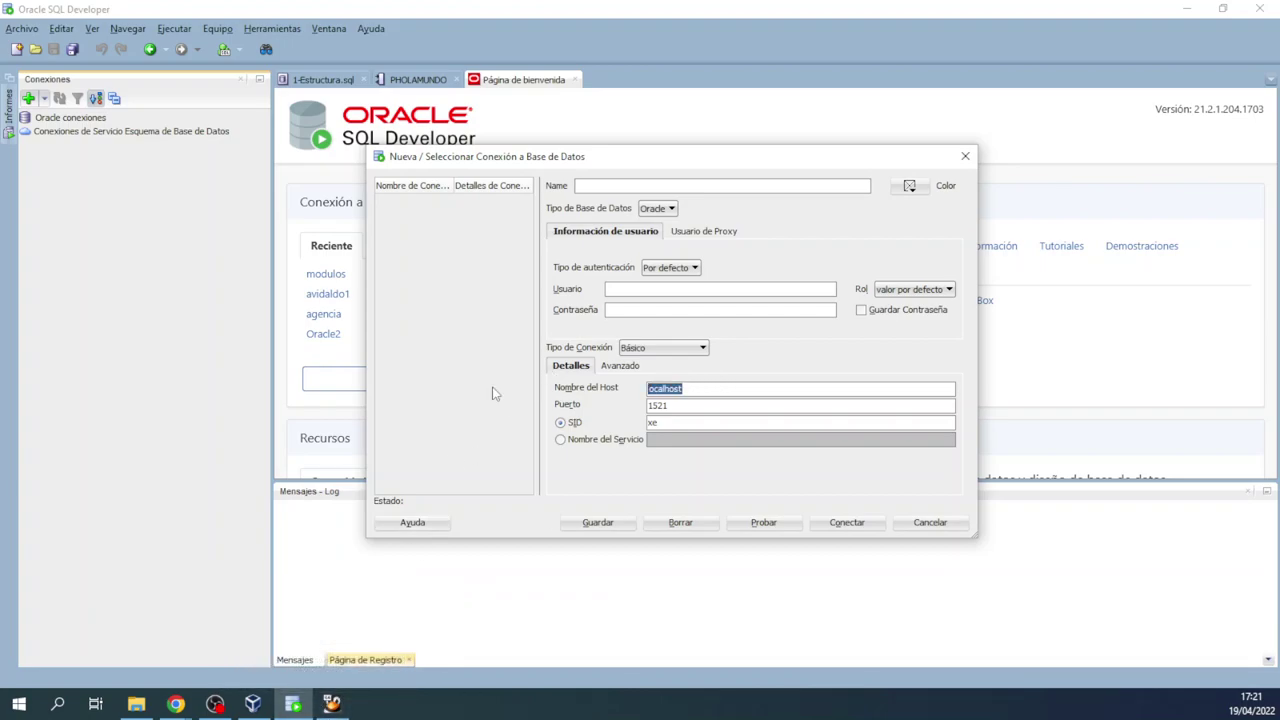
{"action": "type", "text": "agencia"}
Step: Copy the VM's eth1 IP 192.168.56.101 and paste it as the host name, keeping SID xe
{"action": "left_click", "coordinate": [331, 704]}
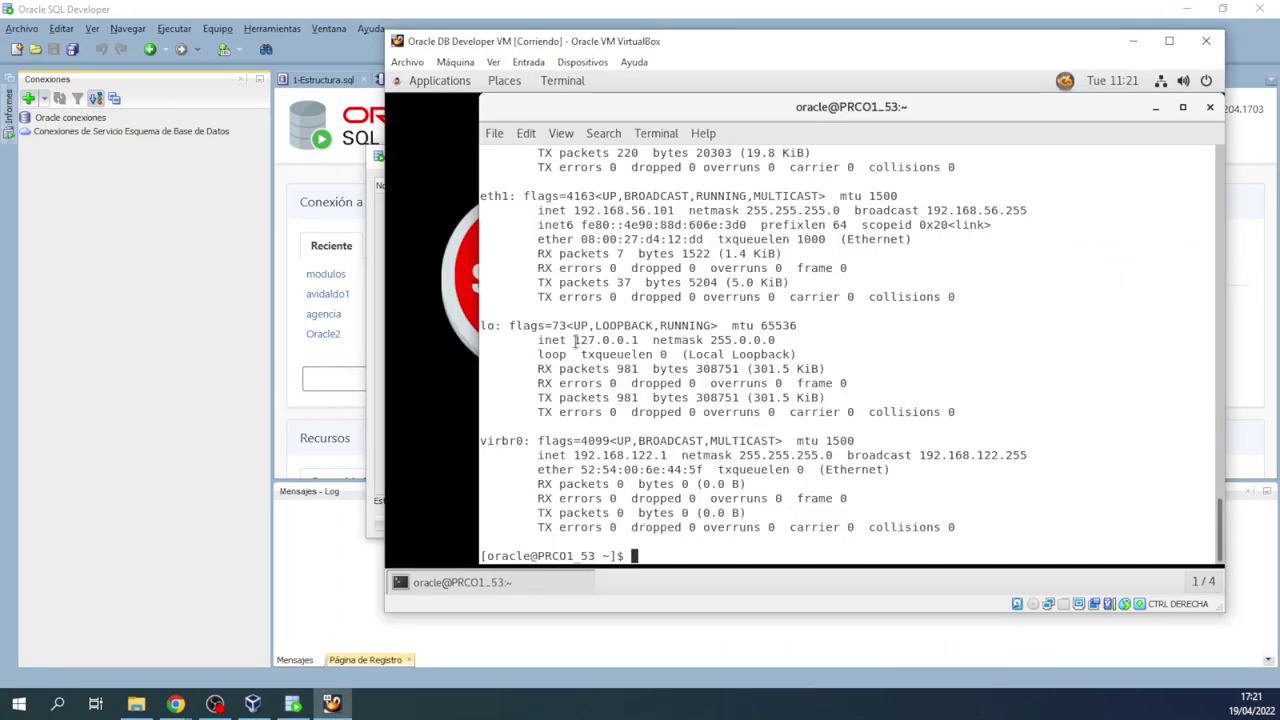
{"action": "left_click_drag", "start_coordinate": [574, 211], "coordinate": [675, 210]}
{"action": "right_click", "coordinate": [675, 210]}
{"action": "left_click", "coordinate": [712, 243]}
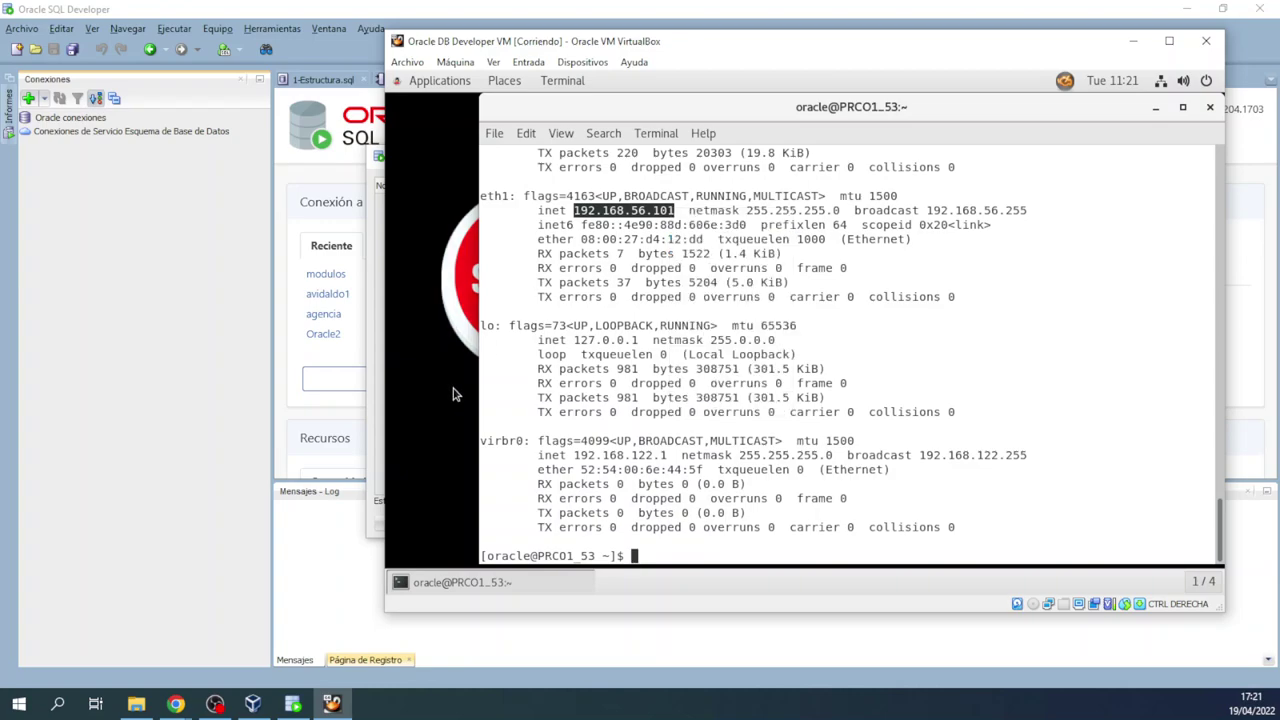
{"action": "left_click", "coordinate": [374, 522]}
{"action": "left_click_drag", "start_coordinate": [690, 395], "coordinate": [568, 396]}
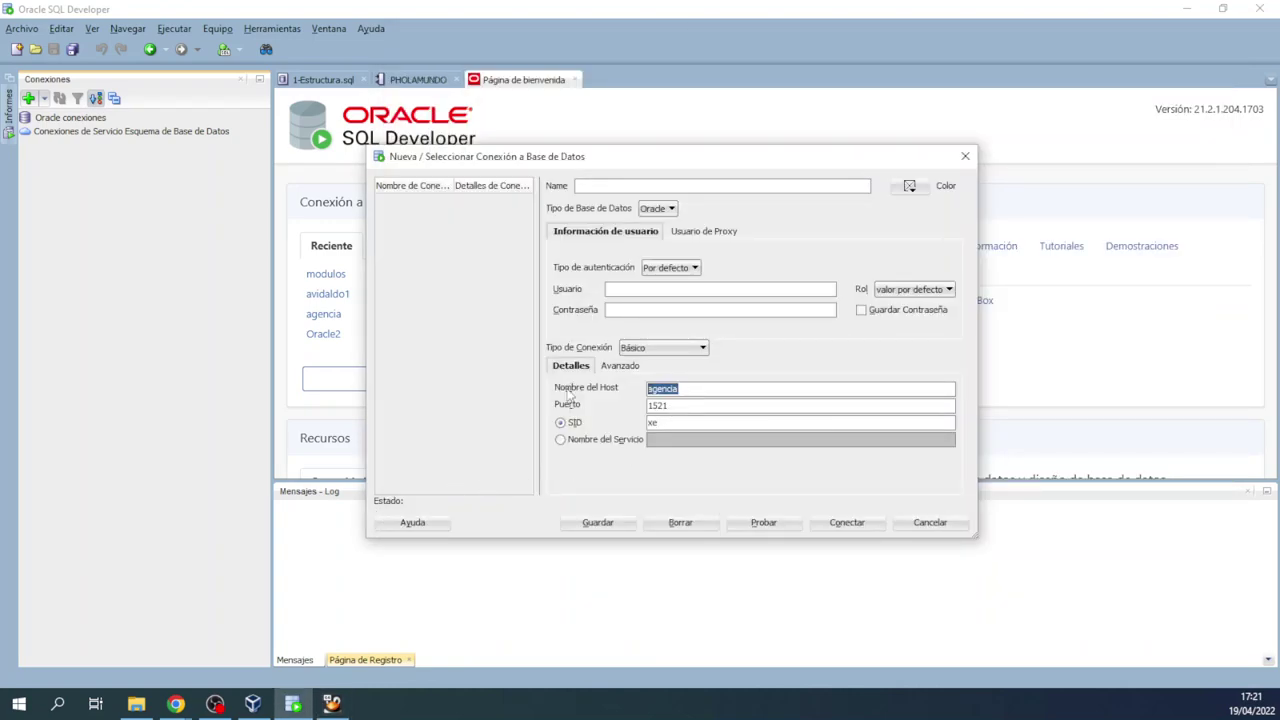
{"action": "key", "text": "ctrl+v"}
{"action": "left_click_drag", "start_coordinate": [694, 423], "coordinate": [563, 425]}
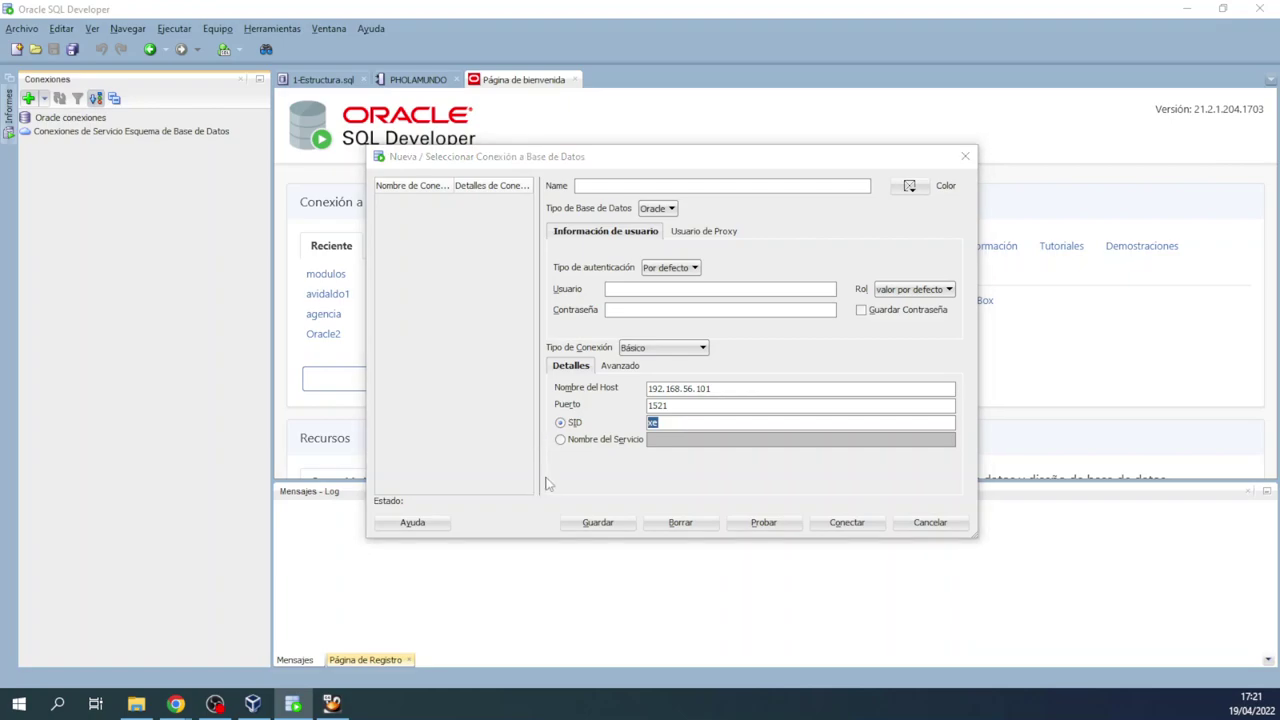
{"action": "key", "text": "alt+Tab"}
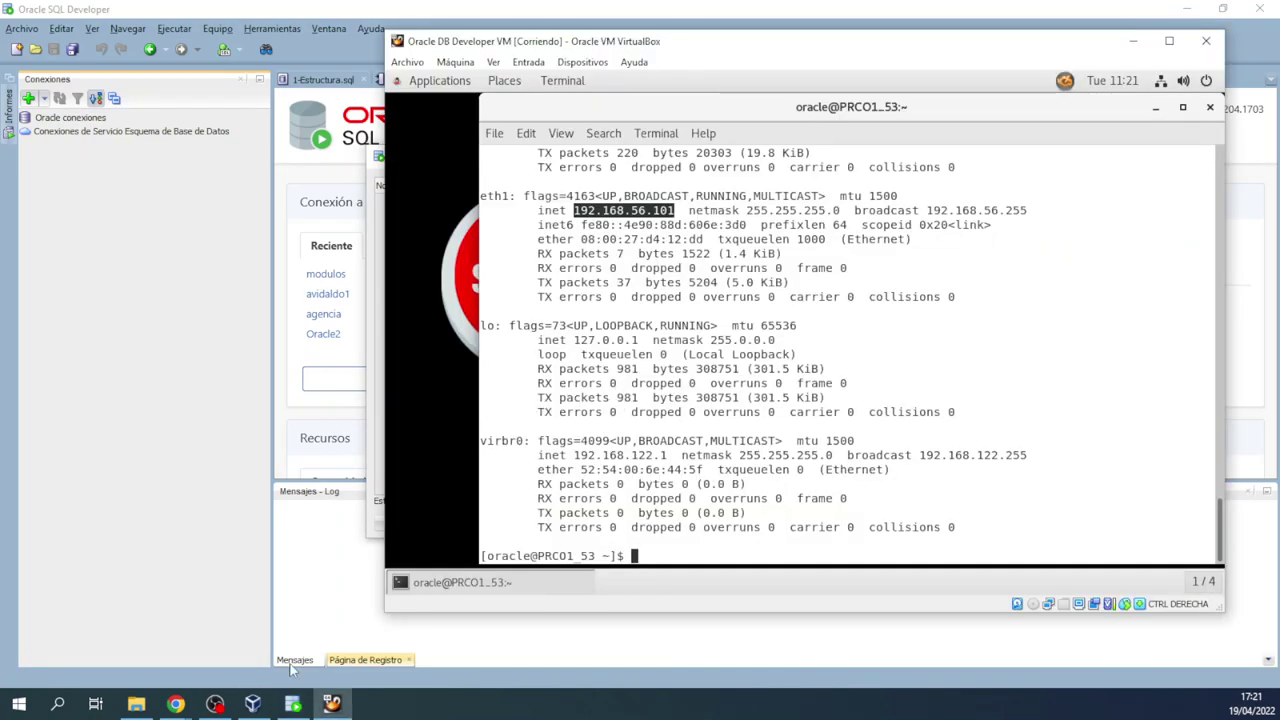
Step: Select the username sys in the tutorial's connection parameter list
{"action": "mouse_move", "coordinate": [175, 704]}
{"action": "left_click", "coordinate": [225, 603]}
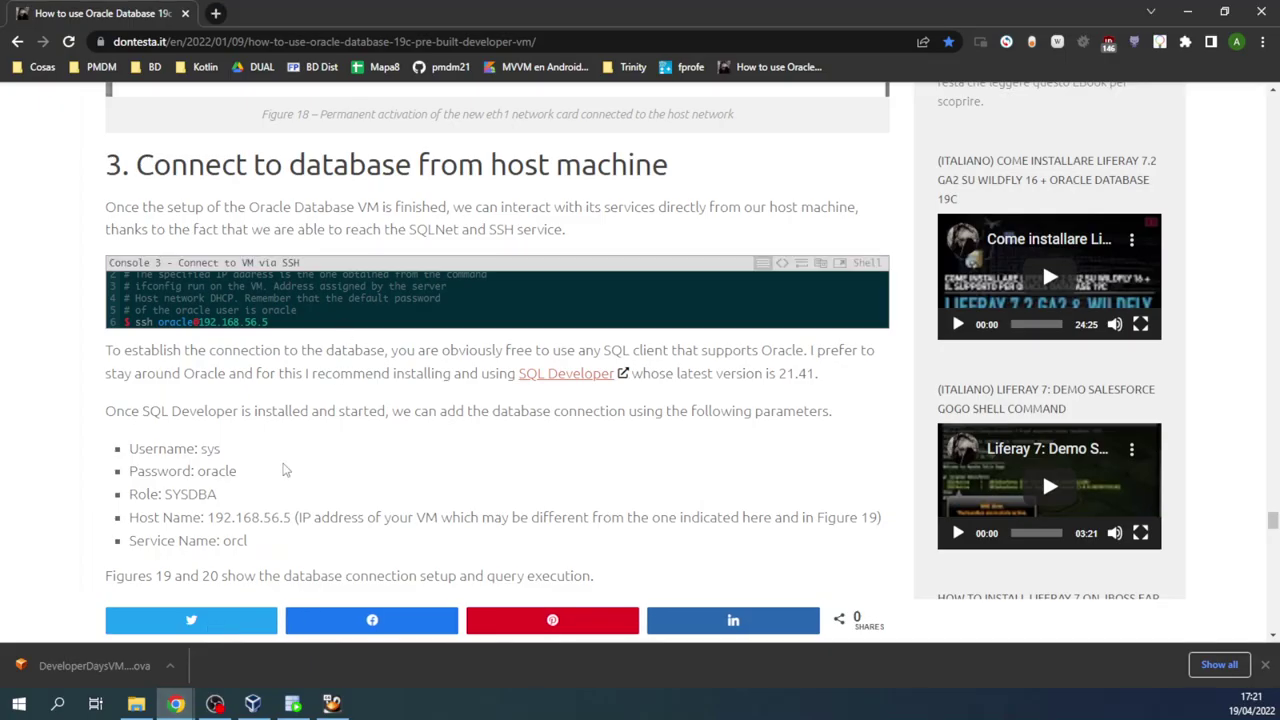
{"action": "left_click_drag", "start_coordinate": [120, 452], "coordinate": [470, 556]}
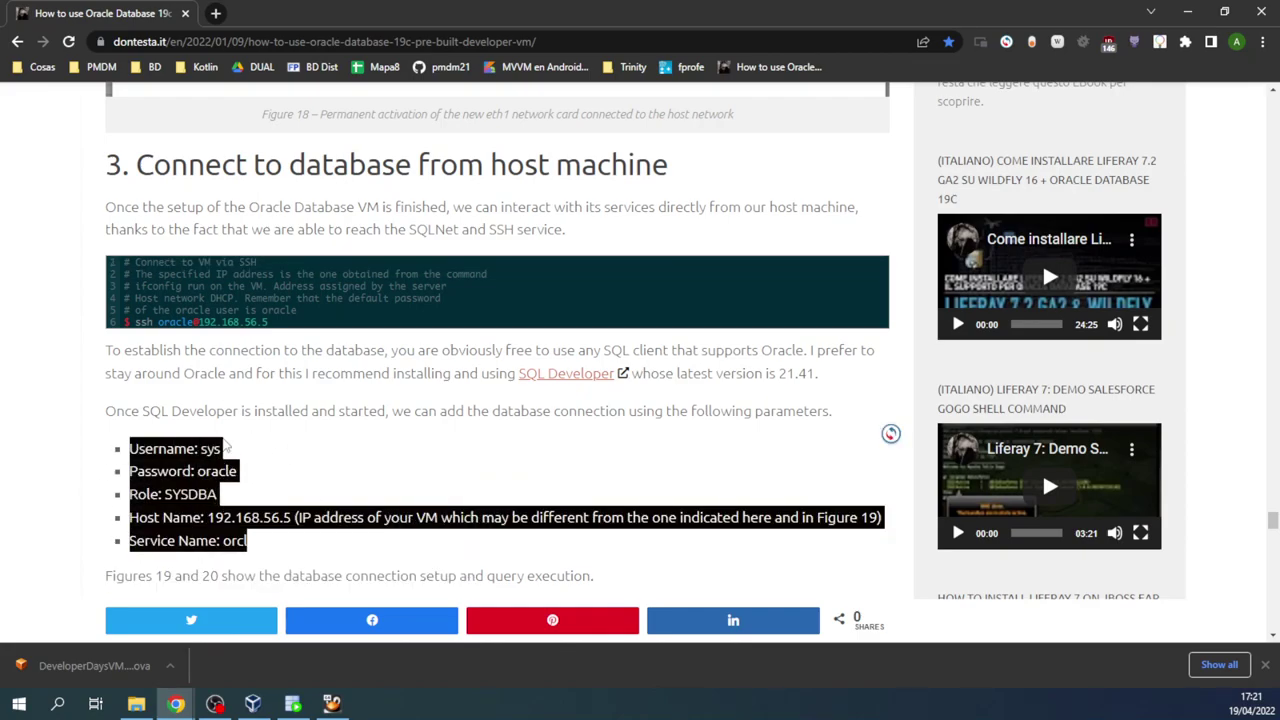
{"action": "left_click", "coordinate": [226, 449]}
{"action": "double_click", "coordinate": [206, 449]}
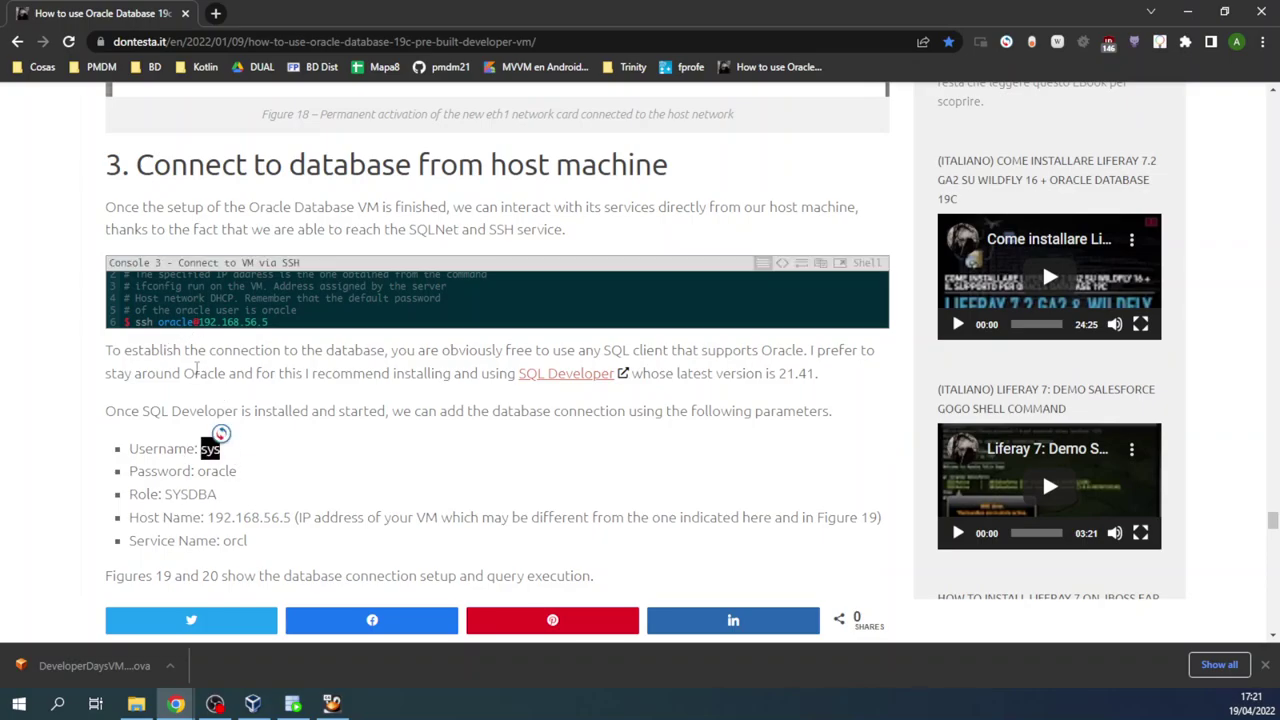
{"action": "scroll", "coordinate": [220, 430], "scroll_direction": "up", "scroll_amount": 10}
{"action": "scroll", "coordinate": [221, 440], "scroll_direction": "up", "scroll_amount": 10}
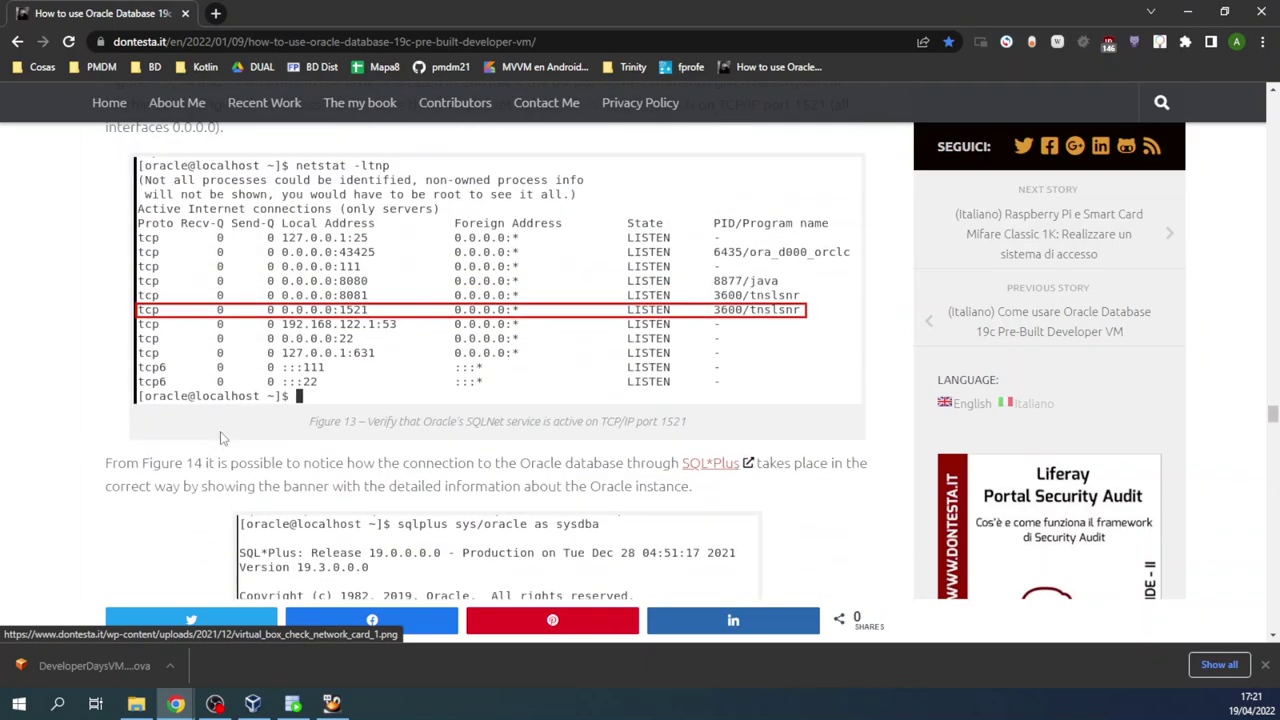
{"action": "scroll", "coordinate": [221, 440], "scroll_direction": "down", "scroll_amount": 3}
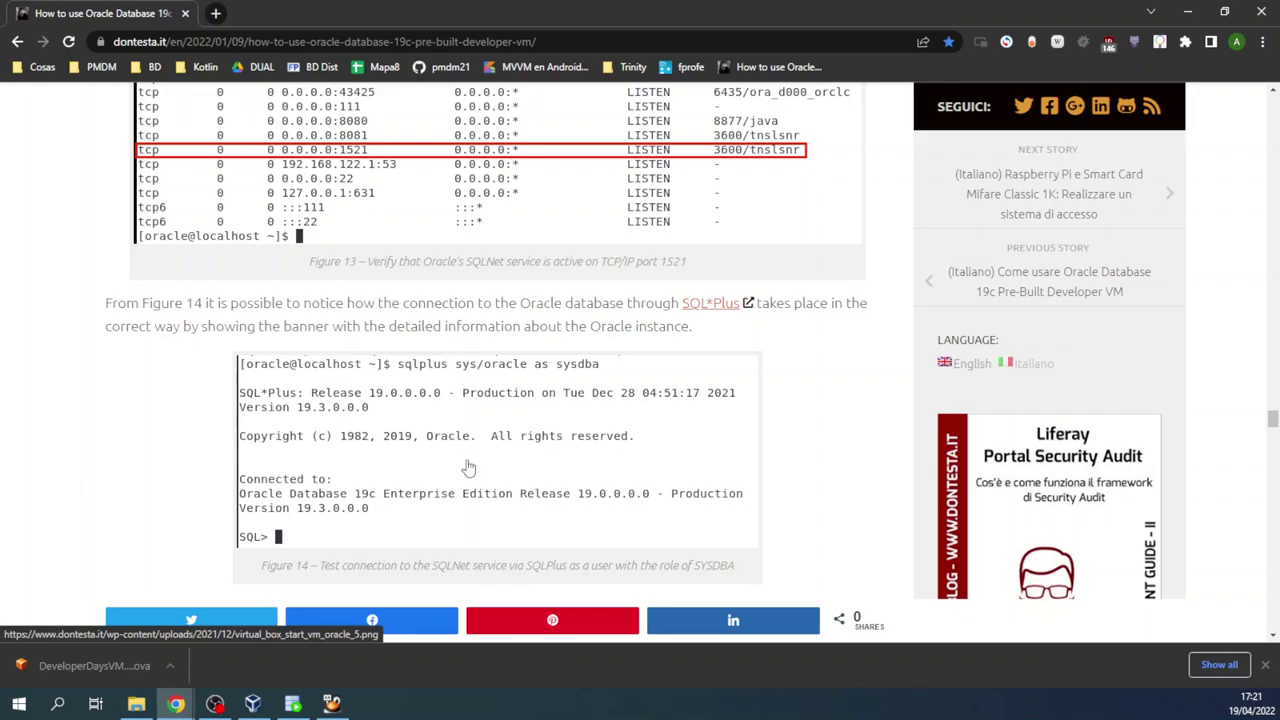
{"action": "key", "text": "alt+Tab"}
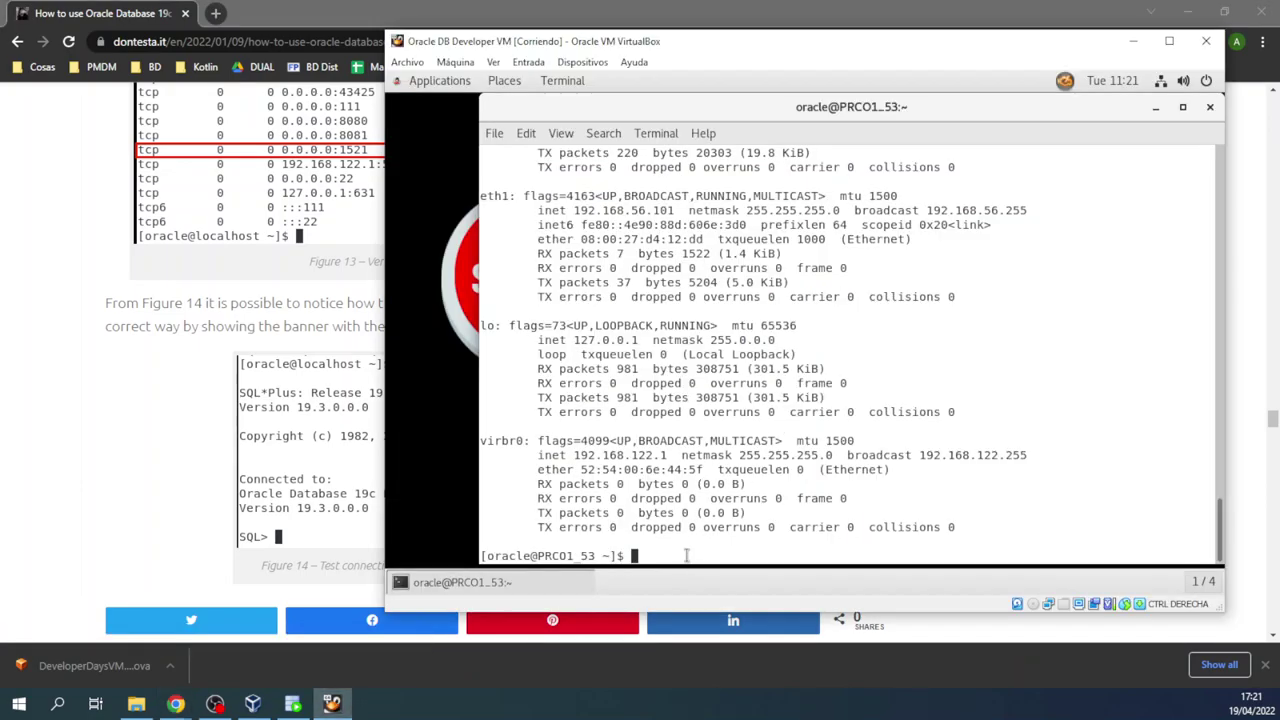
{"action": "left_click", "coordinate": [288, 705]}
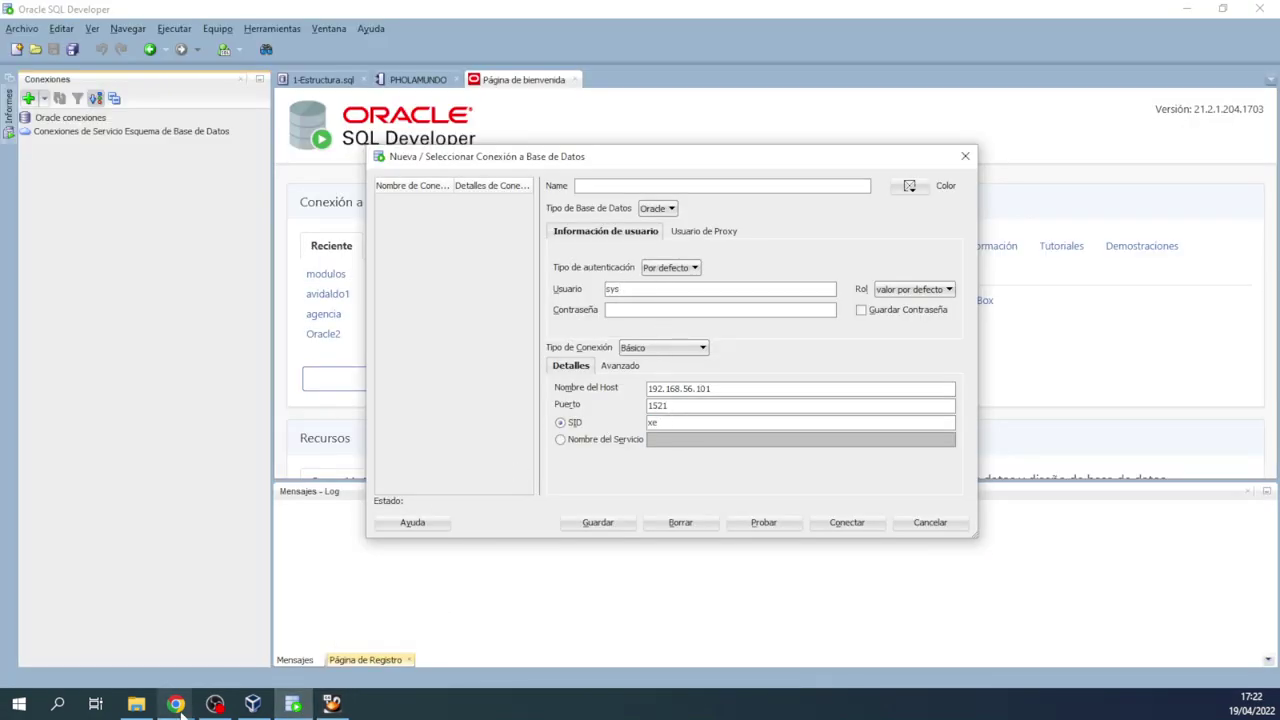
Step: Recheck the tutorial's connection parameters and select another value to copy
{"action": "mouse_move", "coordinate": [175, 704]}
{"action": "left_click", "coordinate": [230, 610]}
{"action": "scroll", "coordinate": [250, 395], "scroll_direction": "down", "scroll_amount": 20}
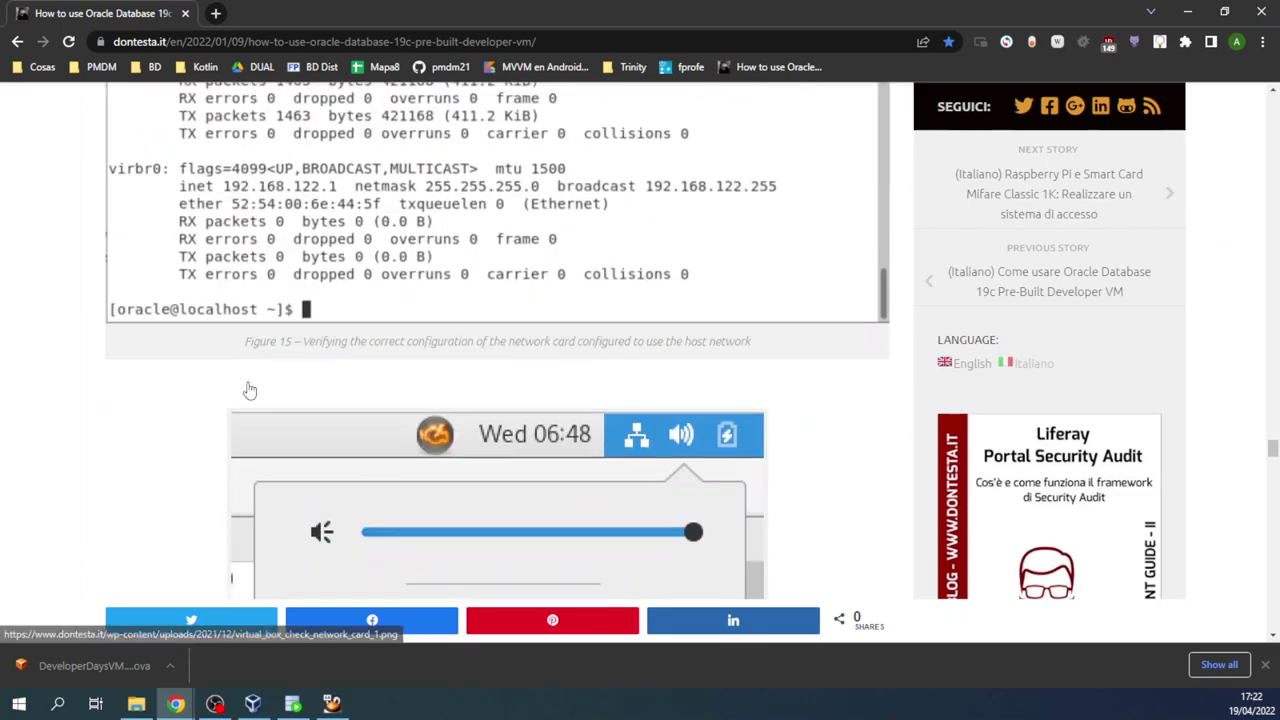
{"action": "scroll", "coordinate": [265, 390], "scroll_direction": "down", "scroll_amount": 8}
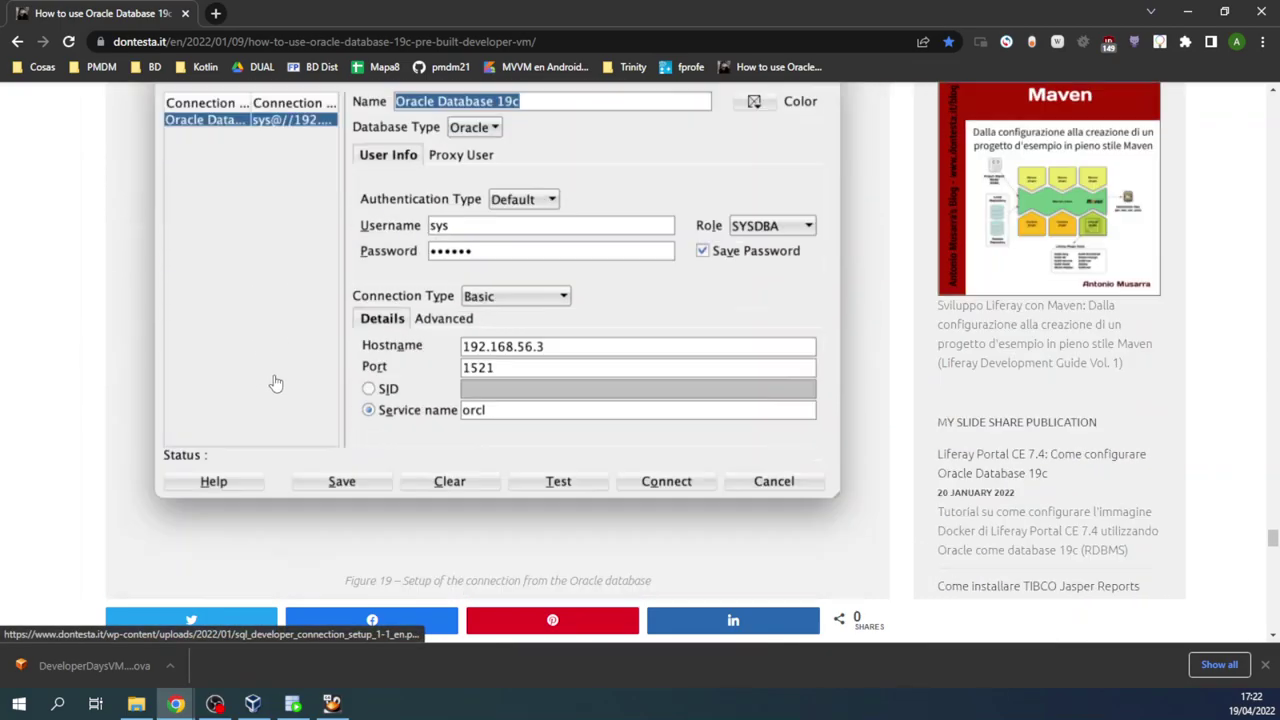
{"action": "scroll", "coordinate": [274, 382], "scroll_direction": "up", "scroll_amount": 4}
{"action": "scroll", "coordinate": [270, 400], "scroll_direction": "up", "scroll_amount": 6}
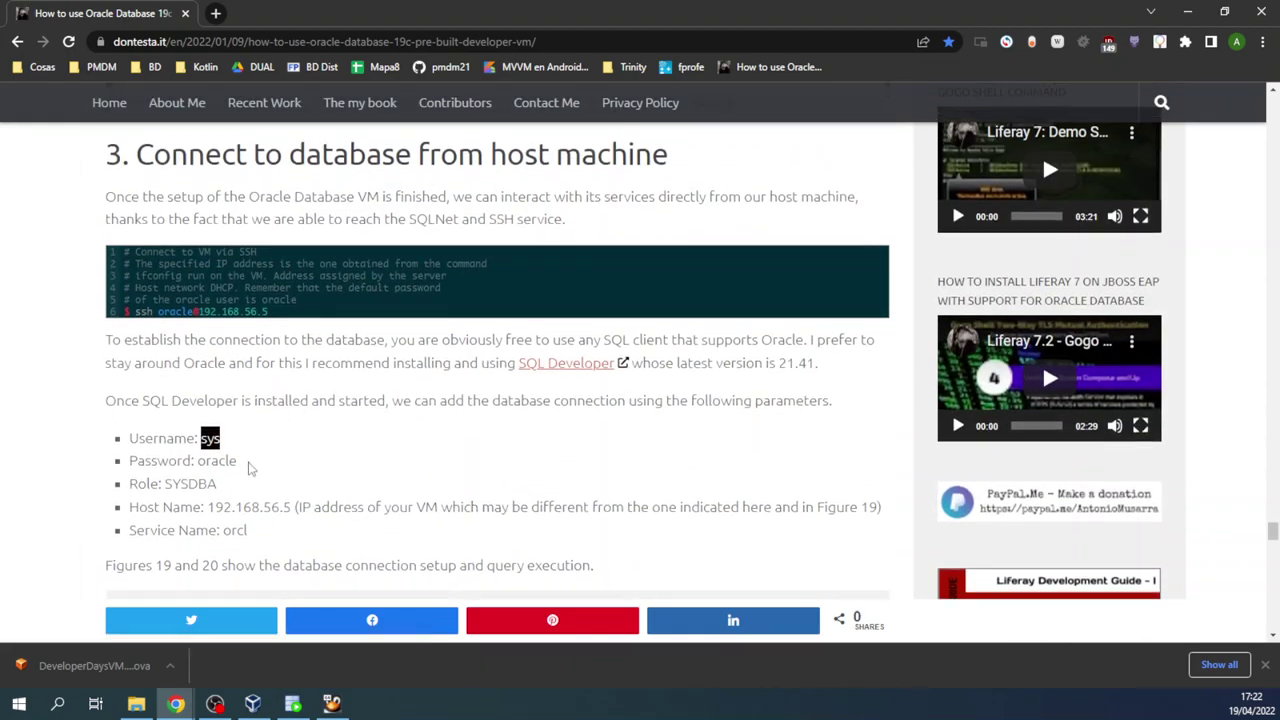
{"action": "scroll", "coordinate": [250, 468], "scroll_direction": "down", "scroll_amount": 2}
{"action": "left_click_drag", "start_coordinate": [200, 311], "coordinate": [237, 300]}
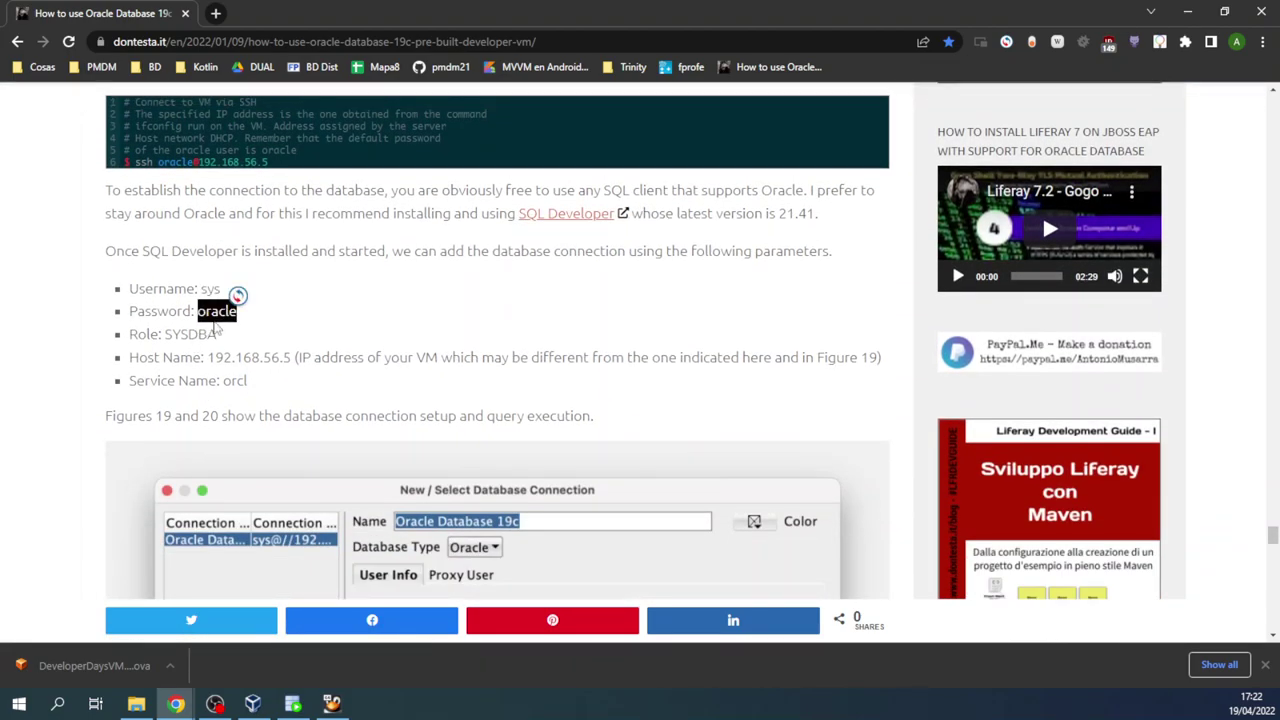
{"action": "key", "text": "alt+Tab"}
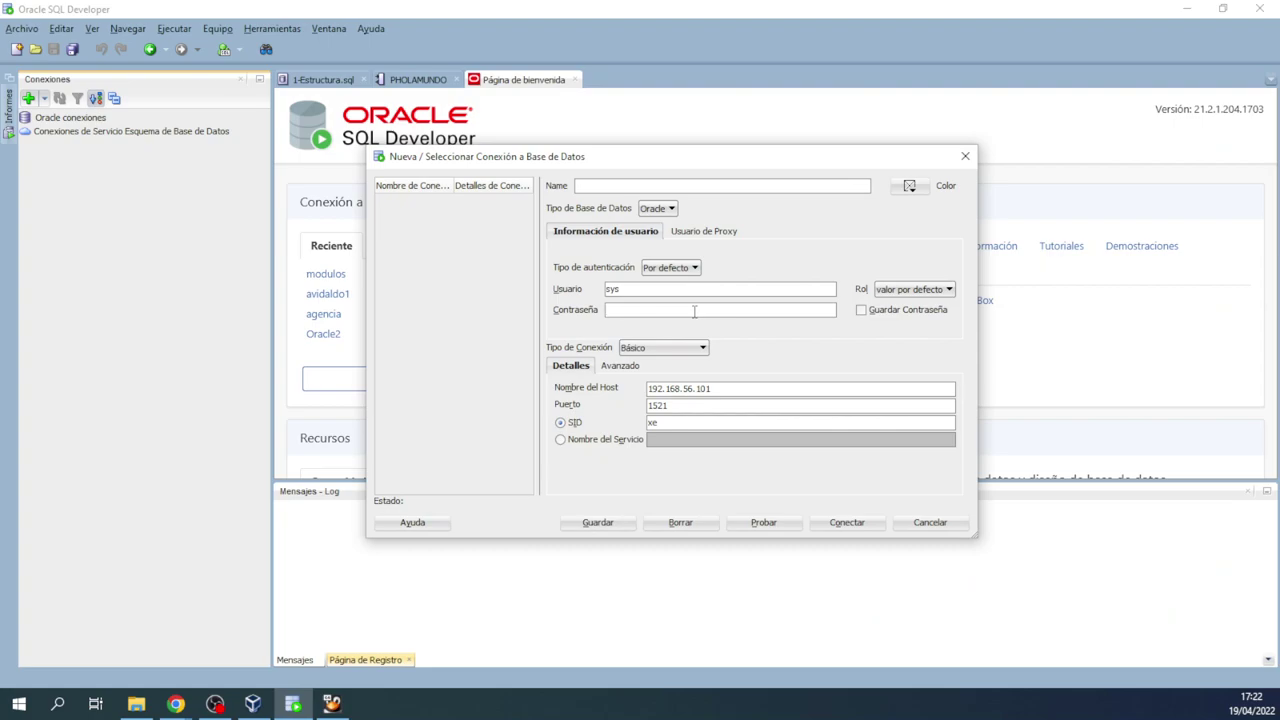
Step: Set the new connection's role to SYSDBA, then bring the Chrome tutorial back to the front
{"action": "left_click", "coordinate": [878, 290]}
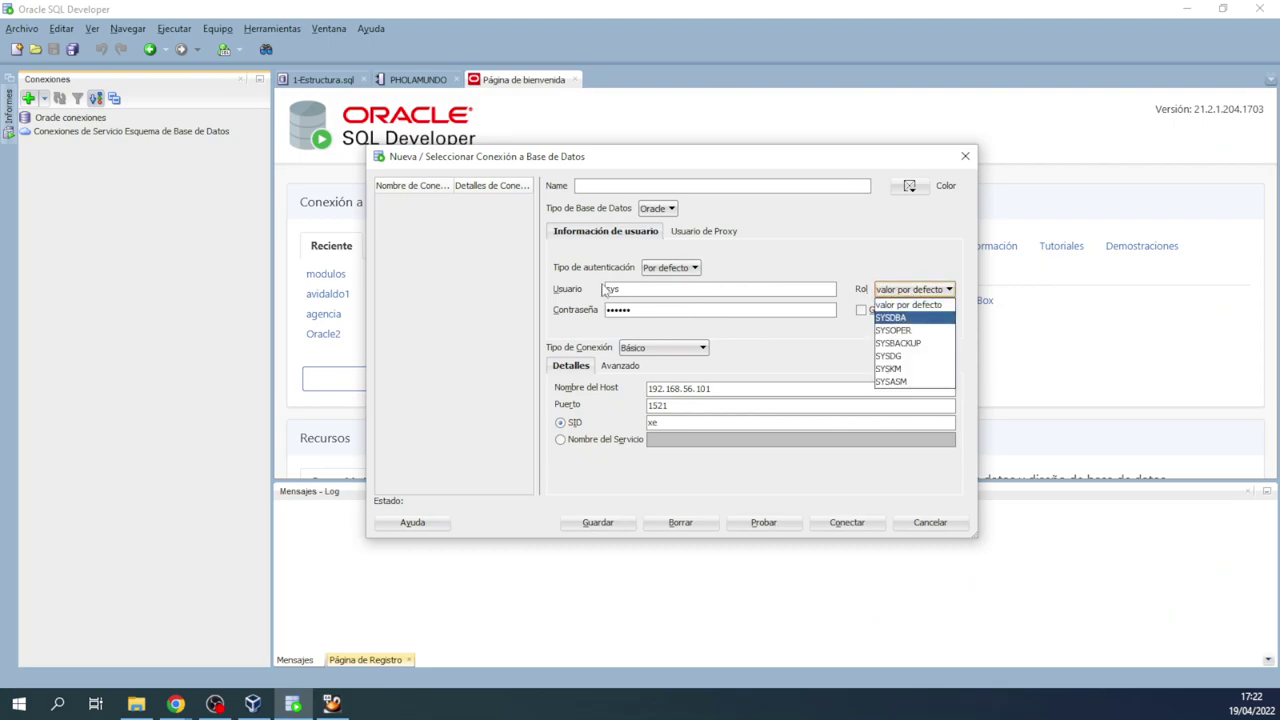
{"action": "left_click", "coordinate": [884, 318]}
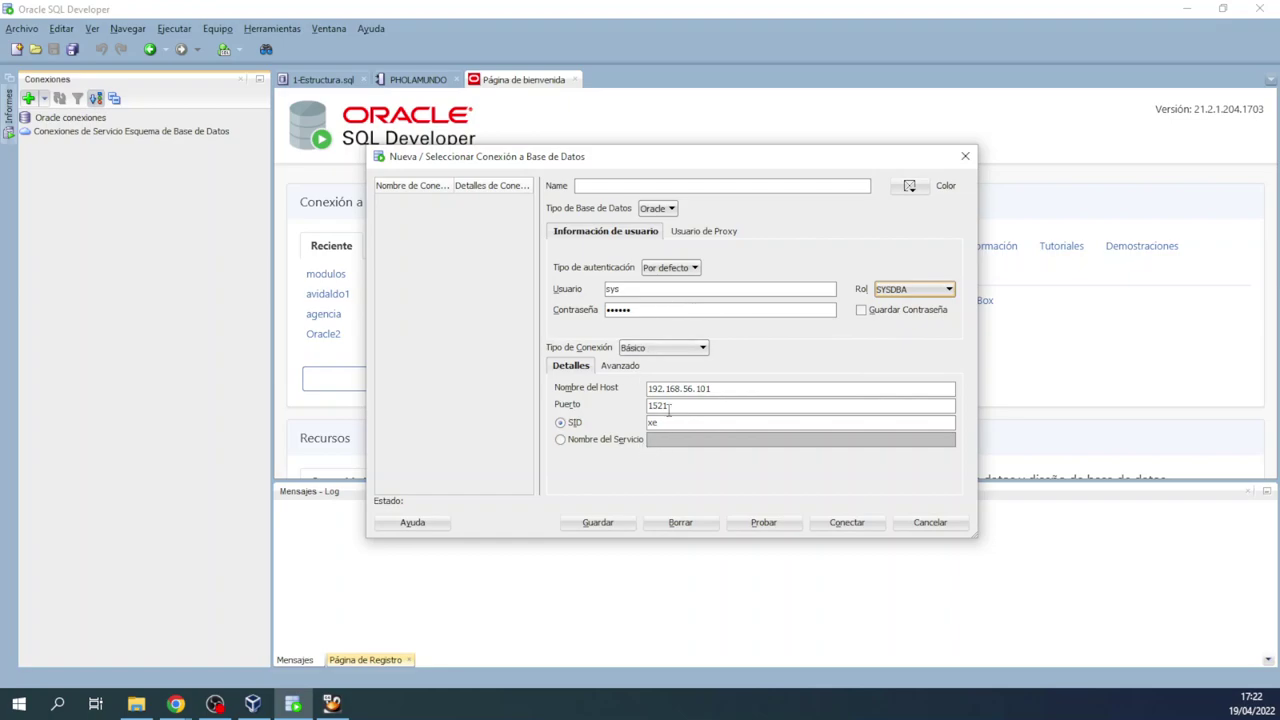
{"action": "key", "text": "alt+Tab"}
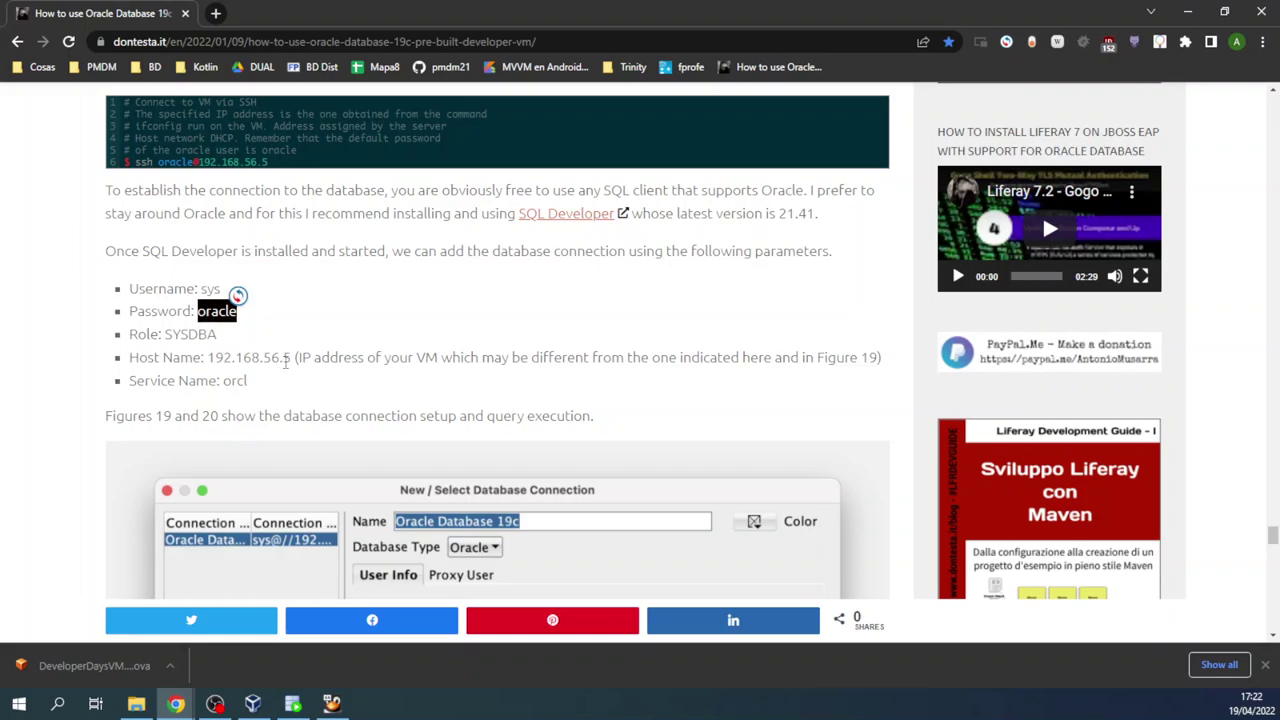
Step: Copy the service name 'orcl' from the tutorial's connection parameters
{"action": "left_click_drag", "start_coordinate": [291, 357], "coordinate": [889, 364]}
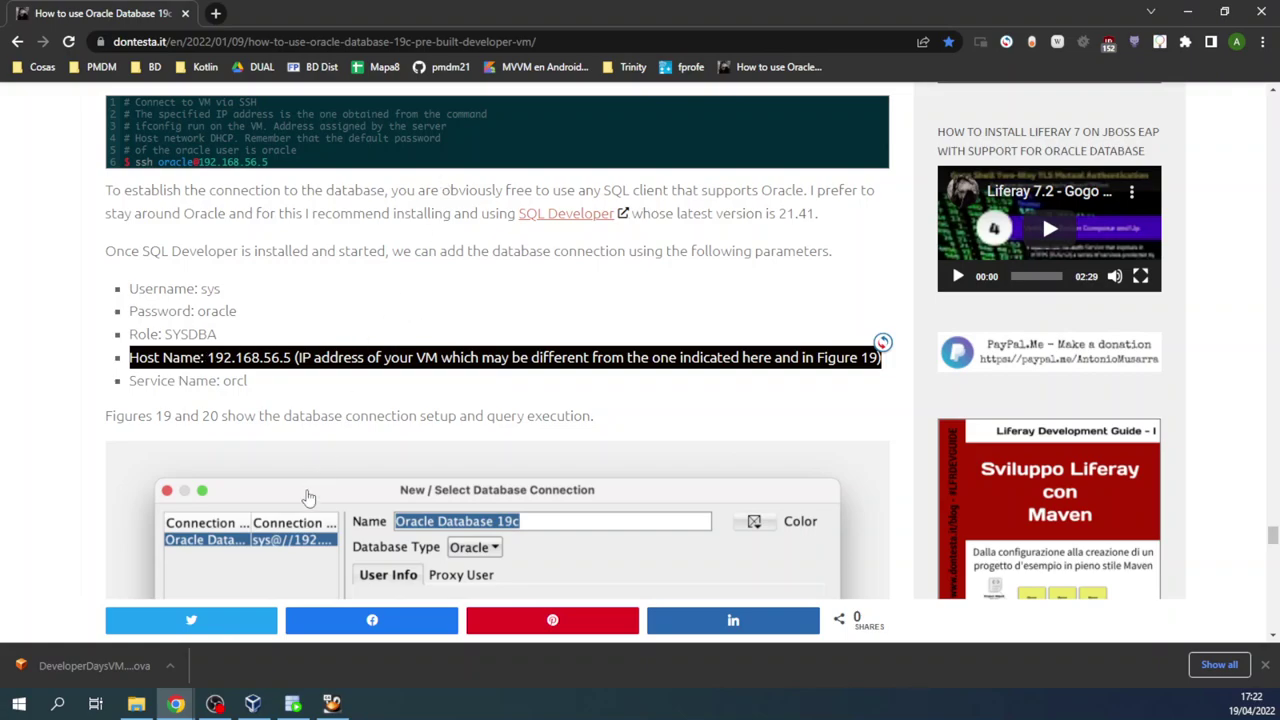
{"action": "double_click", "coordinate": [234, 381]}
{"action": "right_click", "coordinate": [236, 379]}
{"action": "left_click", "coordinate": [270, 393]}
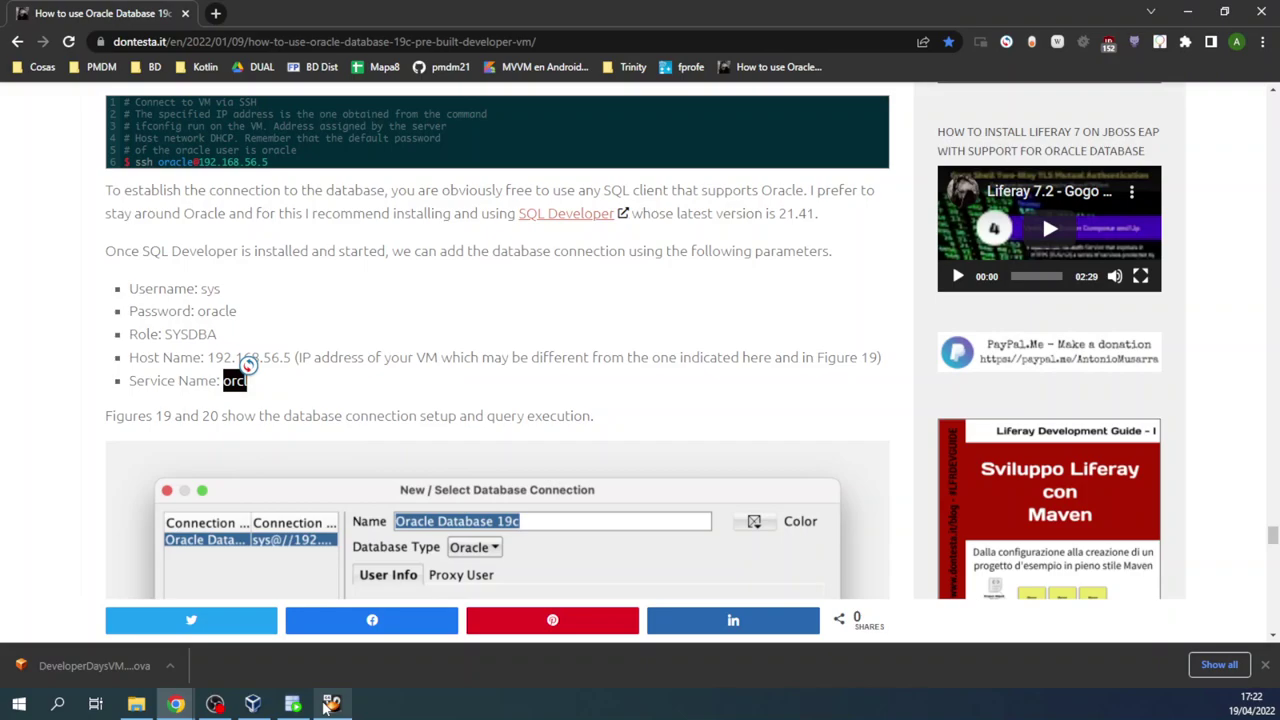
Step: Check the VM's IP in its terminal, then return to the SQL Developer connection dialog
{"action": "left_click", "coordinate": [328, 705]}
{"action": "left_click", "coordinate": [218, 705]}
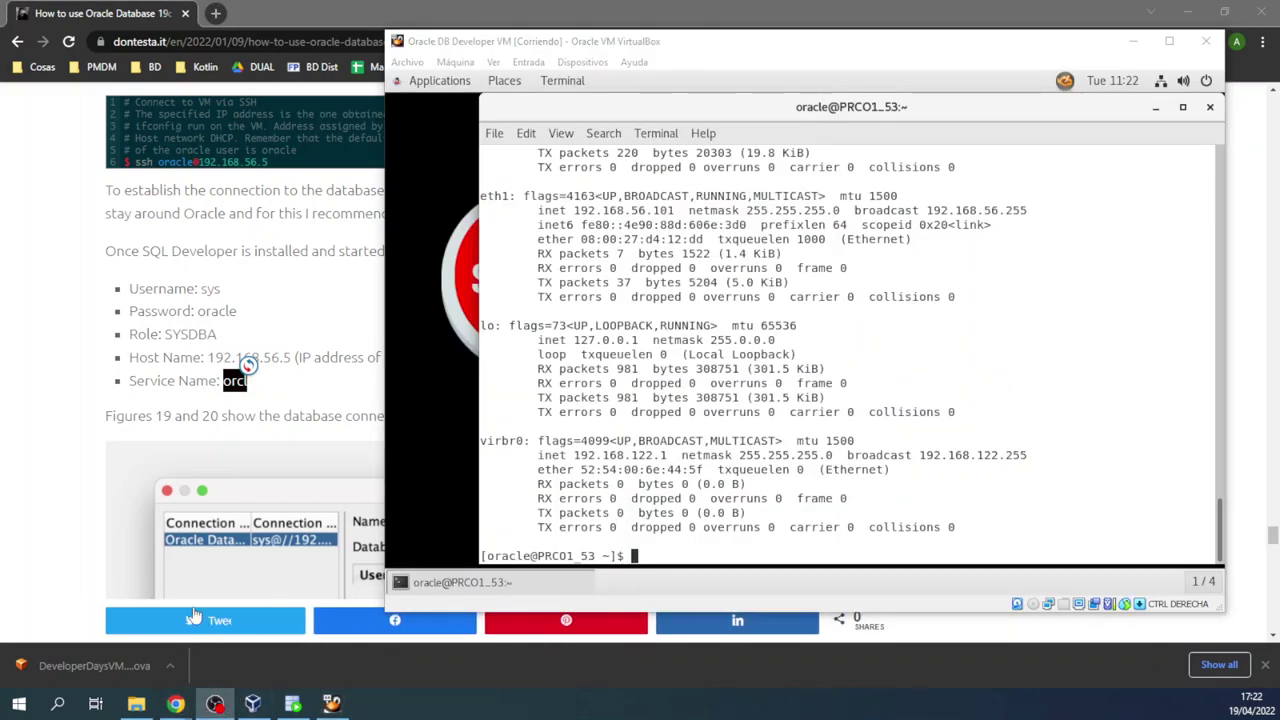
{"action": "left_click", "coordinate": [292, 705]}
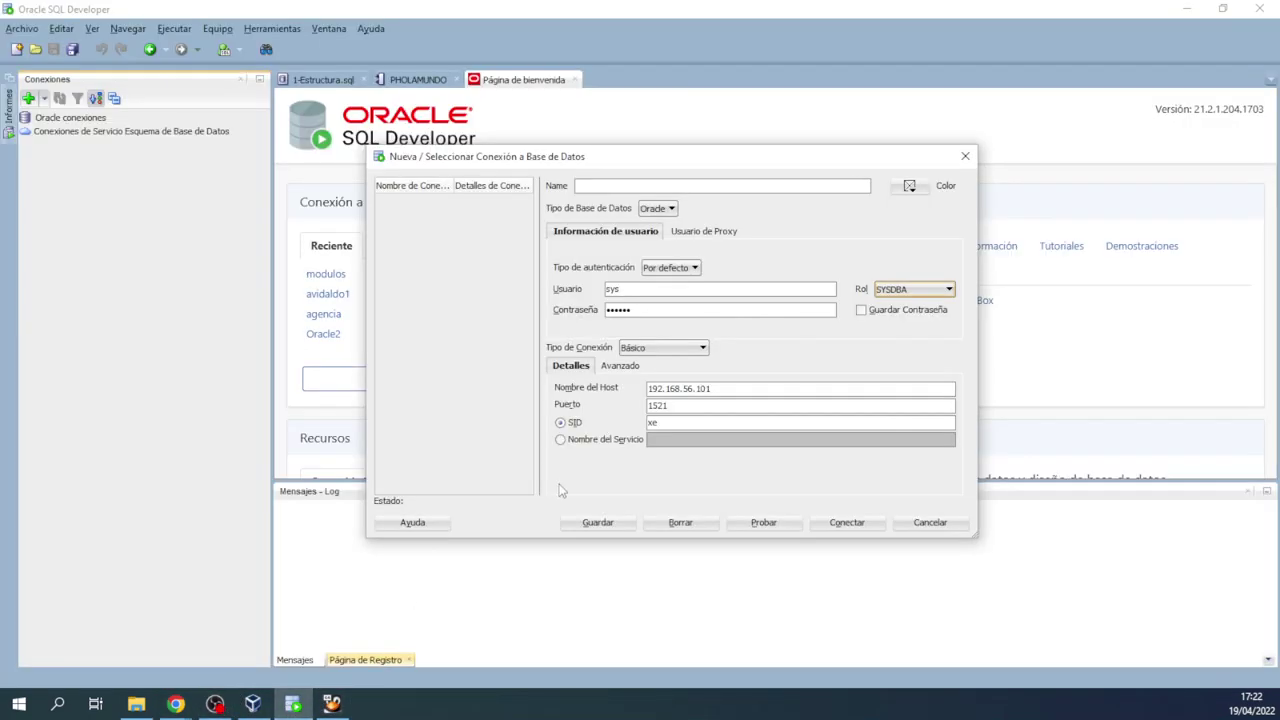
Step: Switch to Nombre del Servicio with orcl pasted in, and name the connection vm_sys
{"action": "left_click", "coordinate": [560, 439]}
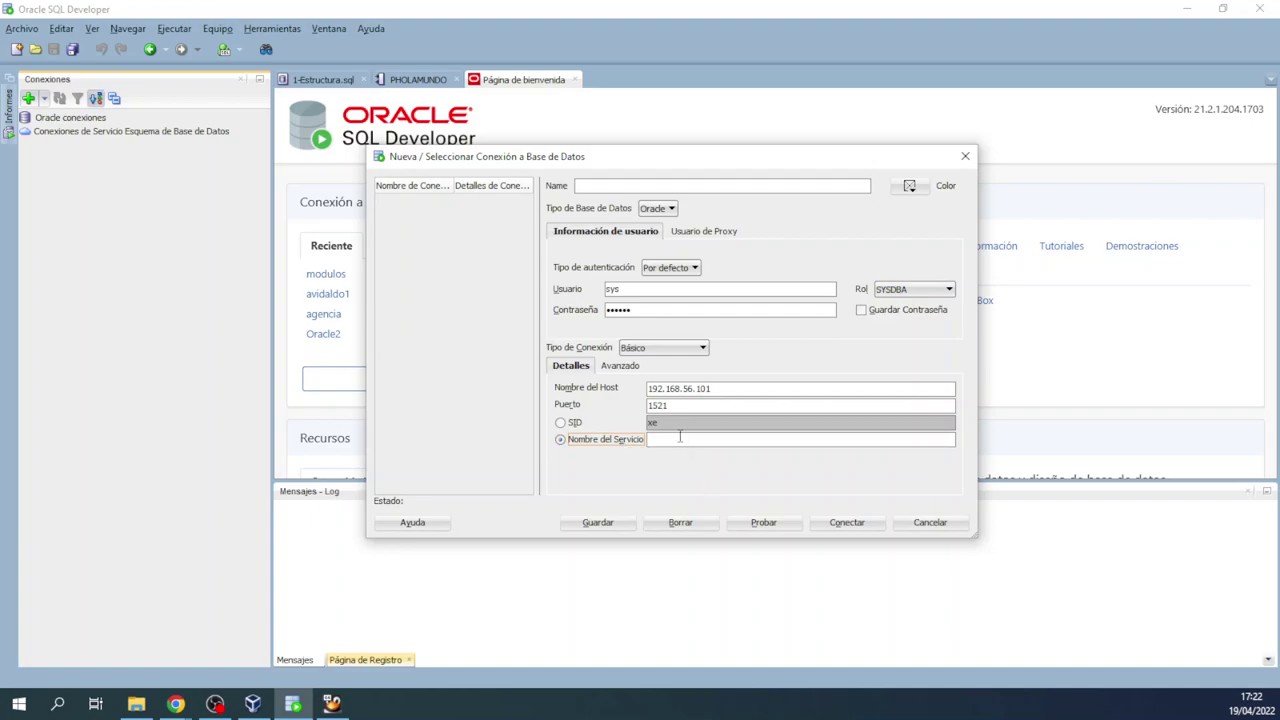
{"action": "left_click", "coordinate": [678, 438]}
{"action": "left_click", "coordinate": [617, 186]}
Step: Give vm_sys a dark blue colour, test it successfully, and save and connect
{"action": "left_click", "coordinate": [910, 189]}
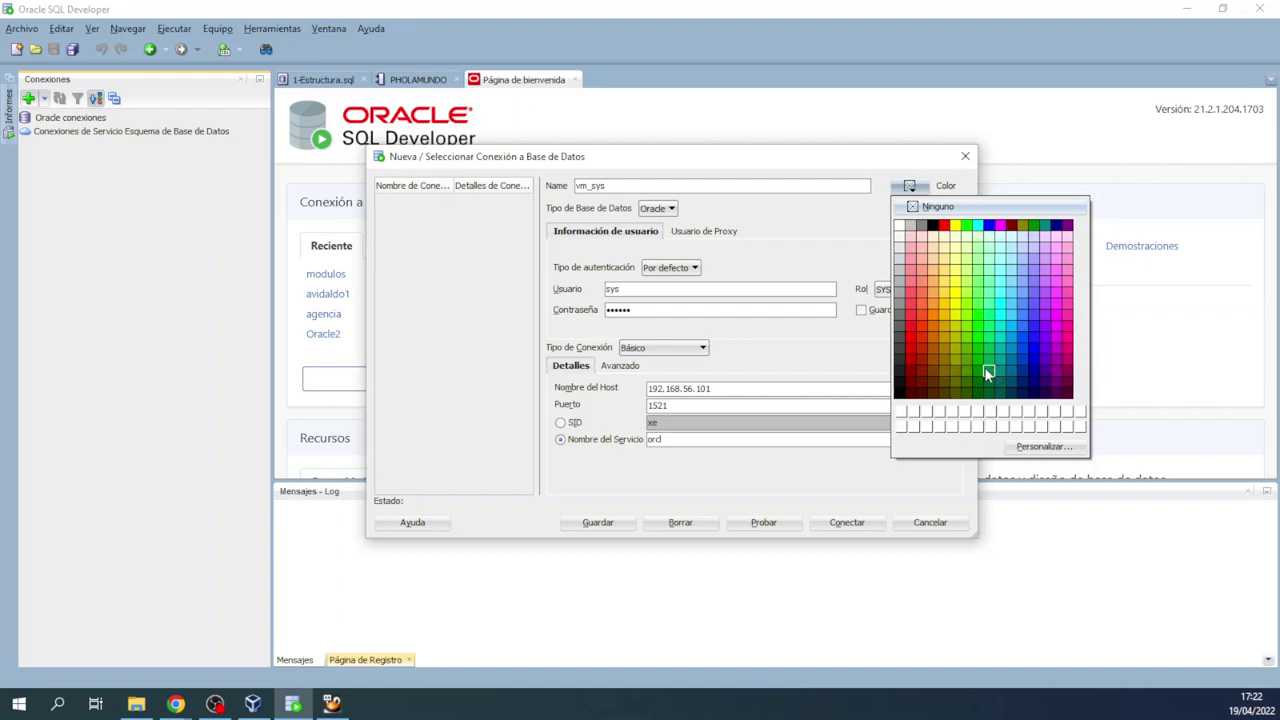
{"action": "left_click", "coordinate": [1034, 358]}
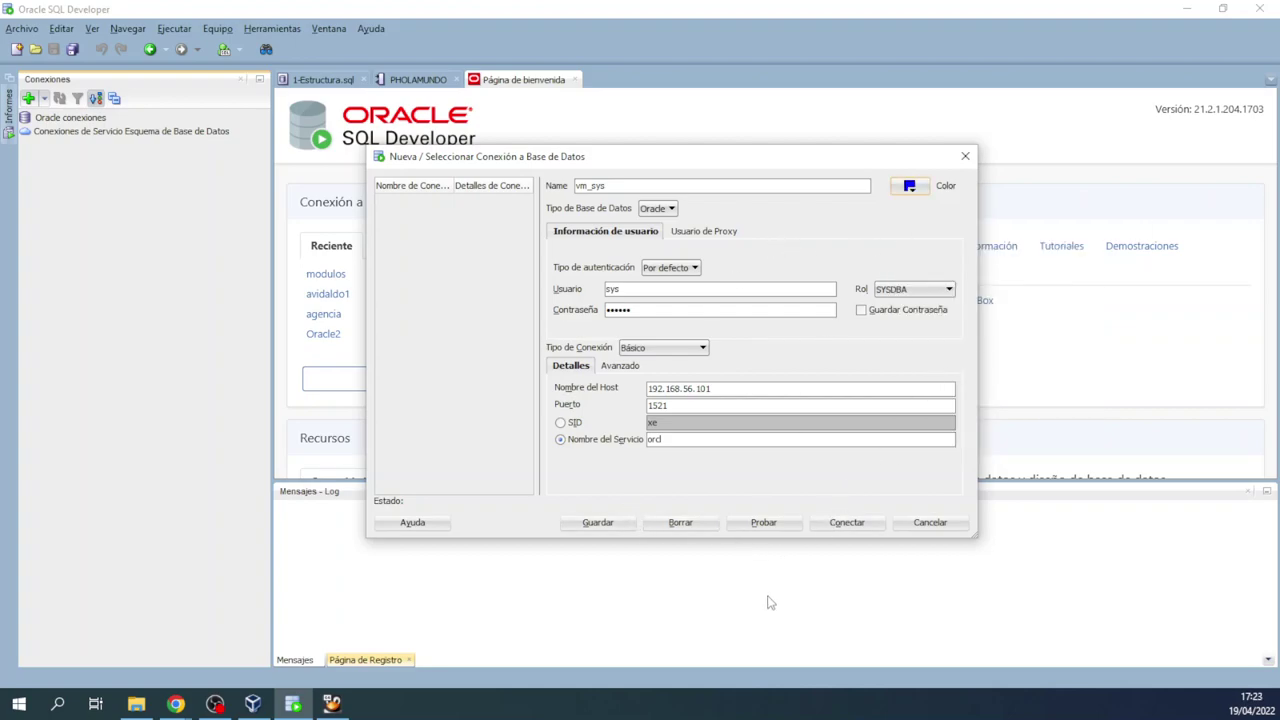
{"action": "left_click", "coordinate": [760, 522]}
{"action": "left_click", "coordinate": [848, 523]}
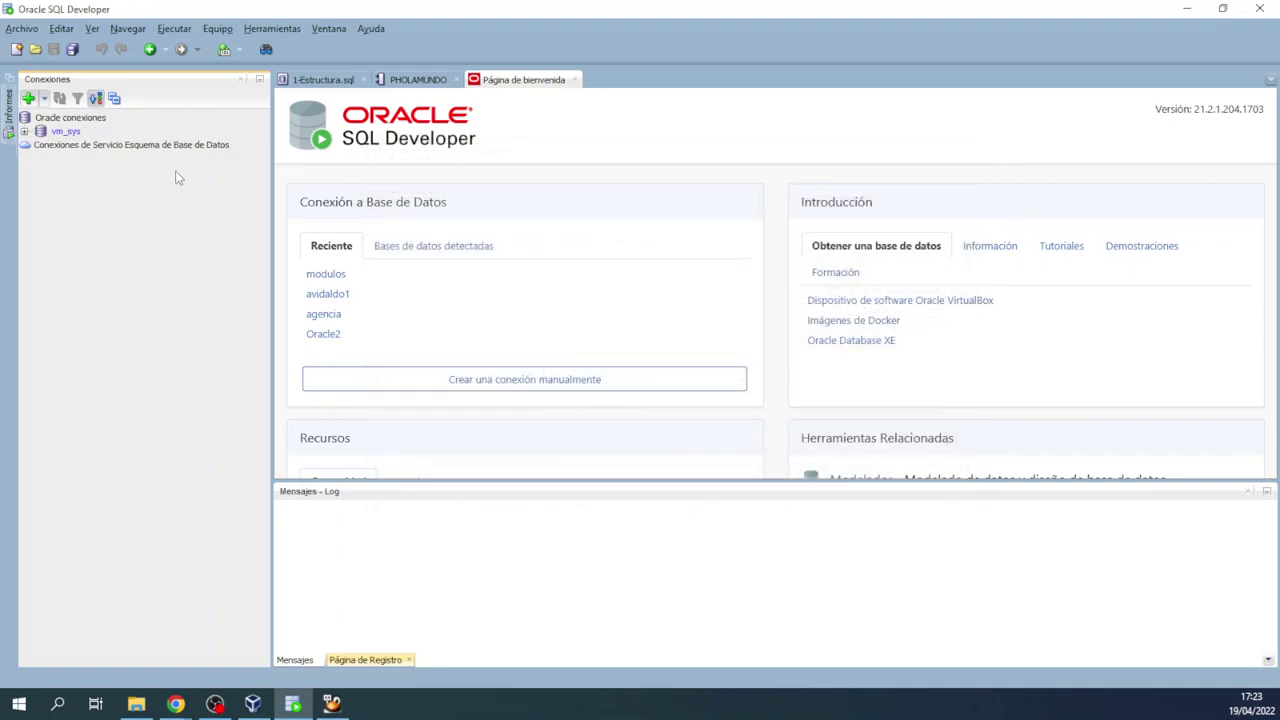
Step: Open a vm_sys worksheet and close the PHOLAMUNDO and Página de bienvenida tabs
{"action": "double_click", "coordinate": [64, 132]}
{"action": "left_click", "coordinate": [456, 80]}
{"action": "left_click", "coordinate": [479, 80]}
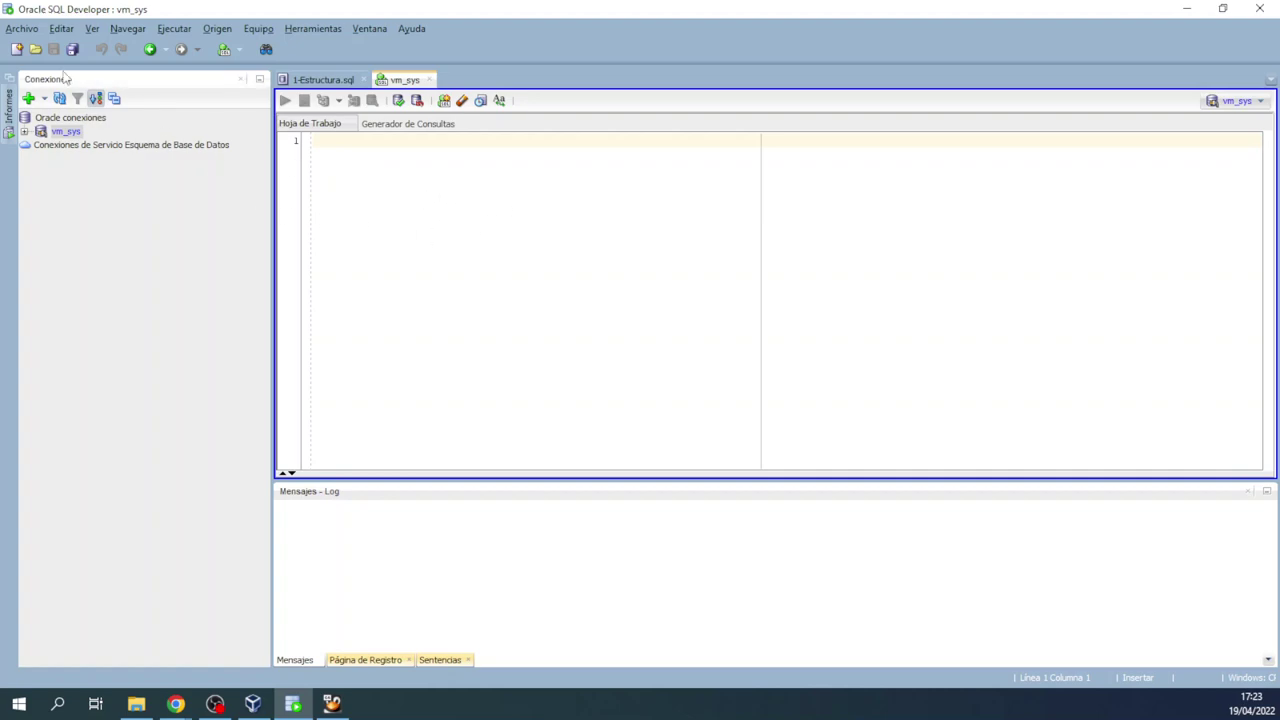
{"action": "left_click", "coordinate": [28, 32]}
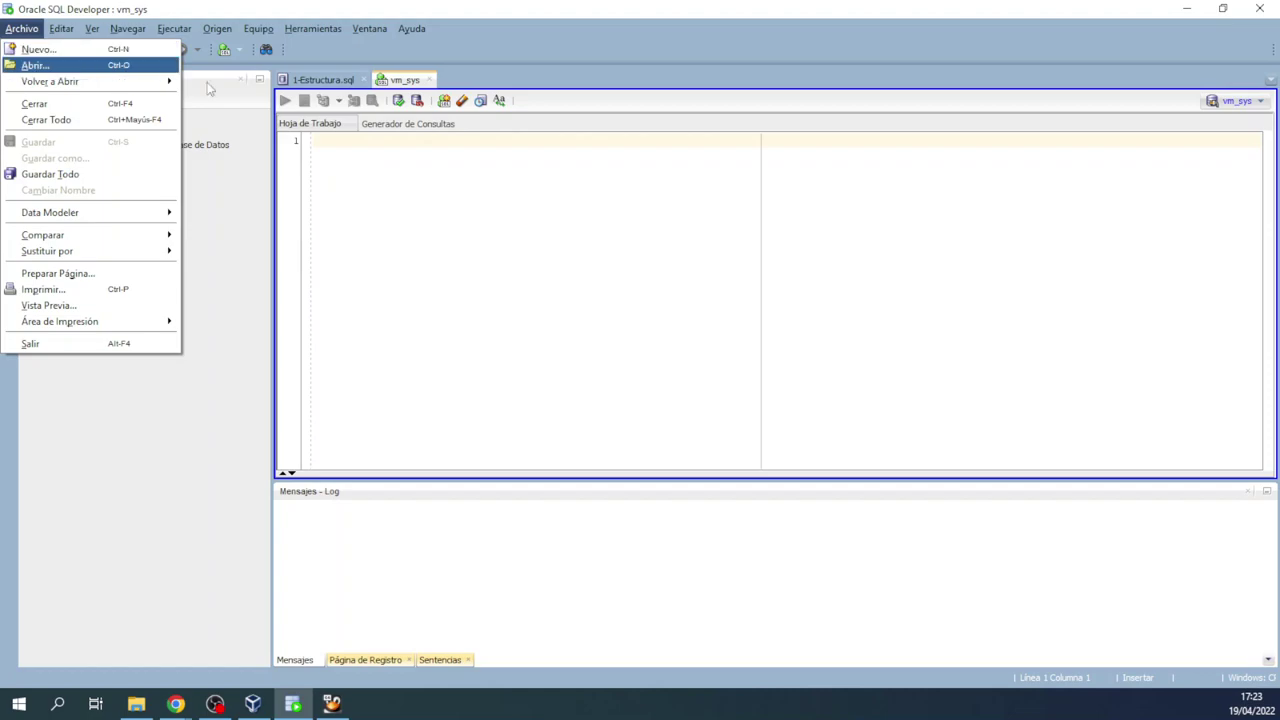
Step: Open the script _3-trimestre\CreaCasoEstudio.sql
{"action": "left_click", "coordinate": [53, 67]}
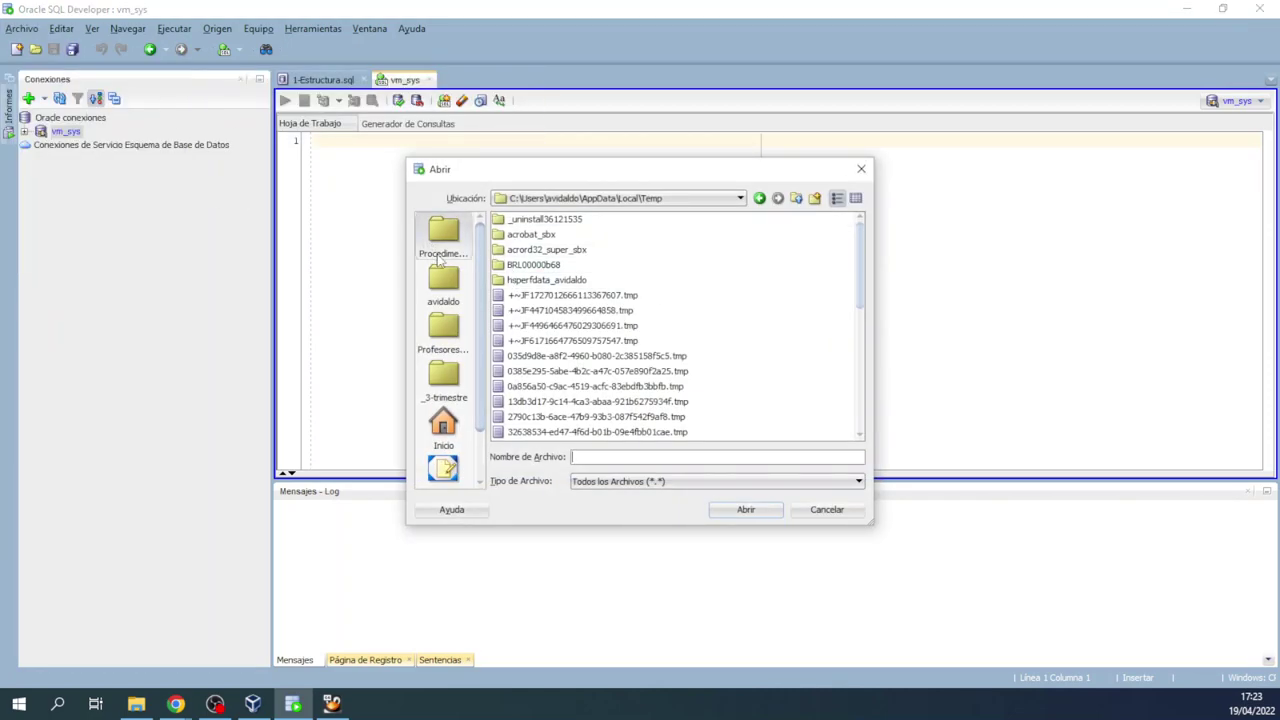
{"action": "left_click", "coordinate": [440, 374]}
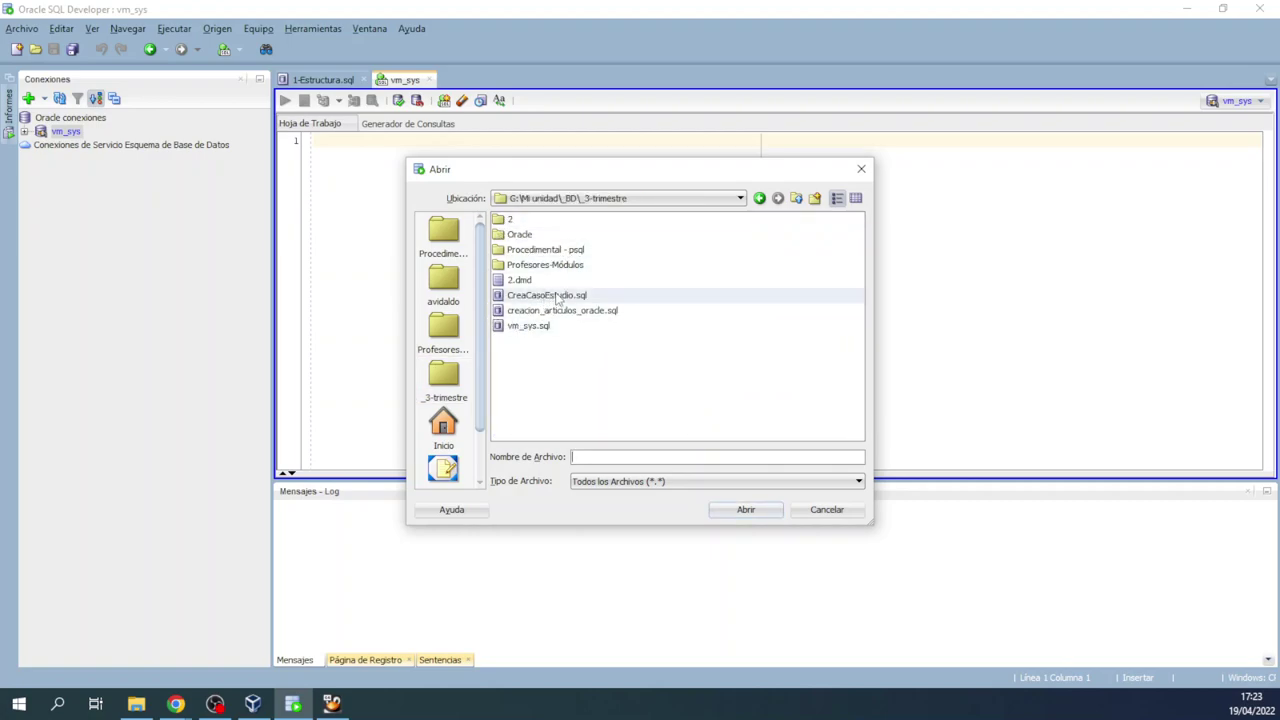
{"action": "double_click", "coordinate": [557, 297]}
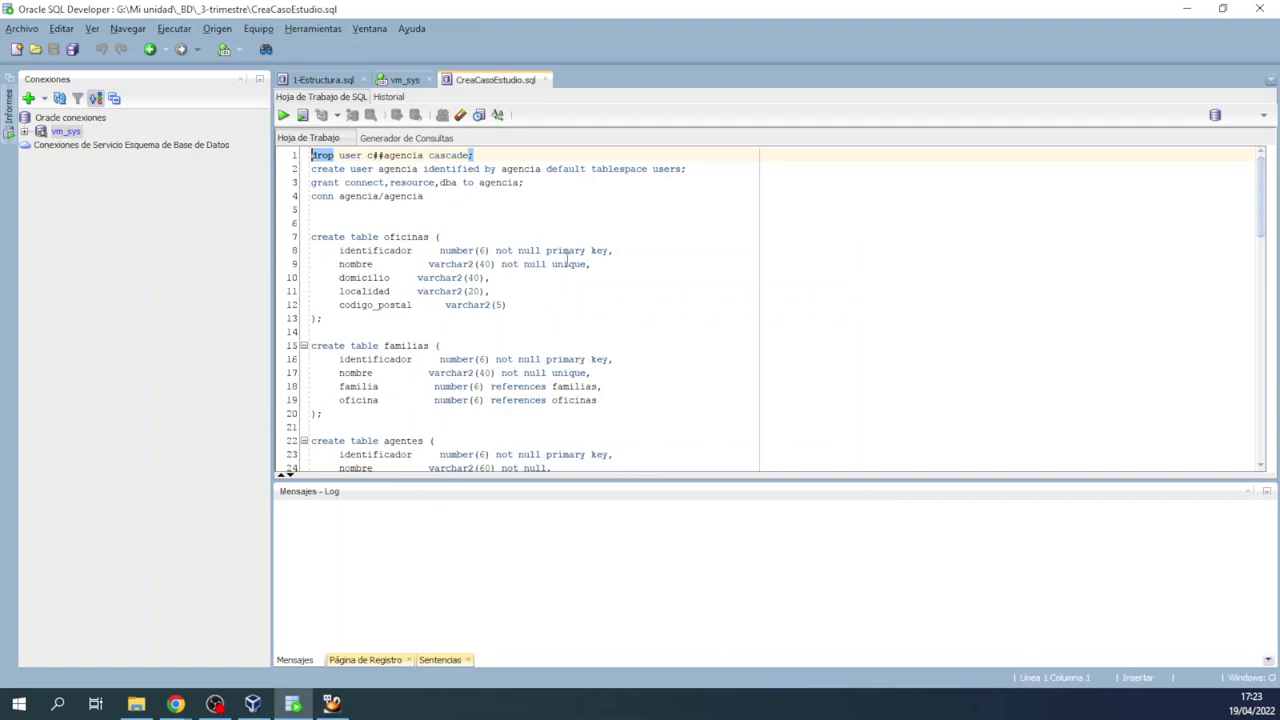
{"action": "scroll", "coordinate": [422, 277], "scroll_direction": "down", "scroll_amount": 15}
{"action": "scroll", "coordinate": [424, 290], "scroll_direction": "up", "scroll_amount": 15}
Step: Add the c## prefix before agencia on line 2 and comment out line 1 with --
{"action": "left_click_drag", "start_coordinate": [367, 156], "coordinate": [381, 156]}
{"action": "right_click", "coordinate": [375, 157]}
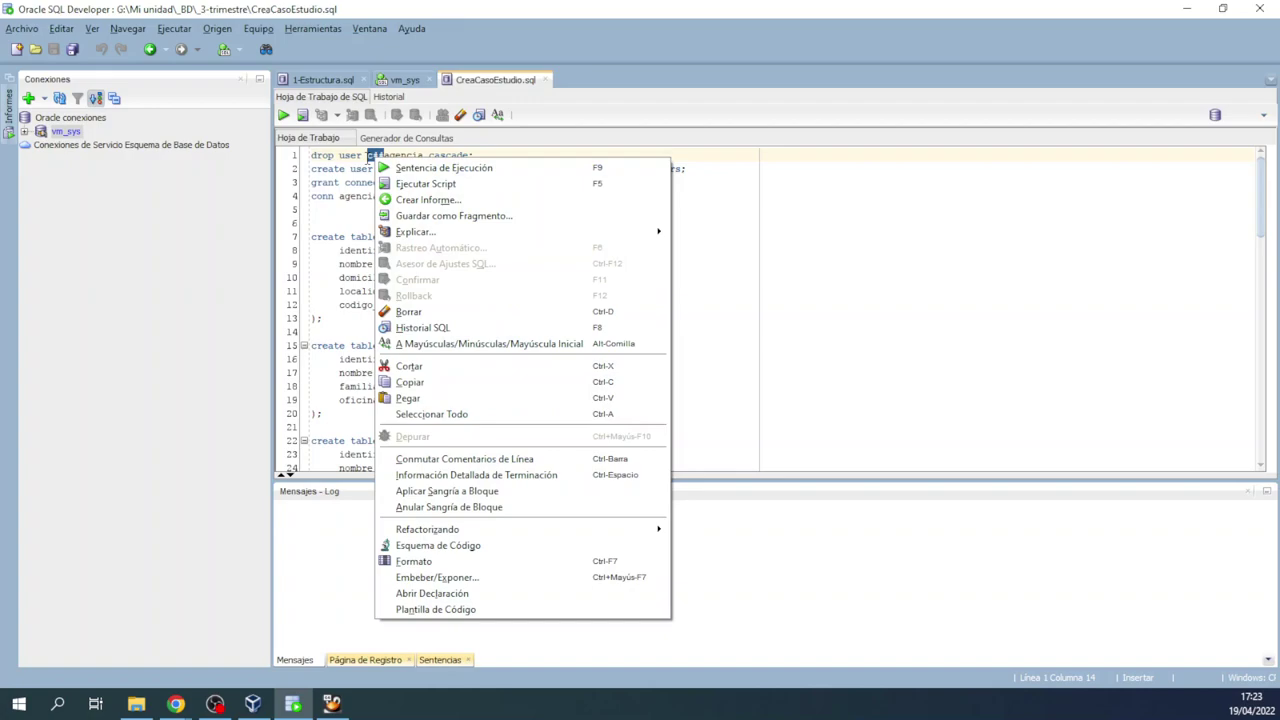
{"action": "left_click", "coordinate": [351, 168]}
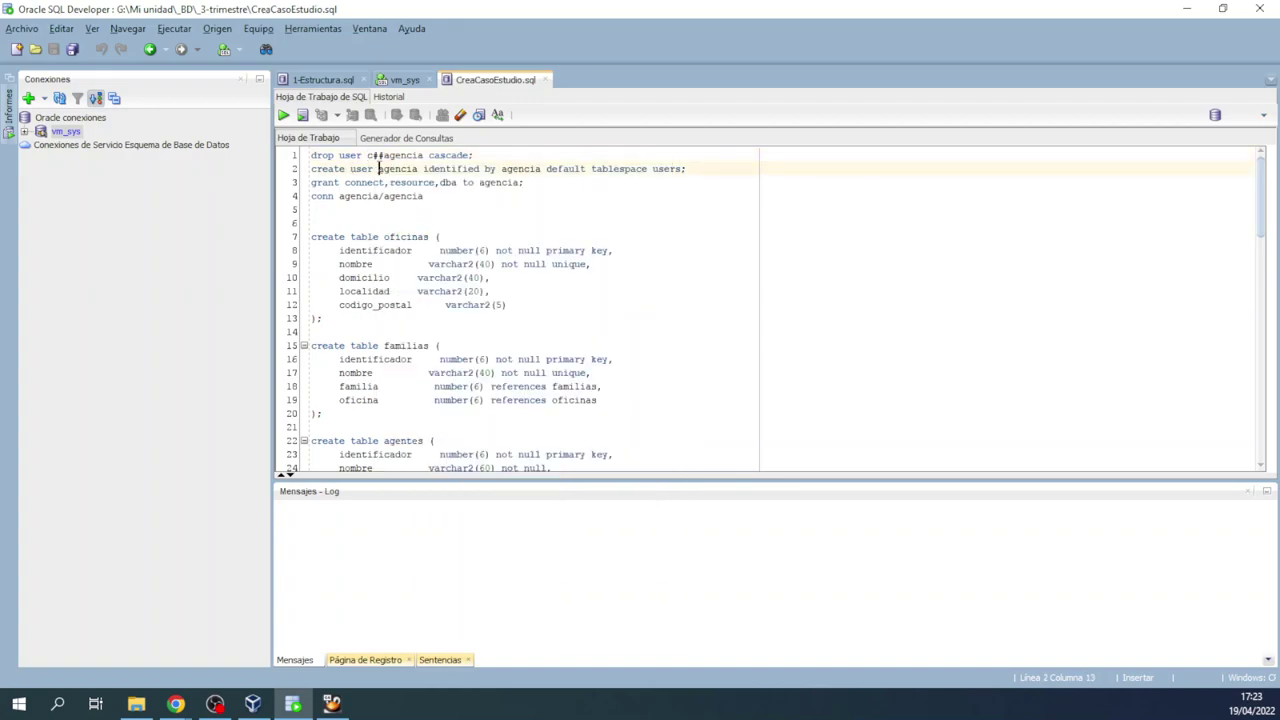
{"action": "key", "text": "ctrl+v"}
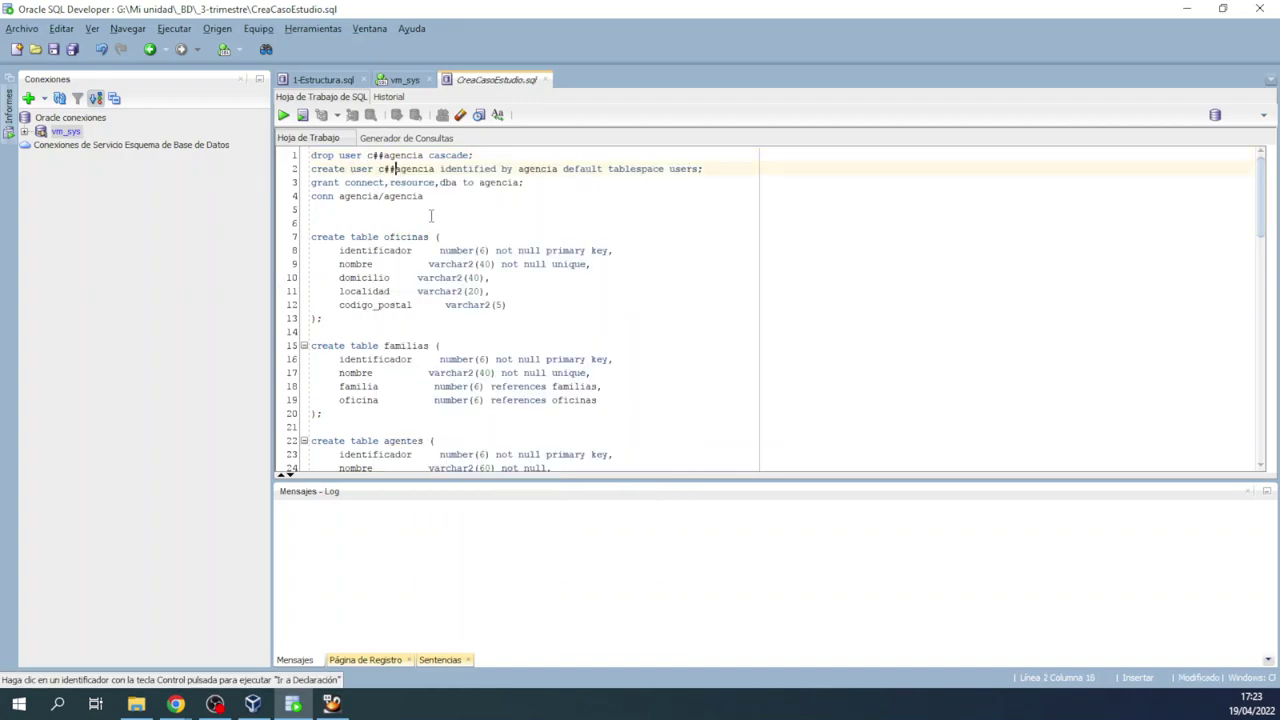
{"action": "left_click", "coordinate": [312, 155]}
{"action": "type", "text": "--"}
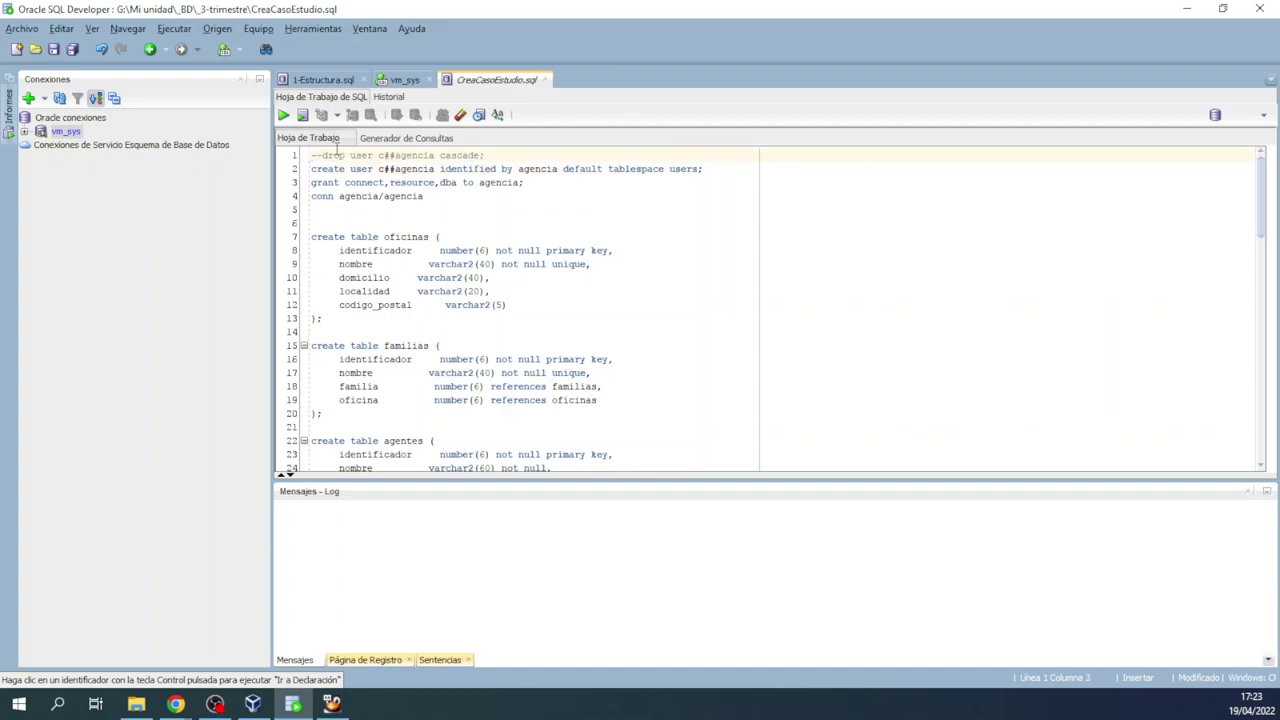
Step: Run the create user statement on the vm_sys connection, which fails with ORA-65094
{"action": "double_click", "coordinate": [333, 168]}
{"action": "key", "text": "ctrl+Return"}
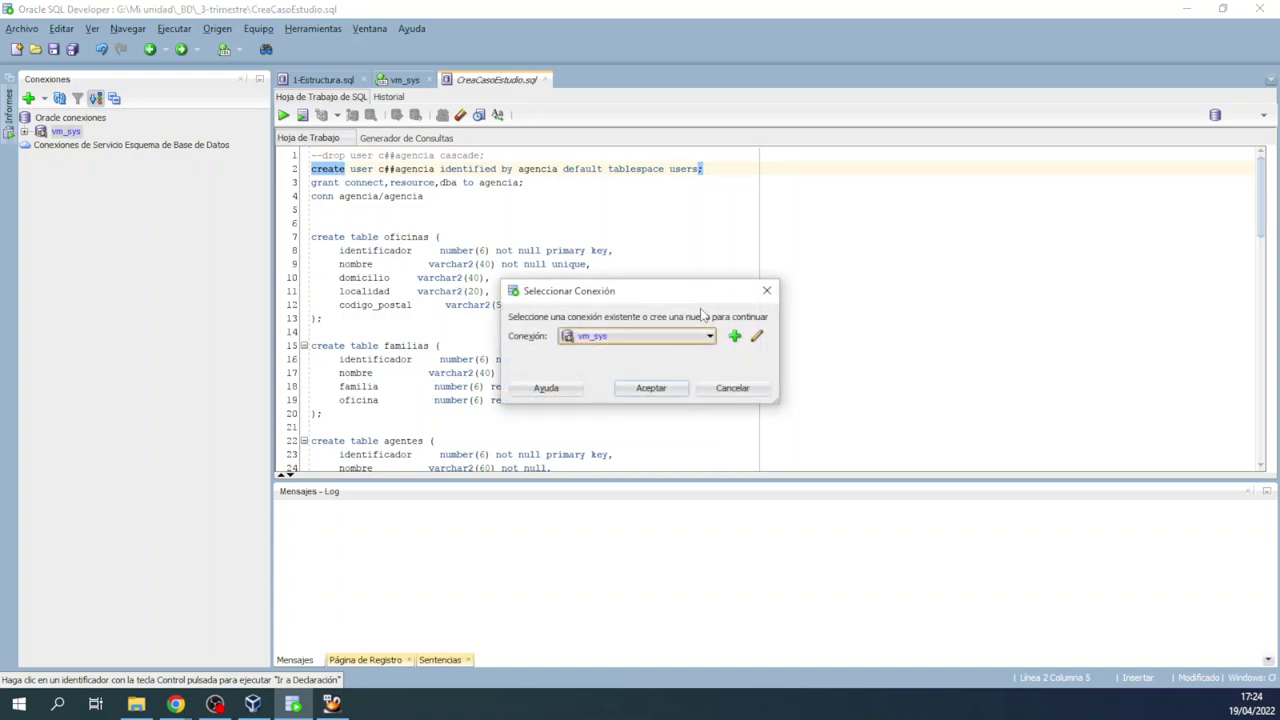
{"action": "left_click", "coordinate": [645, 390]}
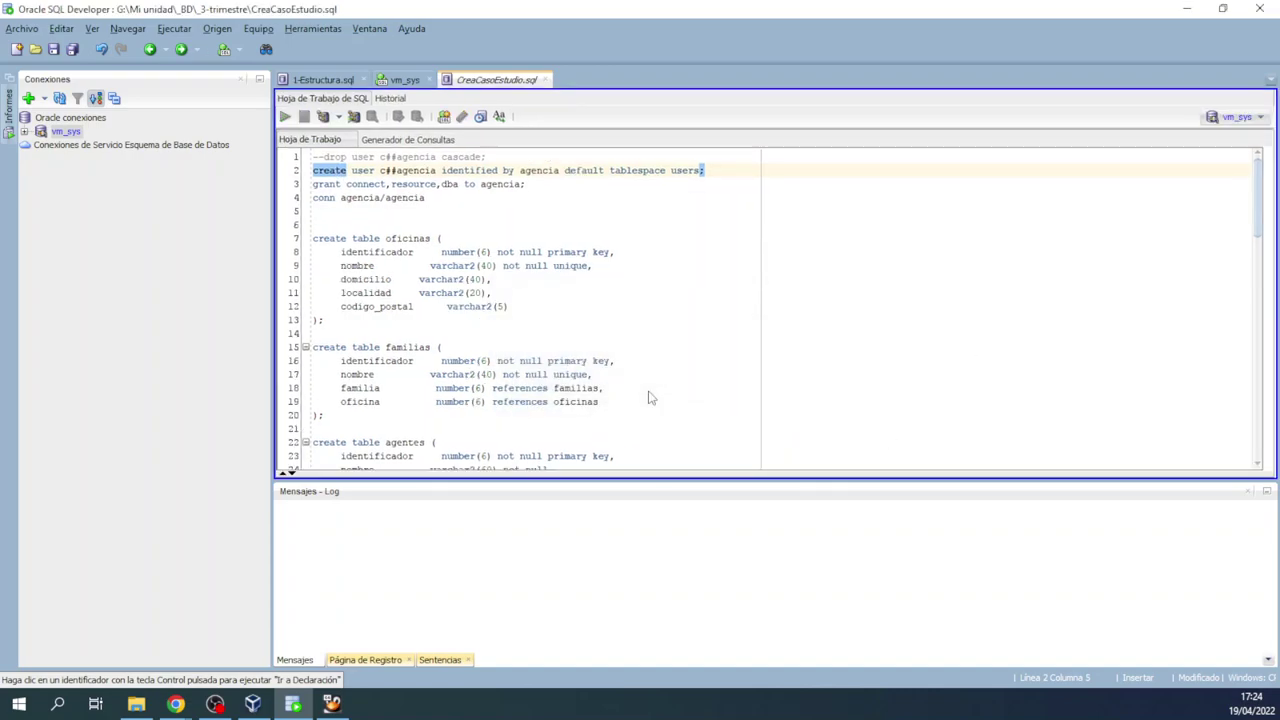
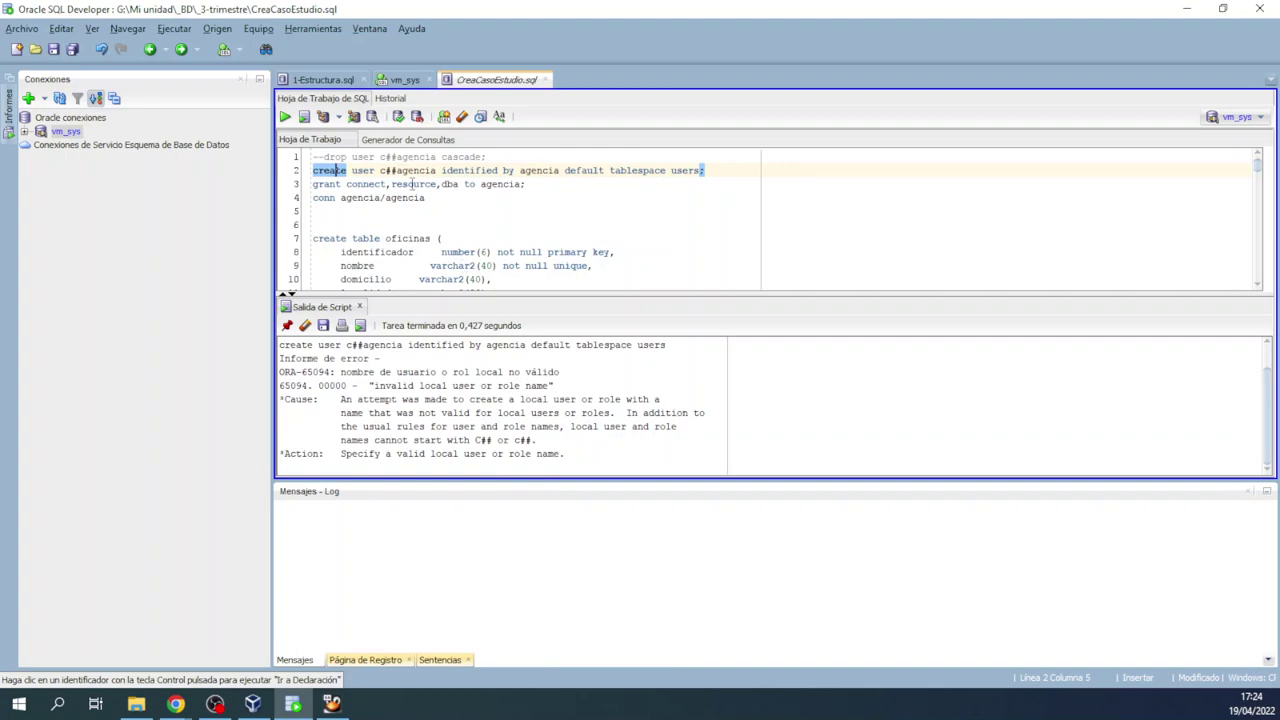
Step: Remove the c## prefix from the create user line and run it to create user AGENCIA
{"action": "left_click", "coordinate": [397, 170]}
{"action": "key", "text": "BackSpace"}
{"action": "key", "text": "BackSpace"}
{"action": "key", "text": "BackSpace"}
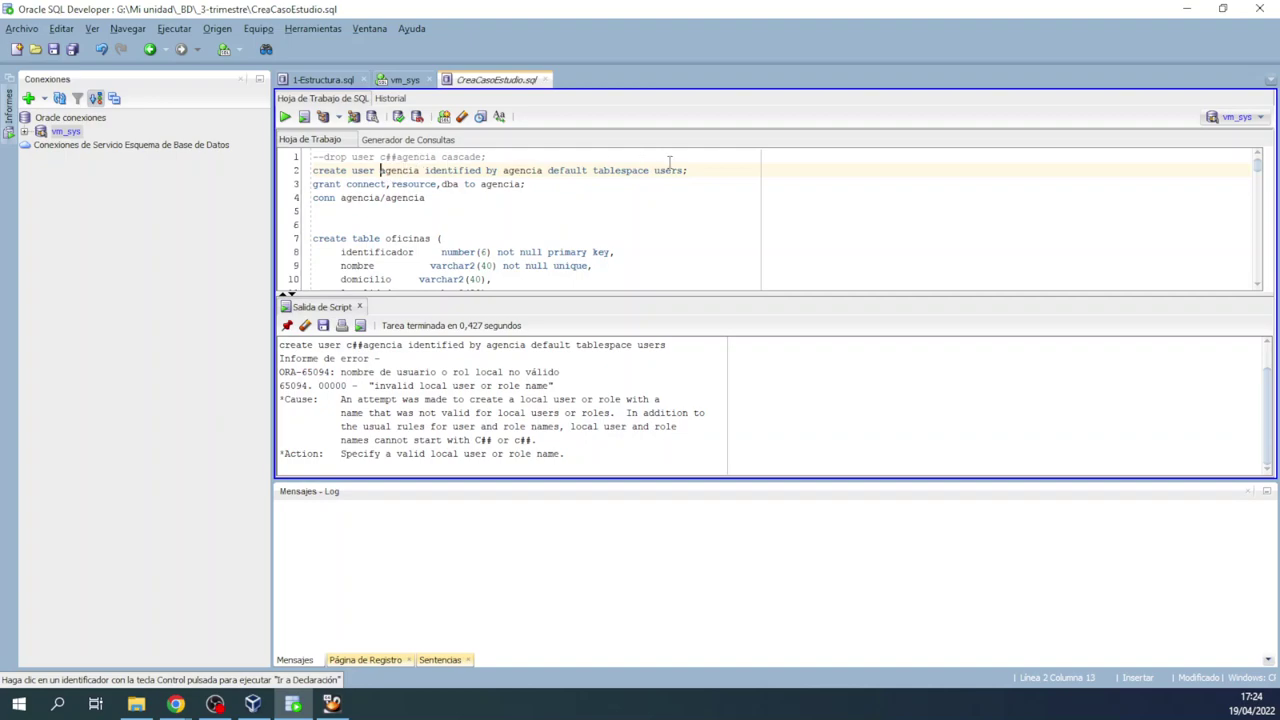
{"action": "left_click_drag", "start_coordinate": [700, 170], "coordinate": [285, 177]}
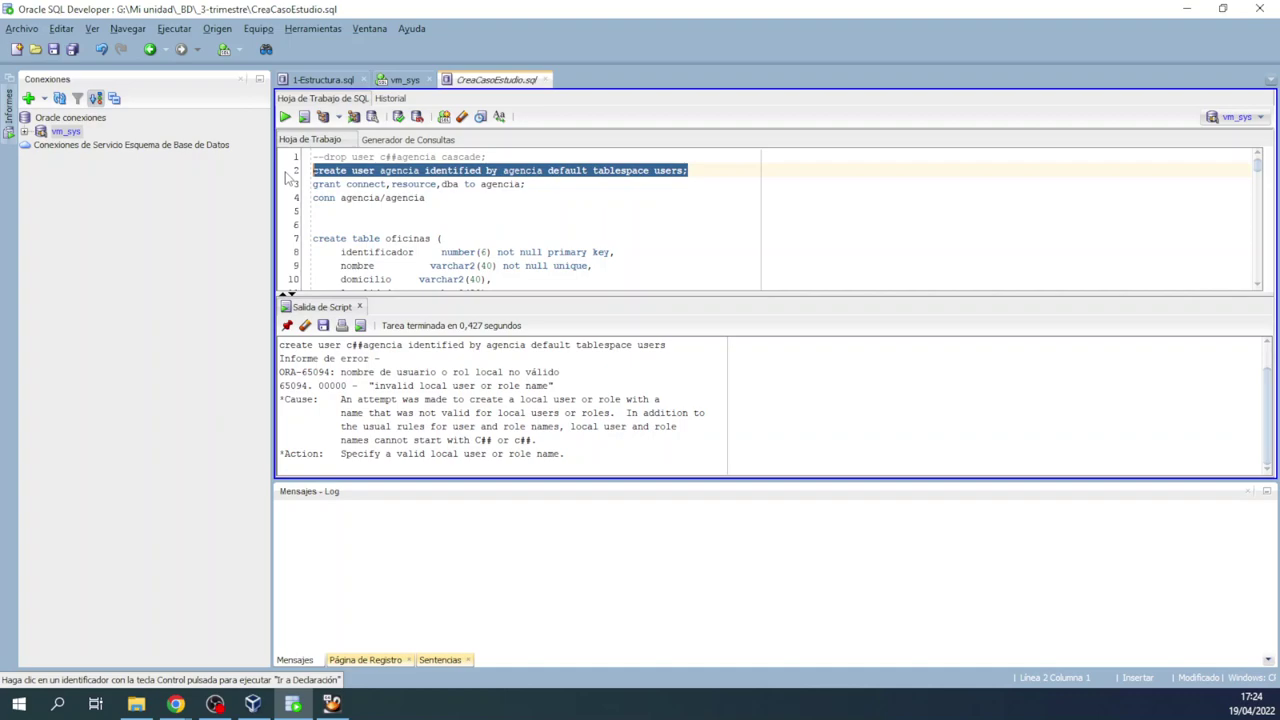
{"action": "left_click", "coordinate": [461, 170]}
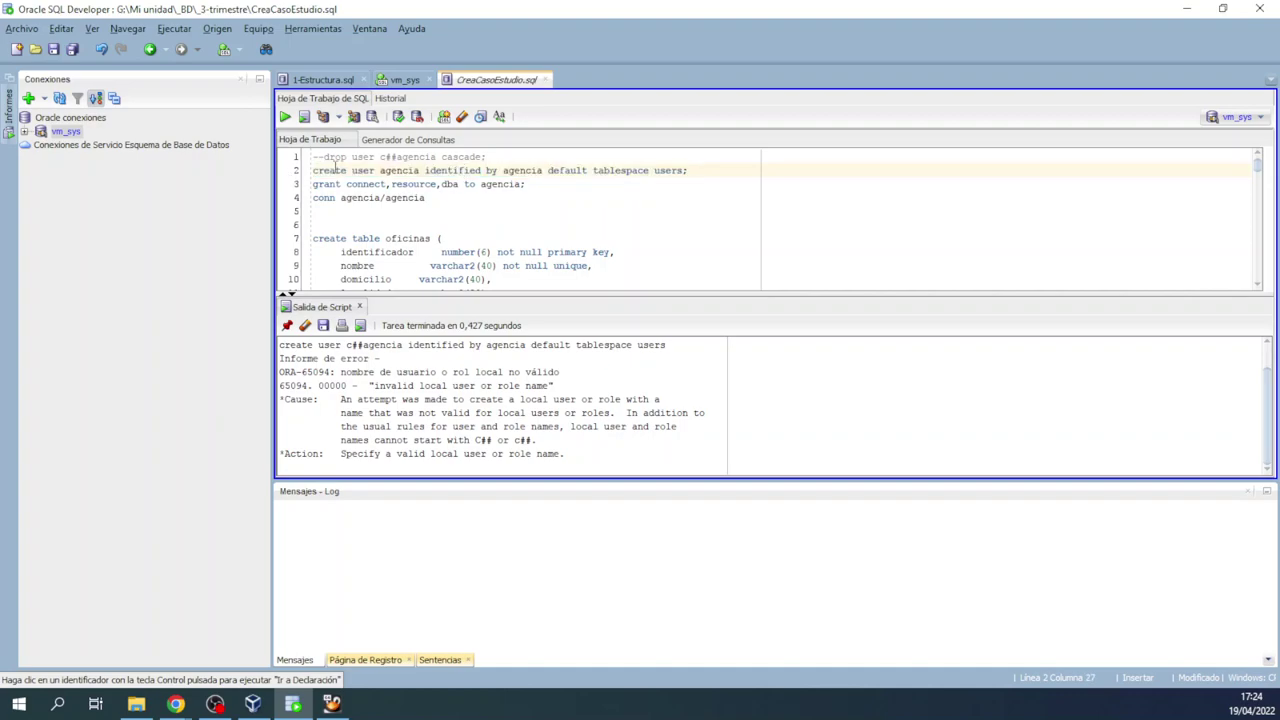
{"action": "key", "text": "ctrl+Return"}
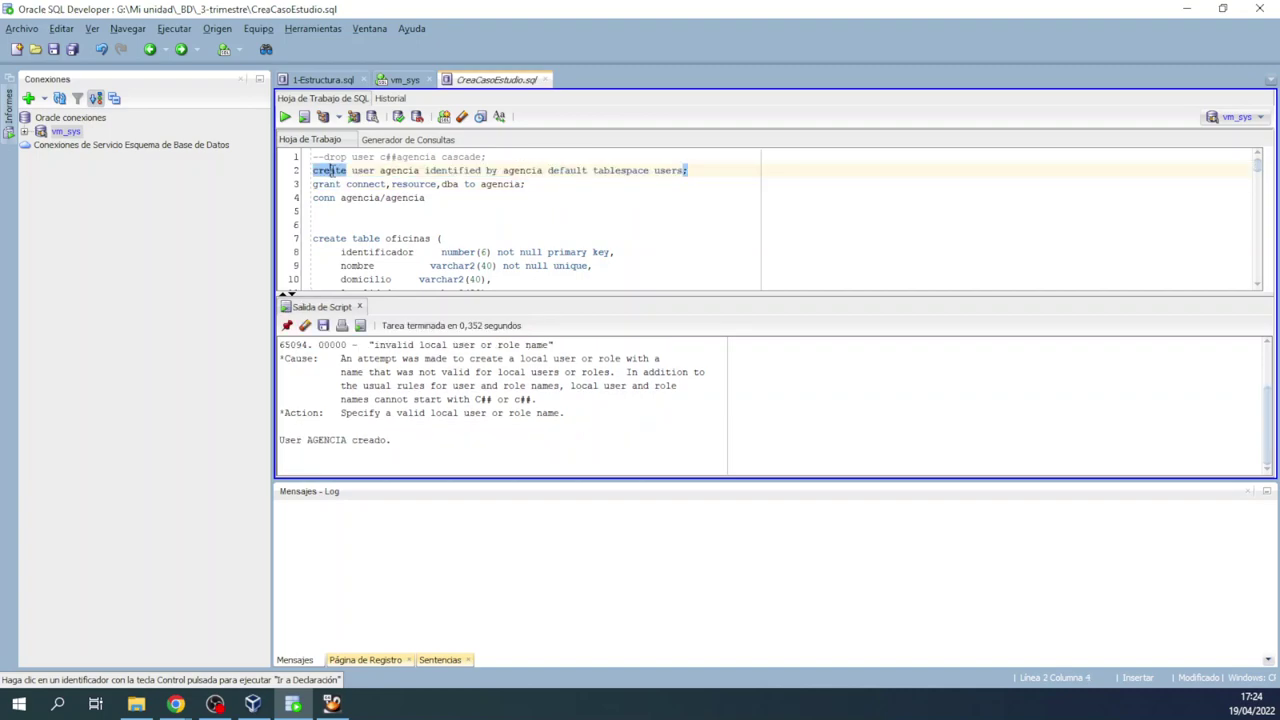
{"action": "left_click_drag", "start_coordinate": [405, 442], "coordinate": [285, 428]}
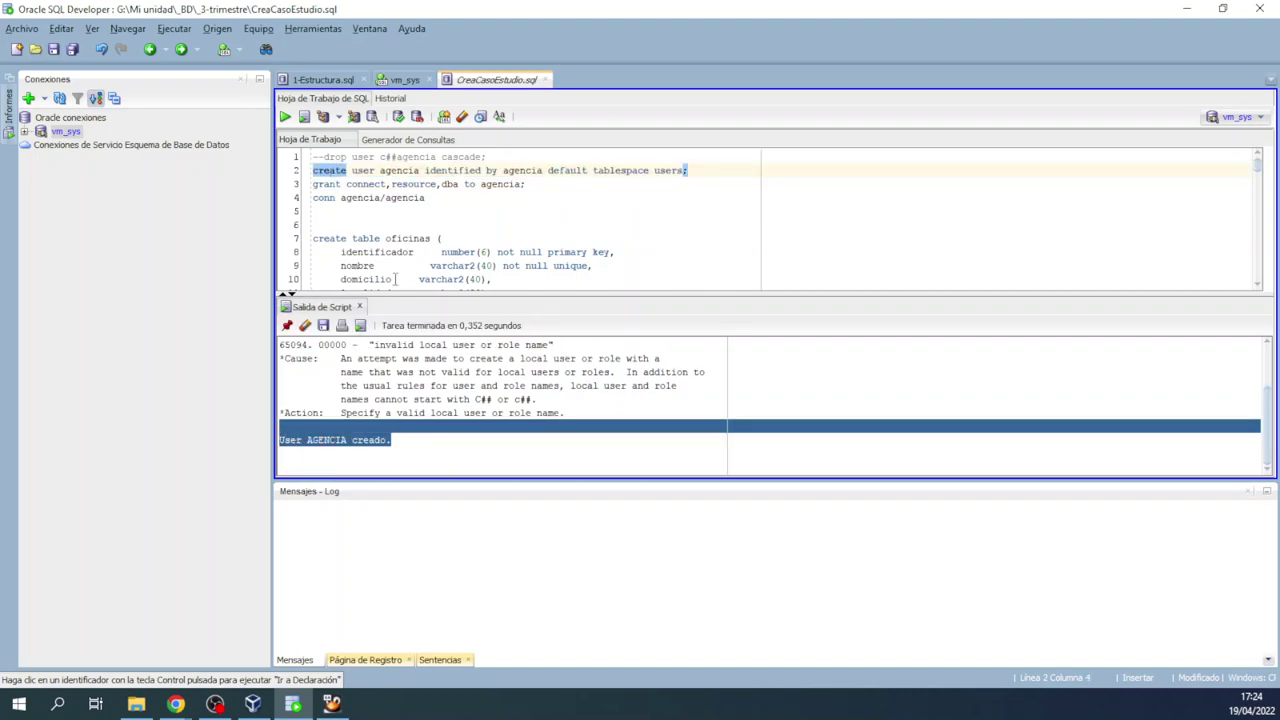
Step: Uncomment the drop user line and remove its c## prefix so it reads drop user agencia cascade
{"action": "left_click", "coordinate": [317, 157]}
{"action": "key", "text": "BackSpace"}
{"action": "key", "text": "BackSpace"}
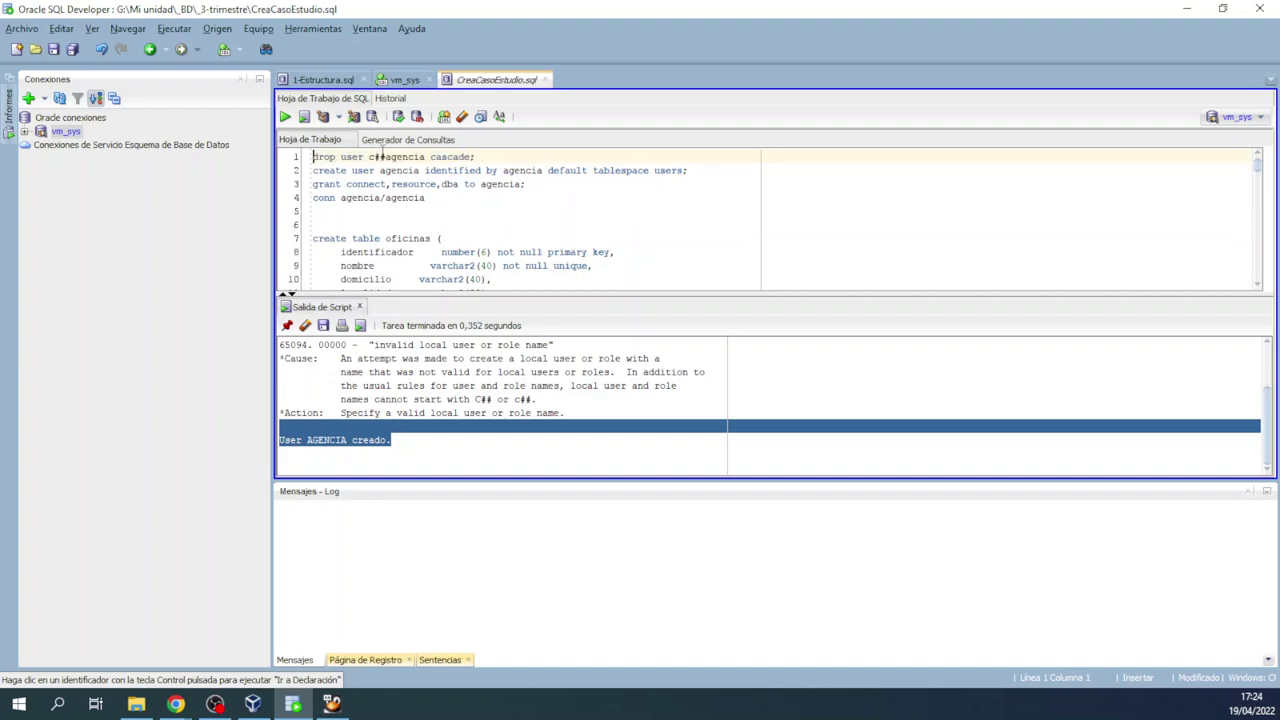
{"action": "left_click", "coordinate": [385, 157]}
{"action": "key", "text": "BackSpace"}
{"action": "key", "text": "BackSpace"}
{"action": "key", "text": "BackSpace"}
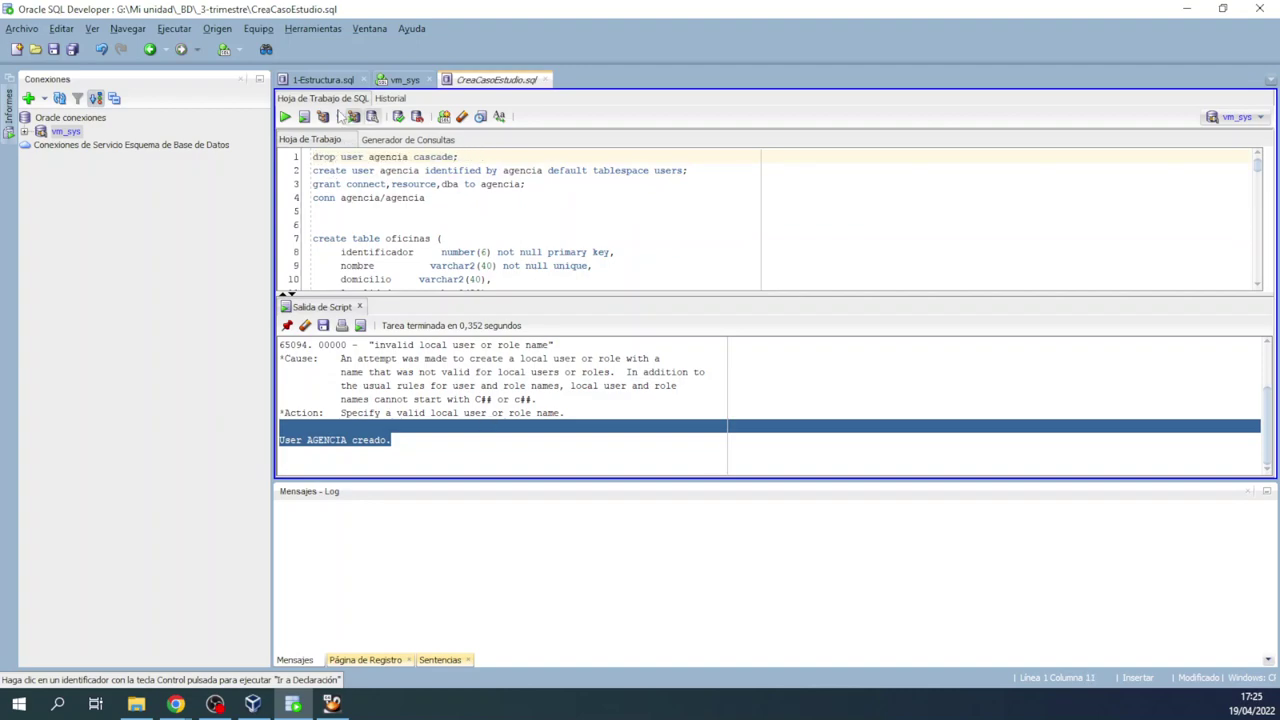
Step: Run the whole CreaCasoEstudio script and enlarge the SQL editor pane above the output
{"action": "left_click", "coordinate": [305, 117]}
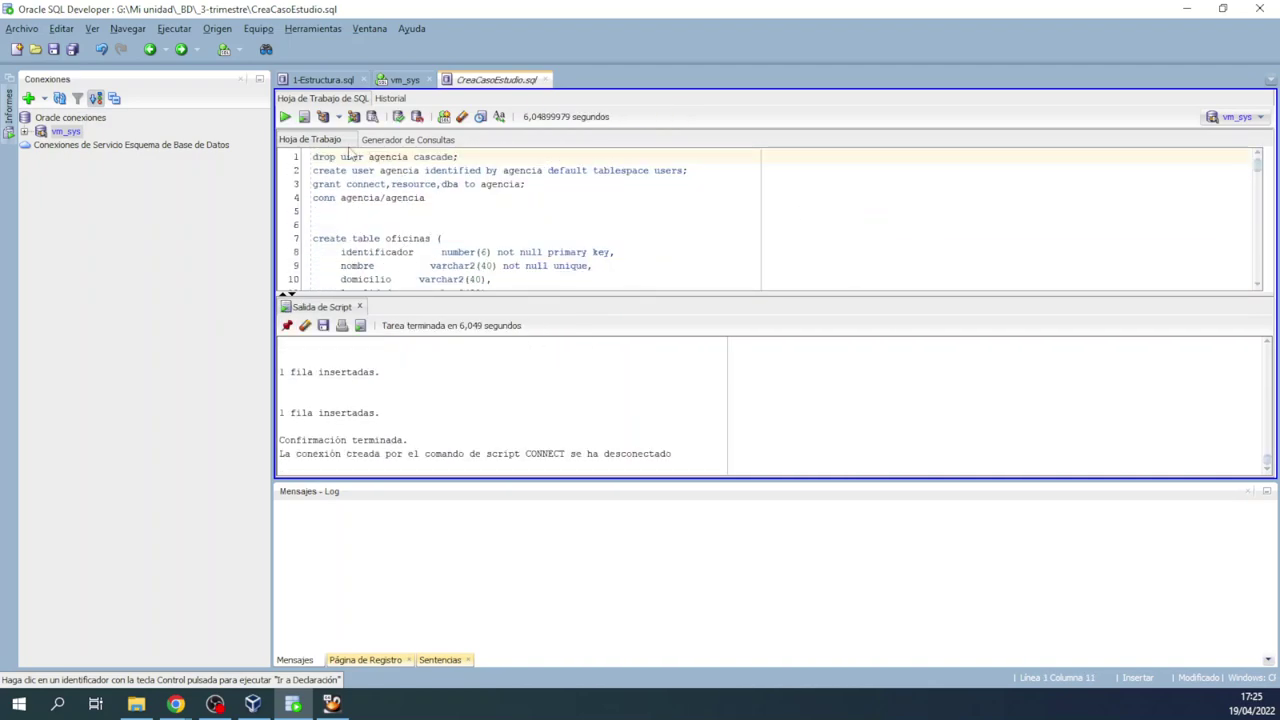
{"action": "left_click_drag", "start_coordinate": [449, 294], "coordinate": [449, 321]}
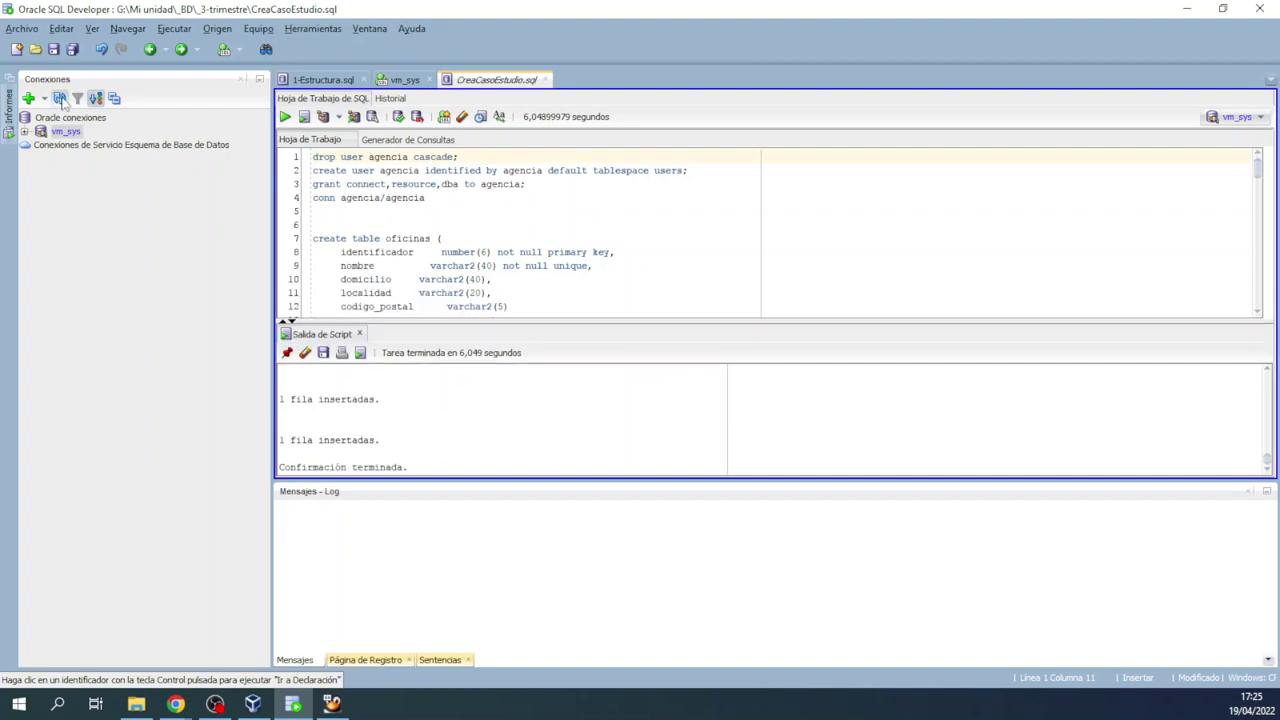
Step: Start a new connection, cancel it, and check the vm_sys connection's options
{"action": "left_click", "coordinate": [30, 98]}
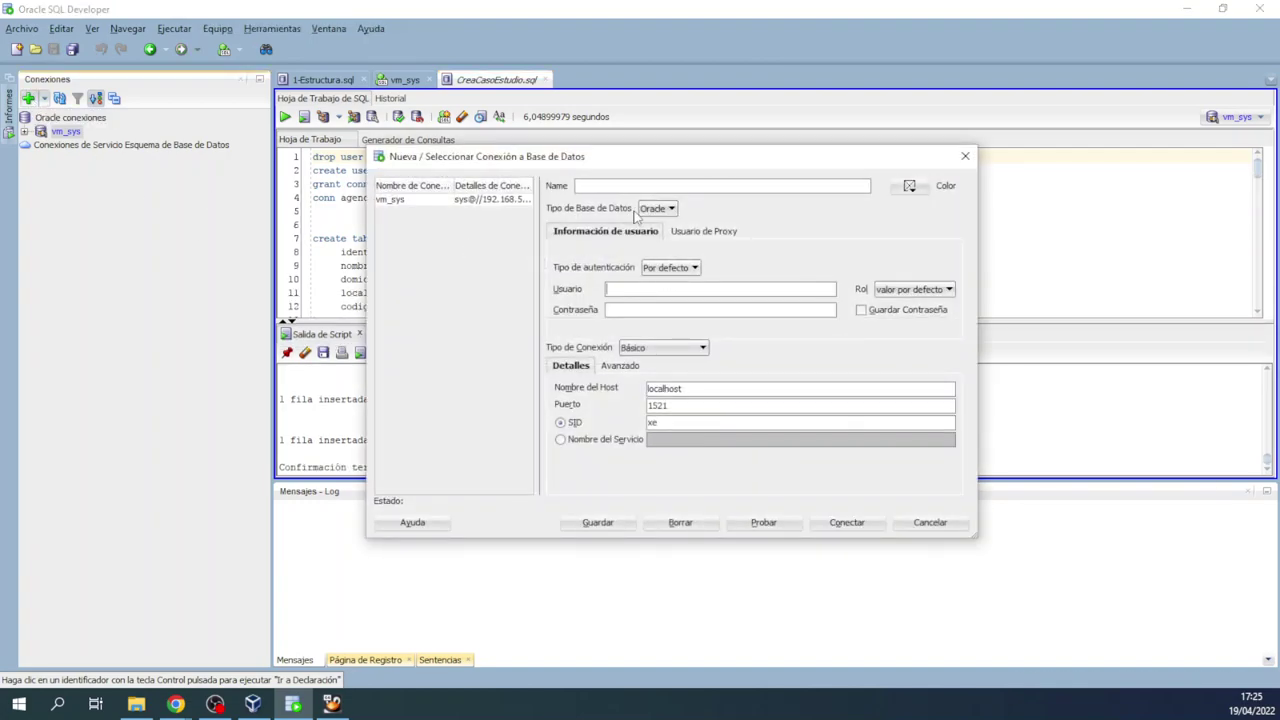
{"action": "left_click_drag", "start_coordinate": [706, 390], "coordinate": [562, 392]}
{"action": "left_click", "coordinate": [965, 156]}
{"action": "right_click", "coordinate": [66, 132]}
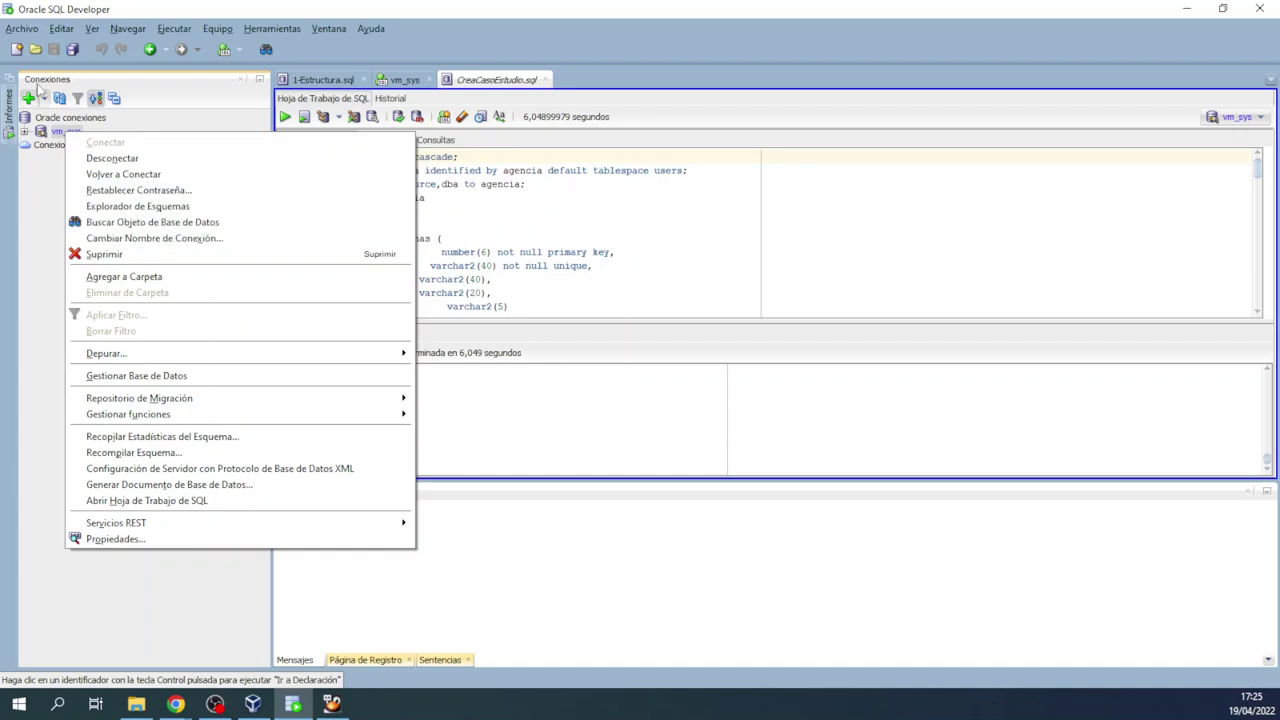
Step: Fill in a new connection vm_agencia for user agencia at host 192.168.56.101 using a service name
{"action": "left_click", "coordinate": [31, 97]}
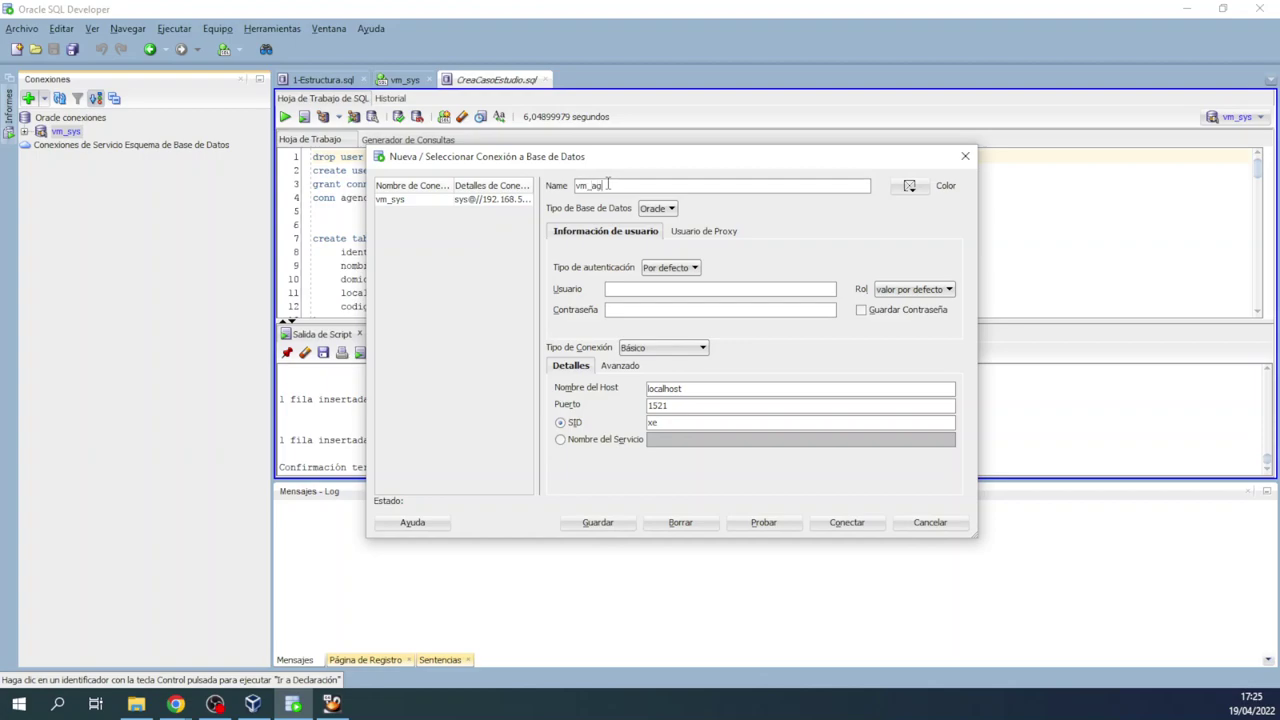
{"action": "left_click", "coordinate": [630, 289]}
{"action": "left_click_drag", "start_coordinate": [595, 160], "coordinate": [587, 108]}
{"action": "left_click_drag", "start_coordinate": [688, 338], "coordinate": [644, 338]}
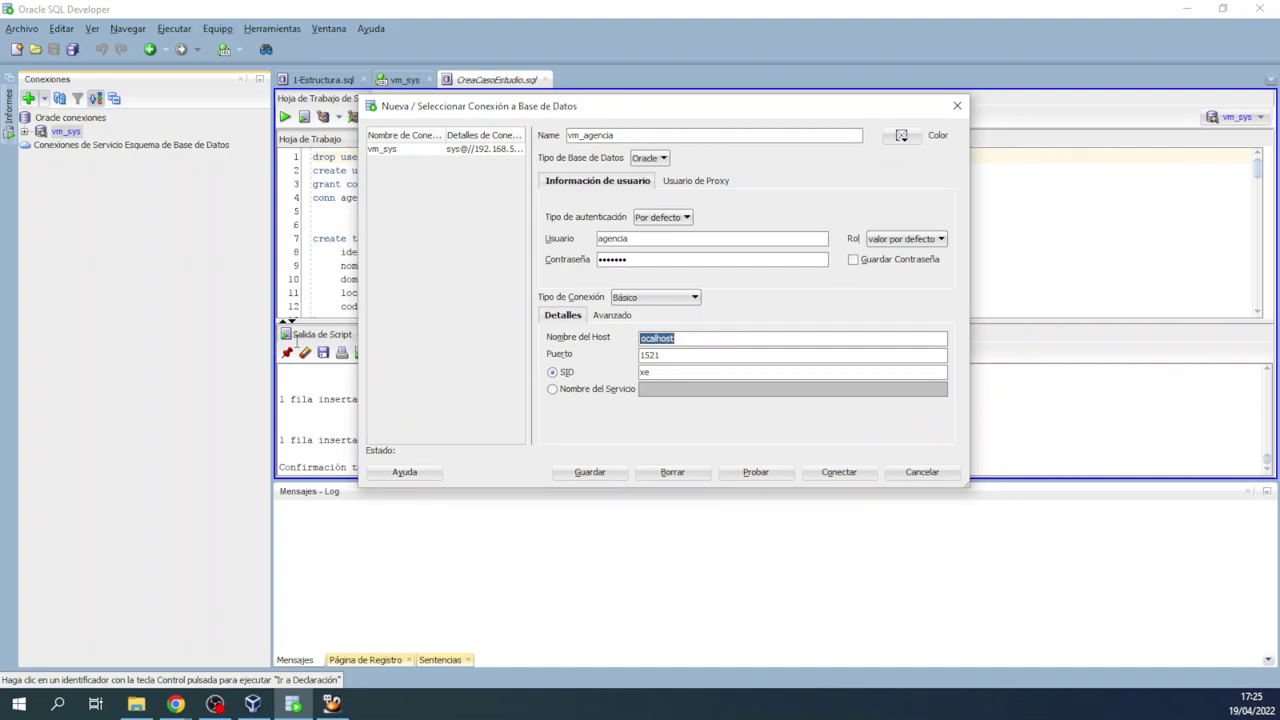
{"action": "type", "text": "192.168."}
{"action": "left_click", "coordinate": [552, 389]}
{"action": "left_click", "coordinate": [707, 390]}
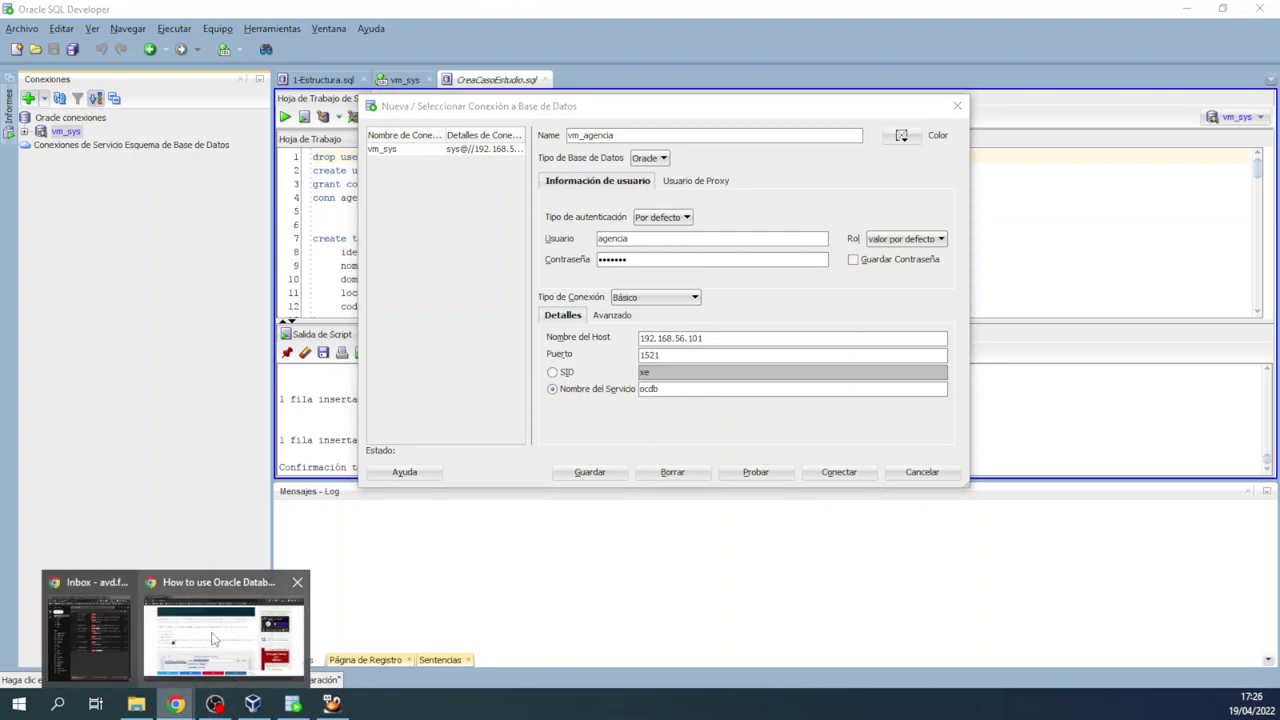
Step: Set the service name to orcl from the tutorial, test, tag the connection blue and connect
{"action": "left_click", "coordinate": [216, 638]}
{"action": "key", "text": "ctrl+c"}
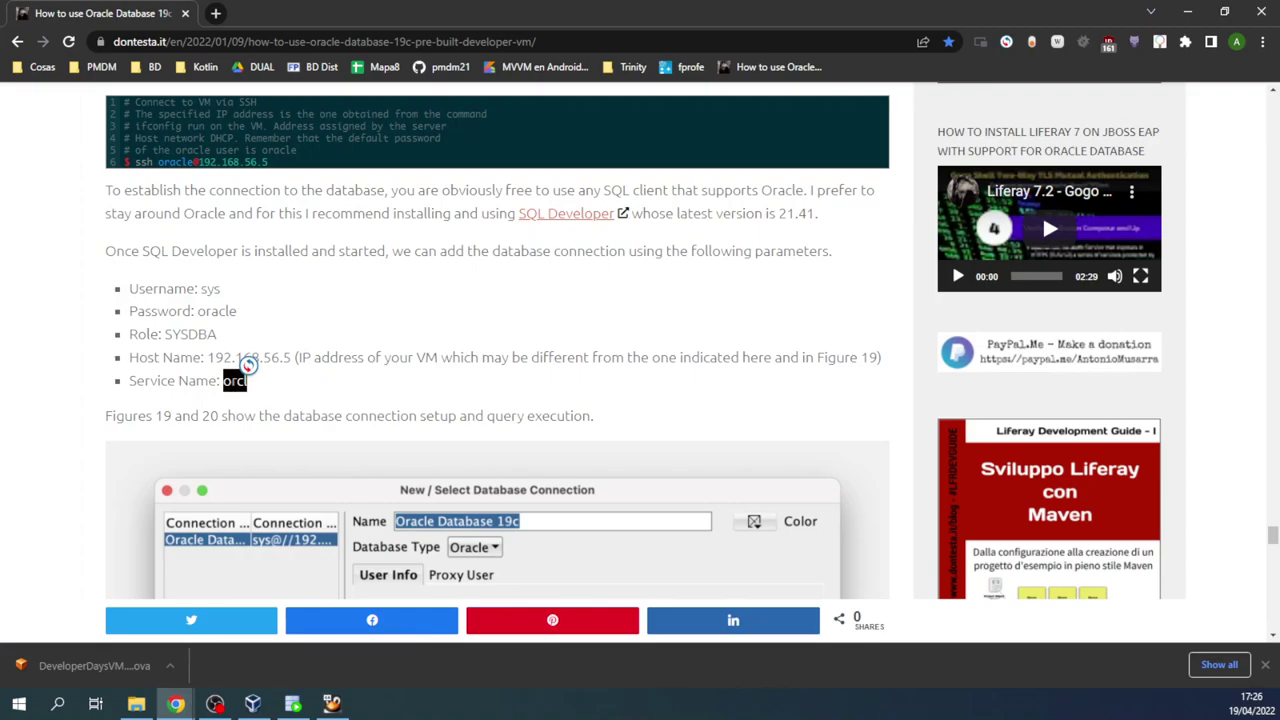
{"action": "key", "text": "alt+Tab"}
{"action": "key", "text": "ctrl+v"}
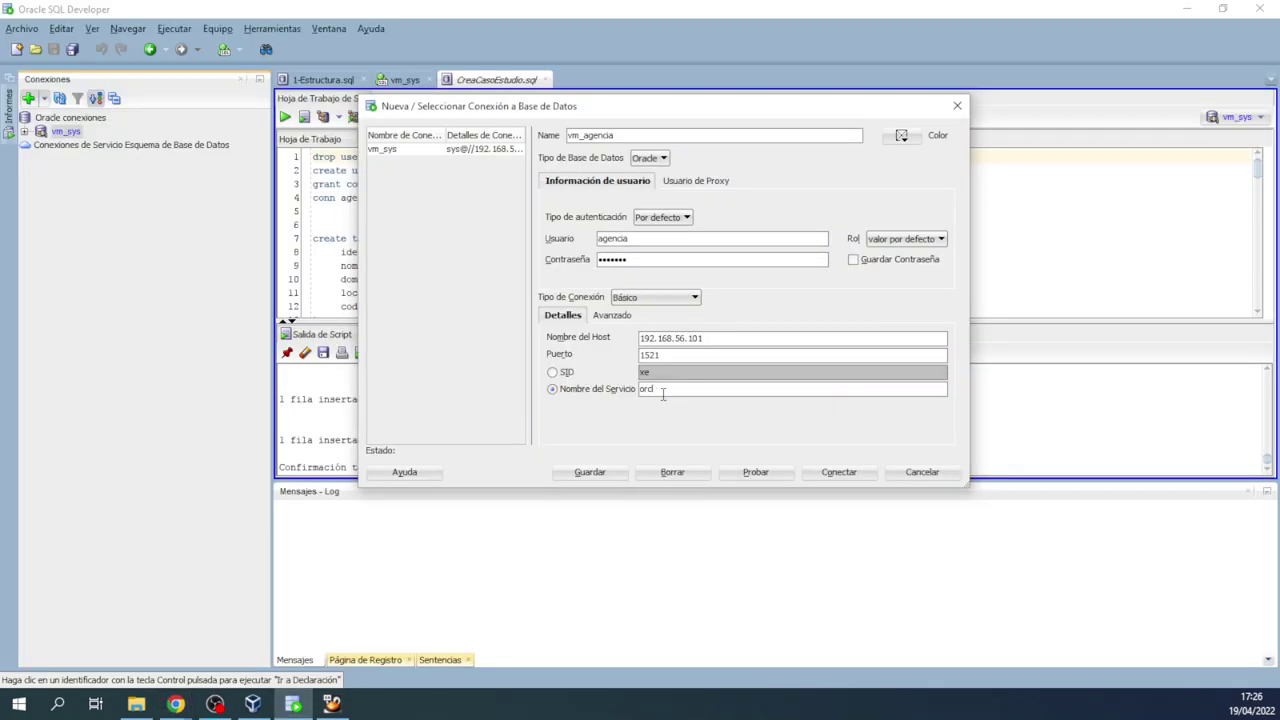
{"action": "left_click", "coordinate": [757, 480]}
{"action": "left_click", "coordinate": [901, 137]}
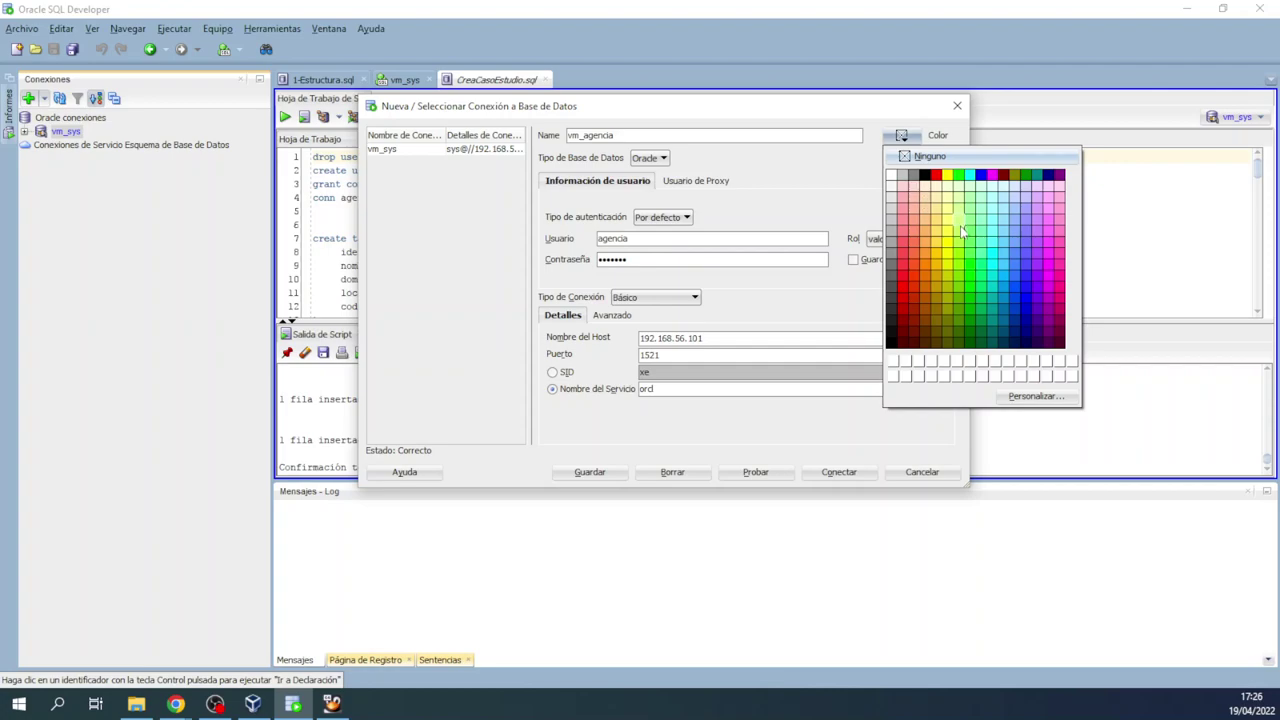
{"action": "left_click", "coordinate": [1024, 279]}
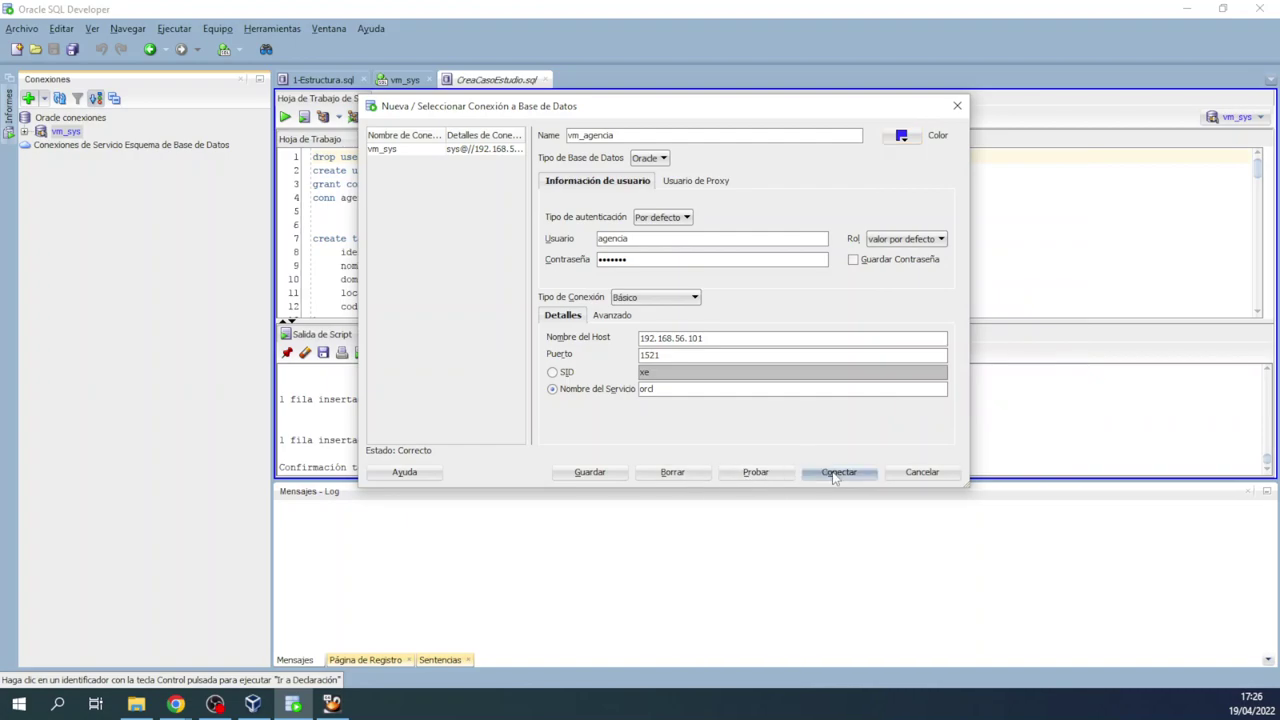
{"action": "left_click", "coordinate": [836, 472]}
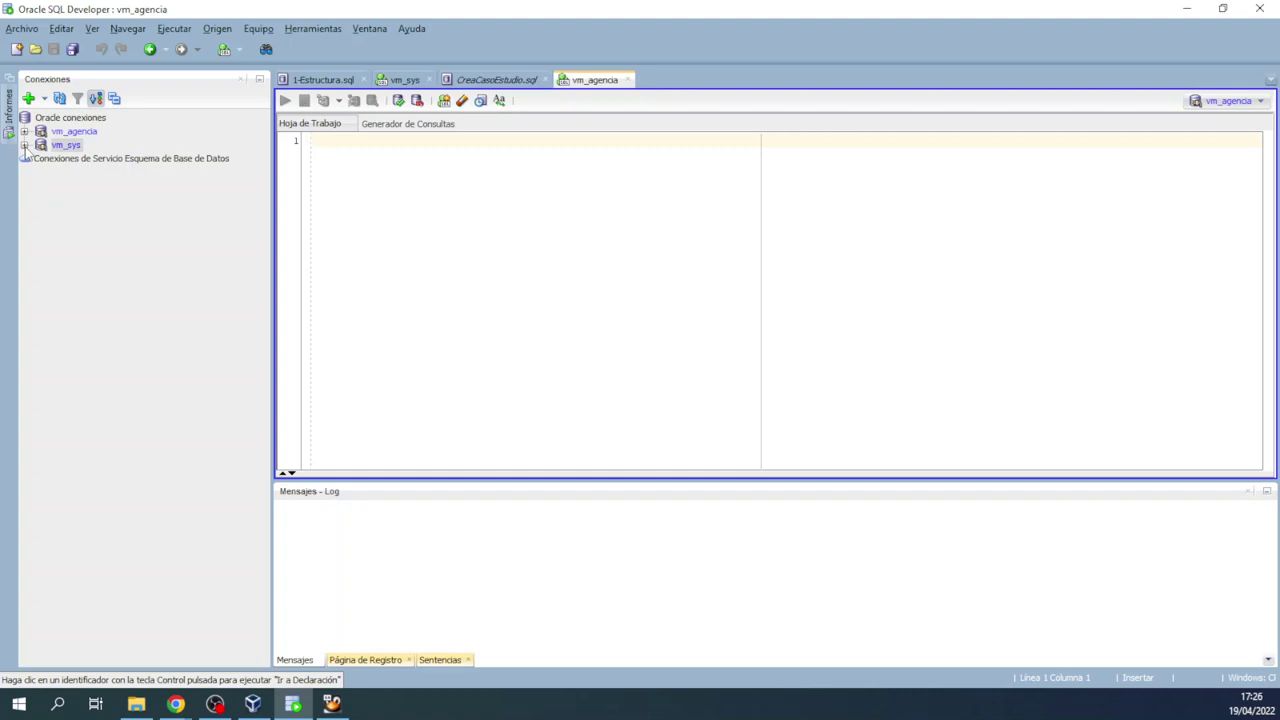
Step: List vm_agencia's tables AGENTES, FAMILIAS and OFICINAS, then bring the VM window back
{"action": "left_click", "coordinate": [24, 145]}
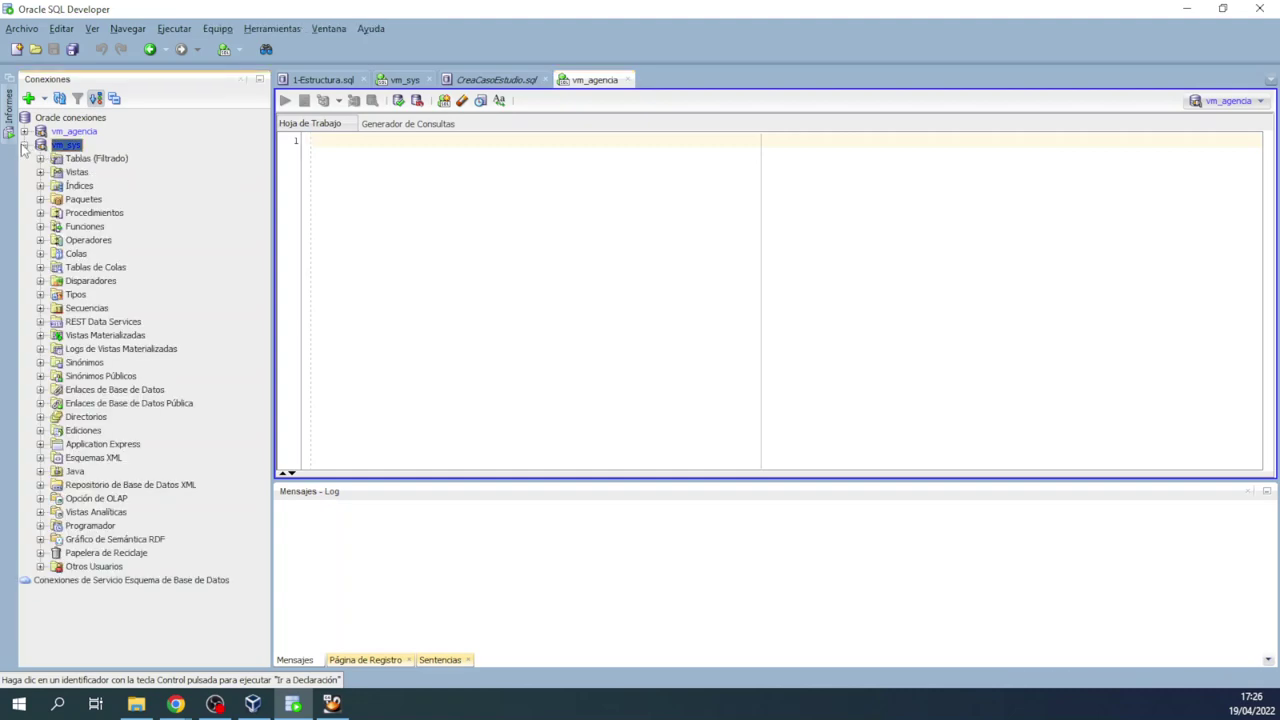
{"action": "left_click", "coordinate": [24, 145]}
{"action": "left_click", "coordinate": [24, 131]}
{"action": "left_click", "coordinate": [40, 145]}
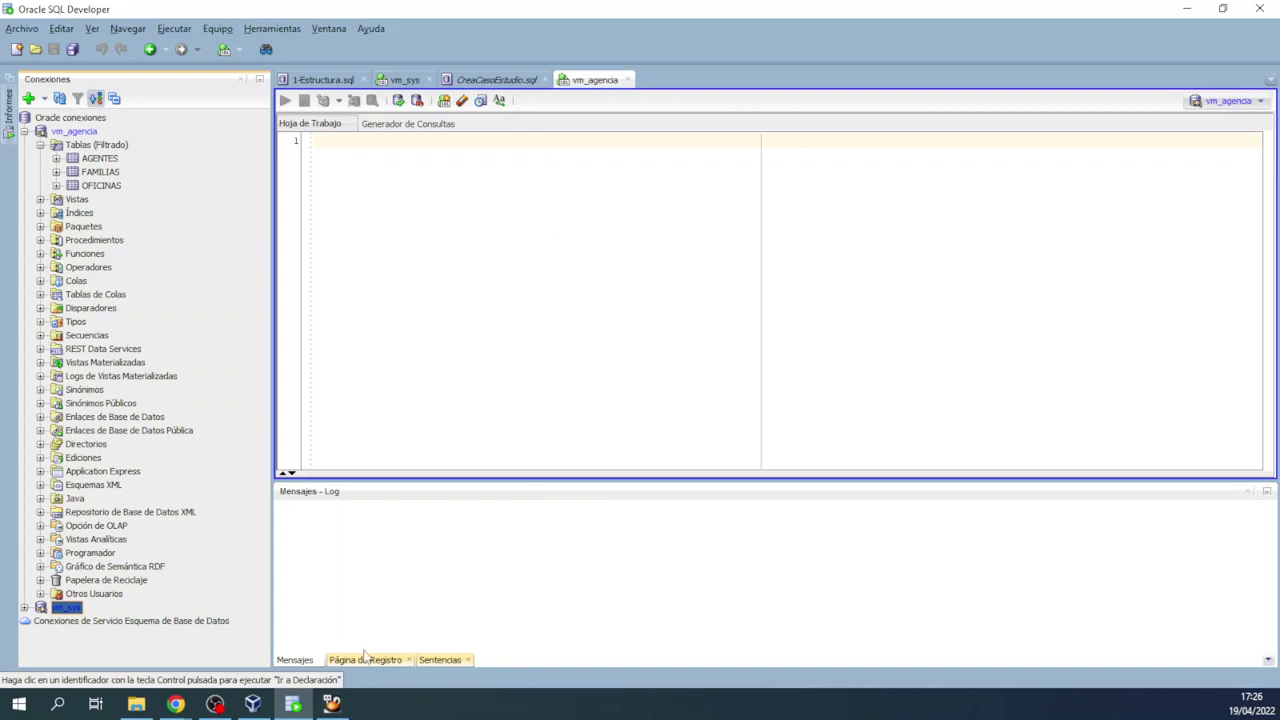
{"action": "left_click", "coordinate": [332, 704]}
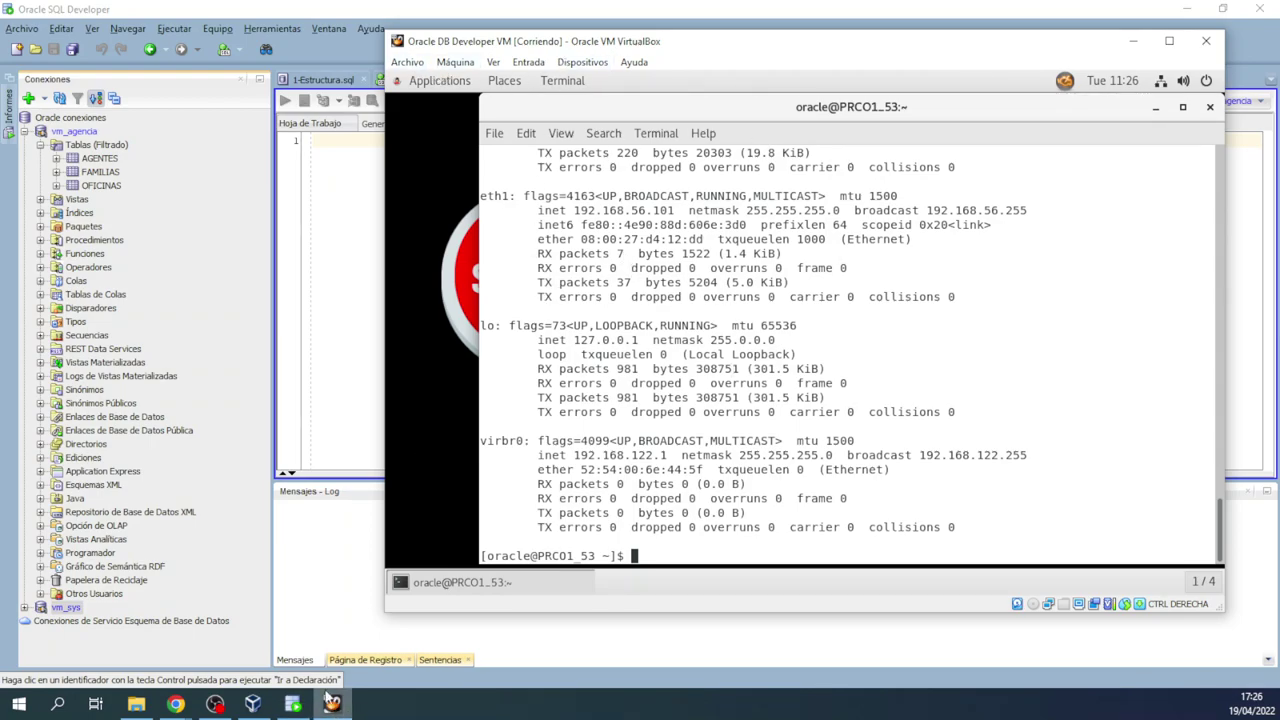
Step: Review VirtualBox's global network preferences and close them without changes
{"action": "mouse_move", "coordinate": [252, 705]}
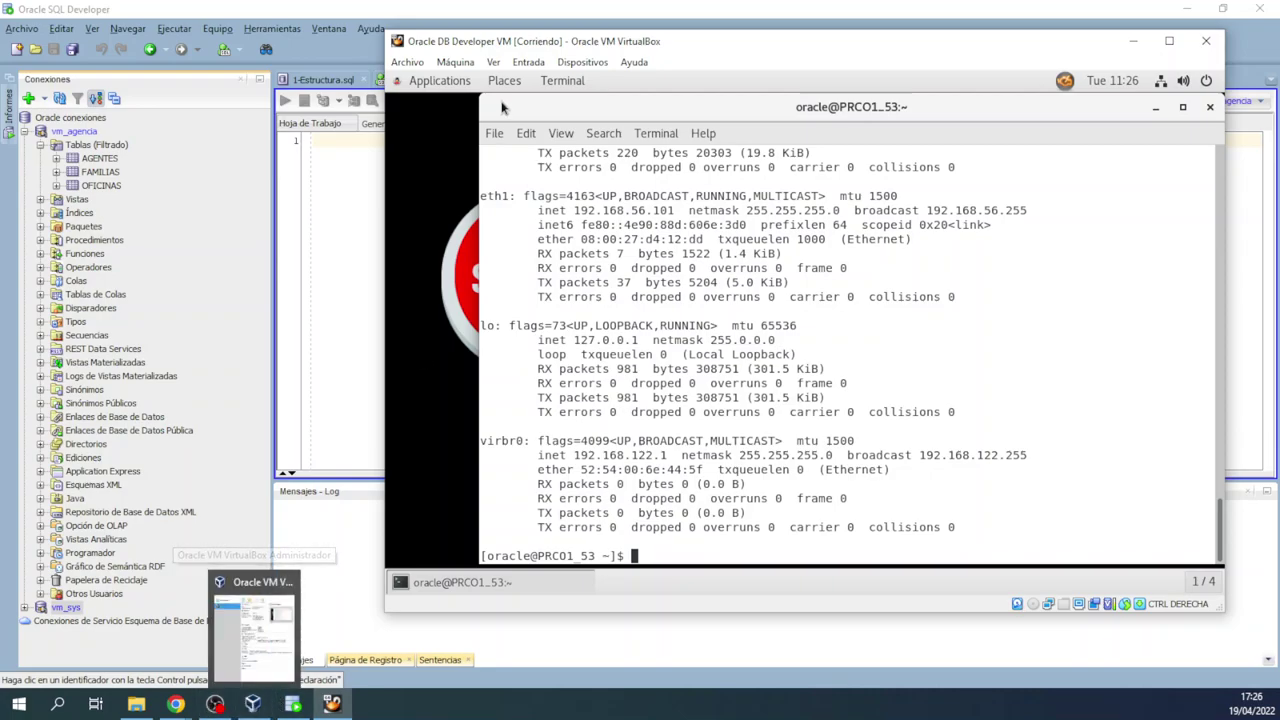
{"action": "left_click", "coordinate": [424, 66]}
{"action": "left_click", "coordinate": [433, 83]}
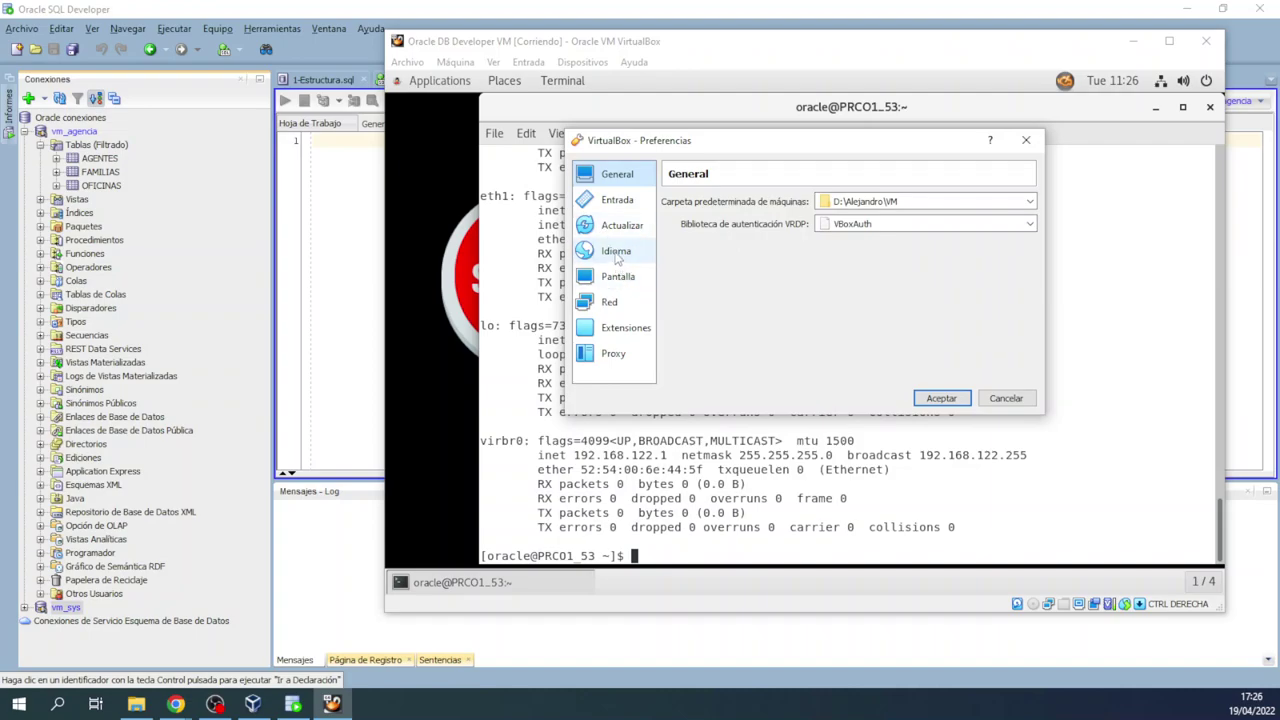
{"action": "left_click", "coordinate": [612, 302]}
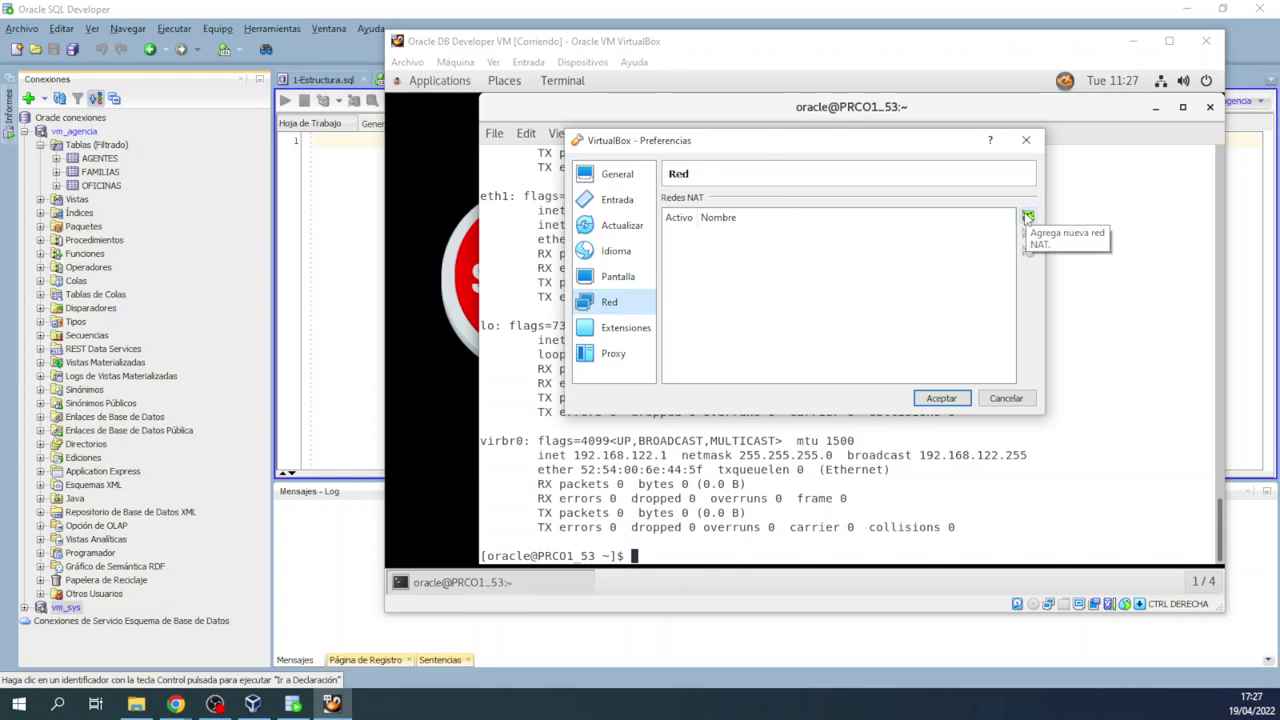
{"action": "left_click", "coordinate": [1025, 140]}
Step: Inspect the VM's network adapters, including the second host-only adapter, and accept the settings
{"action": "left_click", "coordinate": [456, 86]}
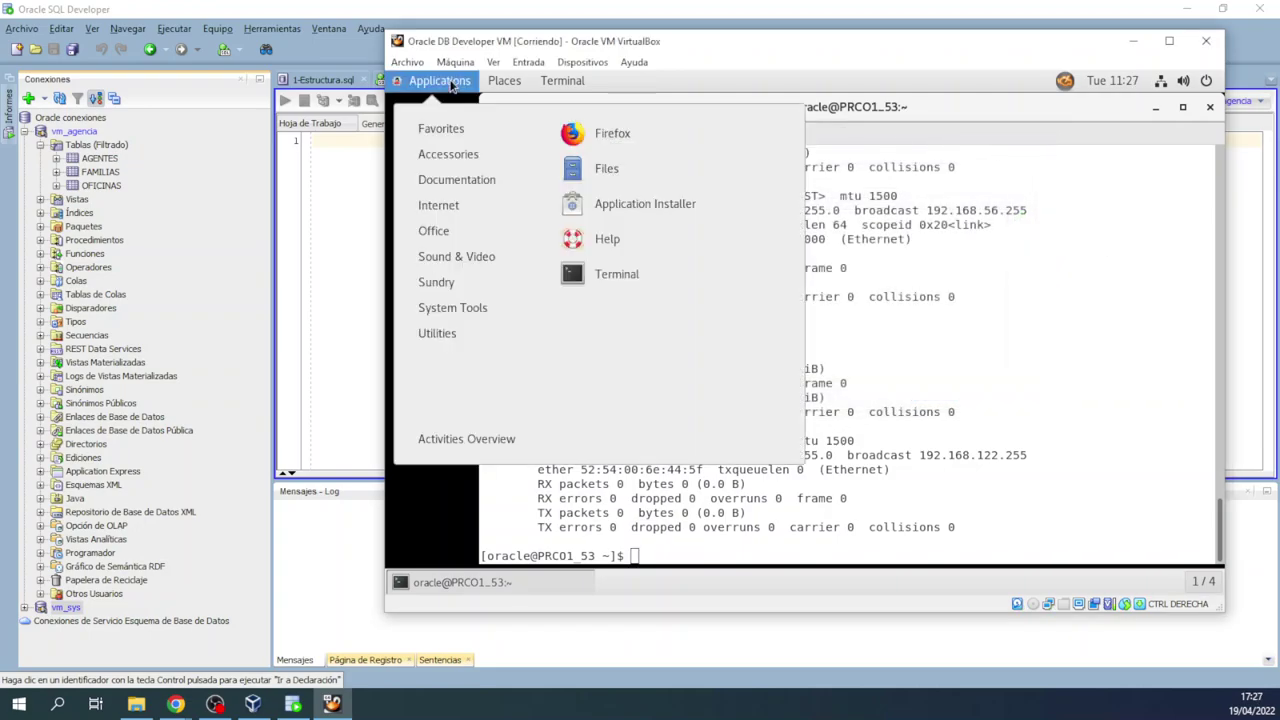
{"action": "left_click", "coordinate": [455, 62]}
{"action": "left_click", "coordinate": [570, 120]}
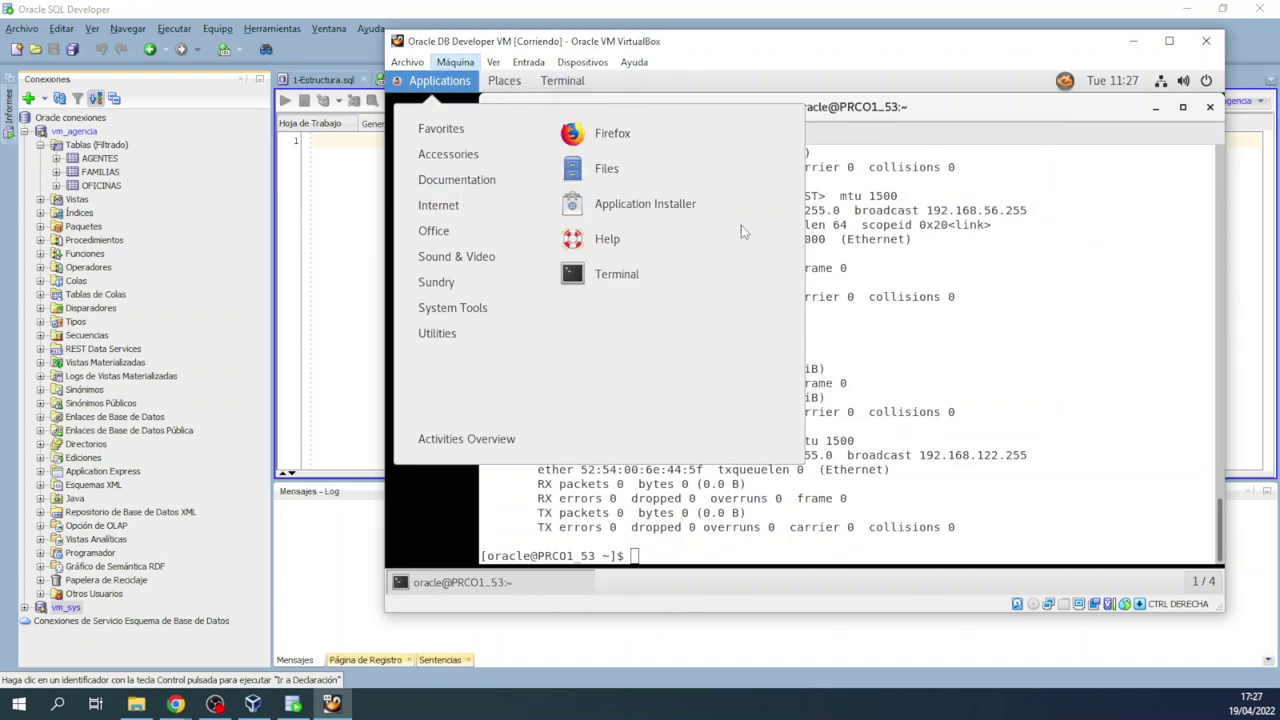
{"action": "left_click", "coordinate": [612, 286]}
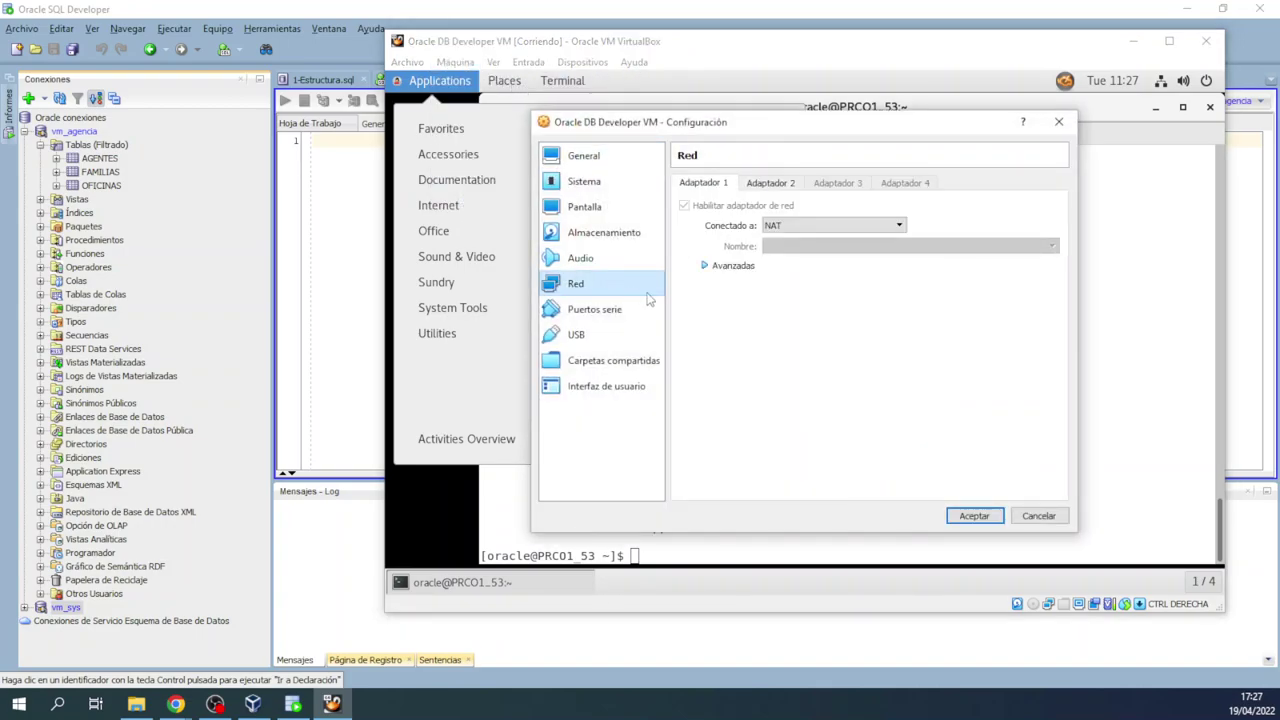
{"action": "left_click", "coordinate": [770, 183]}
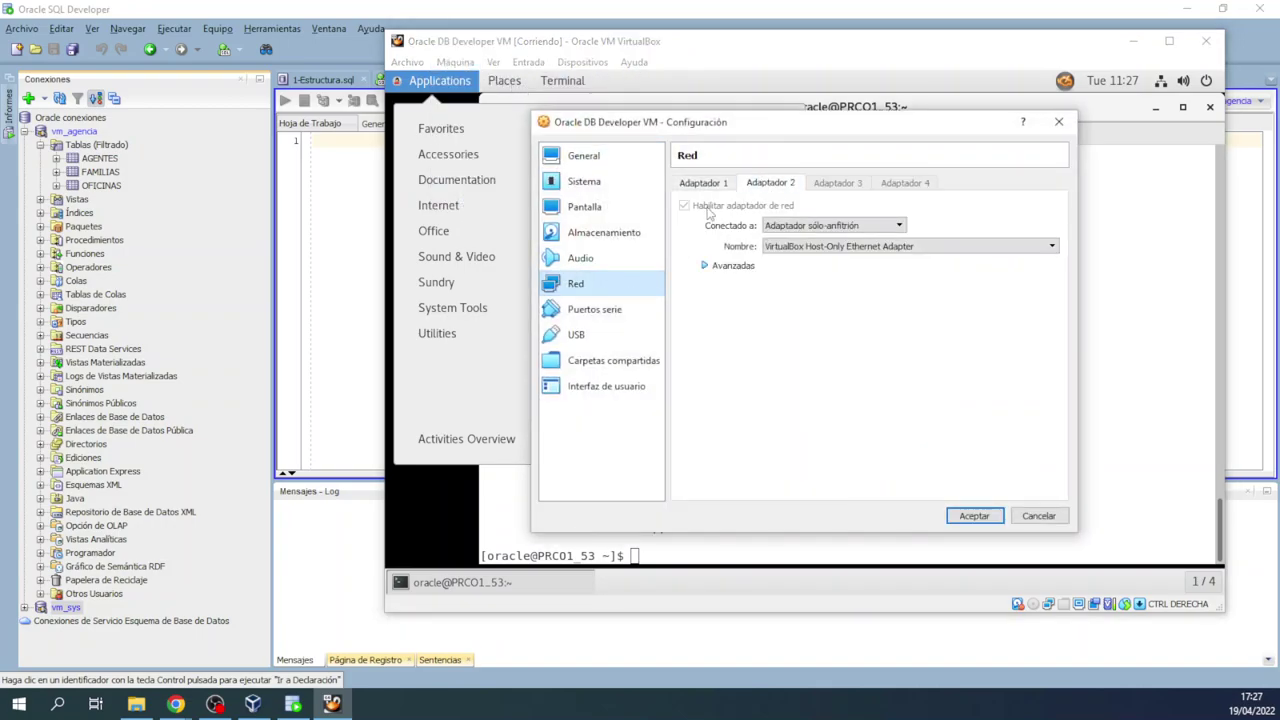
{"action": "left_click", "coordinate": [995, 520]}
Step: Close the VM window, choosing to power off the machine
{"action": "left_click", "coordinate": [1207, 84]}
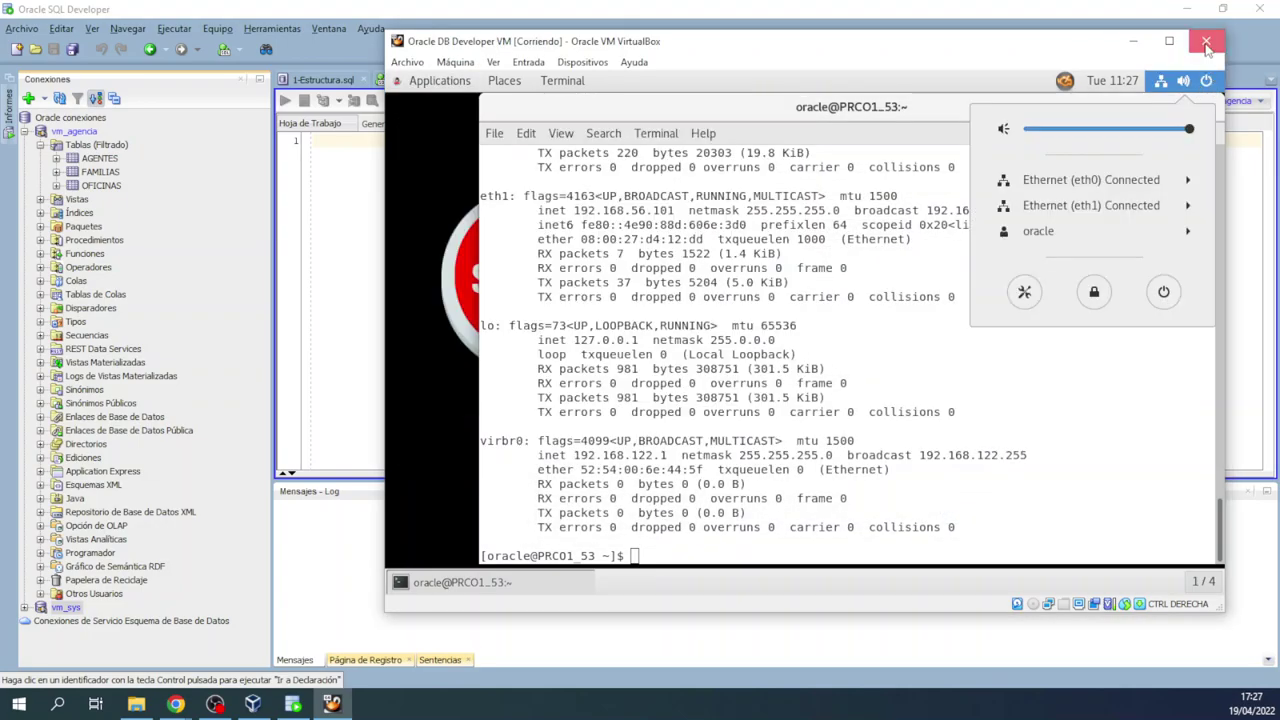
{"action": "left_click", "coordinate": [1206, 41]}
{"action": "left_click", "coordinate": [778, 312]}
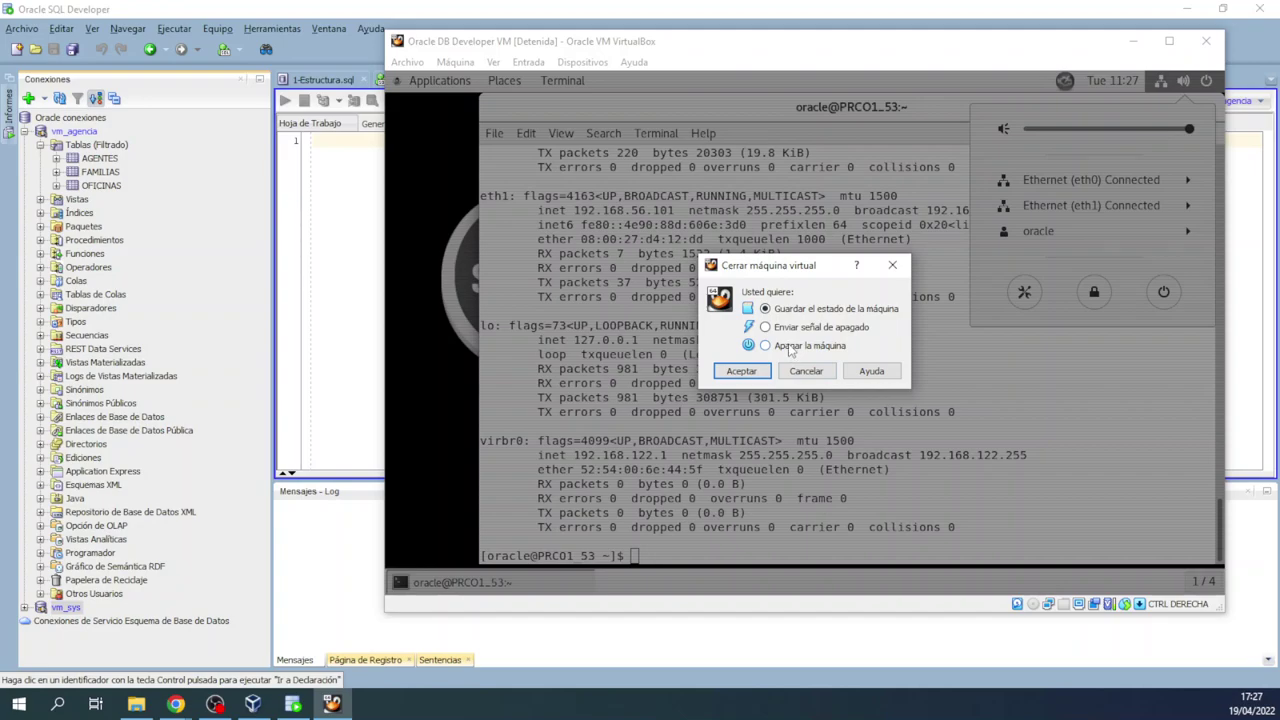
{"action": "left_click", "coordinate": [766, 346]}
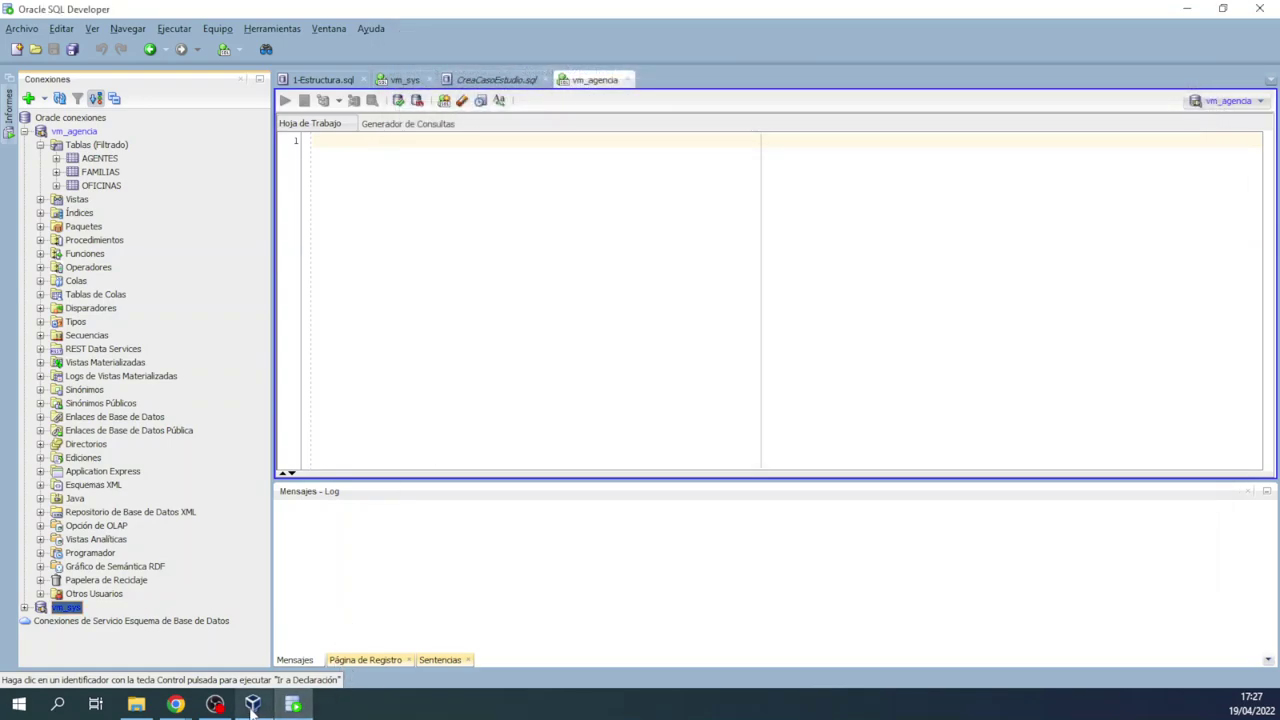
Step: Delete Host-Only Ethernet Adapter #2 (192.168.100.1) in the host network manager
{"action": "left_click", "coordinate": [252, 705]}
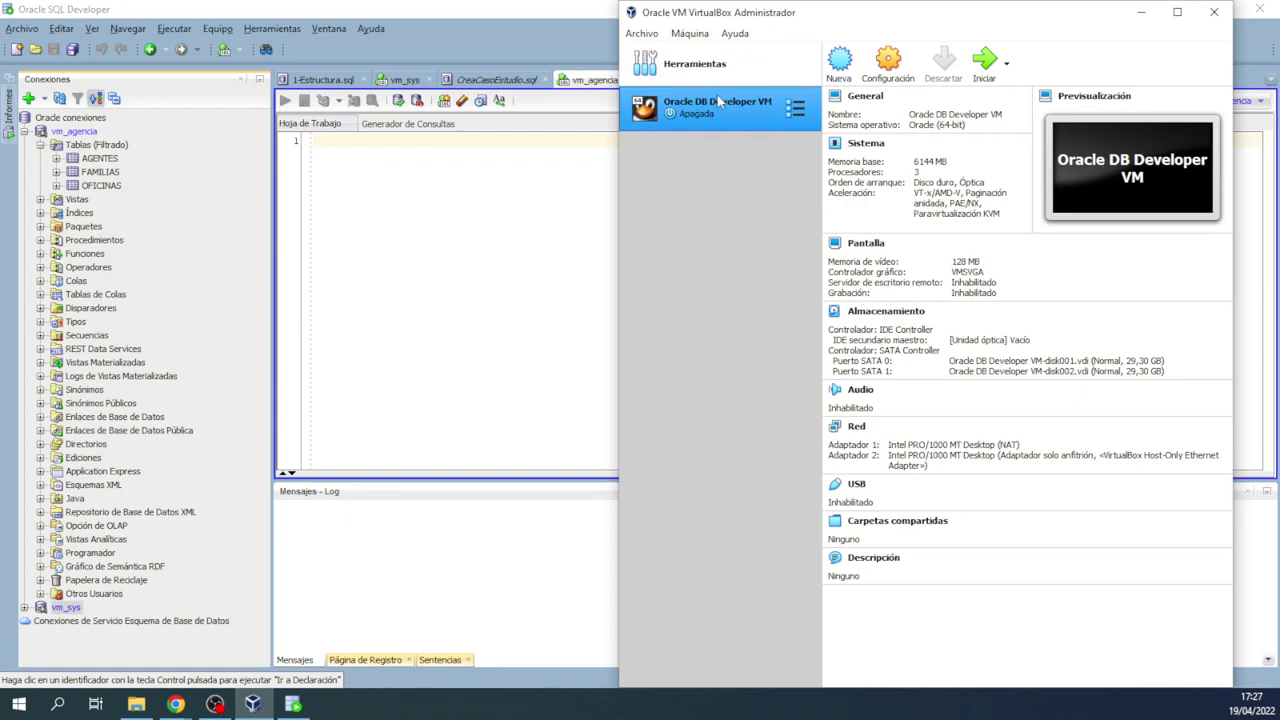
{"action": "left_click", "coordinate": [643, 34]}
{"action": "left_click", "coordinate": [705, 158]}
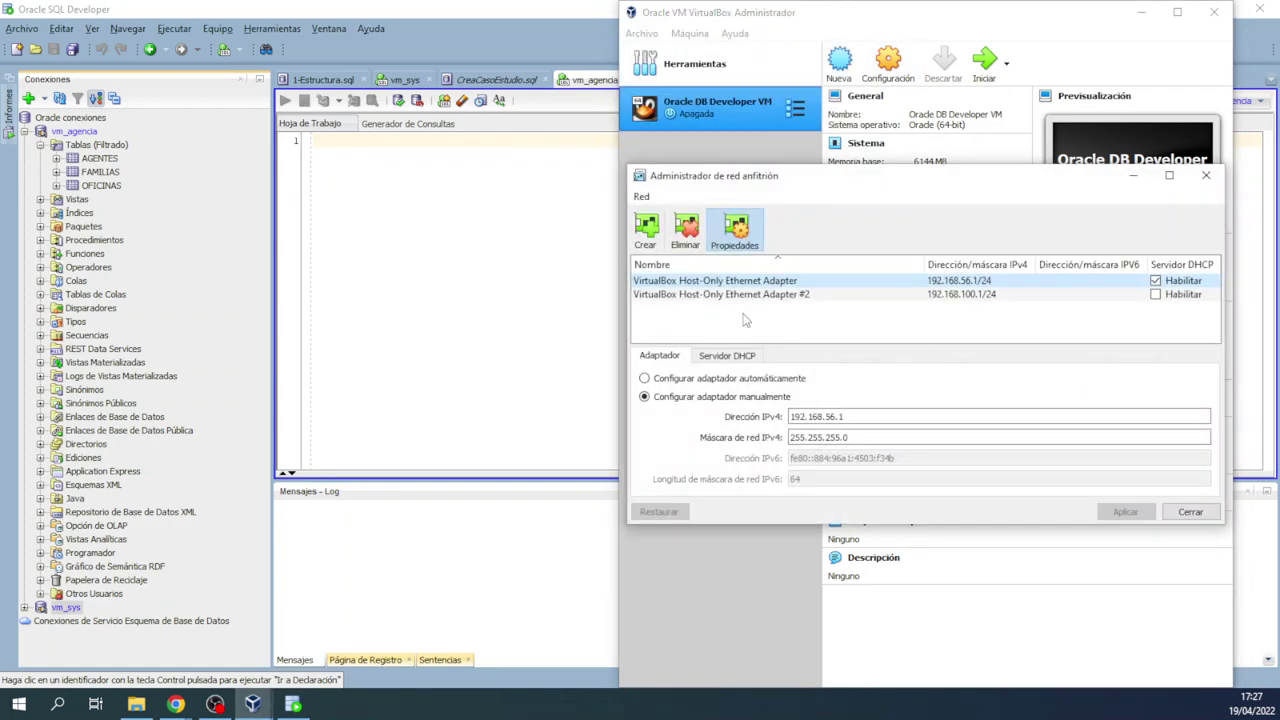
{"action": "left_click", "coordinate": [751, 295]}
{"action": "left_click", "coordinate": [686, 230]}
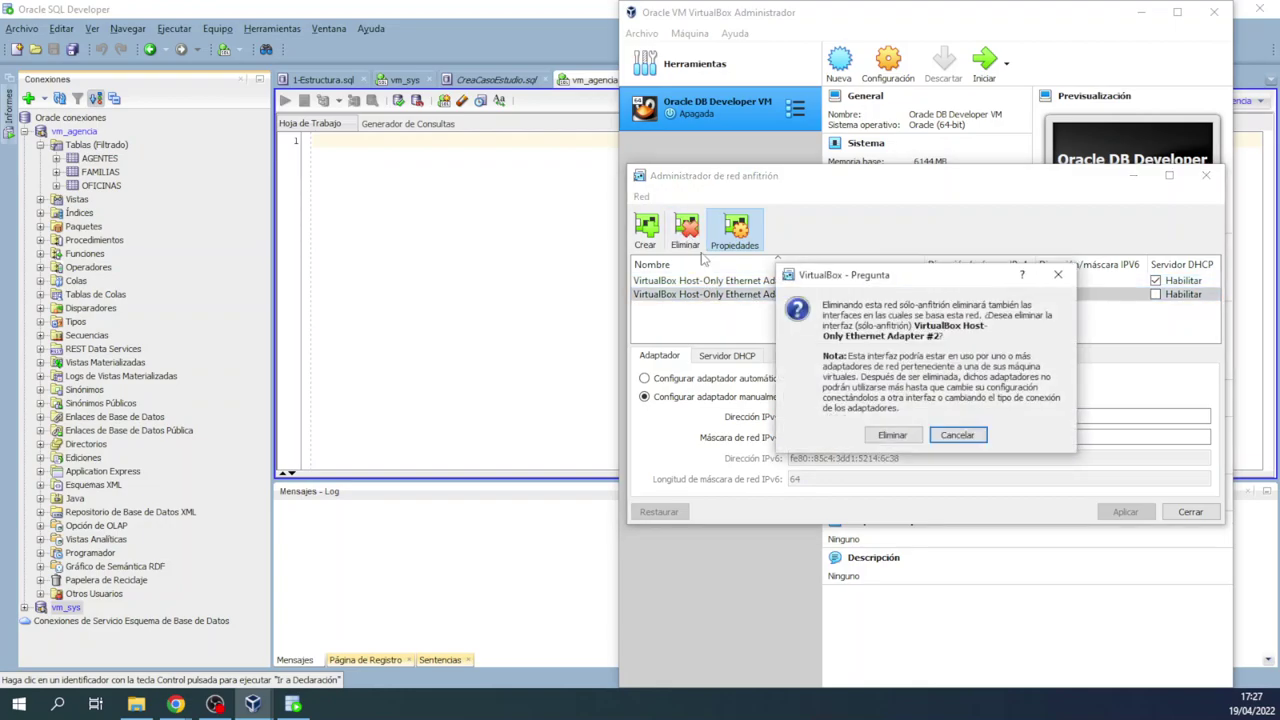
{"action": "left_click", "coordinate": [897, 440]}
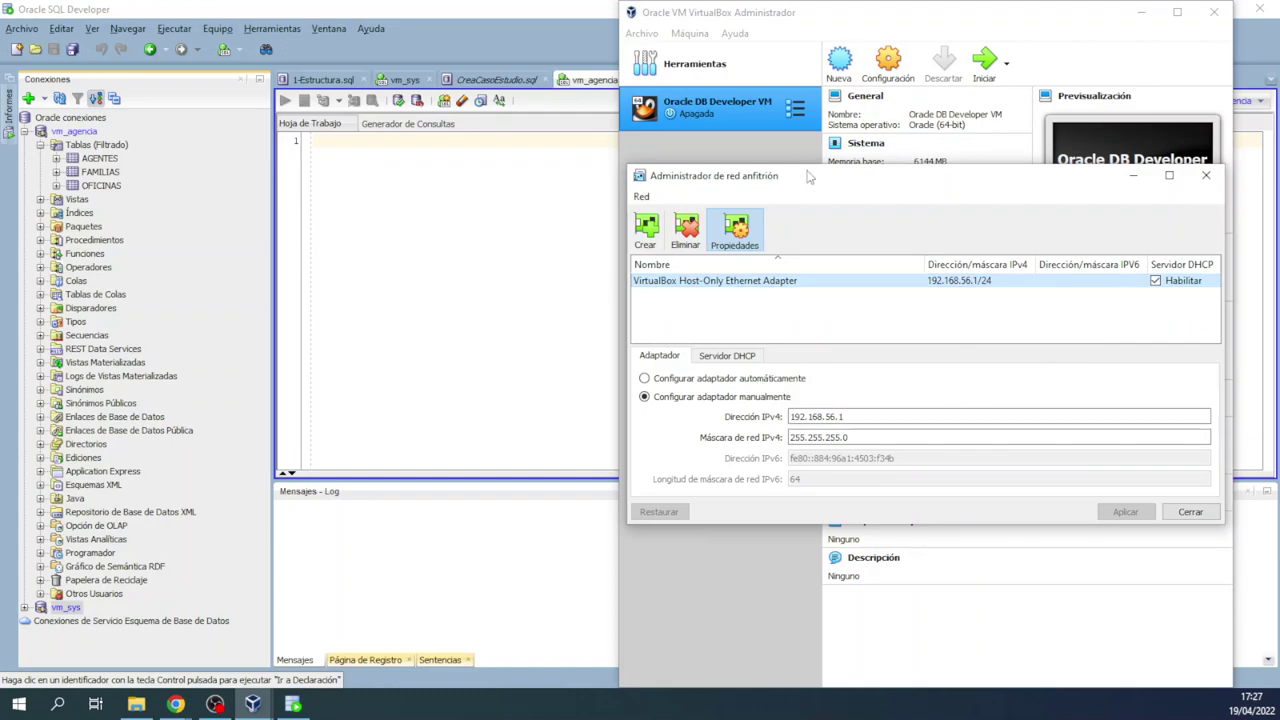
{"action": "left_click", "coordinate": [1189, 512]}
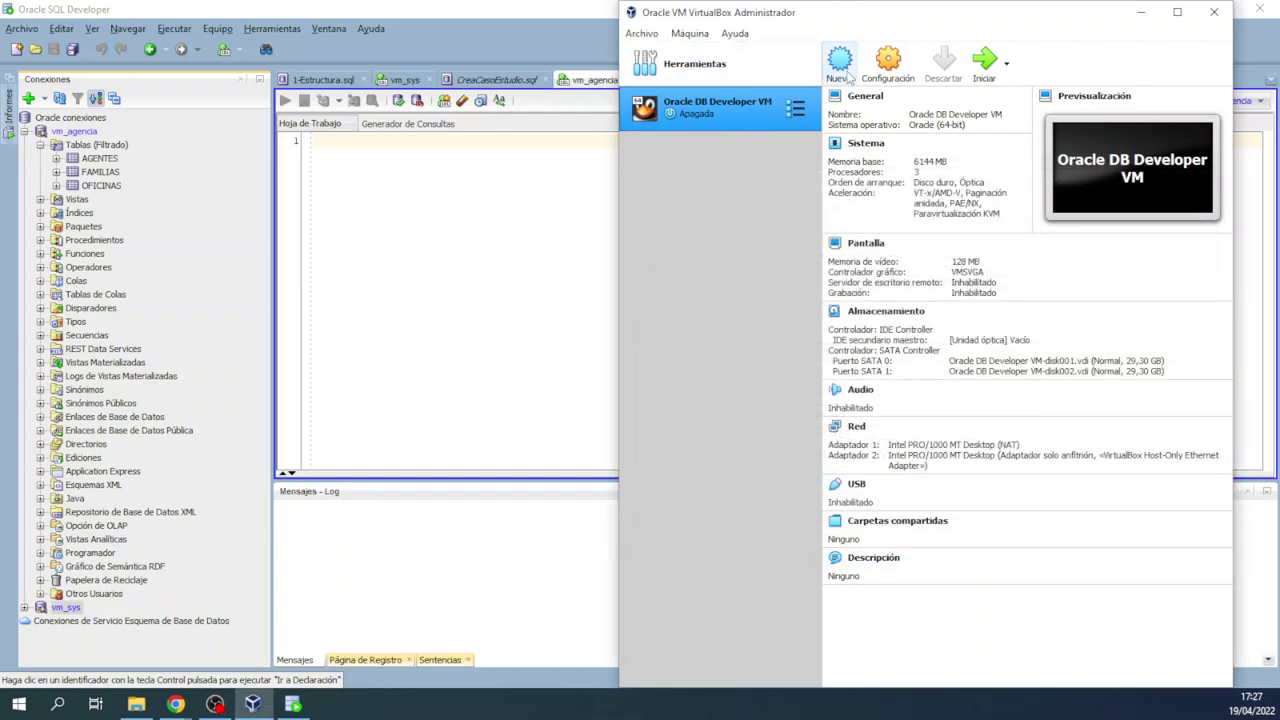
{"action": "left_click", "coordinate": [888, 62]}
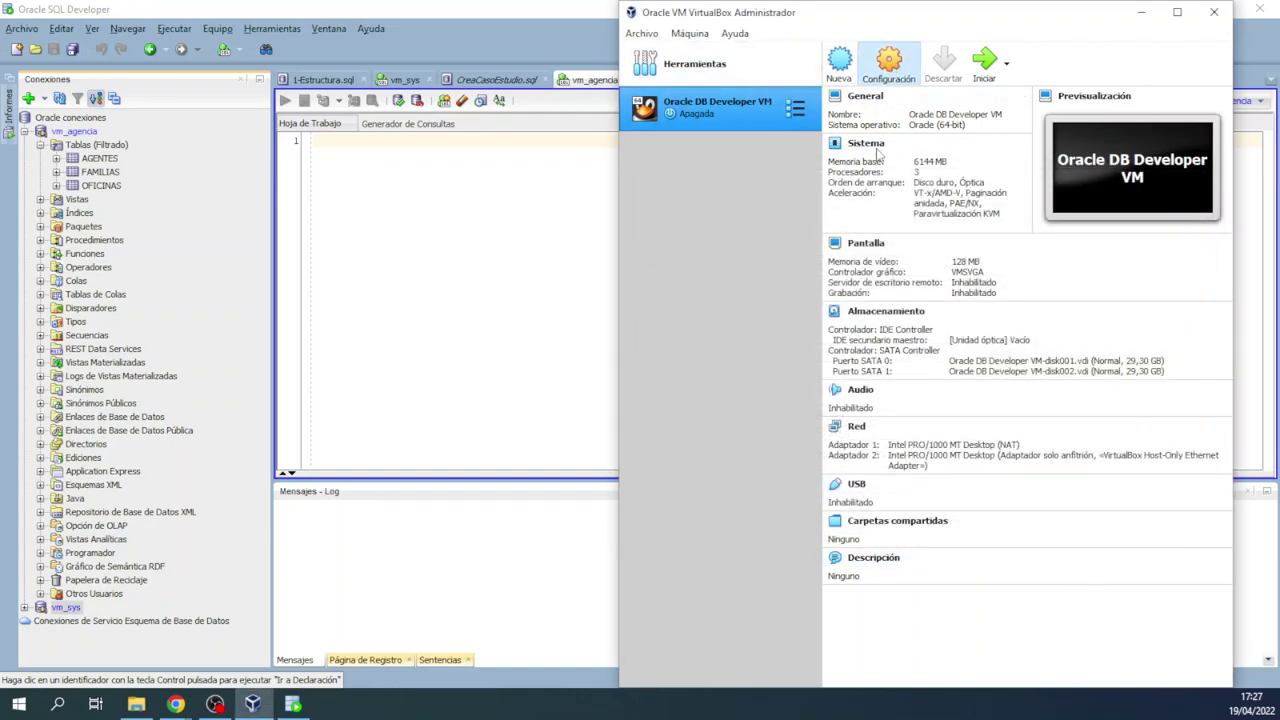
Step: Disable adapter 2 and set adapter 1 to Adaptador puente on Intel(R) Ethernet Connection (2) I219-LM
{"action": "left_click", "coordinate": [700, 307]}
{"action": "left_click", "coordinate": [892, 206]}
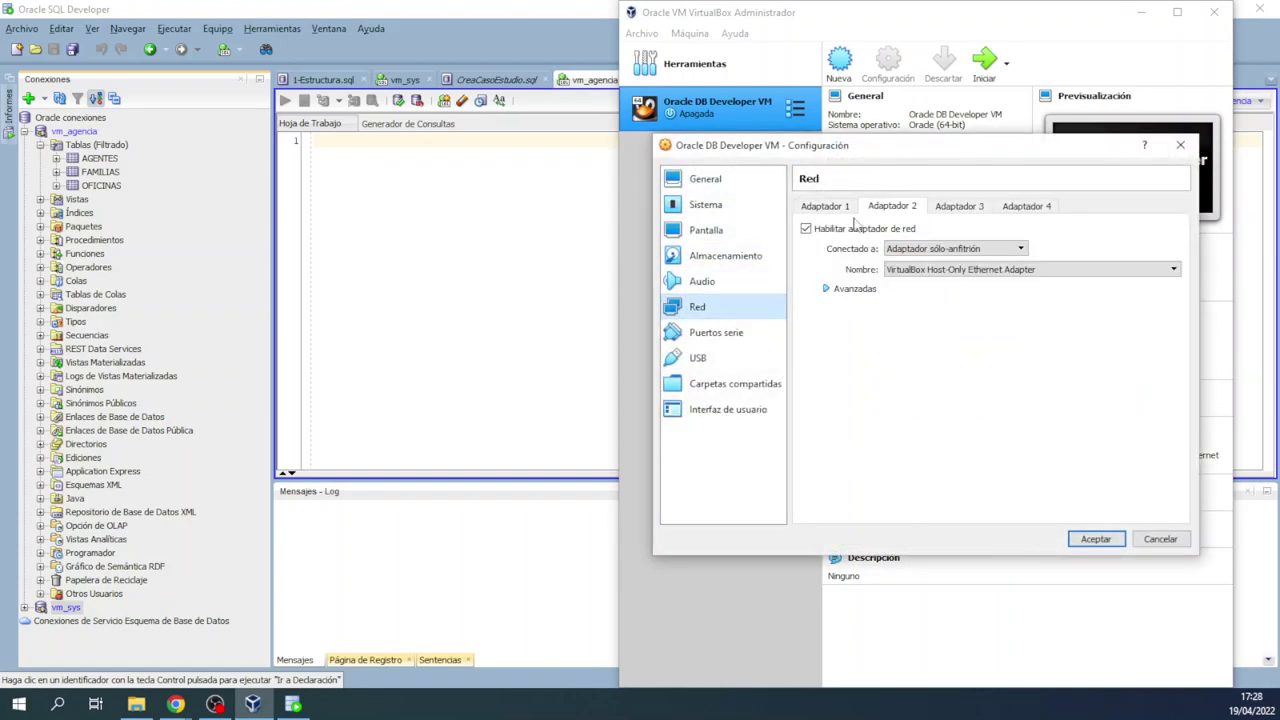
{"action": "left_click", "coordinate": [806, 229]}
{"action": "left_click", "coordinate": [828, 206]}
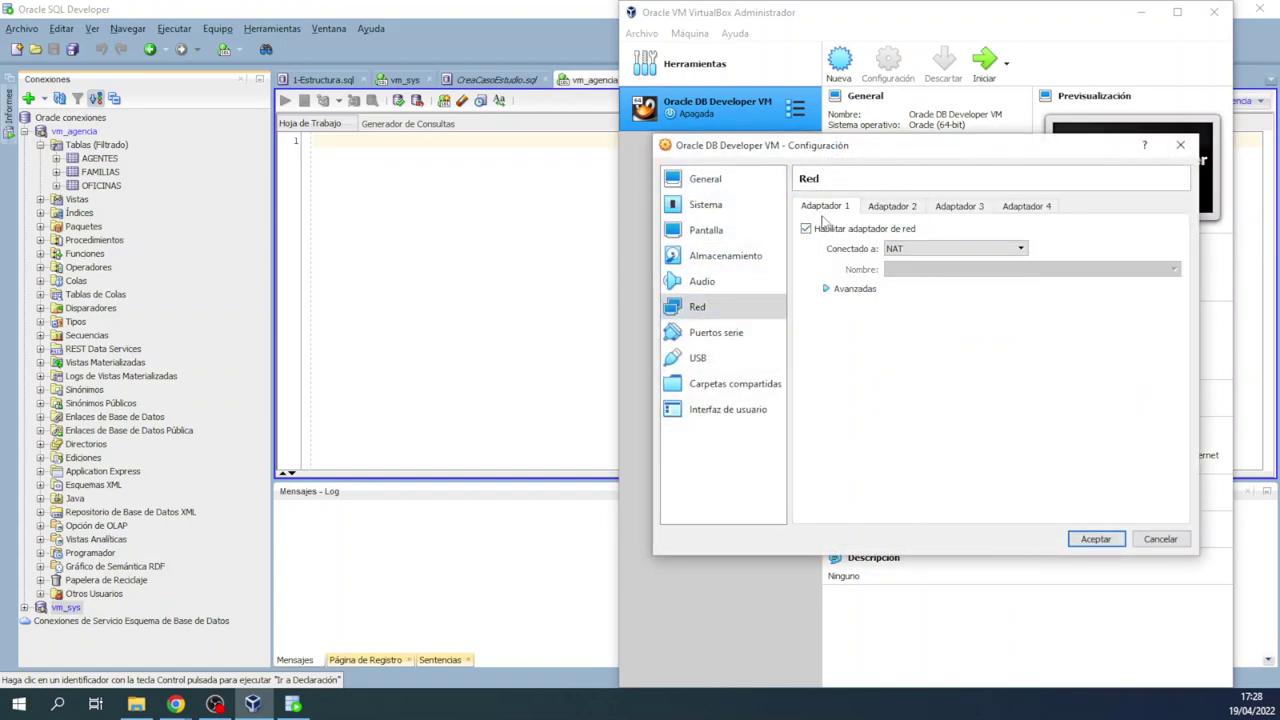
{"action": "left_click", "coordinate": [951, 257]}
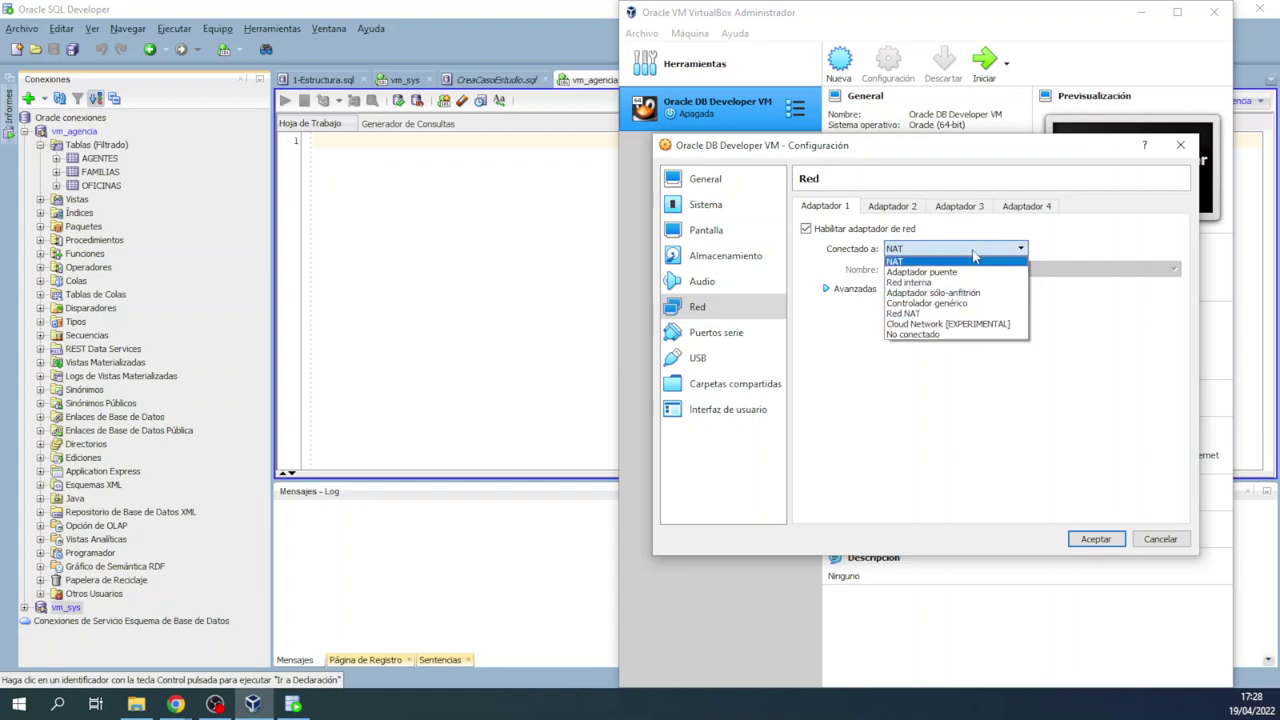
{"action": "left_click", "coordinate": [953, 280]}
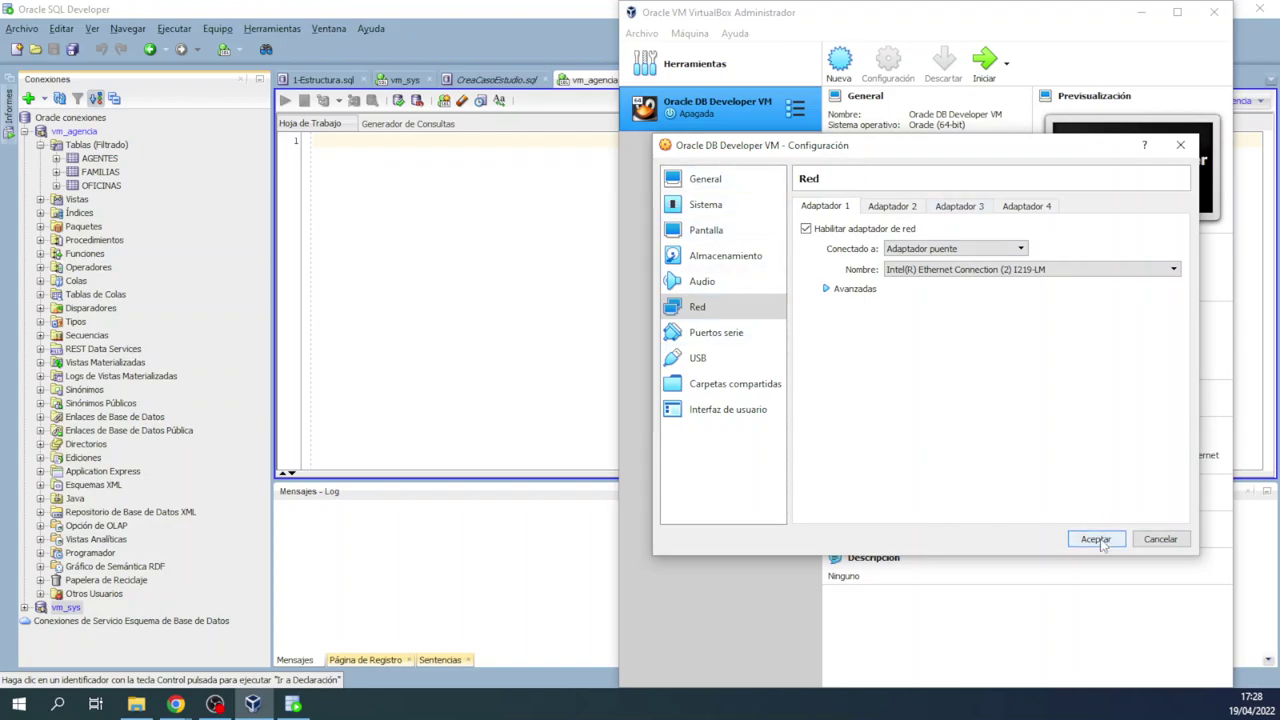
{"action": "left_click", "coordinate": [1095, 539]}
Step: Start the Oracle DB Developer VM and shift its window right once it boots
{"action": "double_click", "coordinate": [739, 117]}
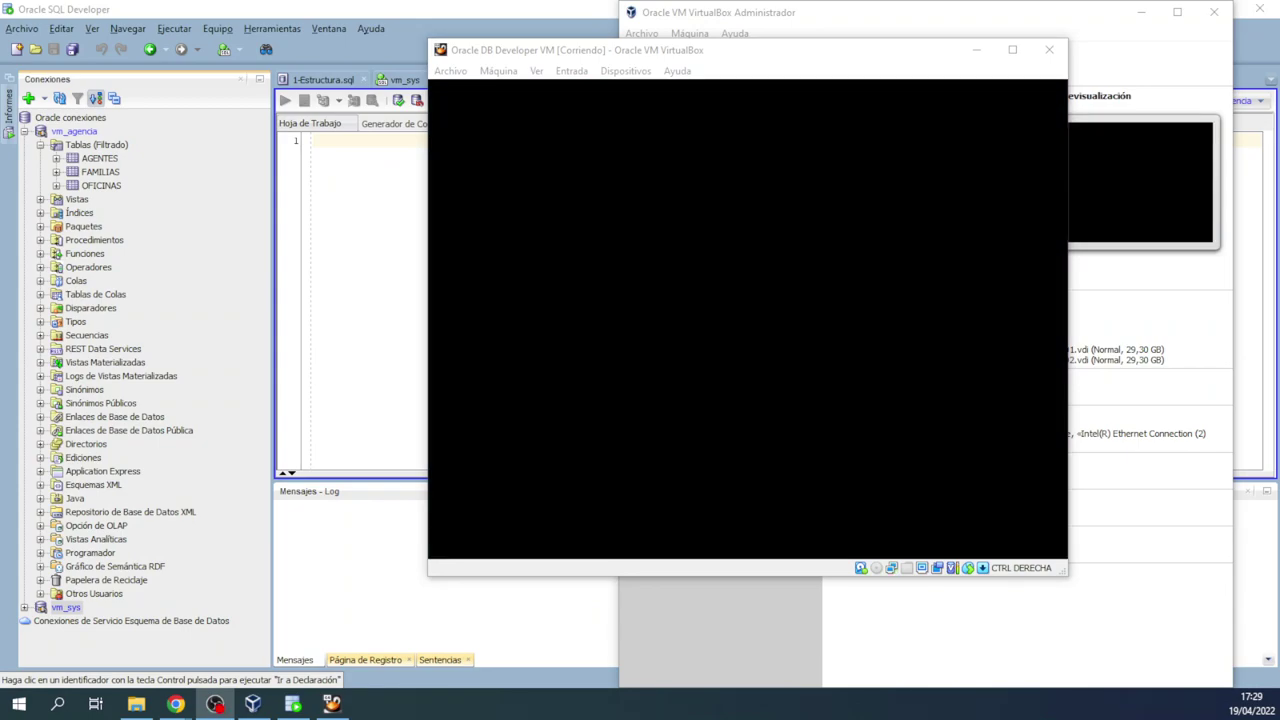
{"action": "left_click_drag", "start_coordinate": [696, 50], "coordinate": [766, 53]}
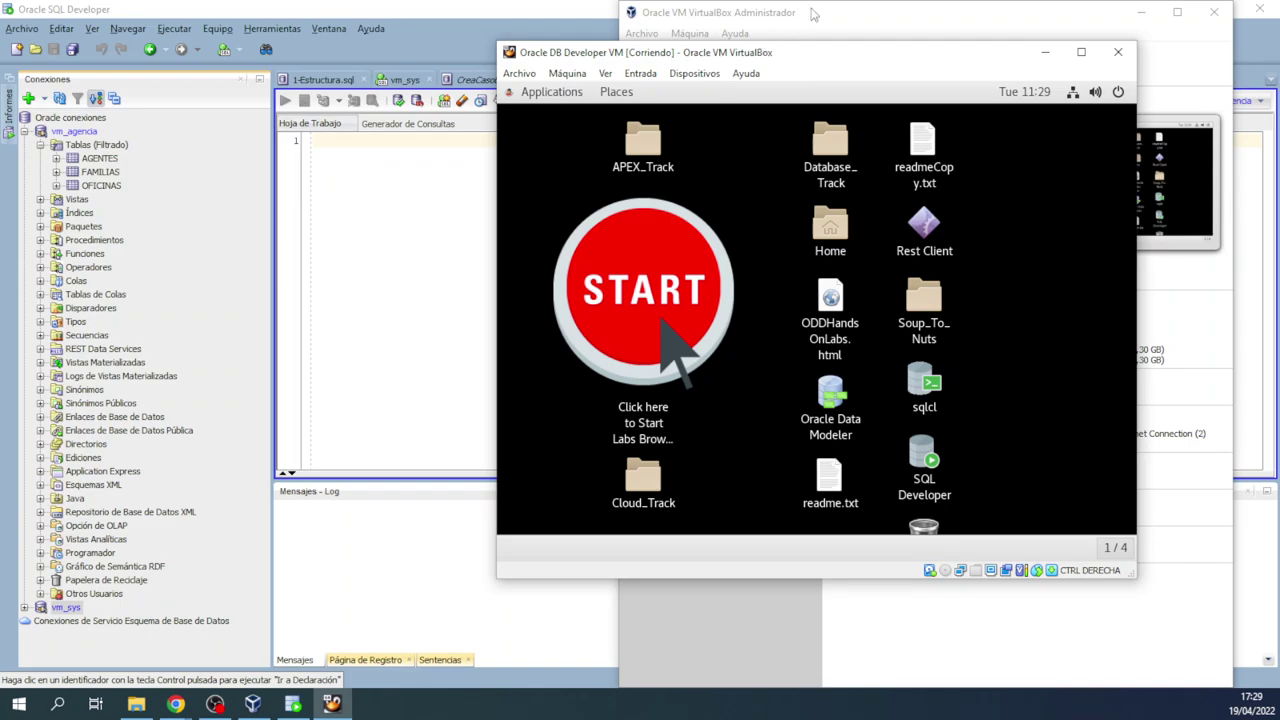
Step: Check the guest's wired connection status and run ifconfig in the terminal
{"action": "left_click", "coordinate": [1098, 92]}
{"action": "left_click", "coordinate": [1023, 190]}
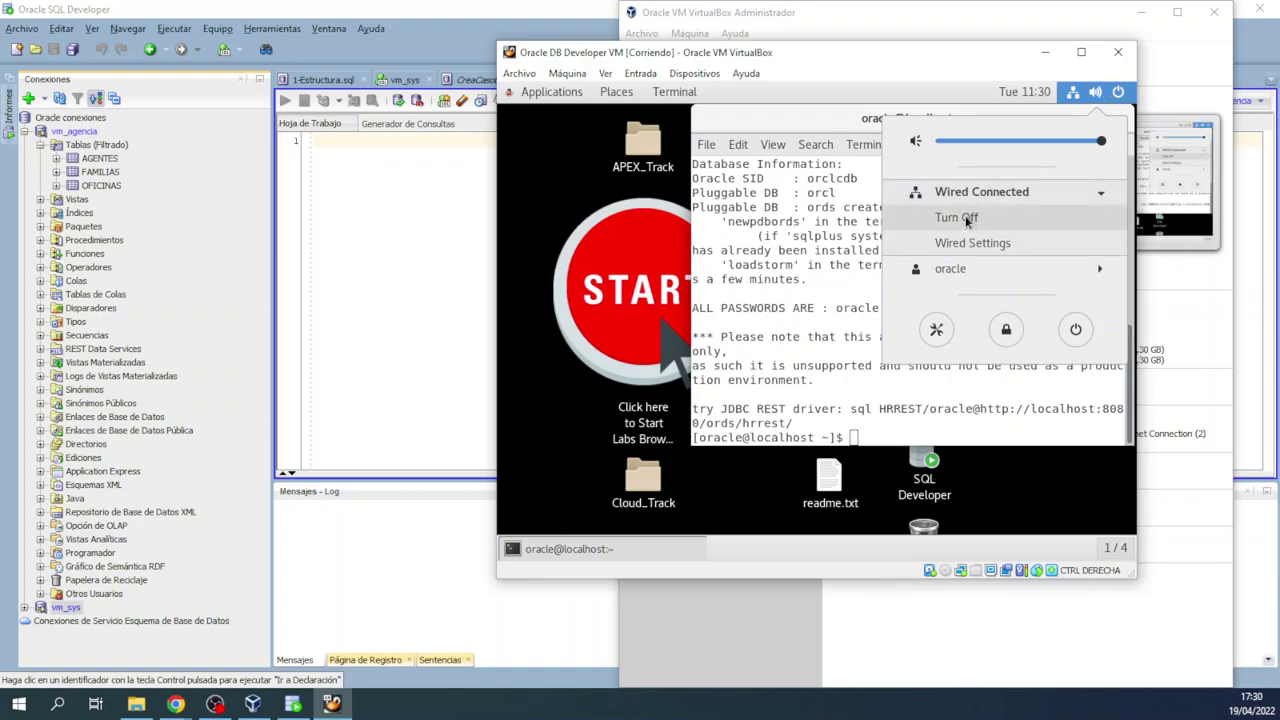
{"action": "left_click", "coordinate": [1082, 97]}
{"action": "type", "text": "ifconfig"}
{"action": "key", "text": "Return"}
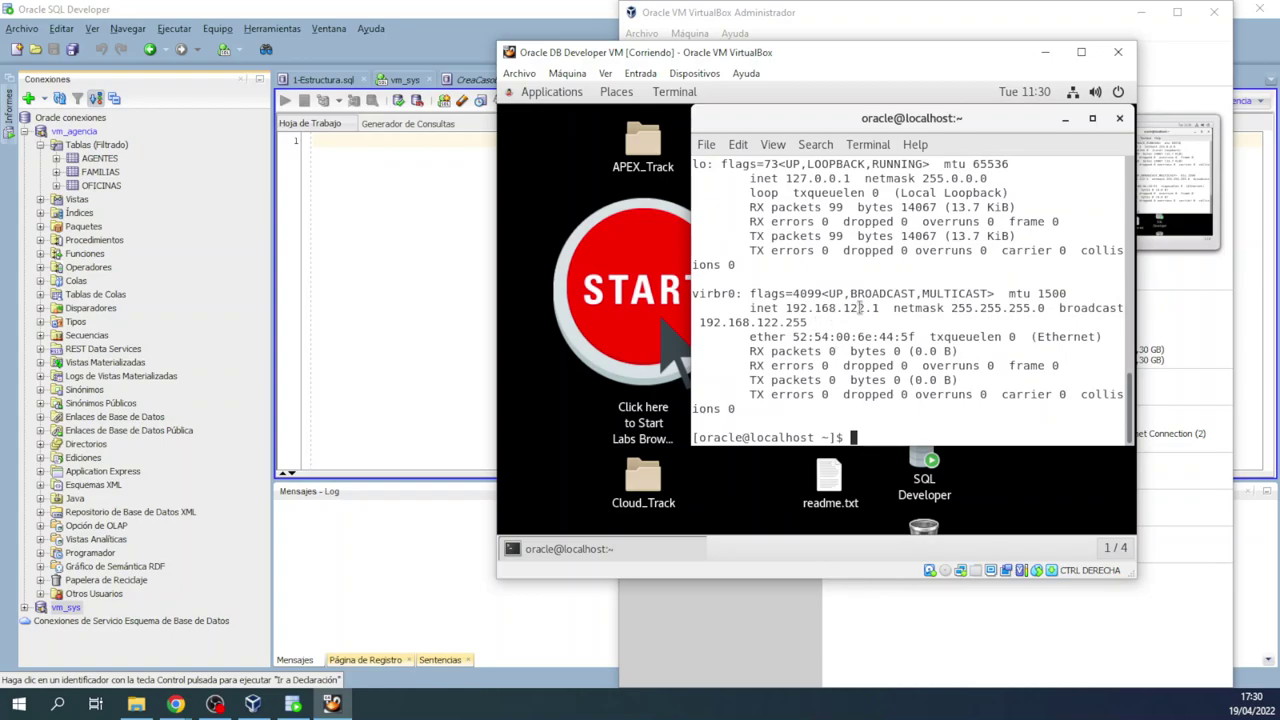
Step: Maximize the VM and terminal windows and highlight eth0's address 192.168.150.37
{"action": "left_click", "coordinate": [1081, 52]}
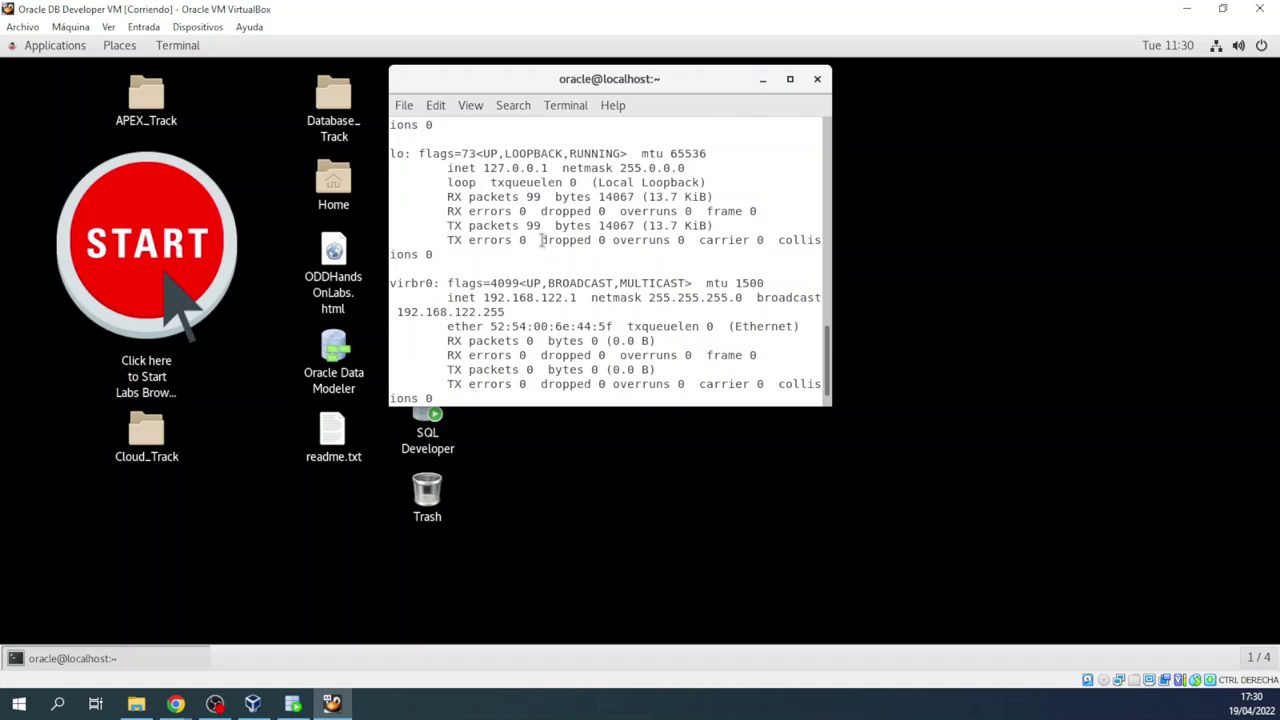
{"action": "scroll", "coordinate": [548, 283], "scroll_direction": "up", "scroll_amount": 3}
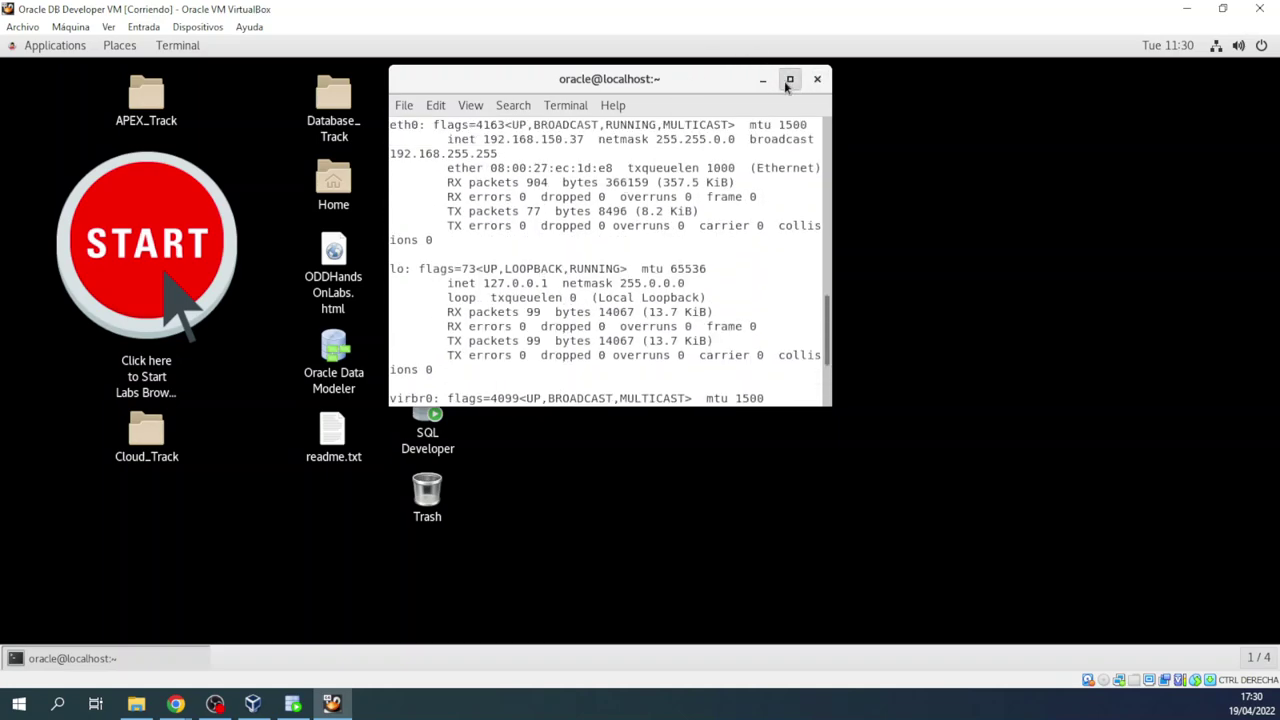
{"action": "left_click", "coordinate": [790, 79]}
{"action": "scroll", "coordinate": [236, 391], "scroll_direction": "up", "scroll_amount": 1}
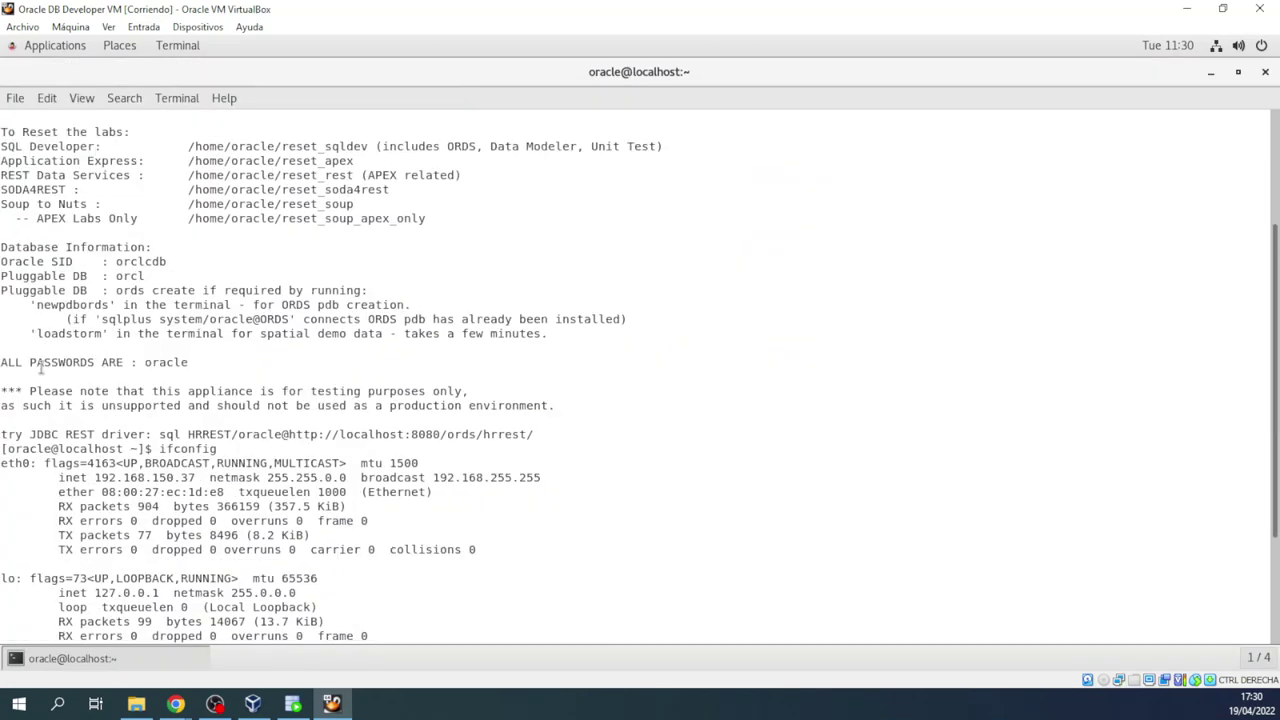
{"action": "scroll", "coordinate": [100, 450], "scroll_direction": "down", "scroll_amount": 4}
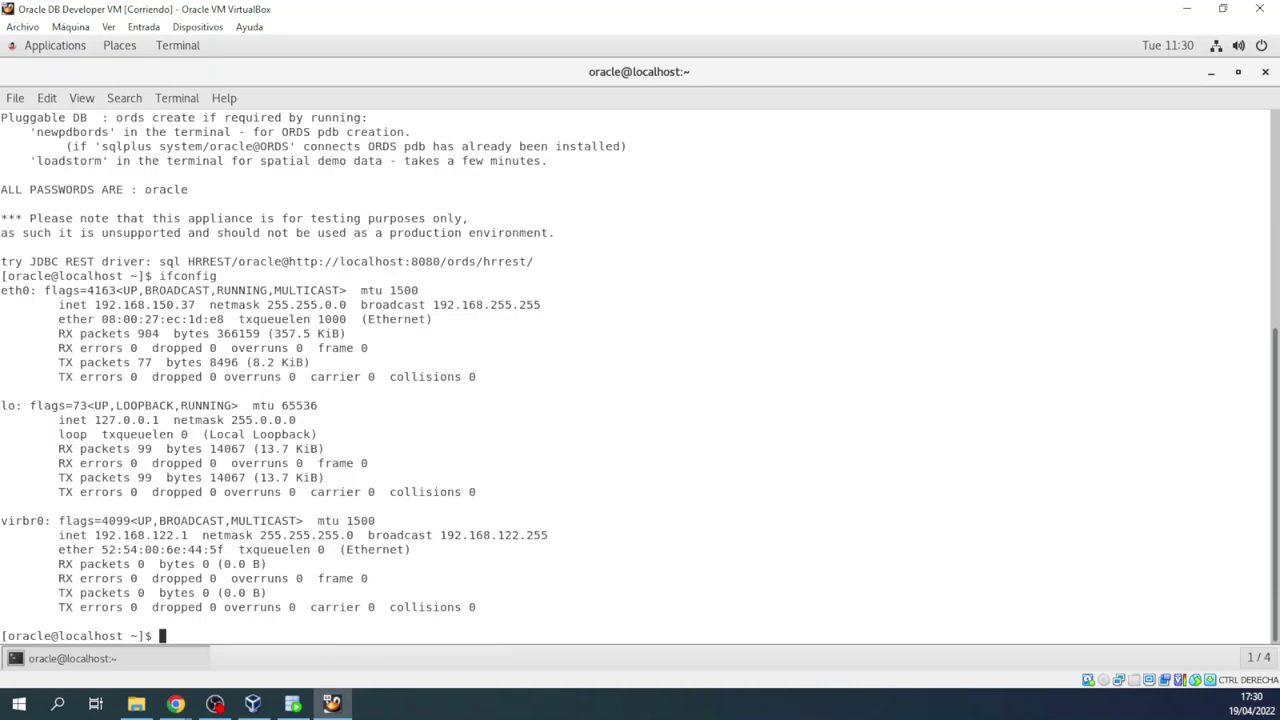
{"action": "left_click_drag", "start_coordinate": [4, 292], "coordinate": [531, 374]}
{"action": "left_click", "coordinate": [124, 310]}
{"action": "left_click_drag", "start_coordinate": [95, 305], "coordinate": [202, 305]}
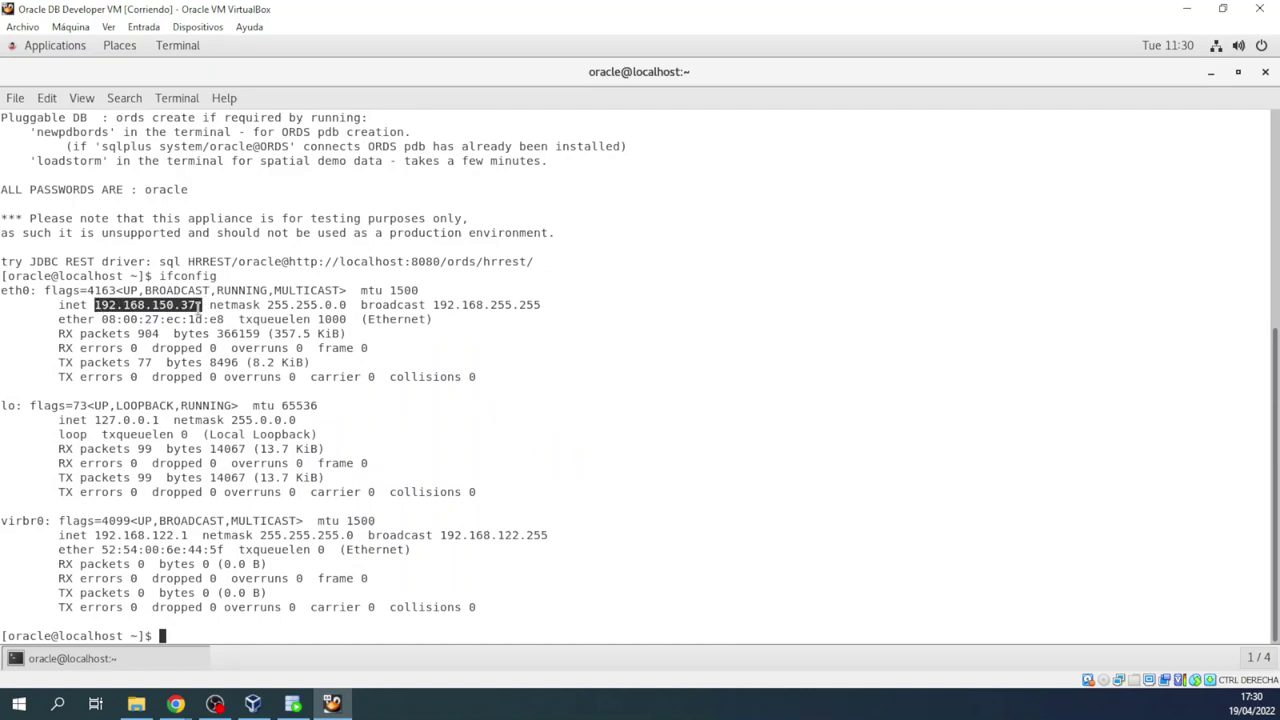
{"action": "left_click", "coordinate": [197, 305]}
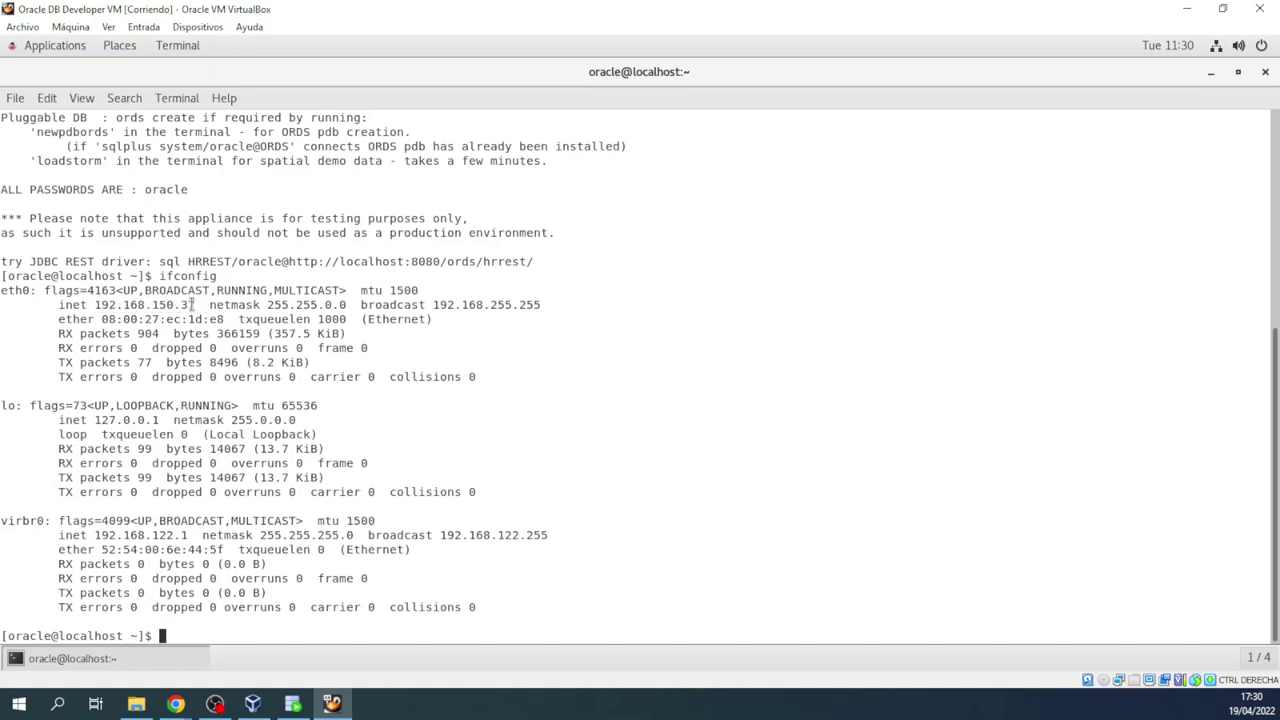
{"action": "left_click", "coordinate": [62, 707]}
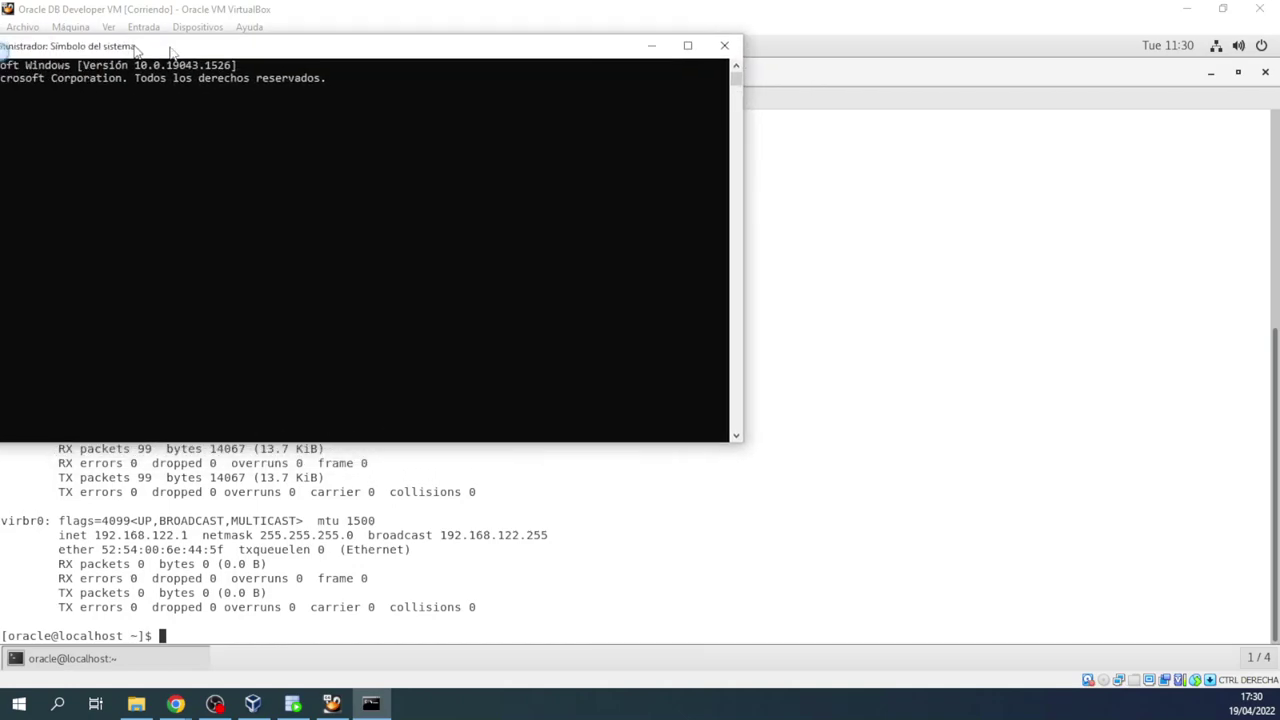
Step: Run ipconfig on the host and mark its IPv4 address 192.168.56.1
{"action": "left_click_drag", "start_coordinate": [174, 47], "coordinate": [657, 133]}
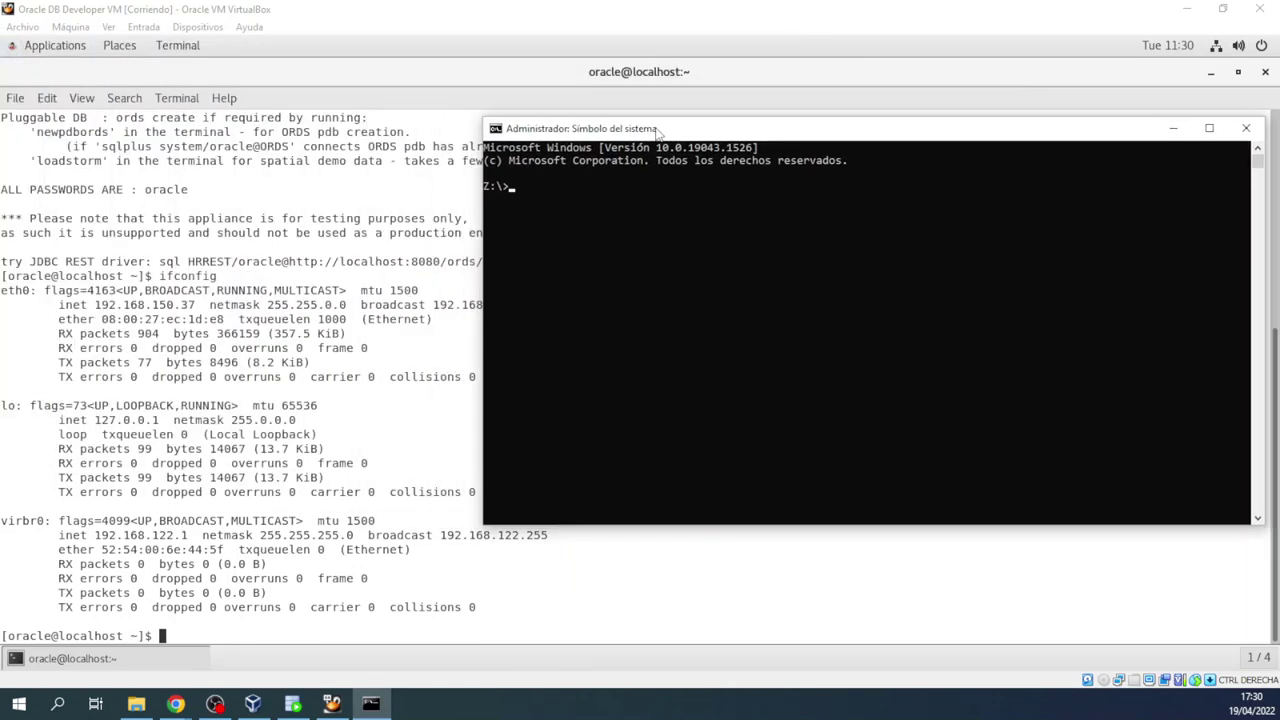
{"action": "type", "text": "ipcconfig"}
{"action": "key", "text": "Return"}
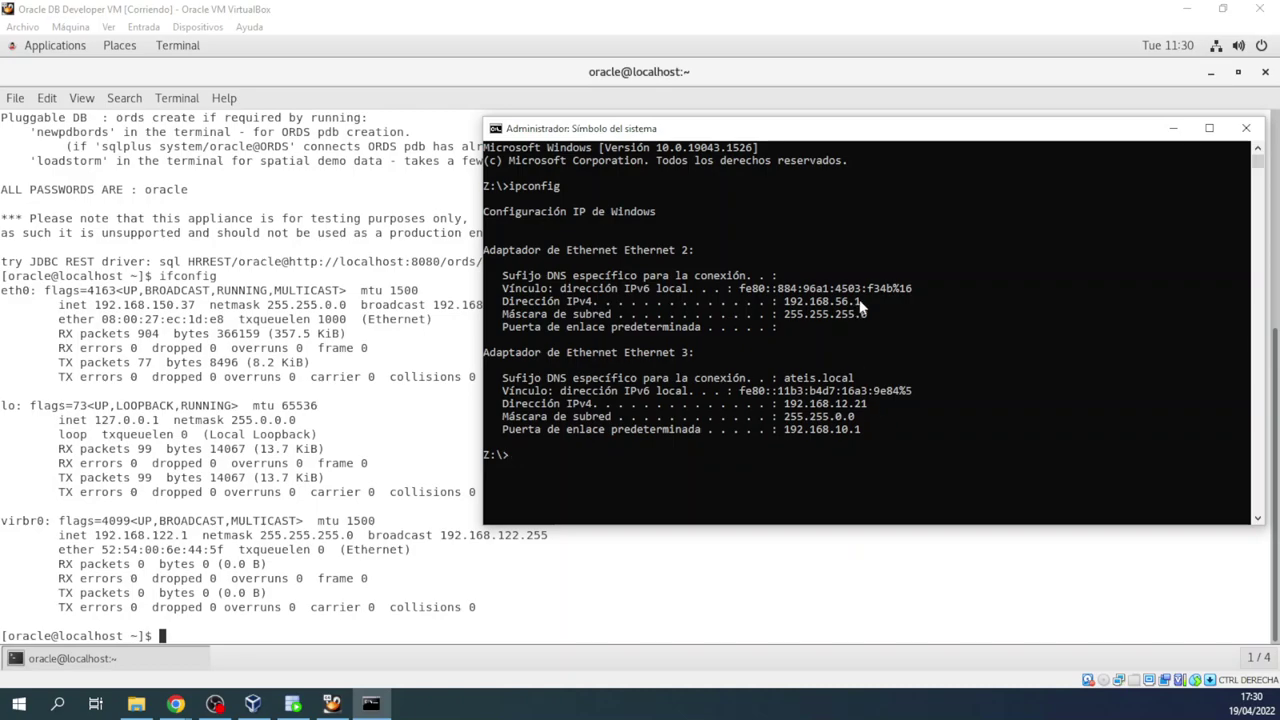
{"action": "left_click_drag", "start_coordinate": [865, 308], "coordinate": [788, 313]}
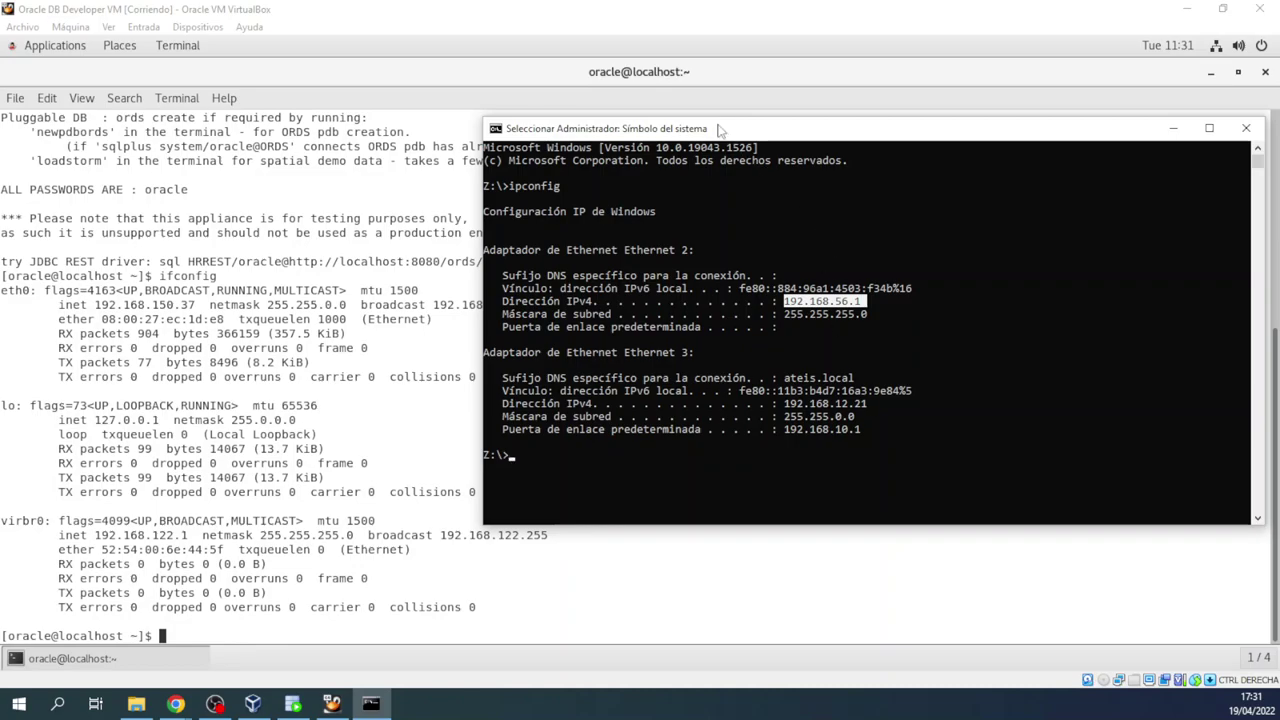
{"action": "left_click_drag", "start_coordinate": [720, 130], "coordinate": [748, 88]}
Step: Copy the guest IP 192.168.150.37 and ping it from the Command Prompt, stopping with Ctrl+C
{"action": "left_click", "coordinate": [789, 49]}
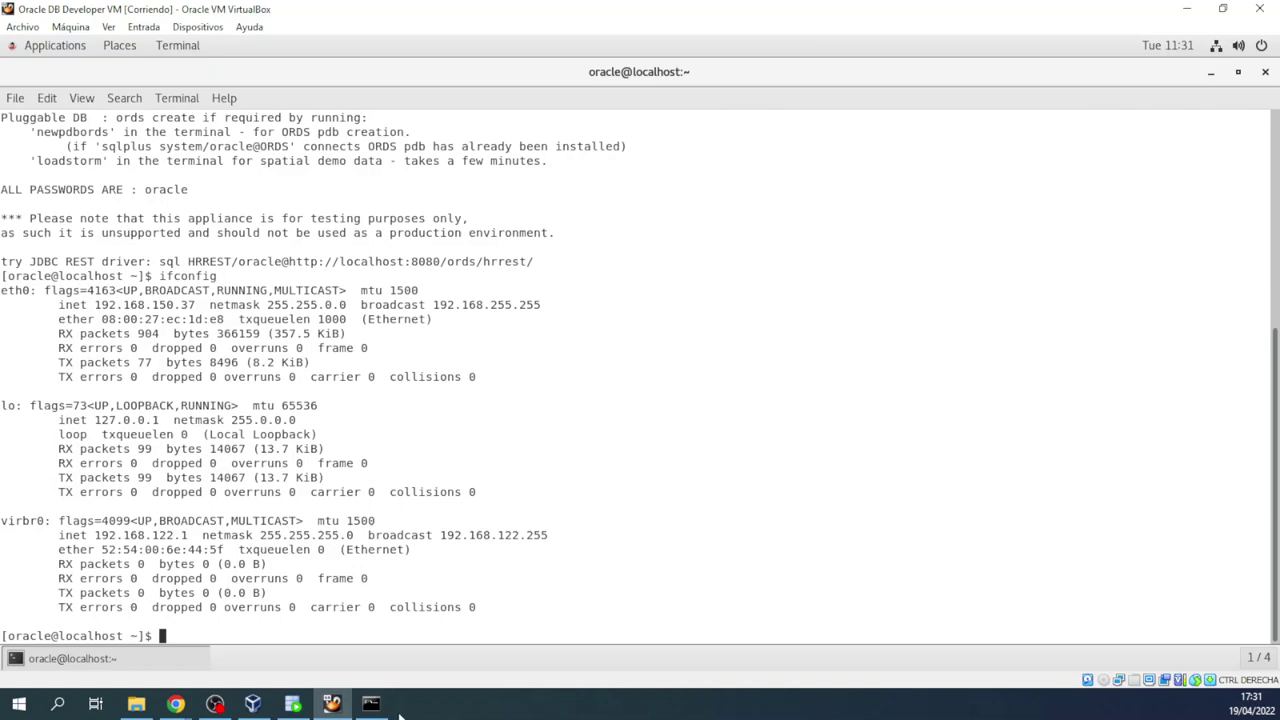
{"action": "left_click", "coordinate": [388, 712]}
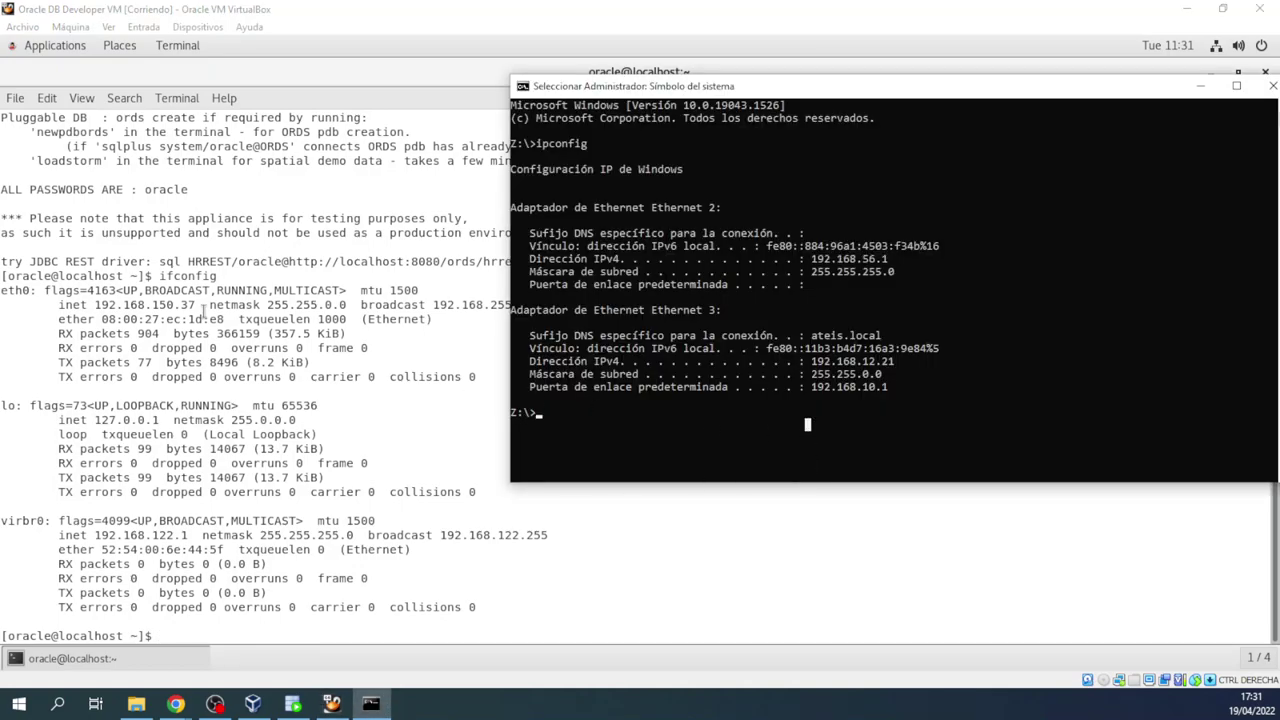
{"action": "left_click", "coordinate": [194, 306]}
{"action": "left_click_drag", "start_coordinate": [195, 305], "coordinate": [95, 305]}
{"action": "right_click", "coordinate": [104, 311]}
{"action": "left_click", "coordinate": [138, 341]}
{"action": "left_click", "coordinate": [370, 703]}
{"action": "type", "text": "ping"}
{"action": "right_click", "coordinate": [699, 430]}
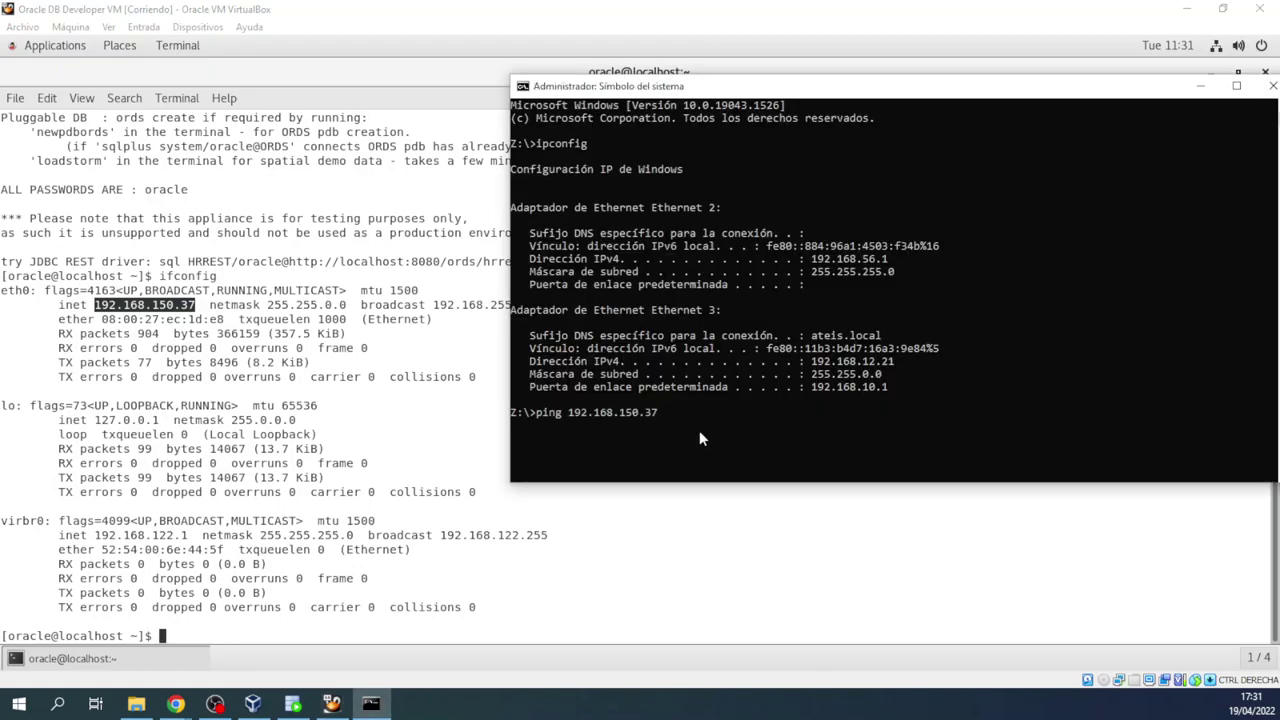
{"action": "key", "text": "Return"}
{"action": "key", "text": "ctrl+c"}
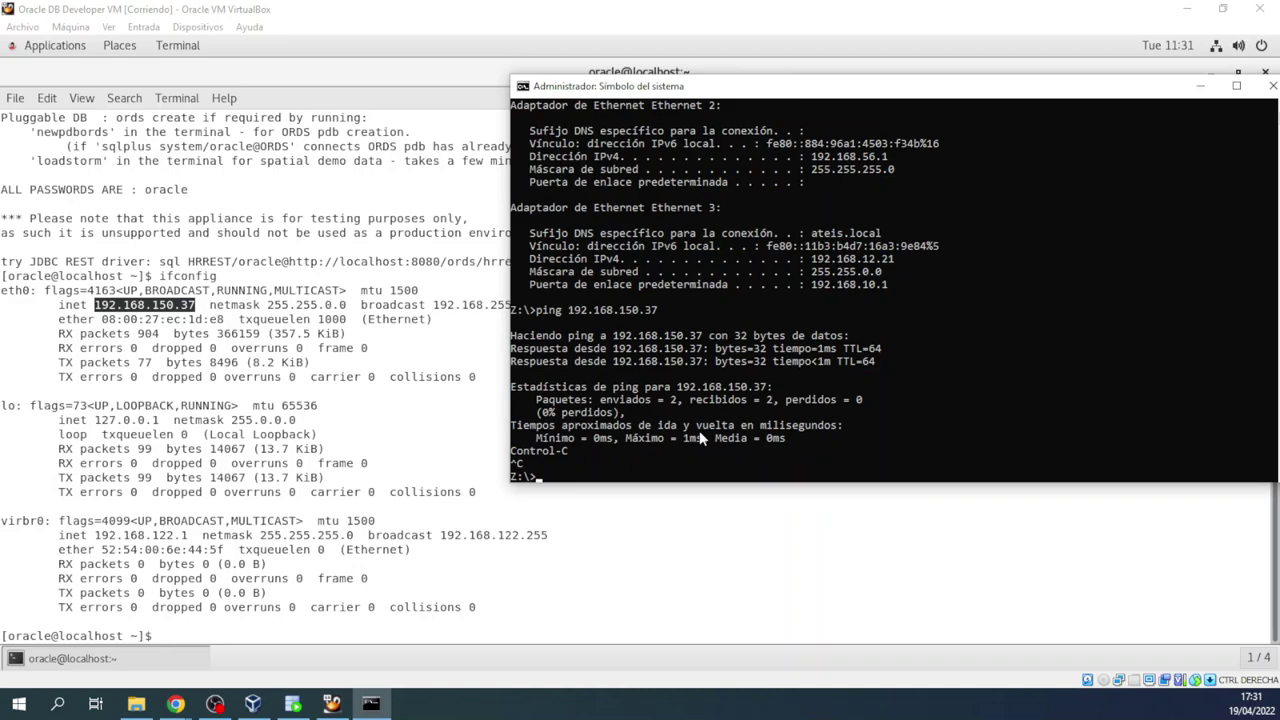
Step: Copy the guest IP again, copy the marked ipconfig IPv4 lines, and return to SQL Developer
{"action": "left_click", "coordinate": [176, 308]}
{"action": "right_click", "coordinate": [176, 308]}
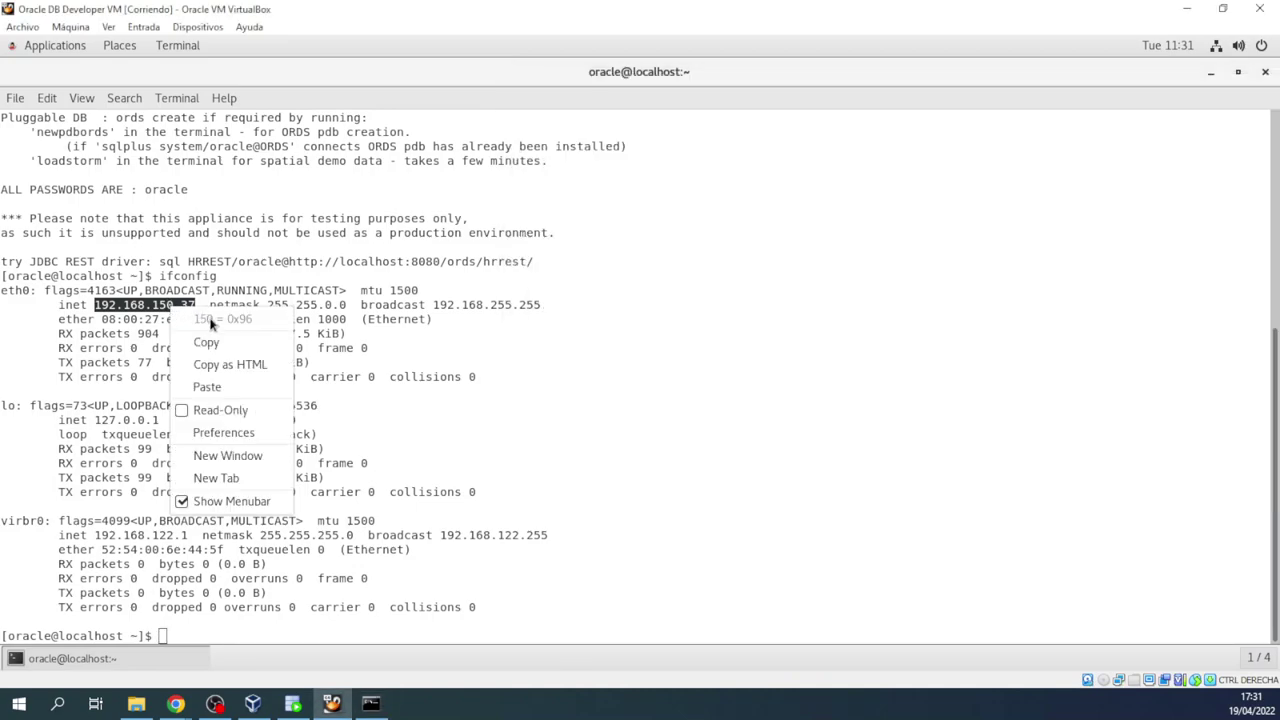
{"action": "left_click", "coordinate": [210, 343]}
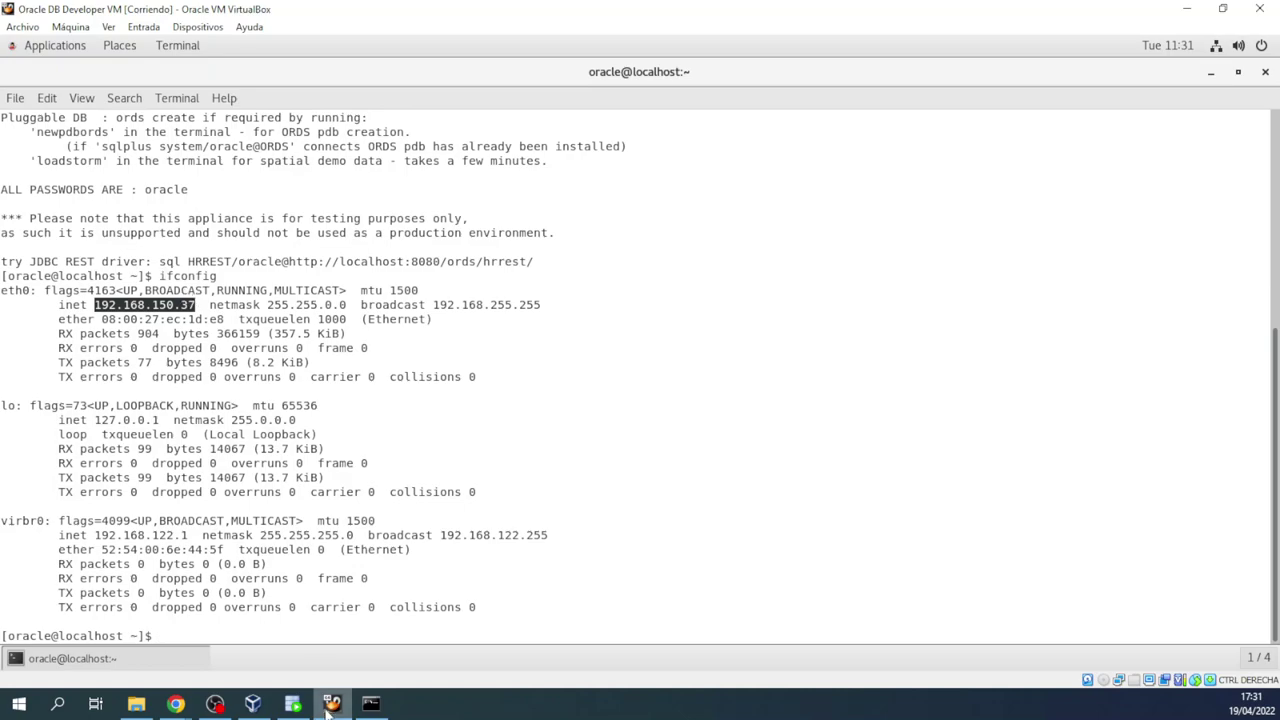
{"action": "left_click", "coordinate": [369, 704]}
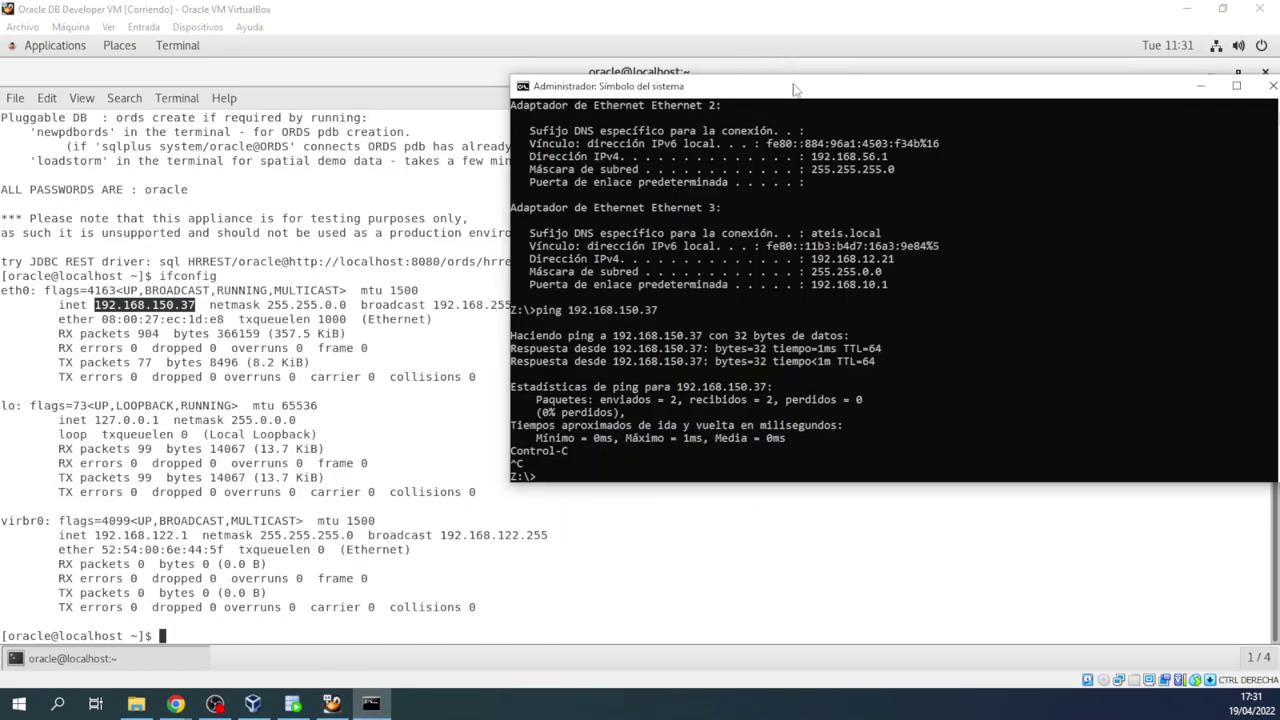
{"action": "mouse_move", "coordinate": [809, 256]}
{"action": "left_mouse_down"}
{"action": "mouse_move", "coordinate": [905, 278]}
{"action": "mouse_move", "coordinate": [817, 278]}
{"action": "left_mouse_up"}
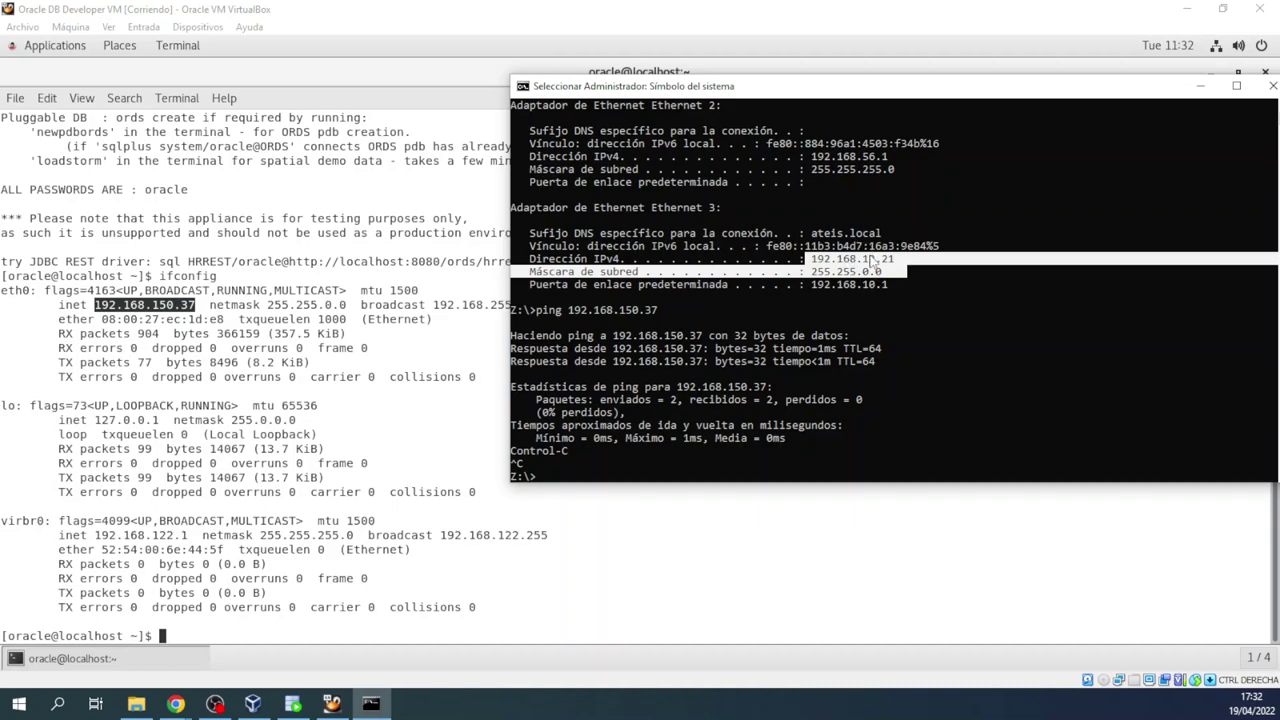
{"action": "right_click", "coordinate": [655, 478]}
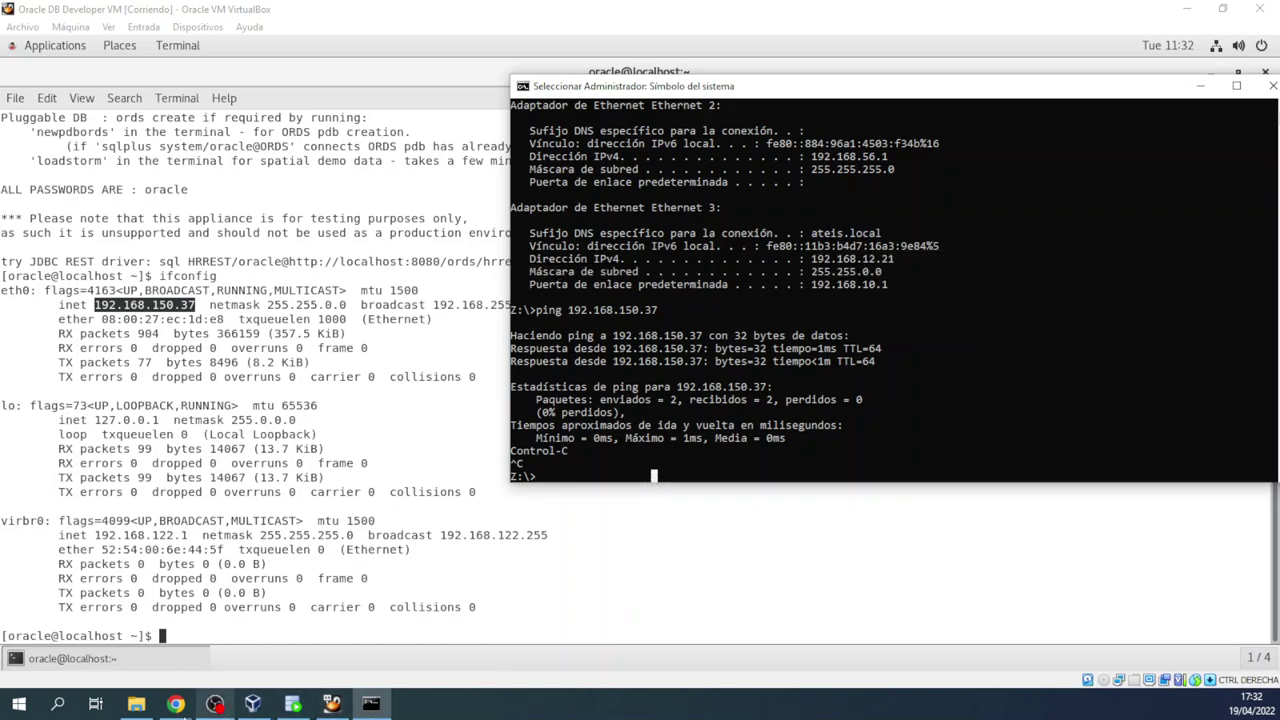
{"action": "left_click", "coordinate": [292, 704]}
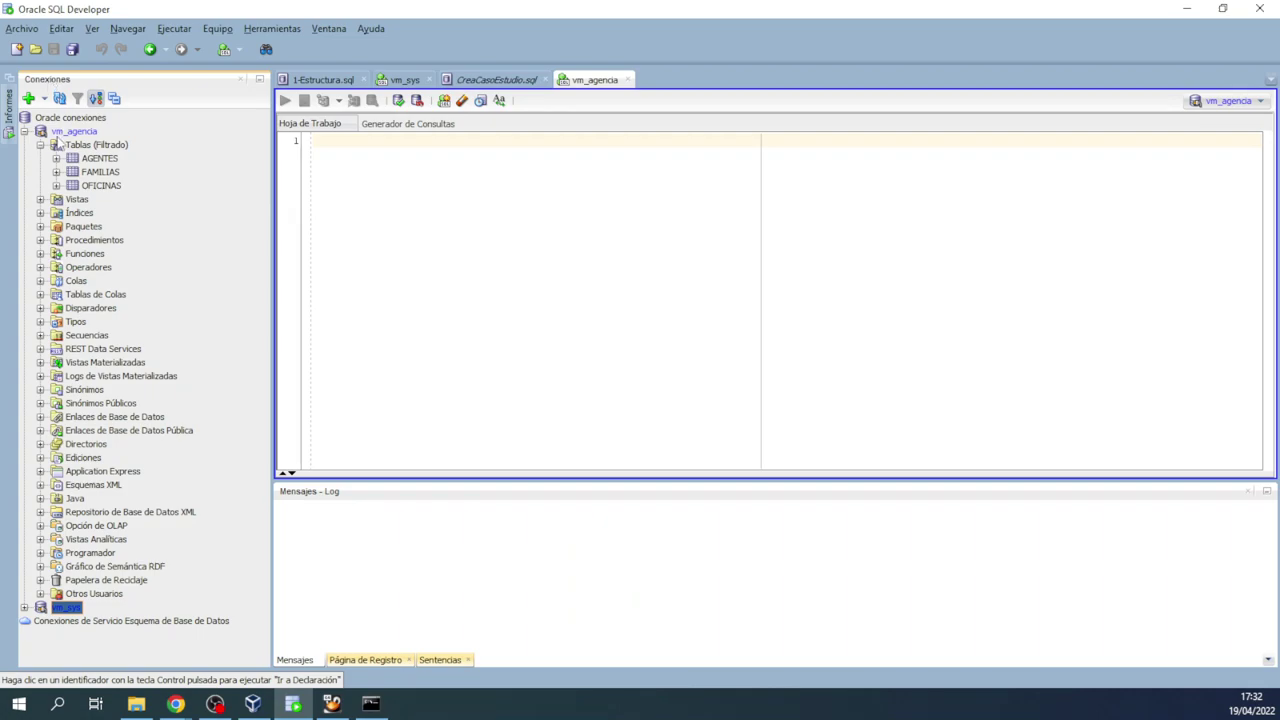
Step: Collapse vm_agencia, try deleting the connection, and dismiss the cannot-delete message
{"action": "left_click", "coordinate": [24, 132]}
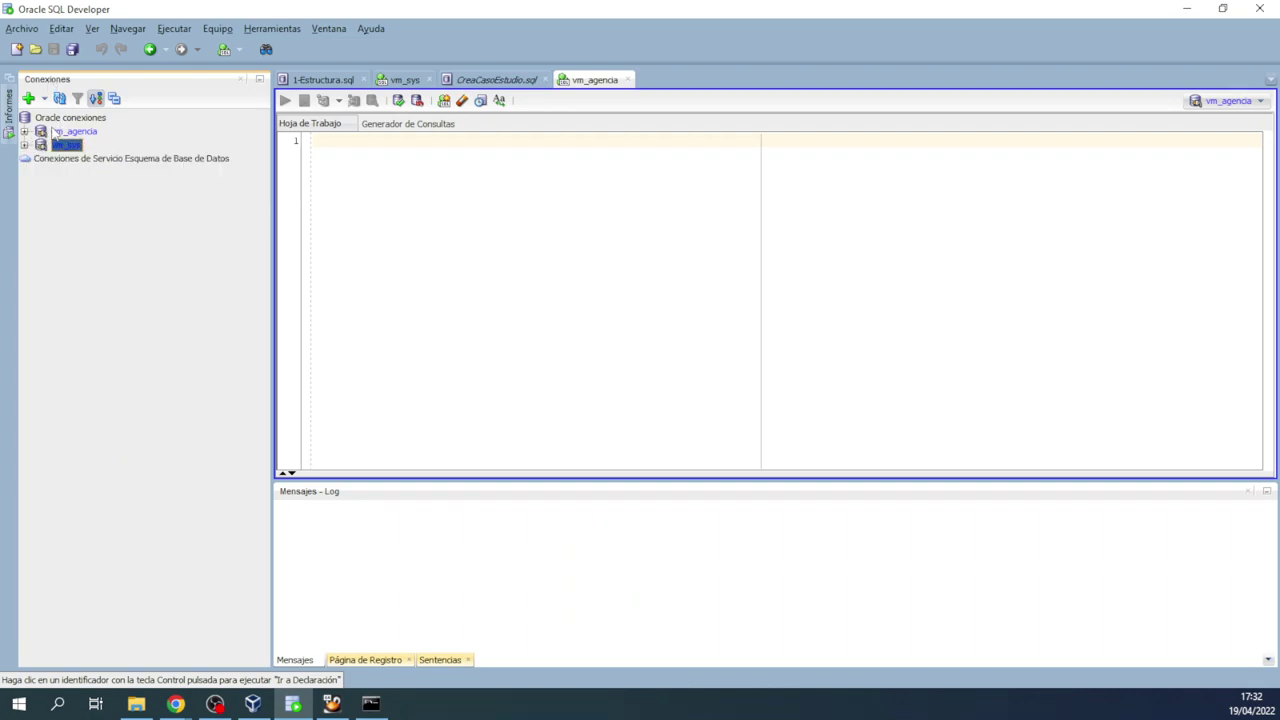
{"action": "left_click", "coordinate": [60, 132]}
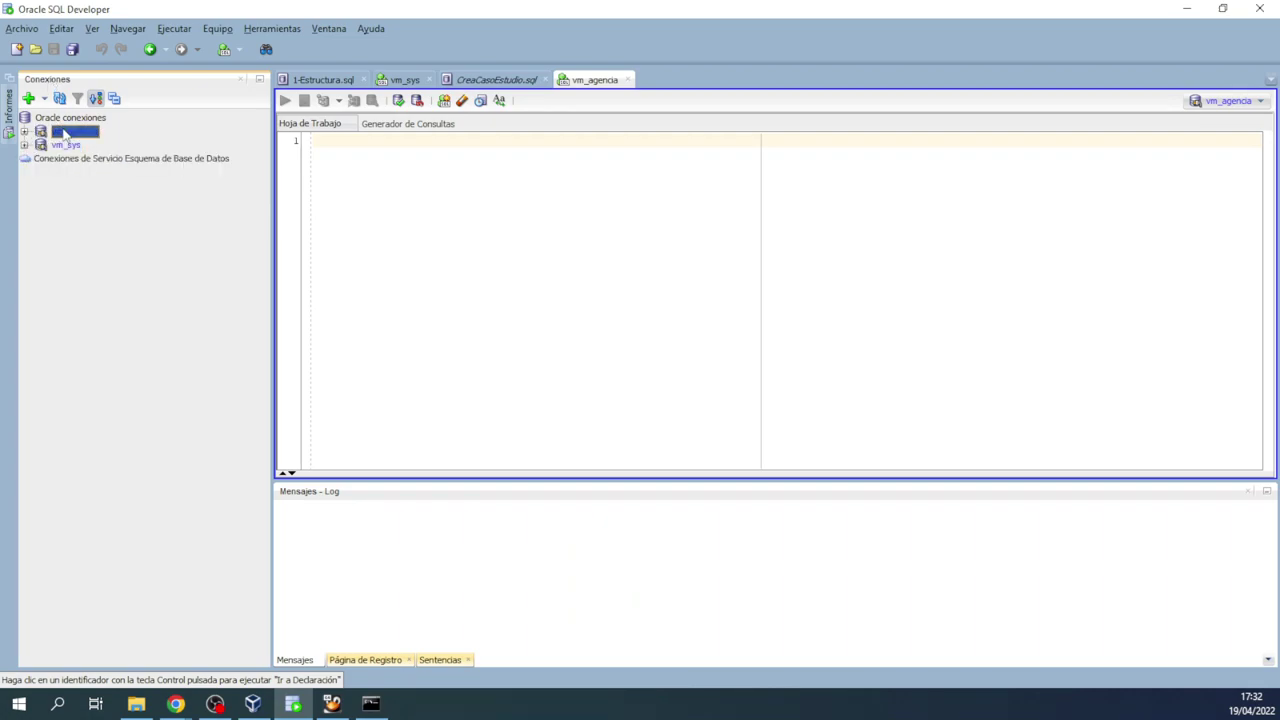
{"action": "key", "text": "Delete"}
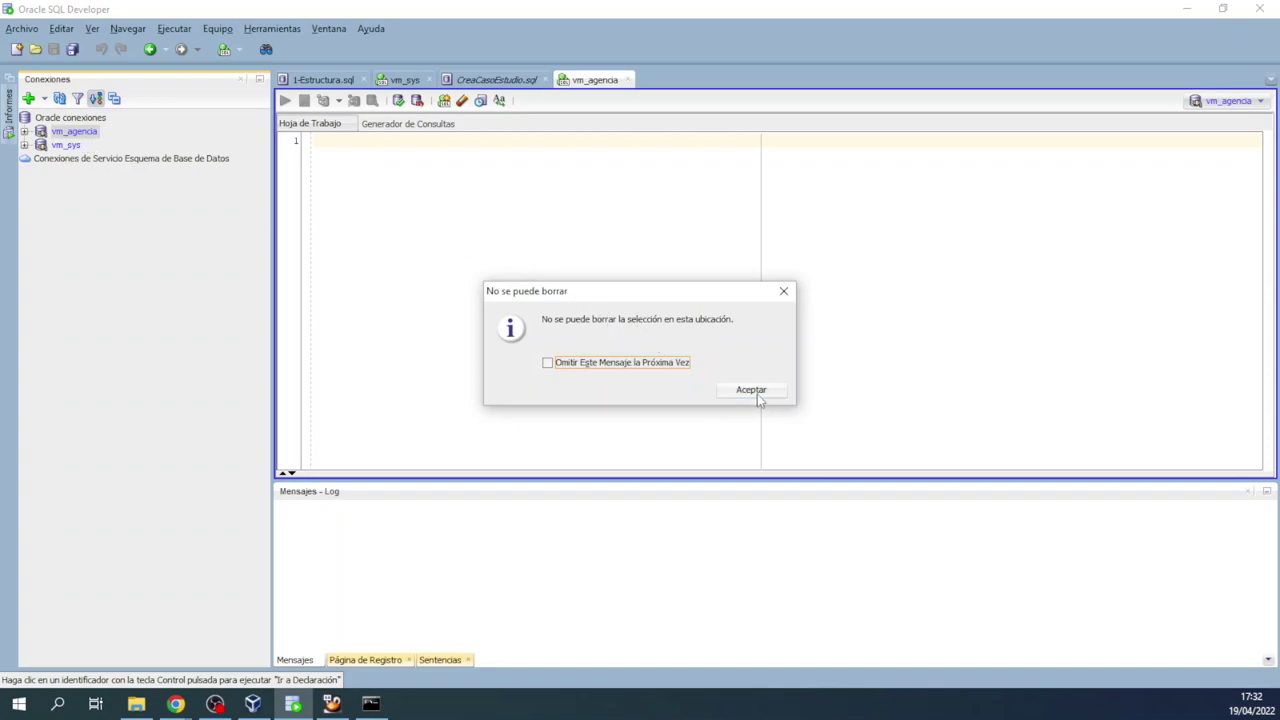
{"action": "left_click", "coordinate": [783, 291]}
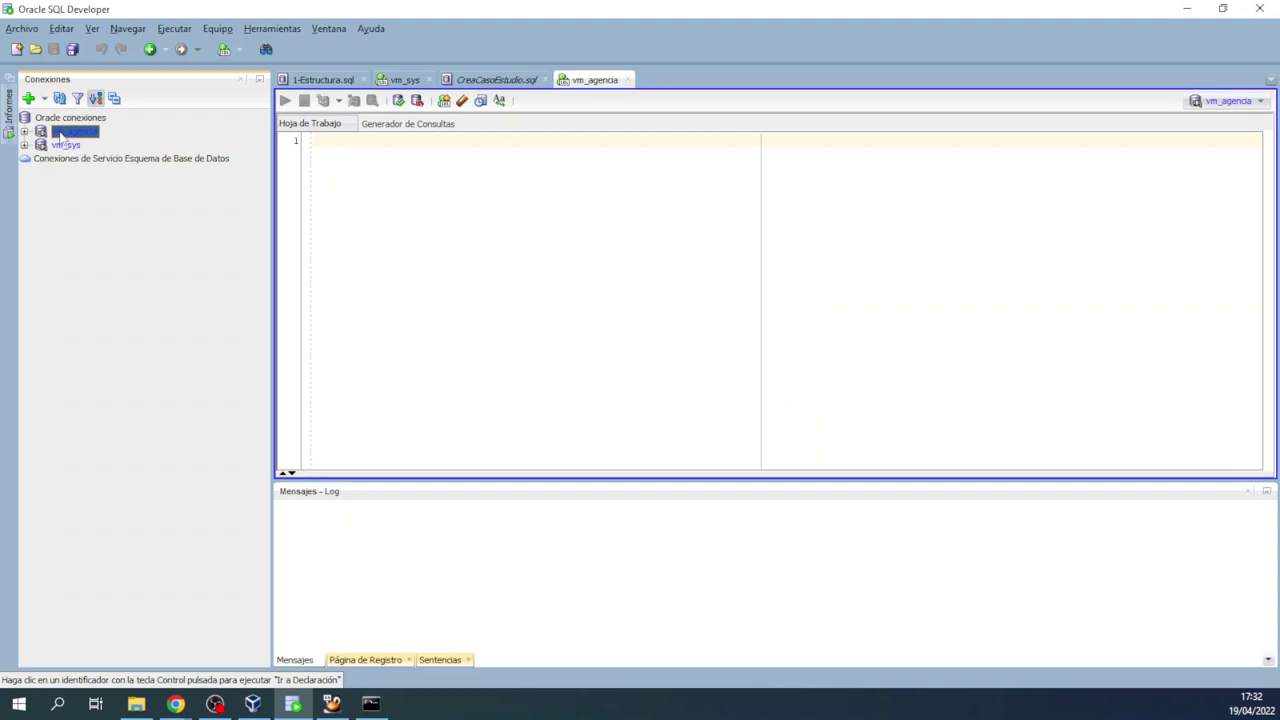
Step: Re-expand and refresh vm_agencia, then open its connection properties
{"action": "double_click", "coordinate": [62, 133]}
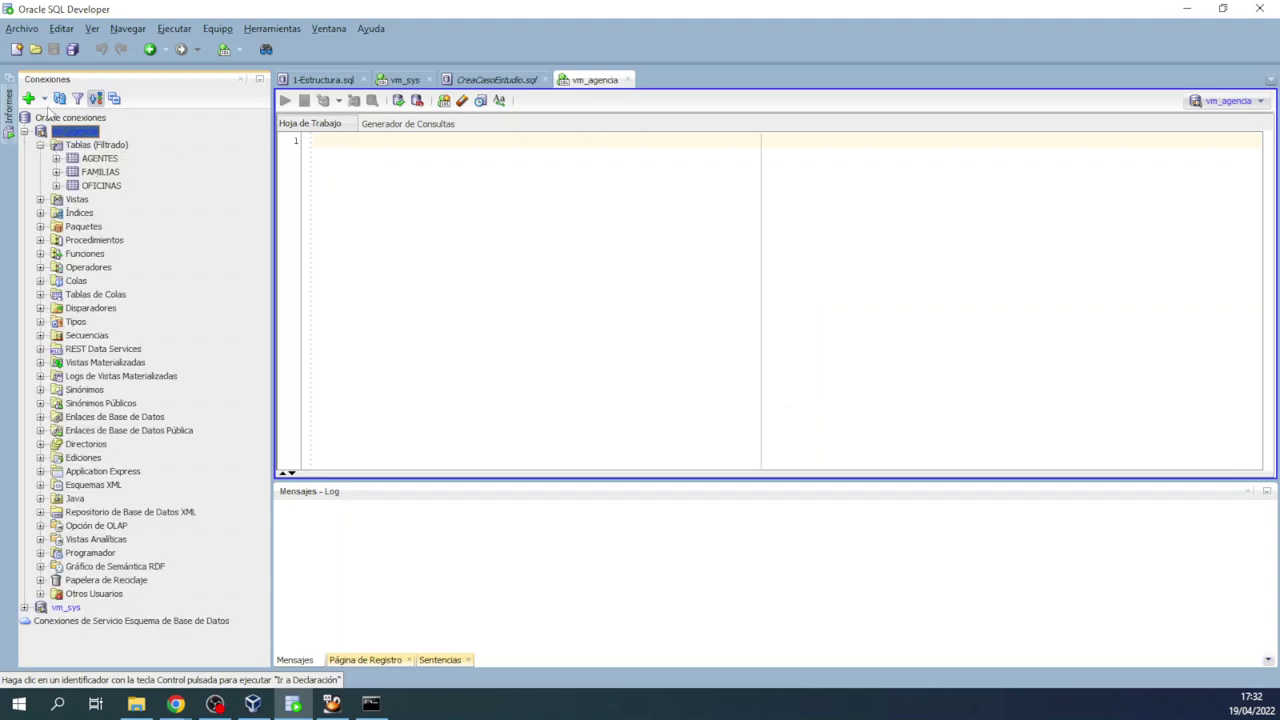
{"action": "left_click", "coordinate": [59, 98]}
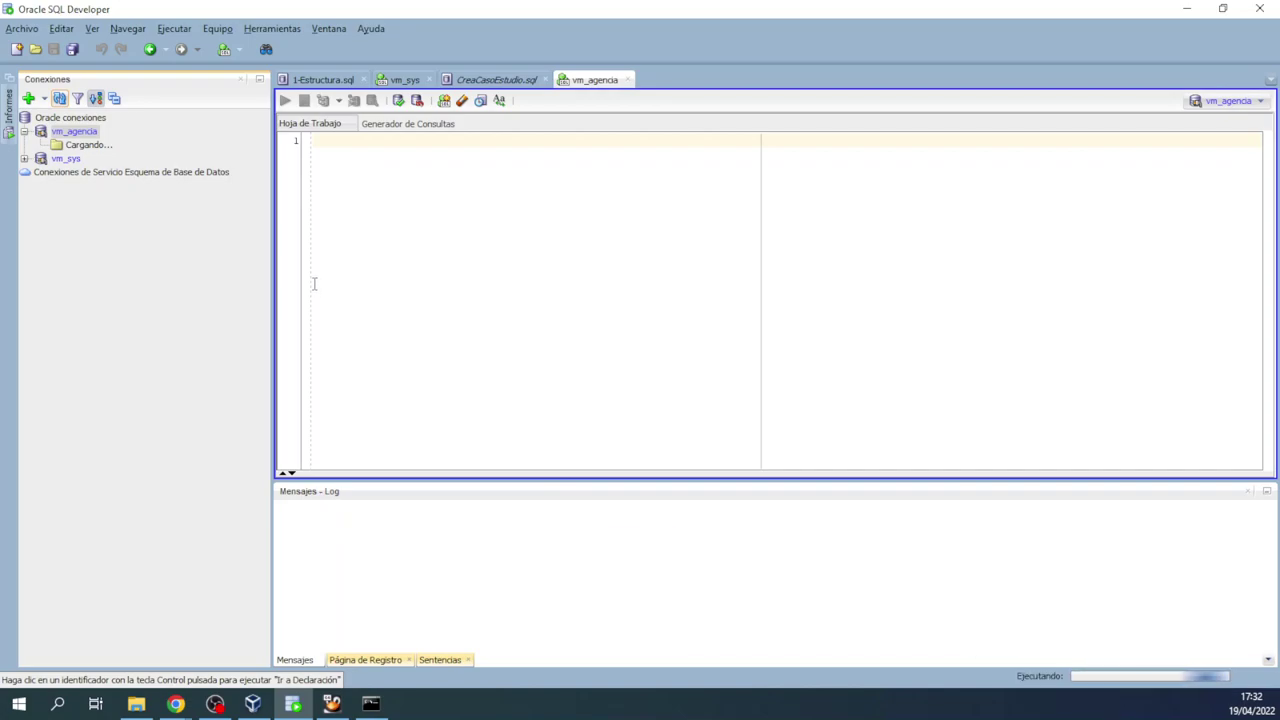
{"action": "left_click", "coordinate": [70, 132]}
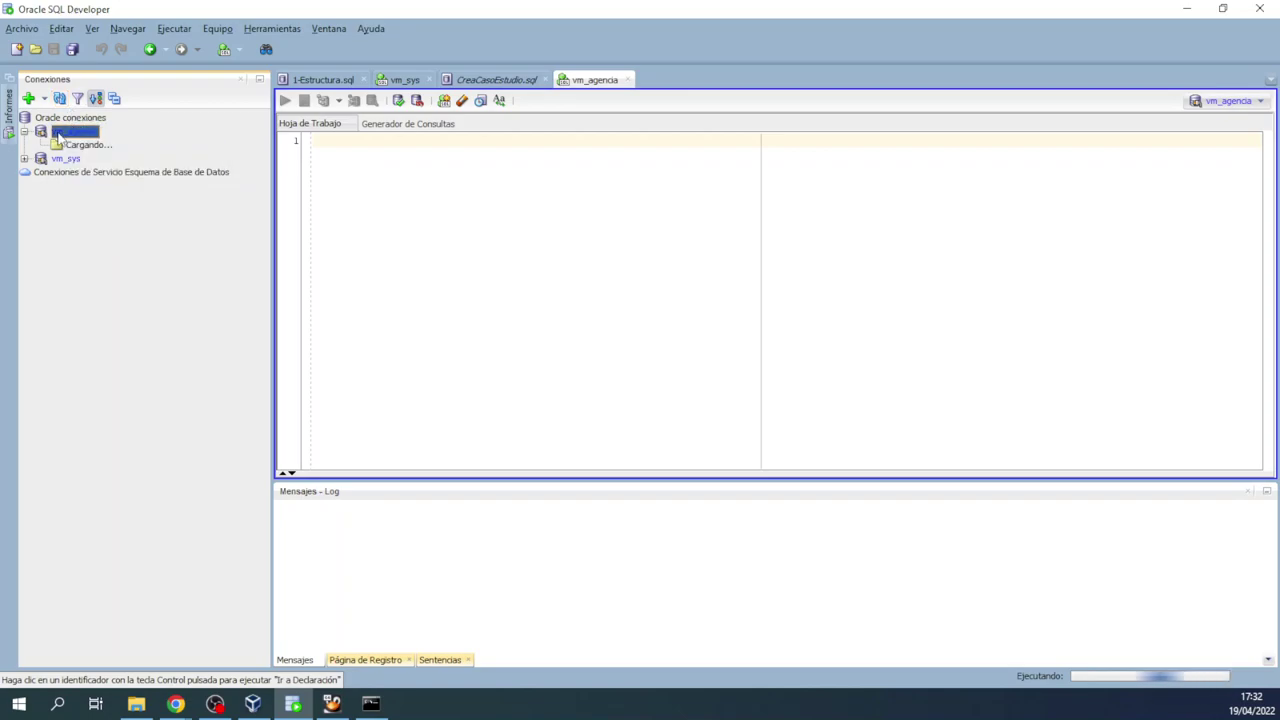
{"action": "right_click", "coordinate": [58, 136]}
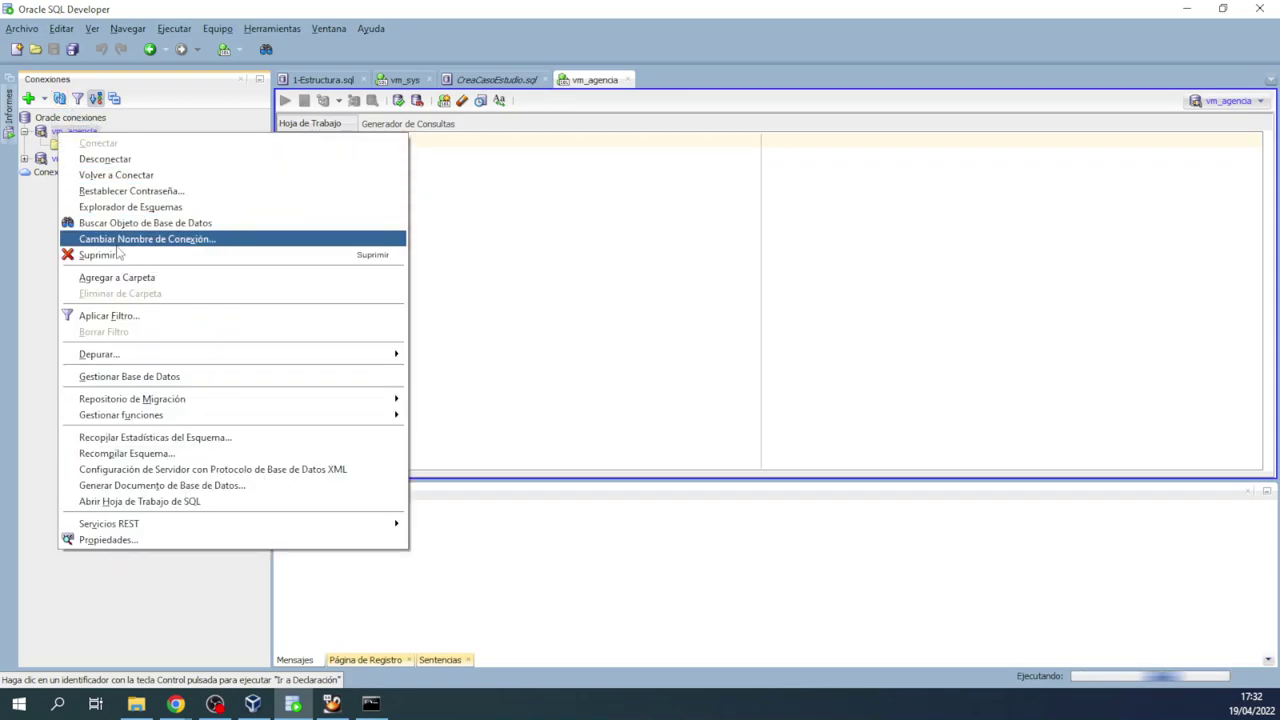
{"action": "left_click", "coordinate": [147, 541]}
Step: Replace the vm_agencia host with 192.168.150.37 and test the connection
{"action": "left_click_drag", "start_coordinate": [716, 393], "coordinate": [606, 390]}
{"action": "key", "text": "ctrl+v"}
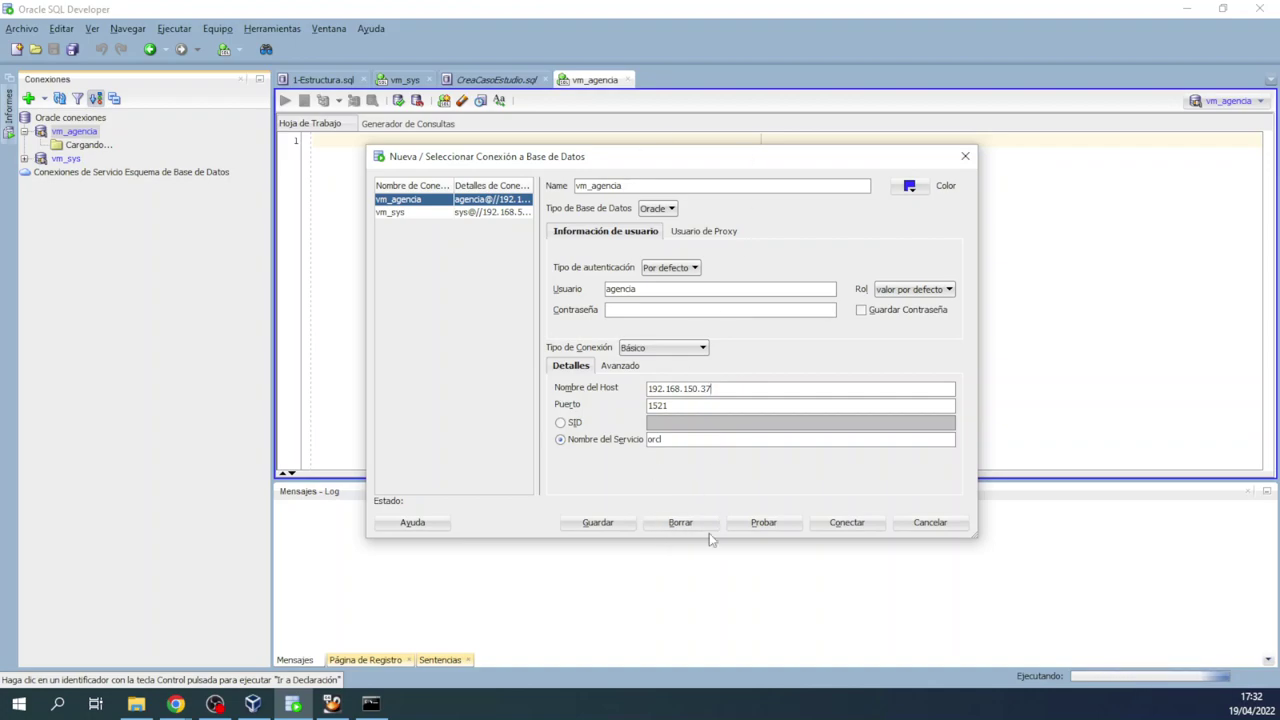
{"action": "left_click", "coordinate": [764, 524]}
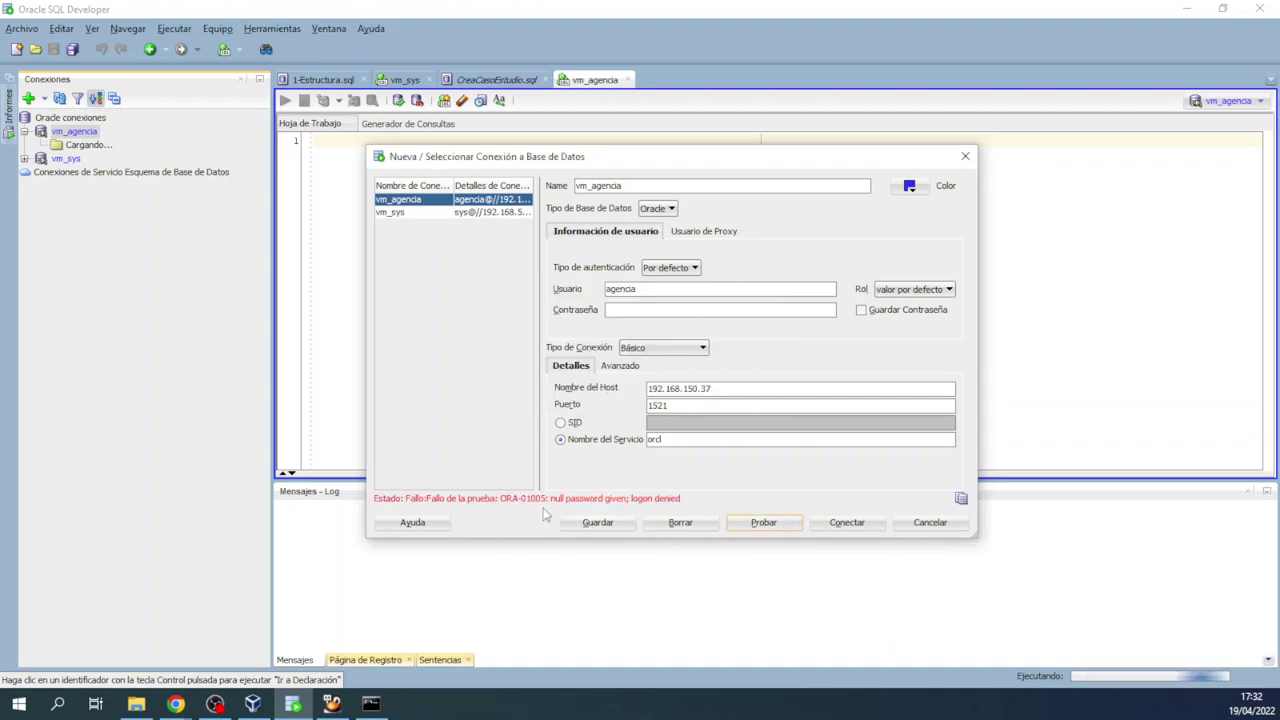
Step: Enter the account password, retest, and connect to vm_agencia
{"action": "left_click", "coordinate": [628, 289]}
{"action": "double_click", "coordinate": [628, 289]}
{"action": "left_click", "coordinate": [648, 312]}
{"action": "type", "text": "agencia"}
{"action": "left_click", "coordinate": [760, 522]}
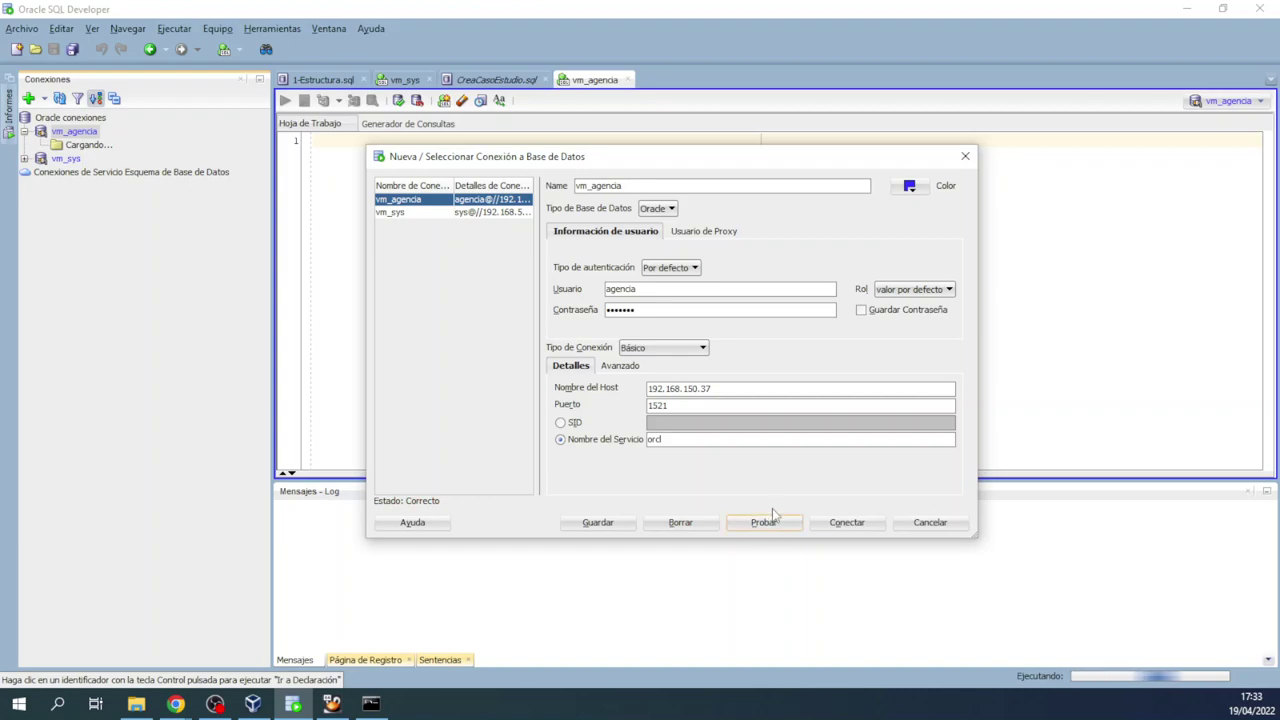
{"action": "left_click", "coordinate": [830, 528]}
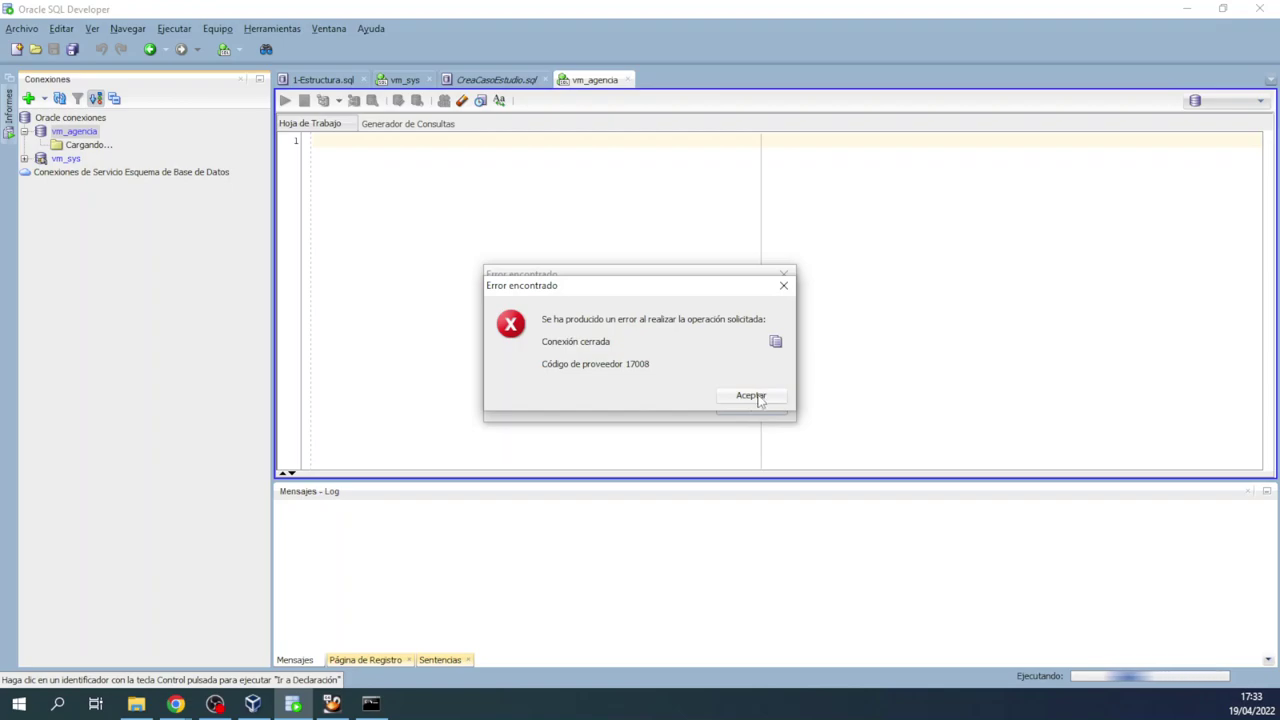
Step: Dismiss the connection-closed errors, reopen vm_agencia properties with the password, and connect
{"action": "left_click", "coordinate": [753, 396]}
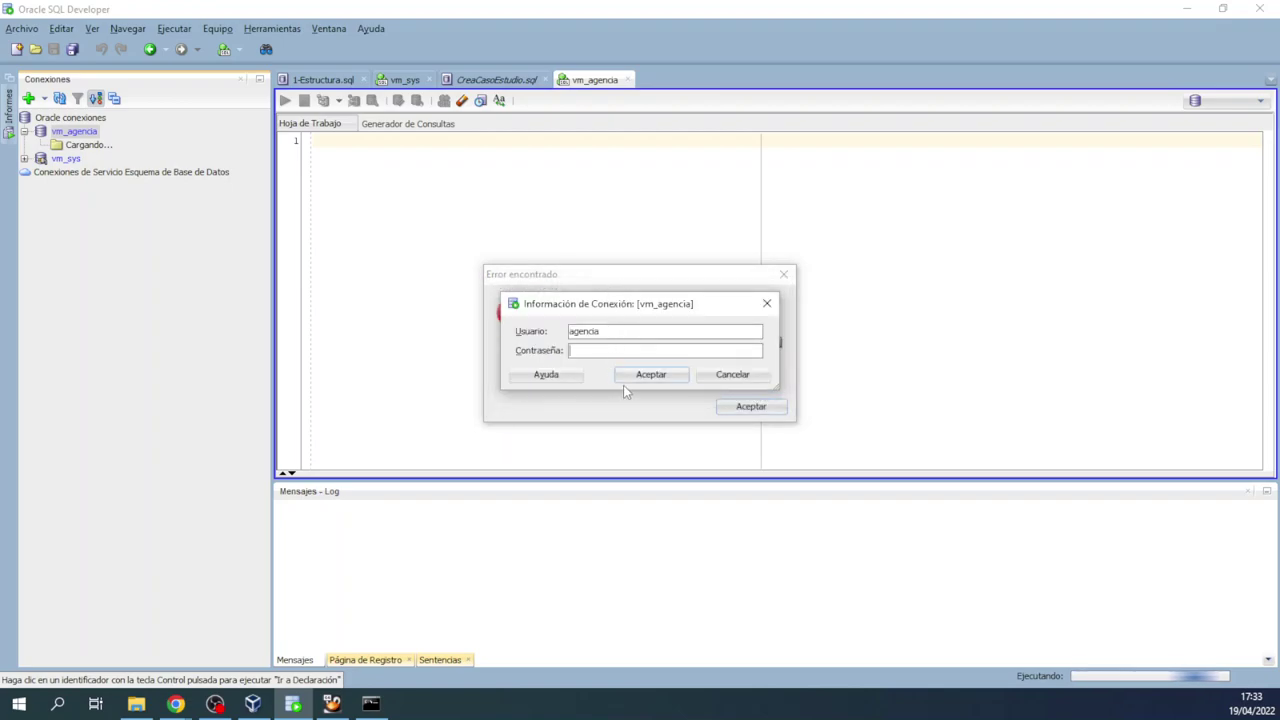
{"action": "left_click", "coordinate": [716, 376]}
{"action": "left_click", "coordinate": [783, 274]}
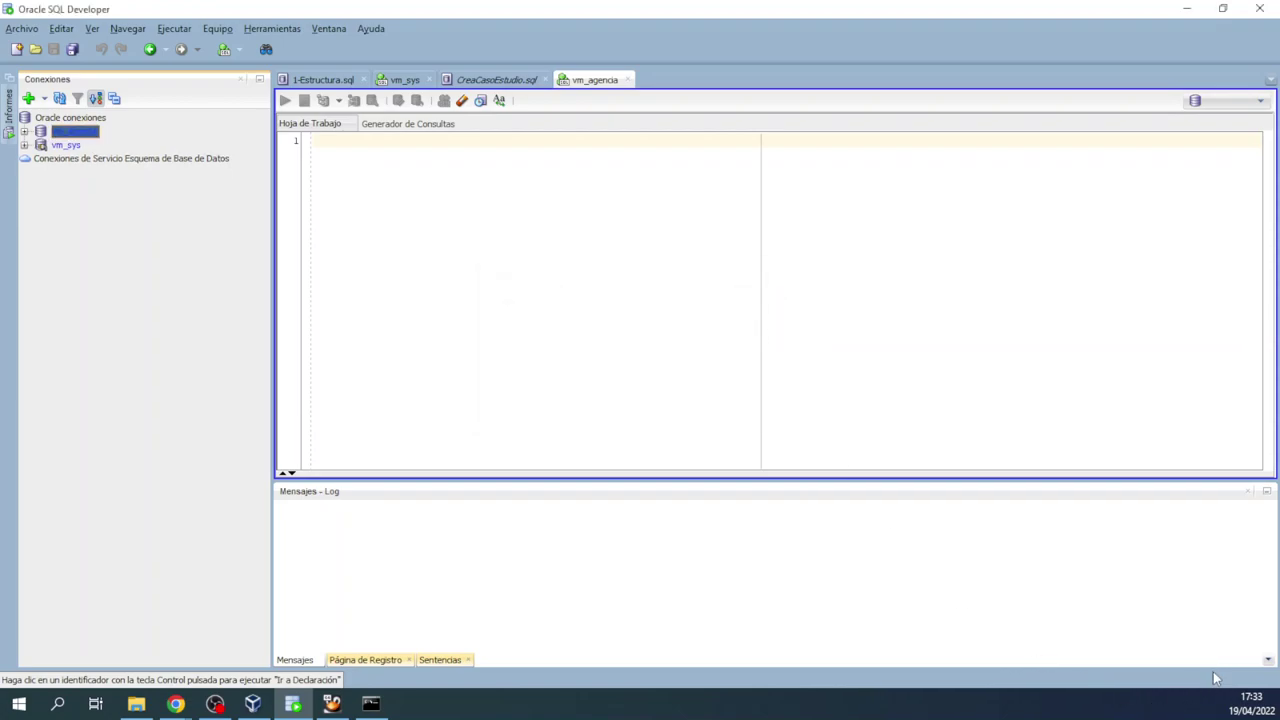
{"action": "right_click", "coordinate": [89, 131]}
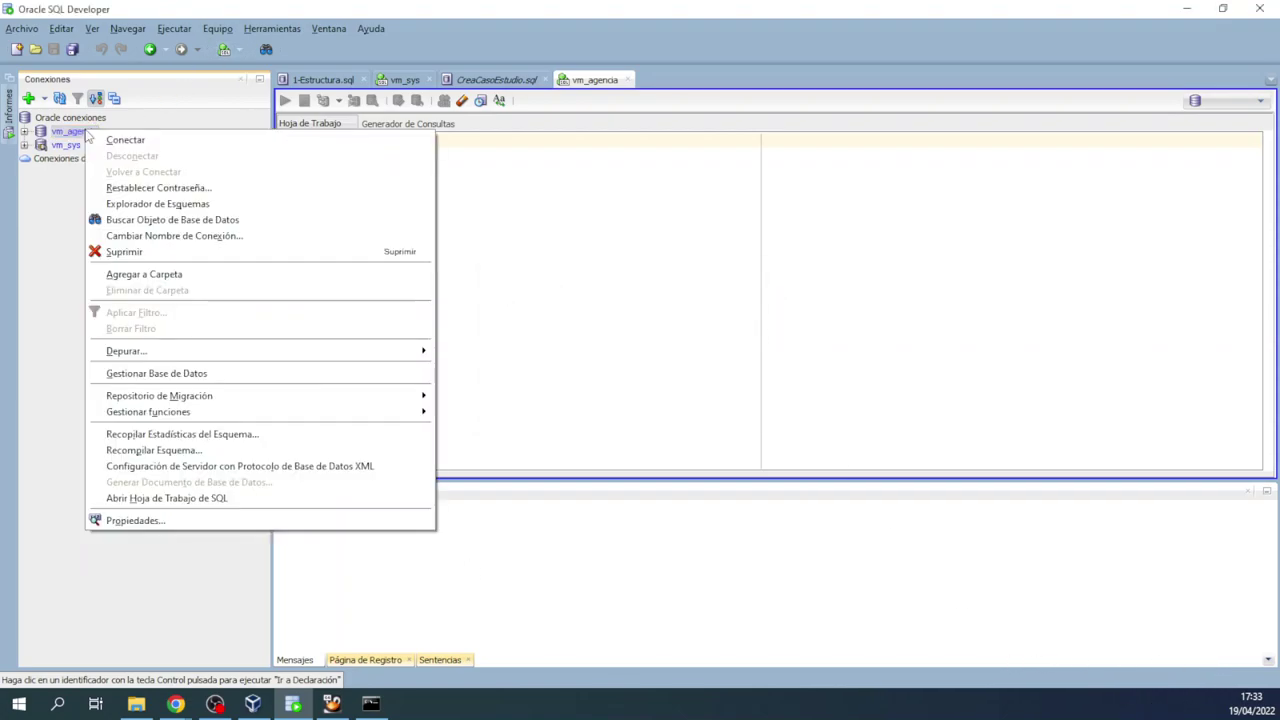
{"action": "left_click", "coordinate": [133, 521]}
{"action": "double_click", "coordinate": [618, 290]}
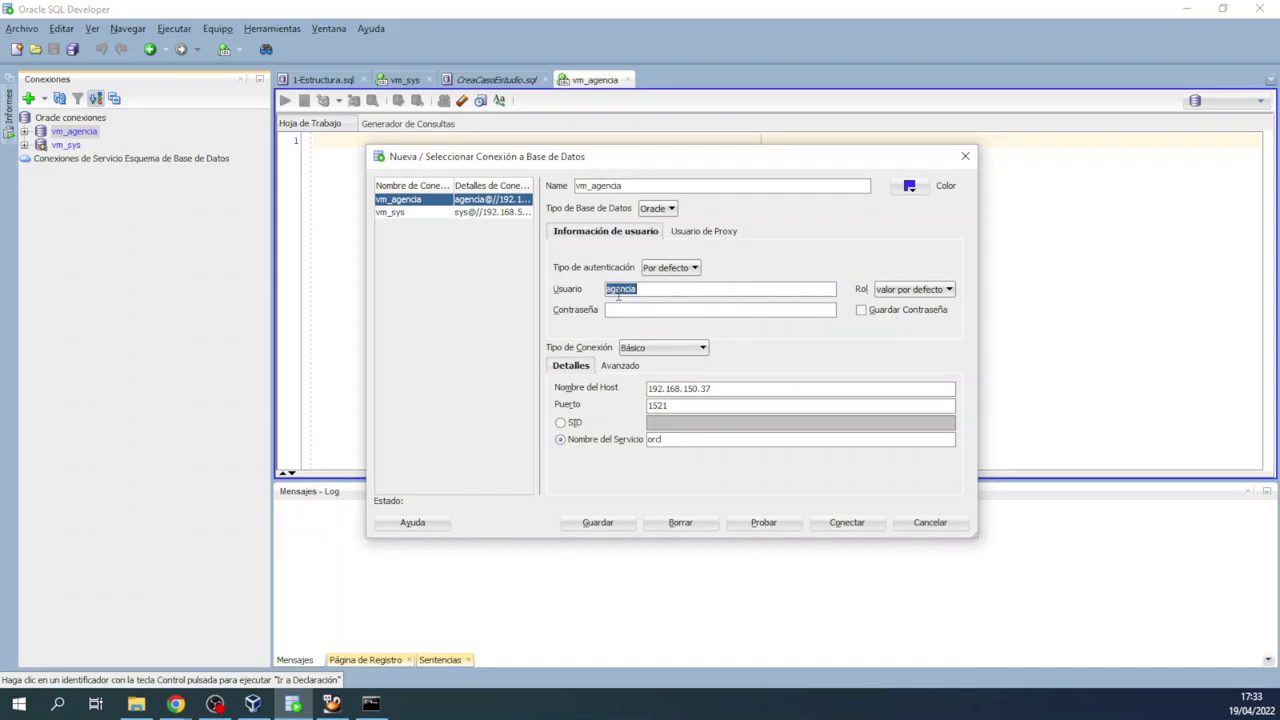
{"action": "left_click", "coordinate": [660, 312]}
{"action": "key", "text": "ctrl+v"}
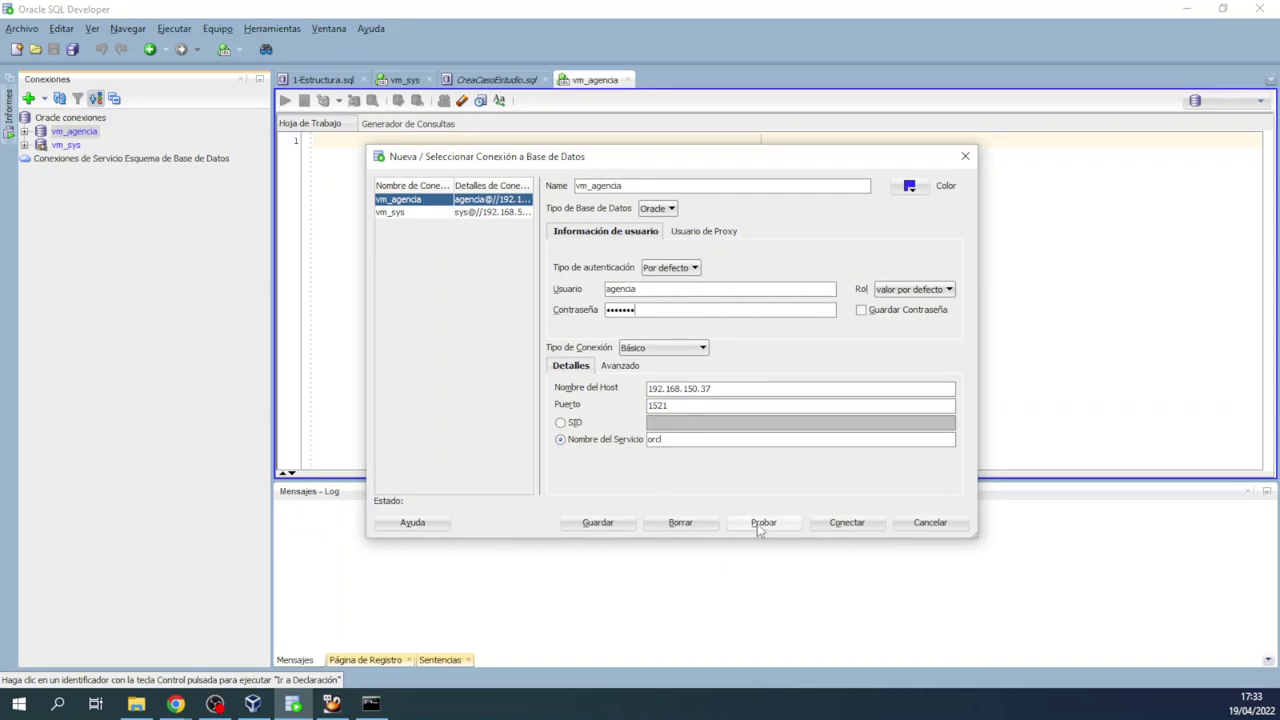
{"action": "left_click", "coordinate": [850, 523]}
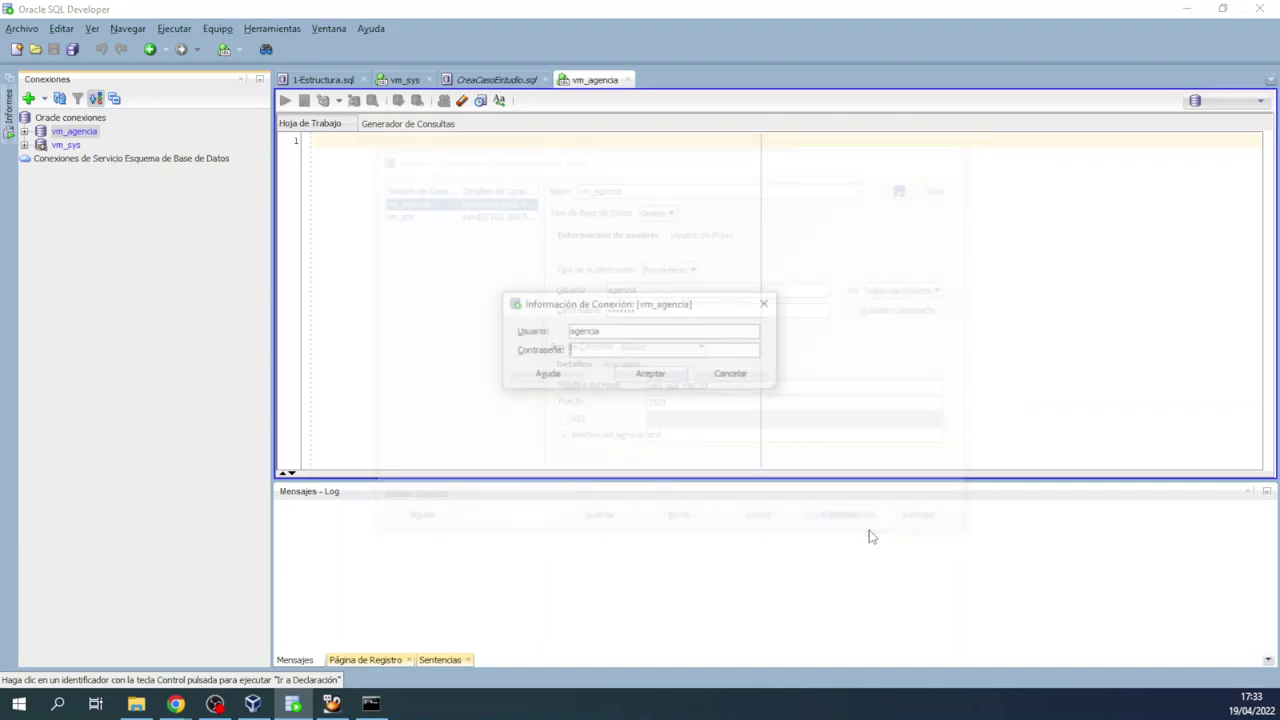
Step: Log in at the prompt with the account password and expand vm_agencia
{"action": "double_click", "coordinate": [591, 333]}
{"action": "left_click", "coordinate": [598, 352]}
{"action": "type", "text": "agencia"}
{"action": "left_click", "coordinate": [653, 374]}
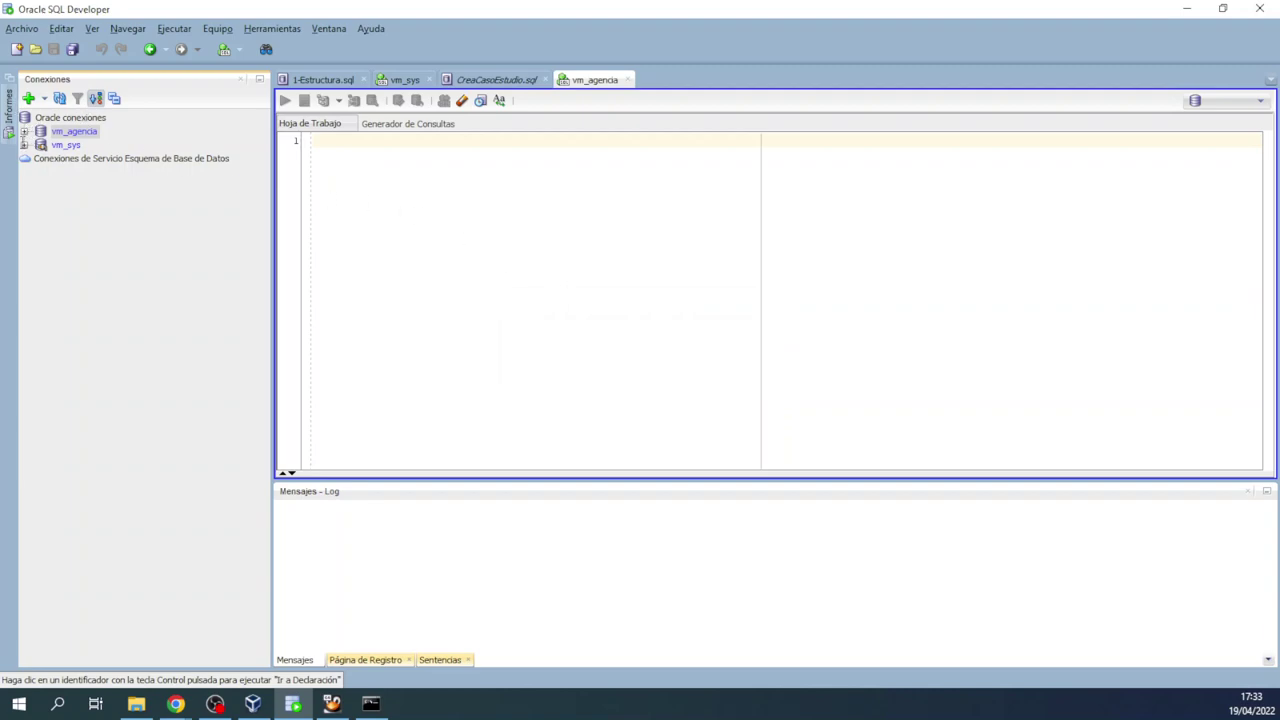
{"action": "left_click", "coordinate": [23, 131]}
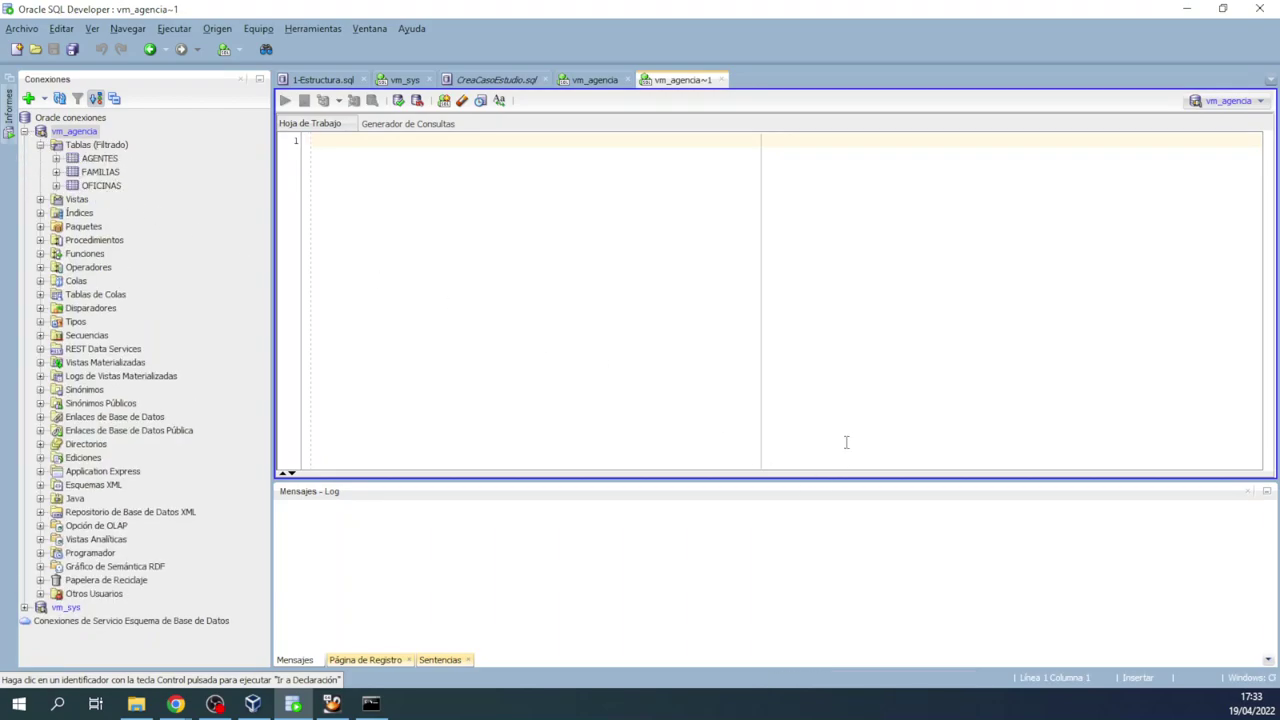
Step: Expand AGENTES and run 'select * from agentes' in the worksheet, returning 39 rows
{"action": "left_click", "coordinate": [56, 158]}
{"action": "left_click", "coordinate": [343, 155]}
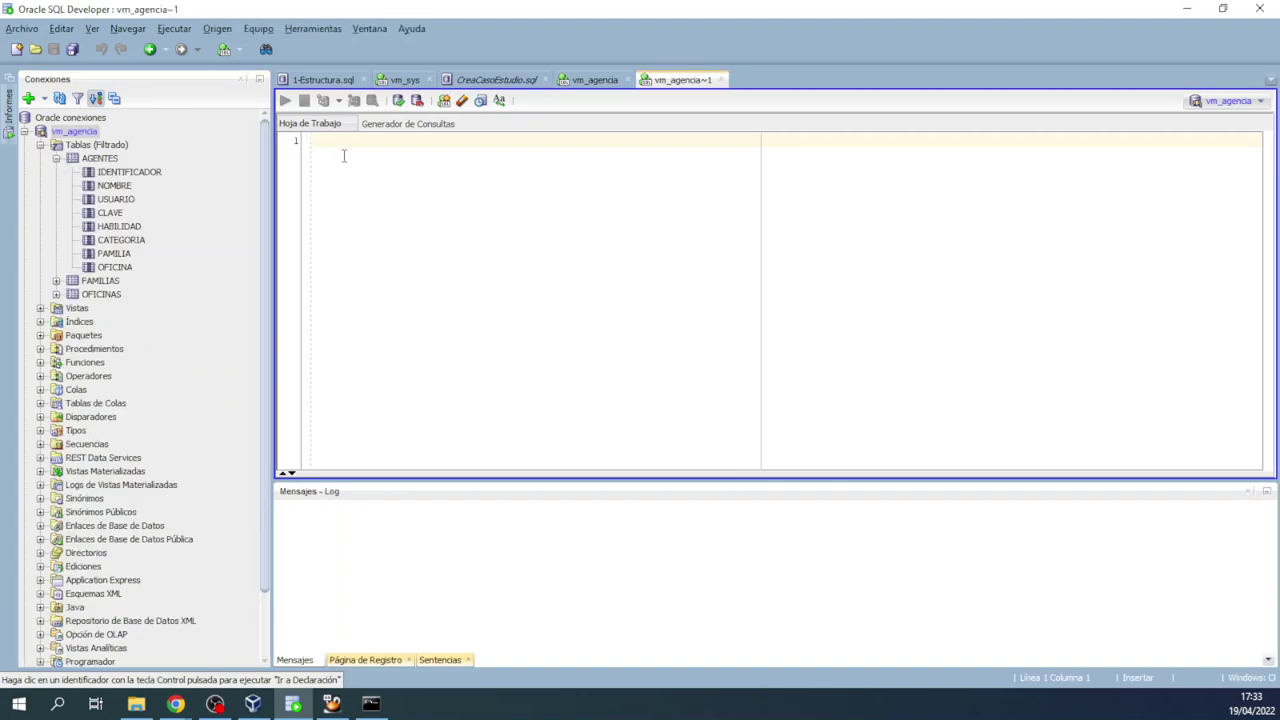
{"action": "type", "text": "select *"}
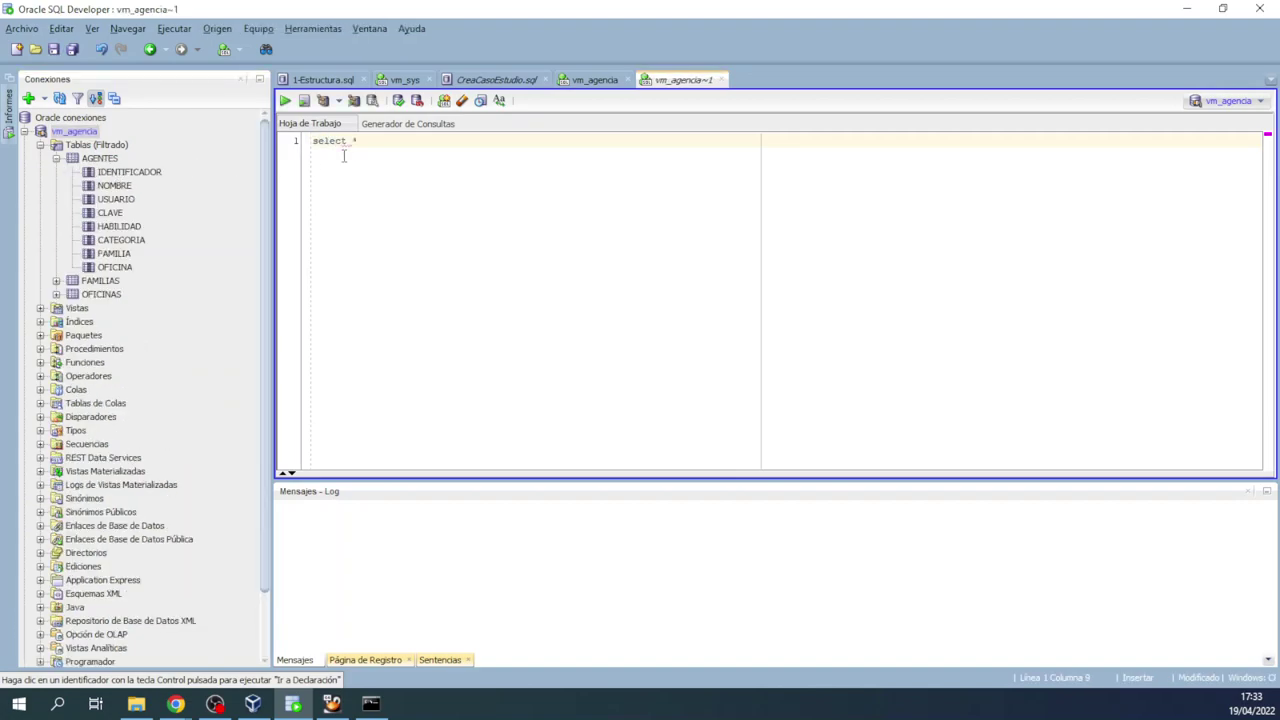
{"action": "type", "text": " from agentes;"}
{"action": "key", "text": "ctrl+Return"}
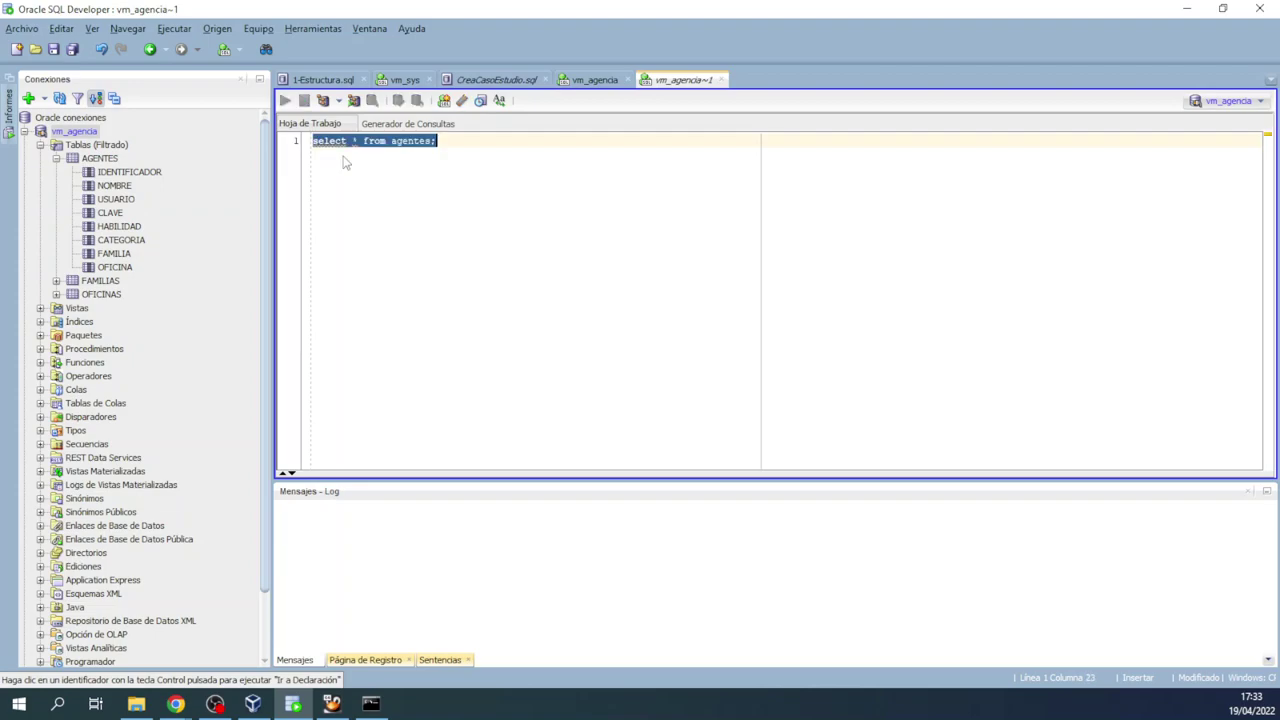
{"action": "scroll", "coordinate": [505, 380], "scroll_direction": "down", "scroll_amount": 10}
{"action": "scroll", "coordinate": [505, 390], "scroll_direction": "up", "scroll_amount": 10}
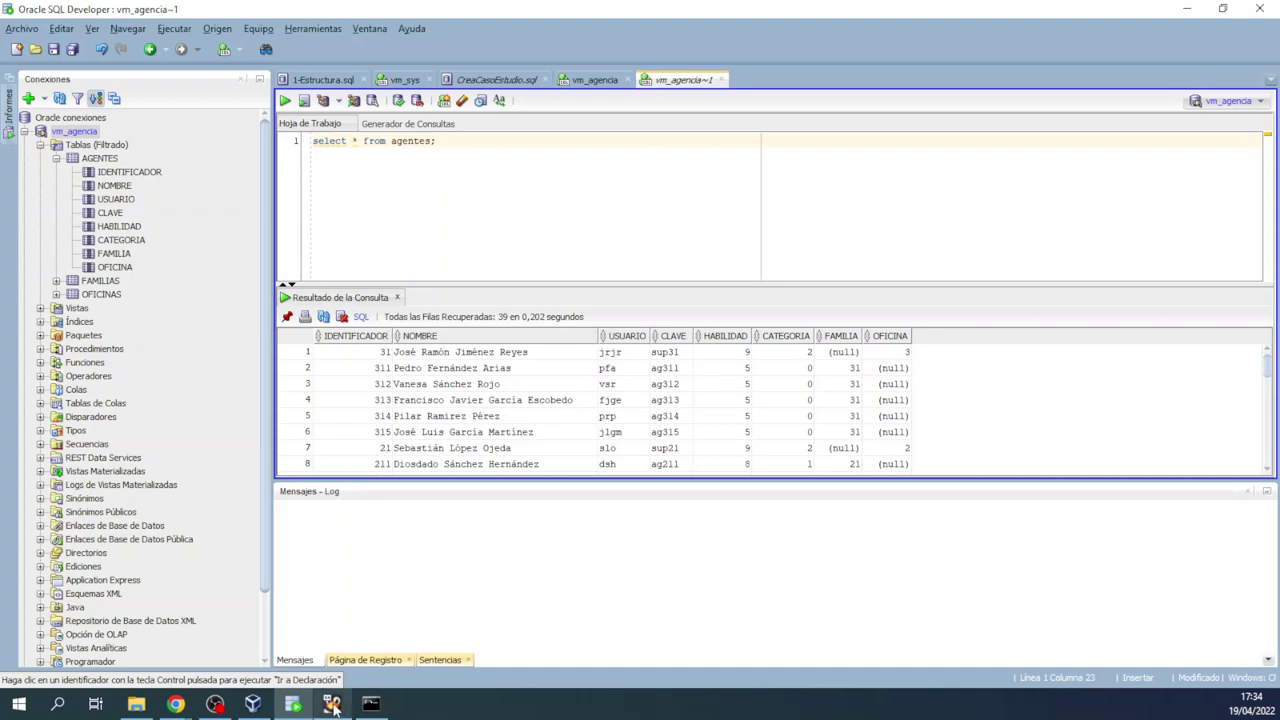
Step: Follow the tutorial's Pre-Built Developer VMs link to the Database App Development VM downloads page
{"action": "mouse_move", "coordinate": [175, 704]}
{"action": "left_click", "coordinate": [240, 625]}
{"action": "scroll", "coordinate": [371, 194], "scroll_direction": "up", "scroll_amount": 15}
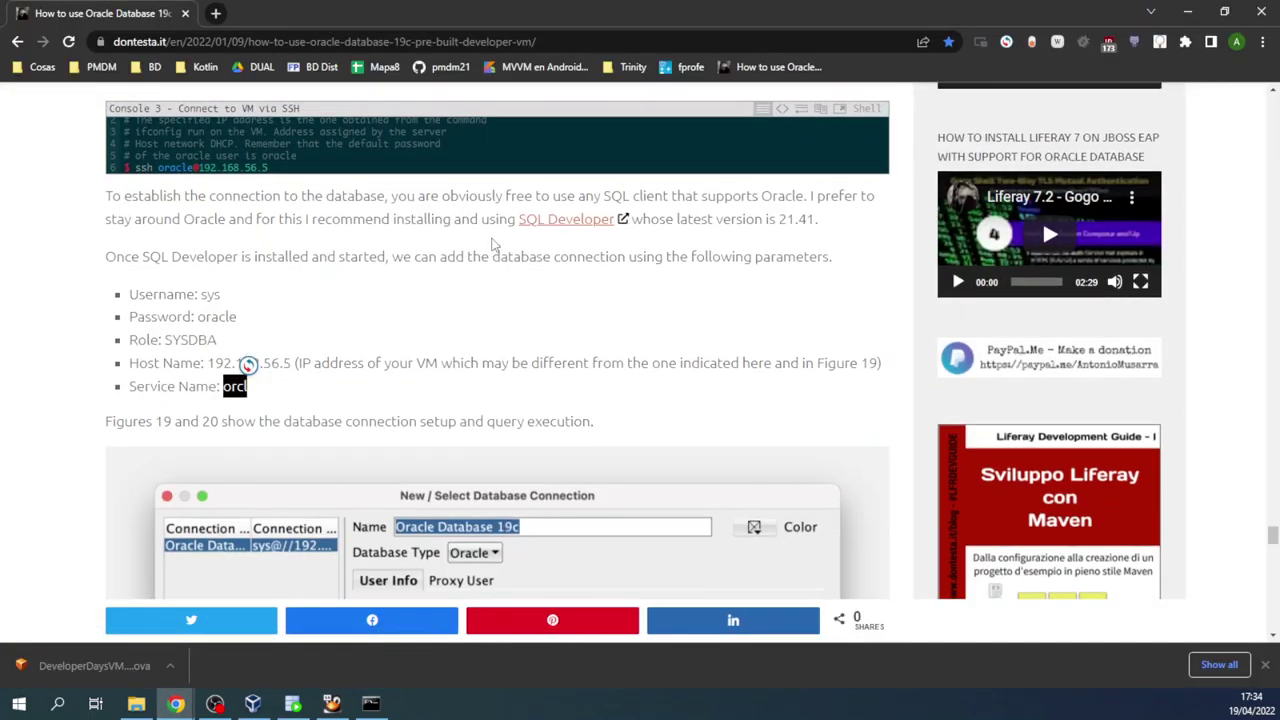
{"action": "scroll", "coordinate": [380, 210], "scroll_direction": "up", "scroll_amount": 20}
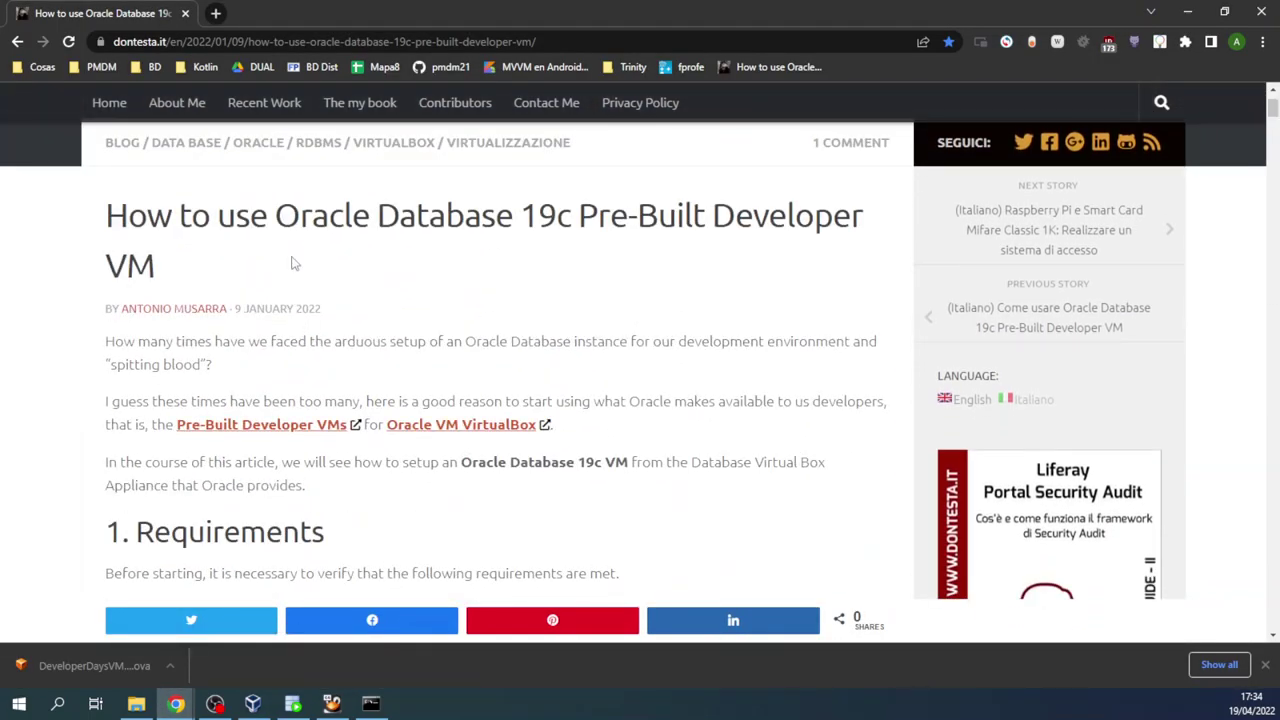
{"action": "scroll", "coordinate": [291, 263], "scroll_direction": "down", "scroll_amount": 1}
{"action": "left_click", "coordinate": [280, 345]}
{"action": "scroll", "coordinate": [692, 294], "scroll_direction": "down", "scroll_amount": 15}
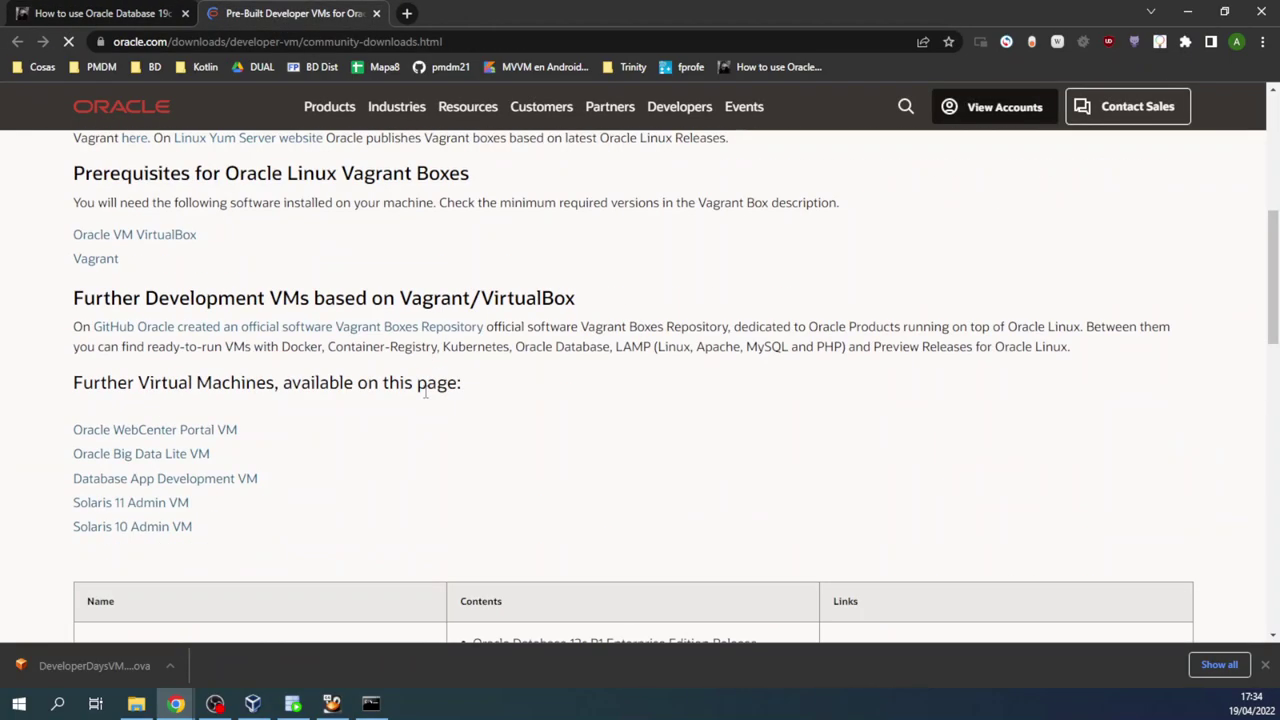
{"action": "scroll", "coordinate": [240, 390], "scroll_direction": "up", "scroll_amount": 1}
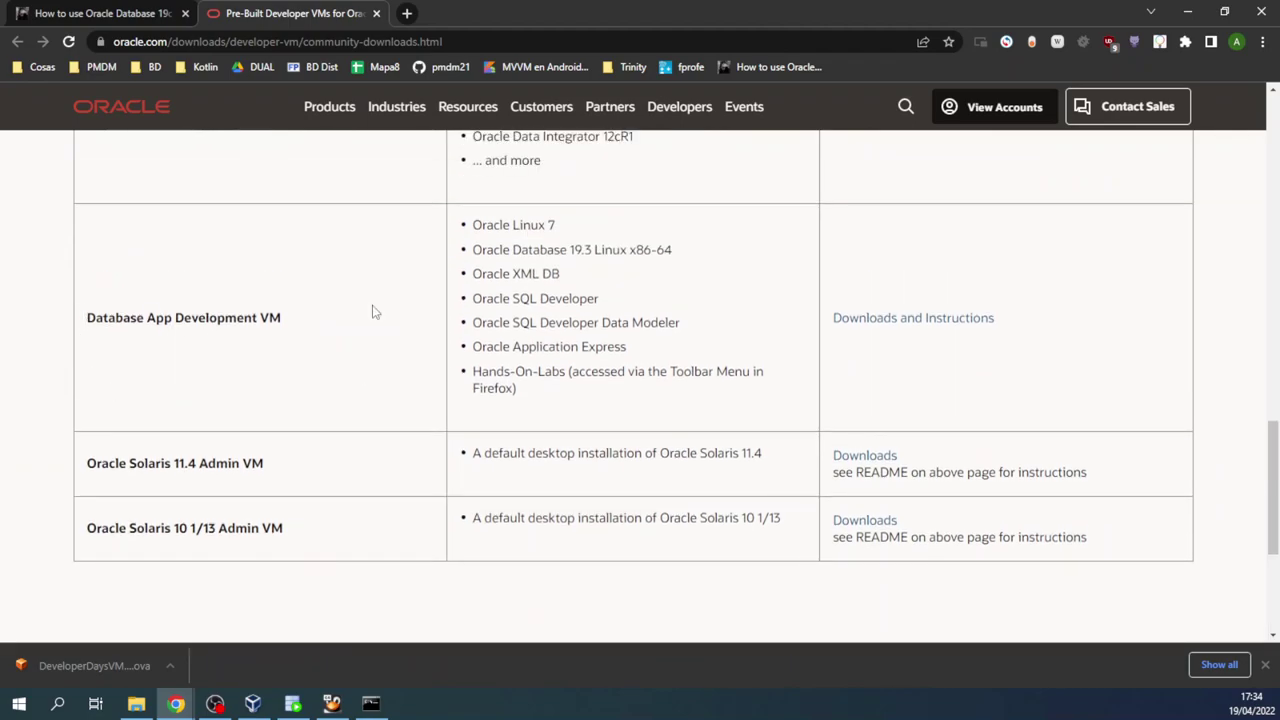
{"action": "left_click", "coordinate": [913, 318]}
{"action": "scroll", "coordinate": [271, 443], "scroll_direction": "down", "scroll_amount": 8}
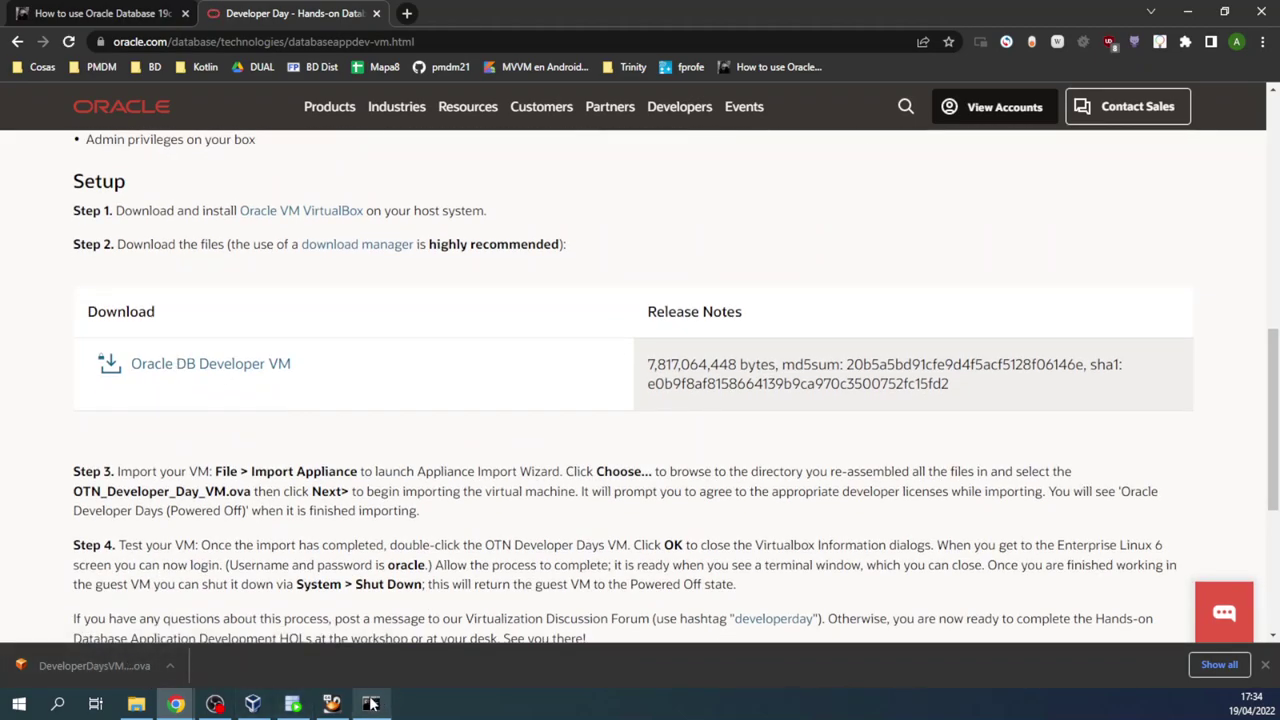
Step: Bring VirtualBox Manager forward and browse its Archivo and Máquina menus without choosing anything
{"action": "left_click", "coordinate": [253, 704]}
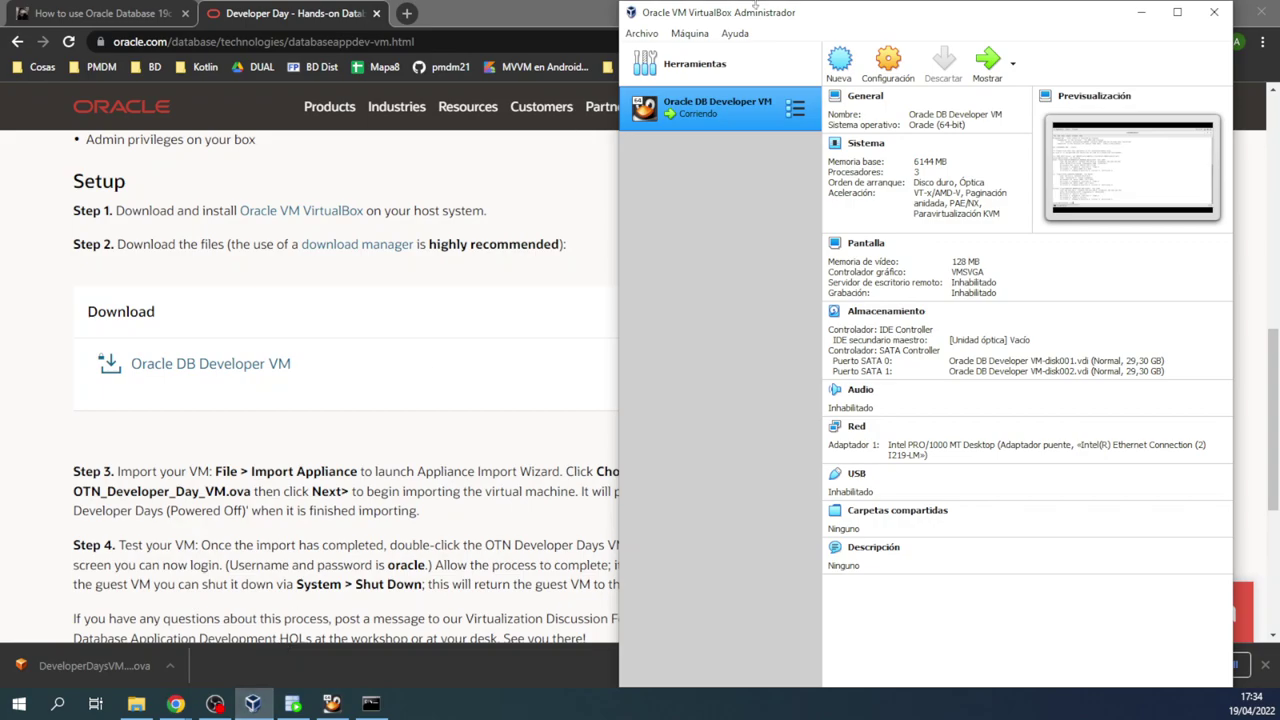
{"action": "left_click", "coordinate": [641, 34]}
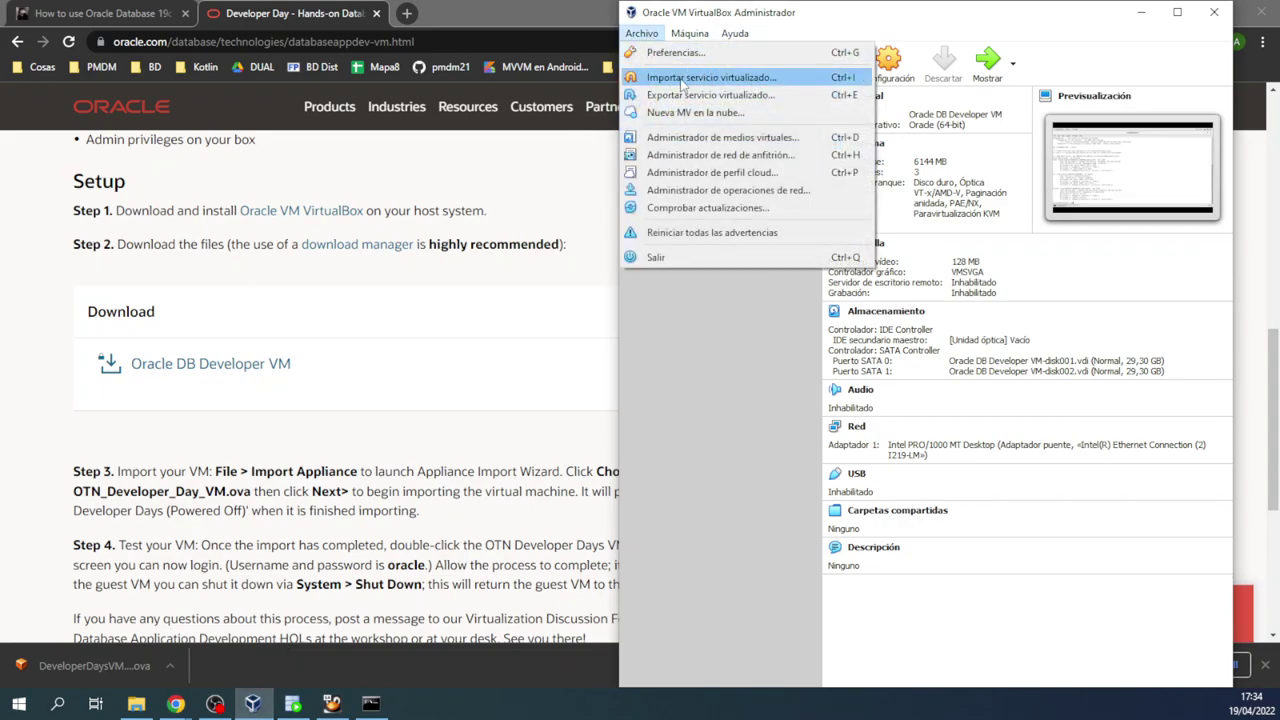
{"action": "mouse_move", "coordinate": [689, 33]}
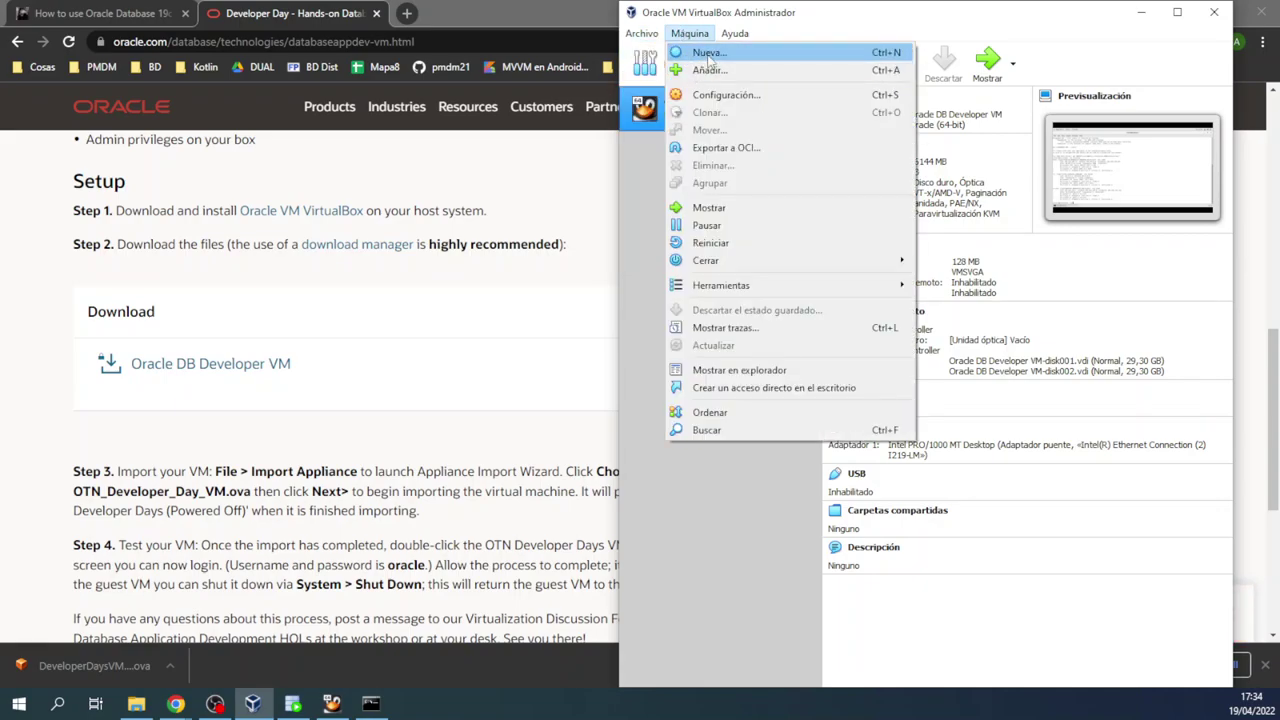
{"action": "left_click", "coordinate": [638, 240]}
{"action": "left_click", "coordinate": [636, 33]}
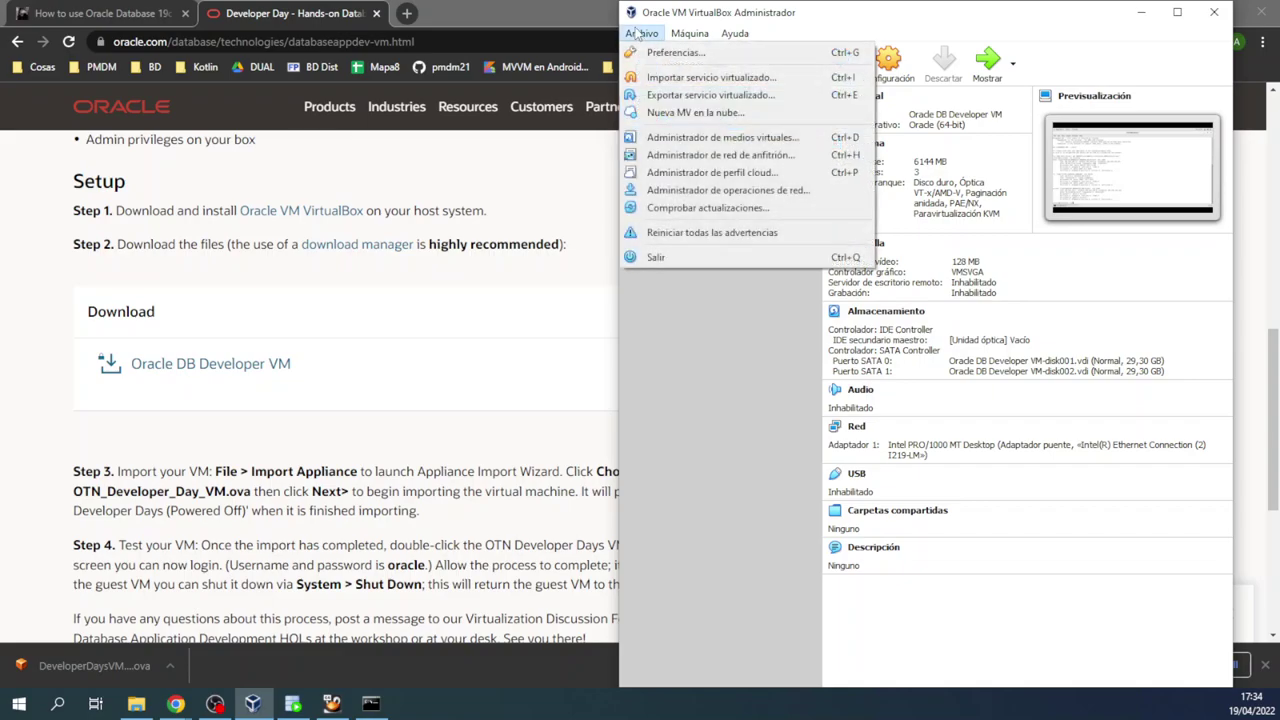
{"action": "mouse_move", "coordinate": [676, 33]}
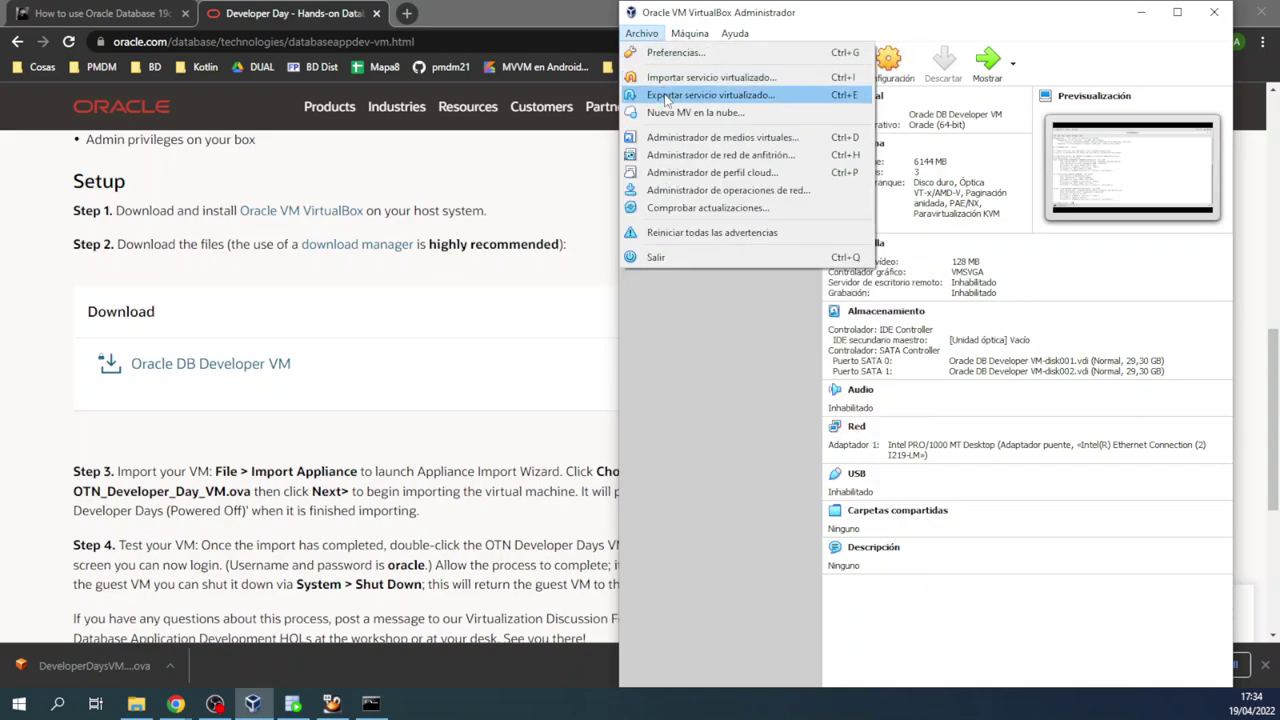
{"action": "key", "text": "Escape"}
{"action": "left_click", "coordinate": [681, 36]}
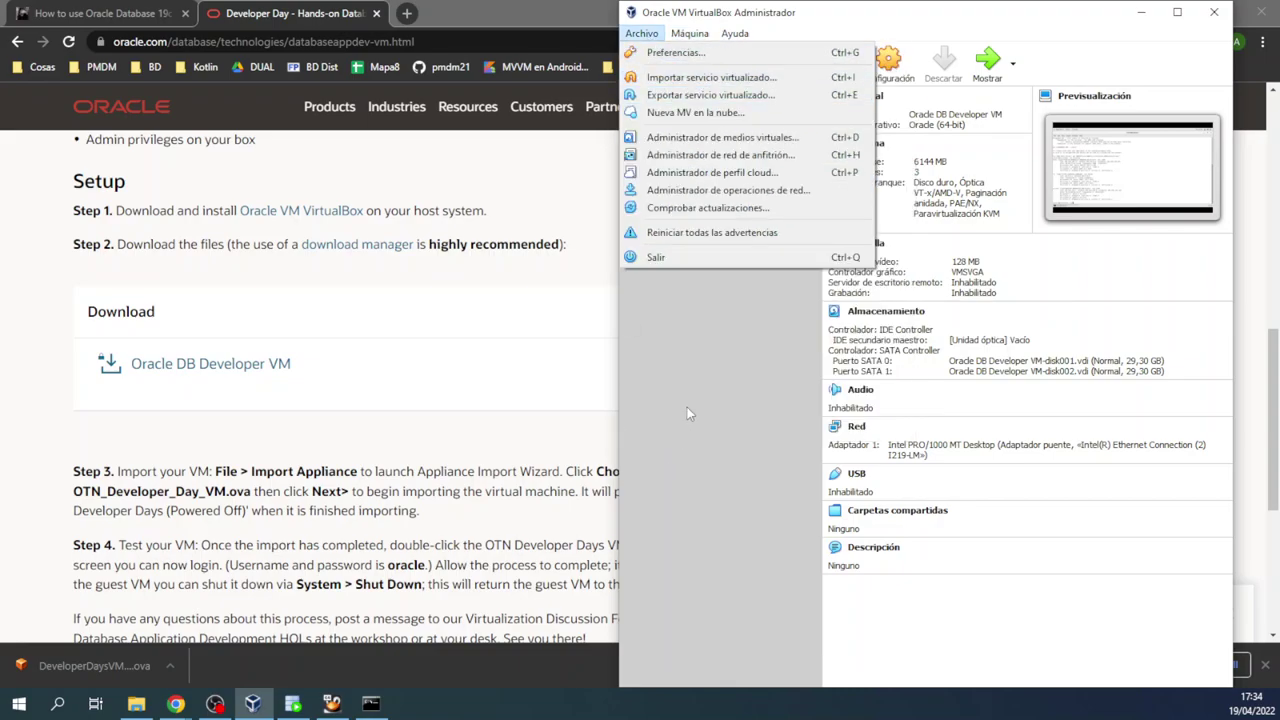
{"action": "left_click", "coordinate": [686, 414]}
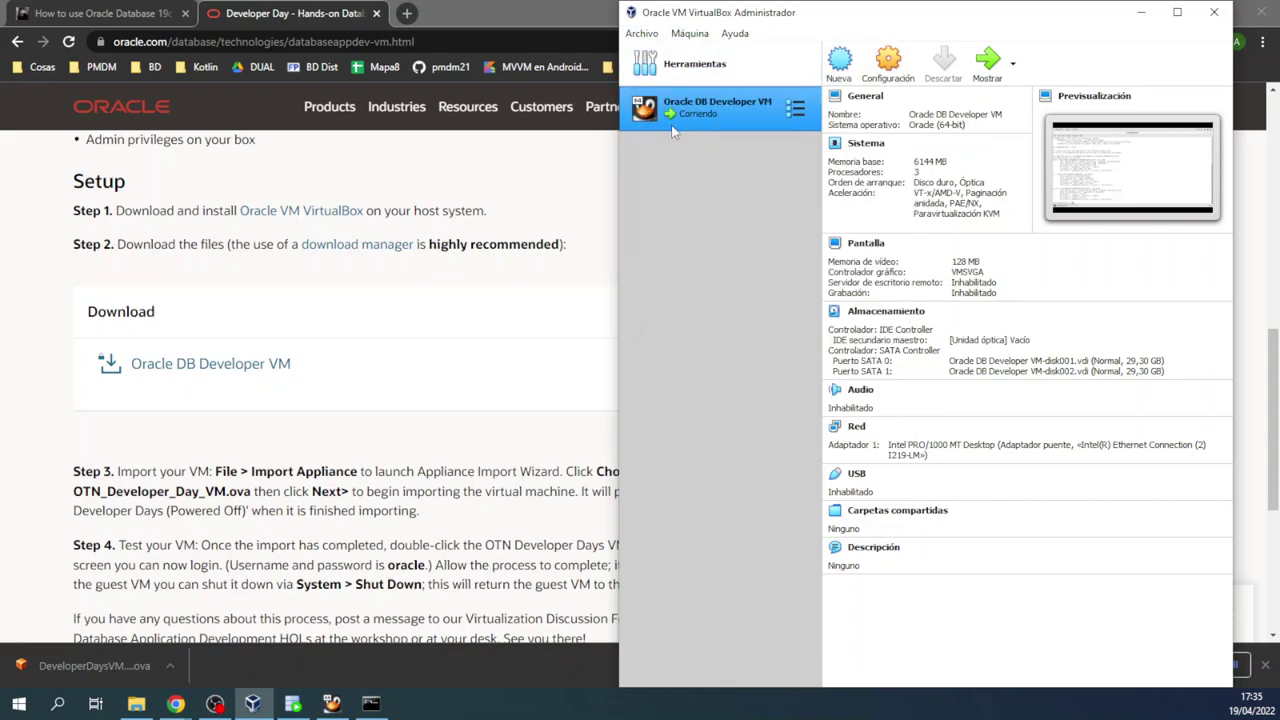
Step: Check the Oracle DB Developer VM's network adapter stays attached as Adaptador puente
{"action": "left_click", "coordinate": [886, 70]}
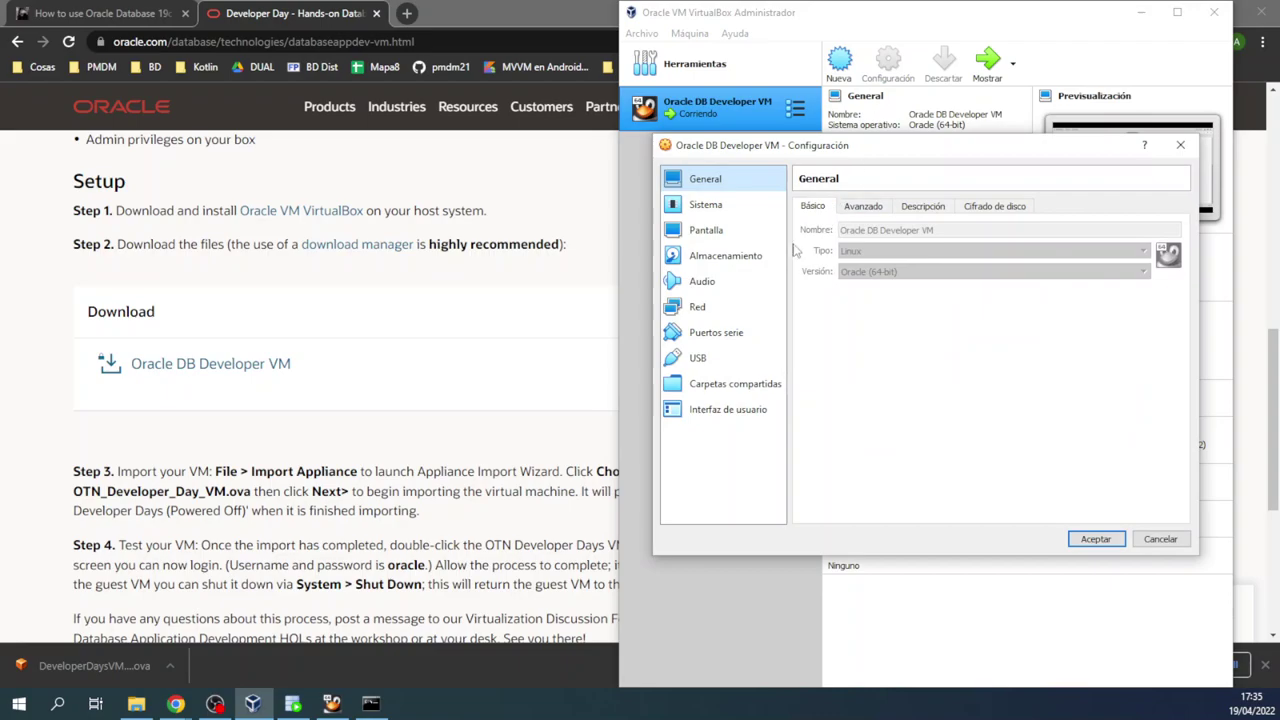
{"action": "left_click", "coordinate": [703, 309]}
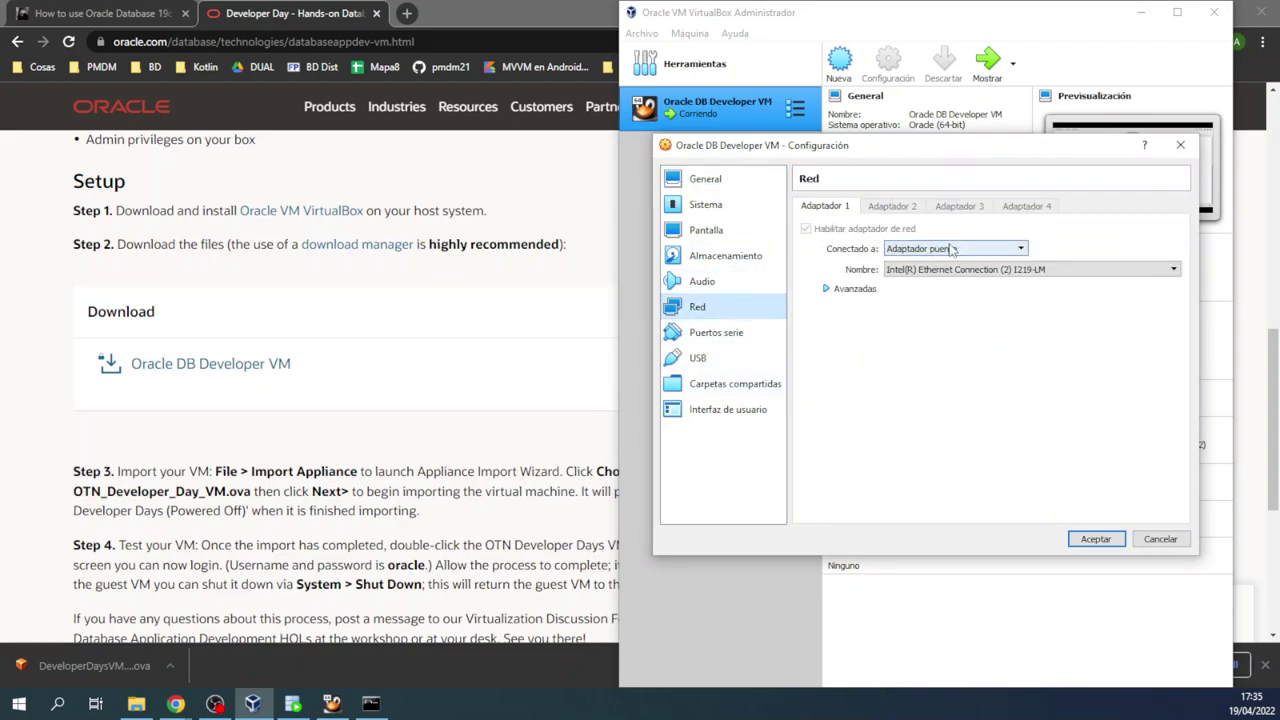
{"action": "left_click", "coordinate": [995, 249]}
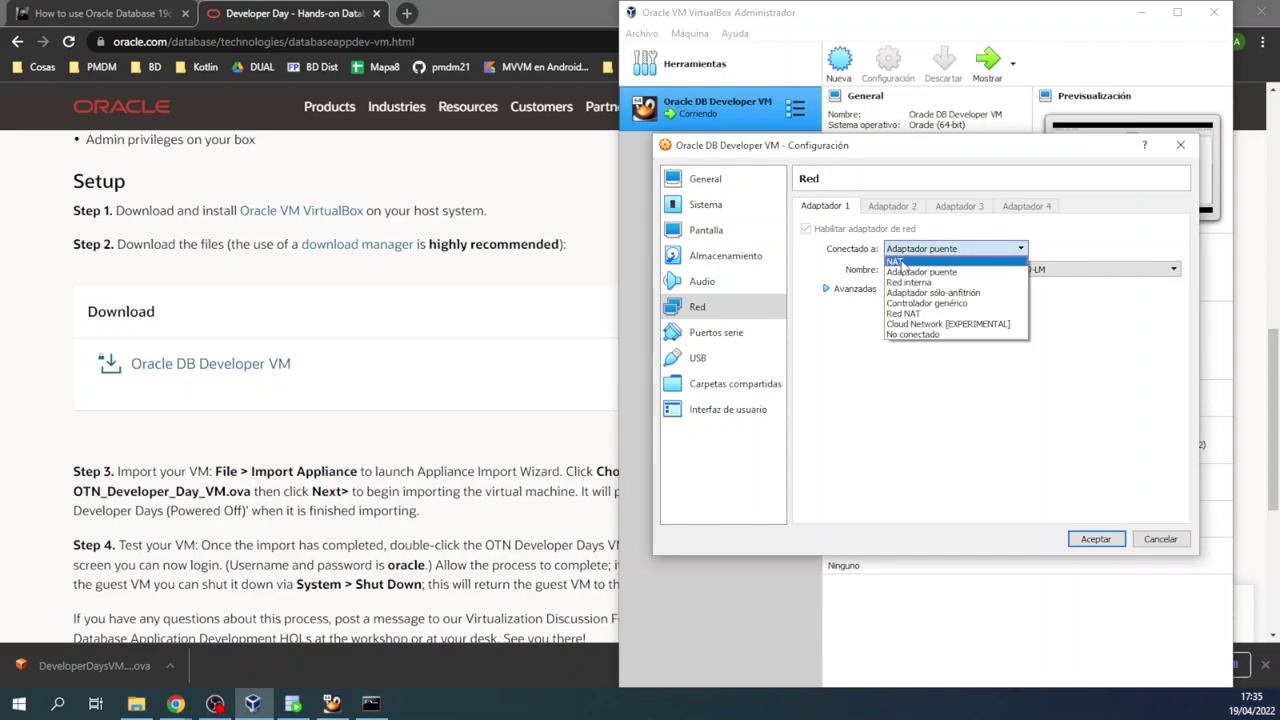
{"action": "left_click", "coordinate": [825, 250]}
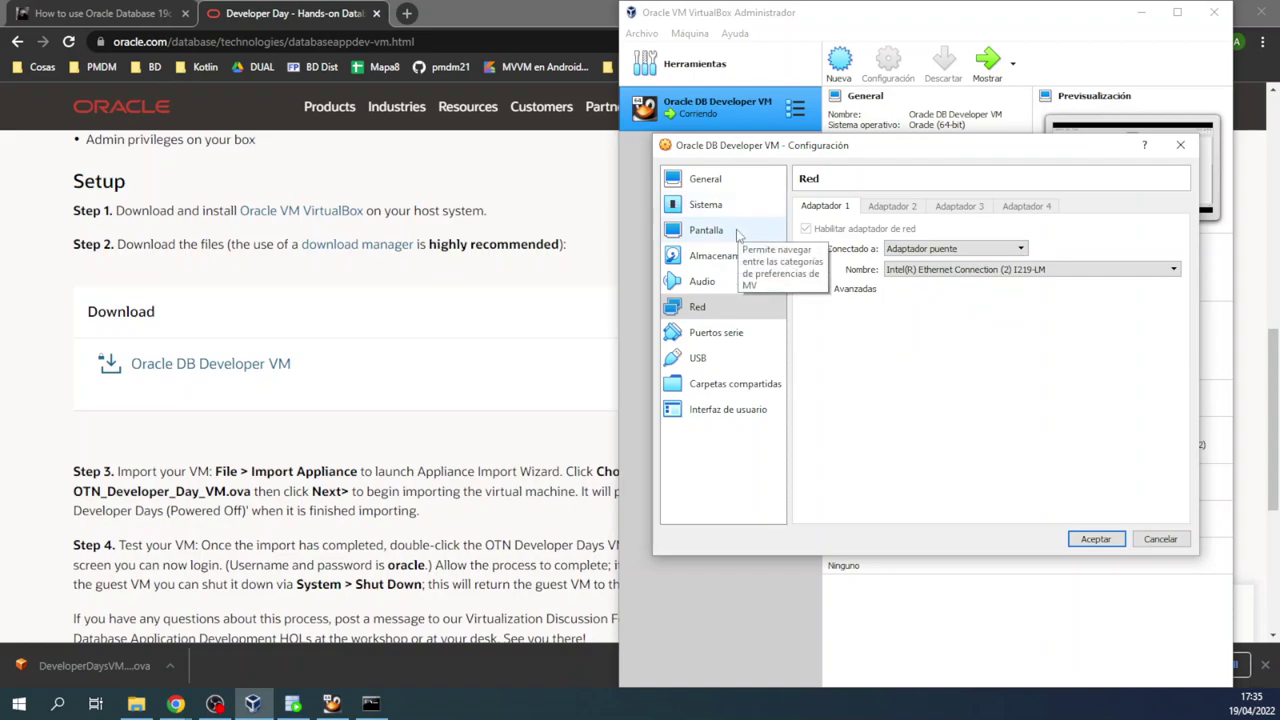
{"action": "left_click_drag", "start_coordinate": [991, 152], "coordinate": [848, 250]}
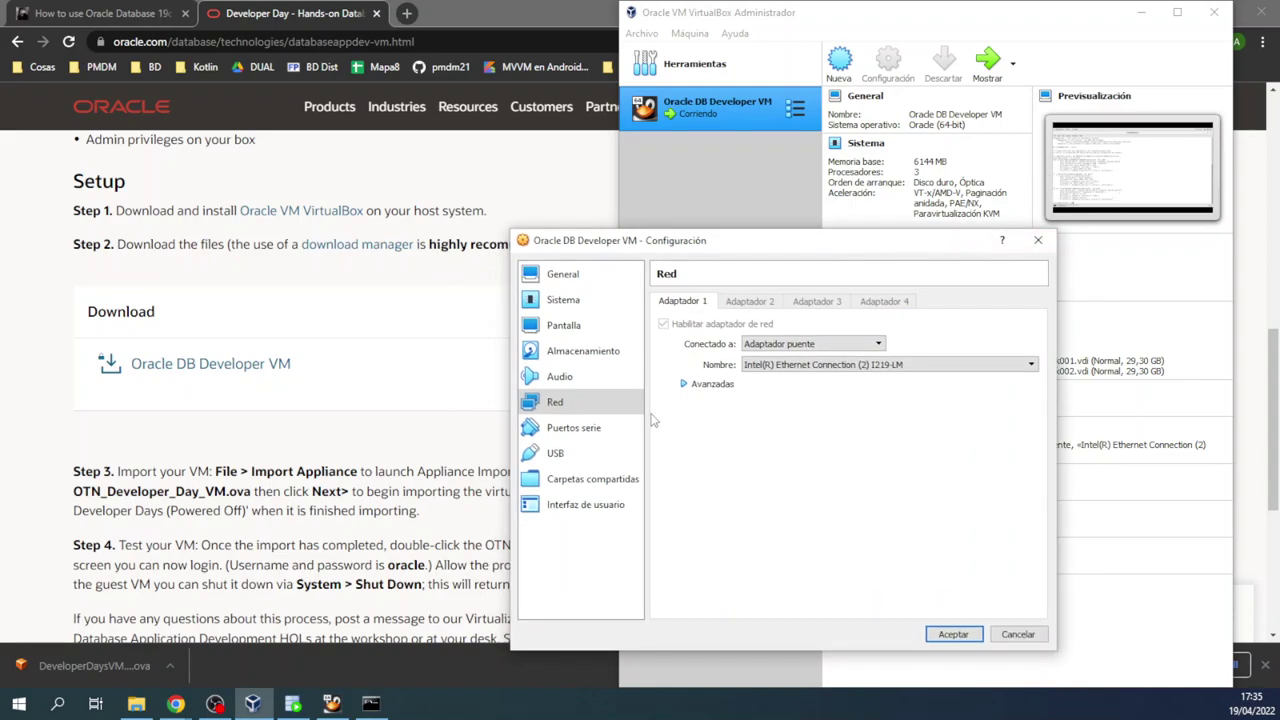
Step: Review the Sistema and Pantalla settings, accept, and bring the running VM window forward
{"action": "left_click", "coordinate": [564, 302]}
{"action": "left_click", "coordinate": [740, 304]}
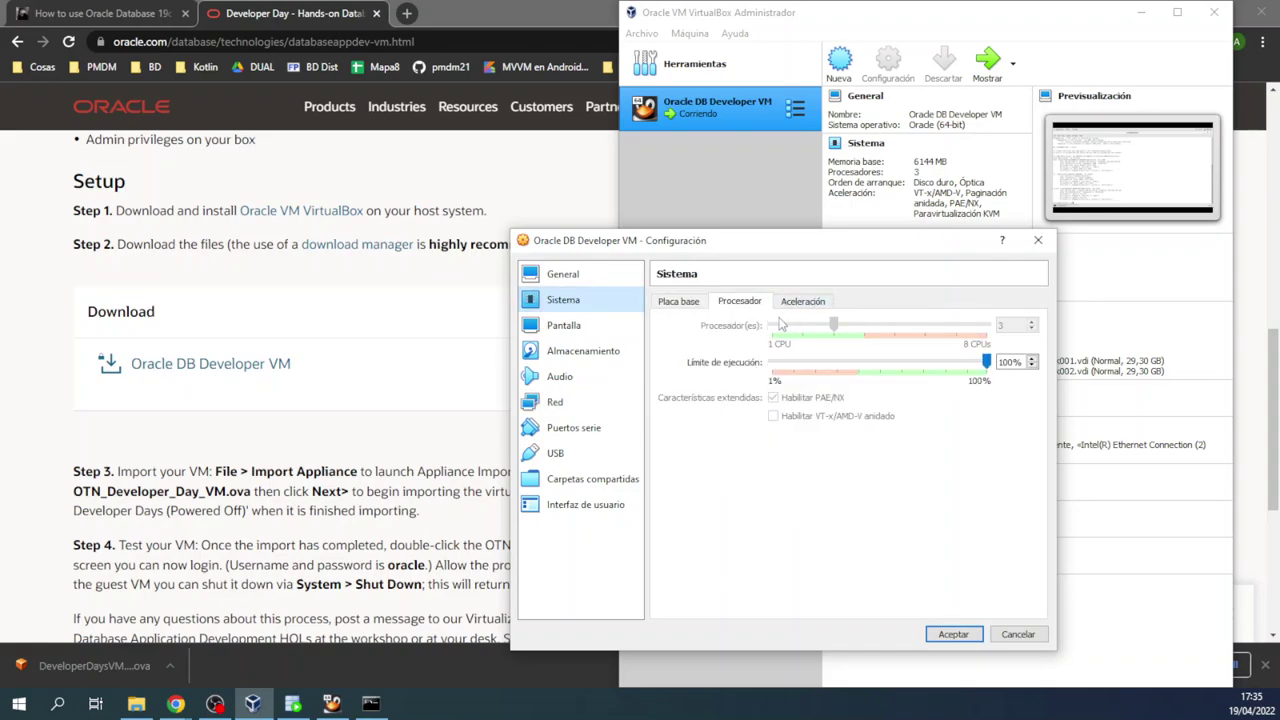
{"action": "left_click", "coordinate": [684, 302]}
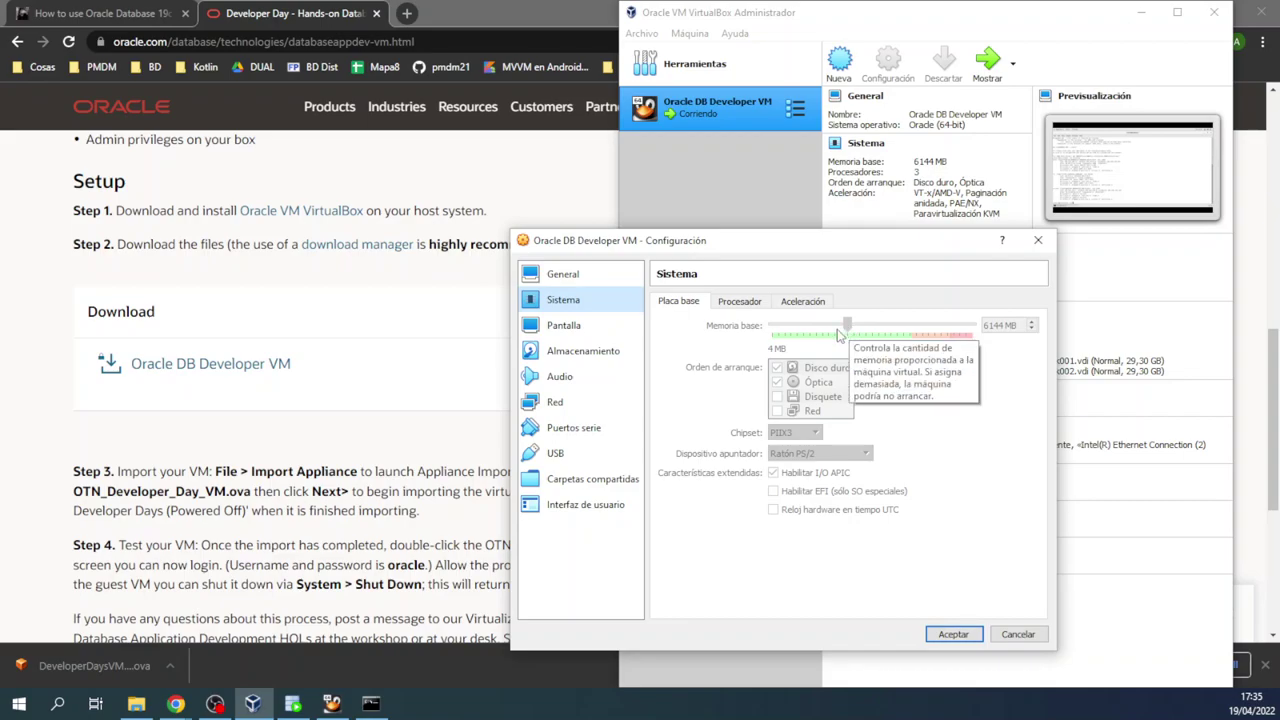
{"action": "left_click", "coordinate": [564, 328]}
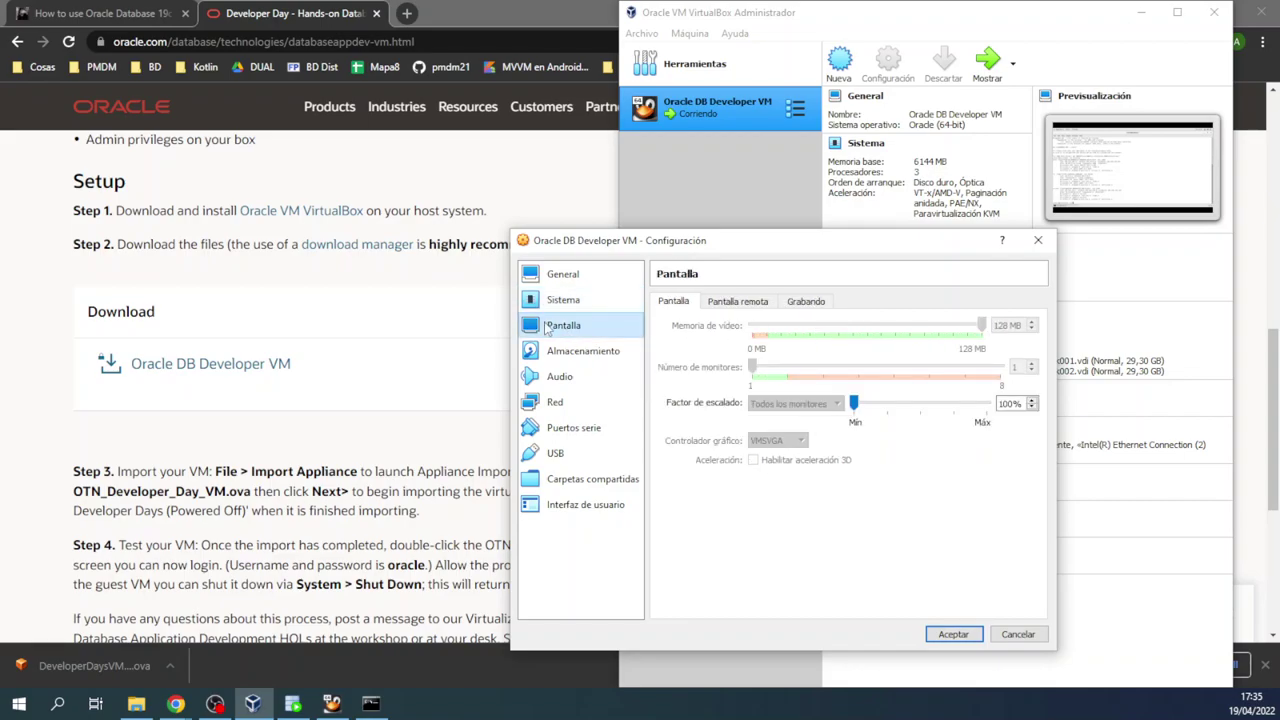
{"action": "left_click", "coordinate": [750, 304]}
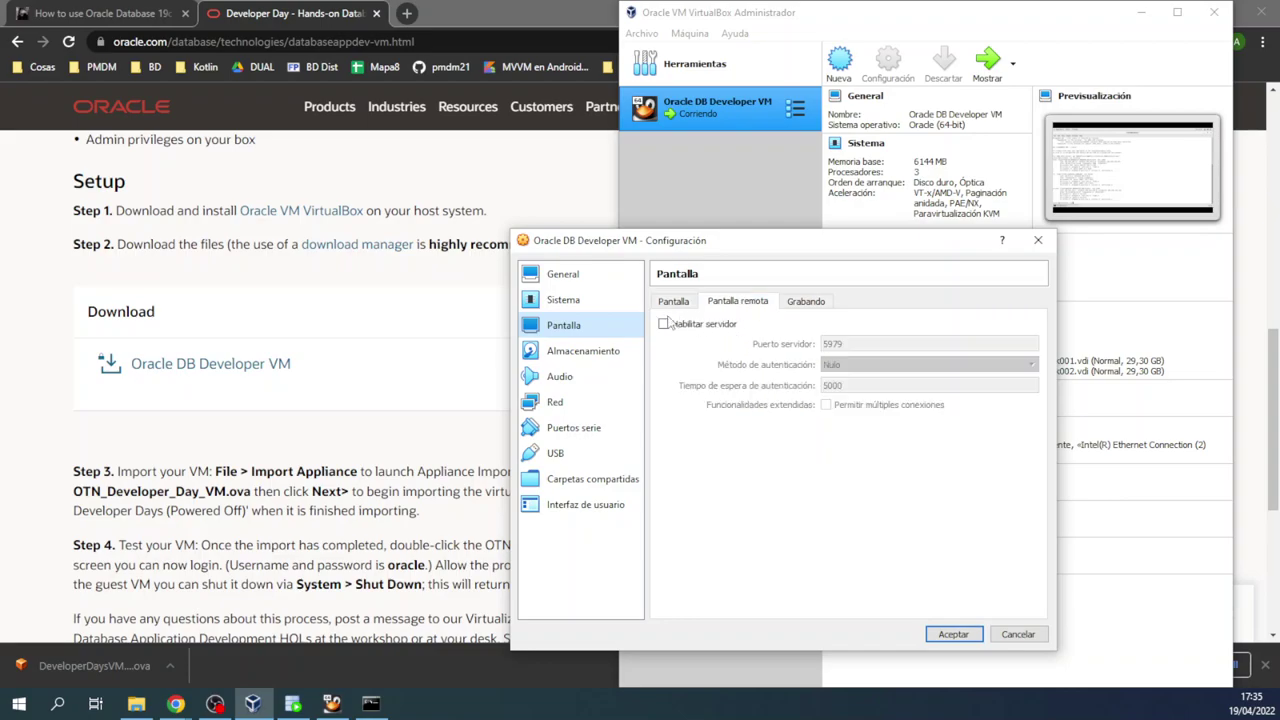
{"action": "left_click", "coordinate": [676, 304]}
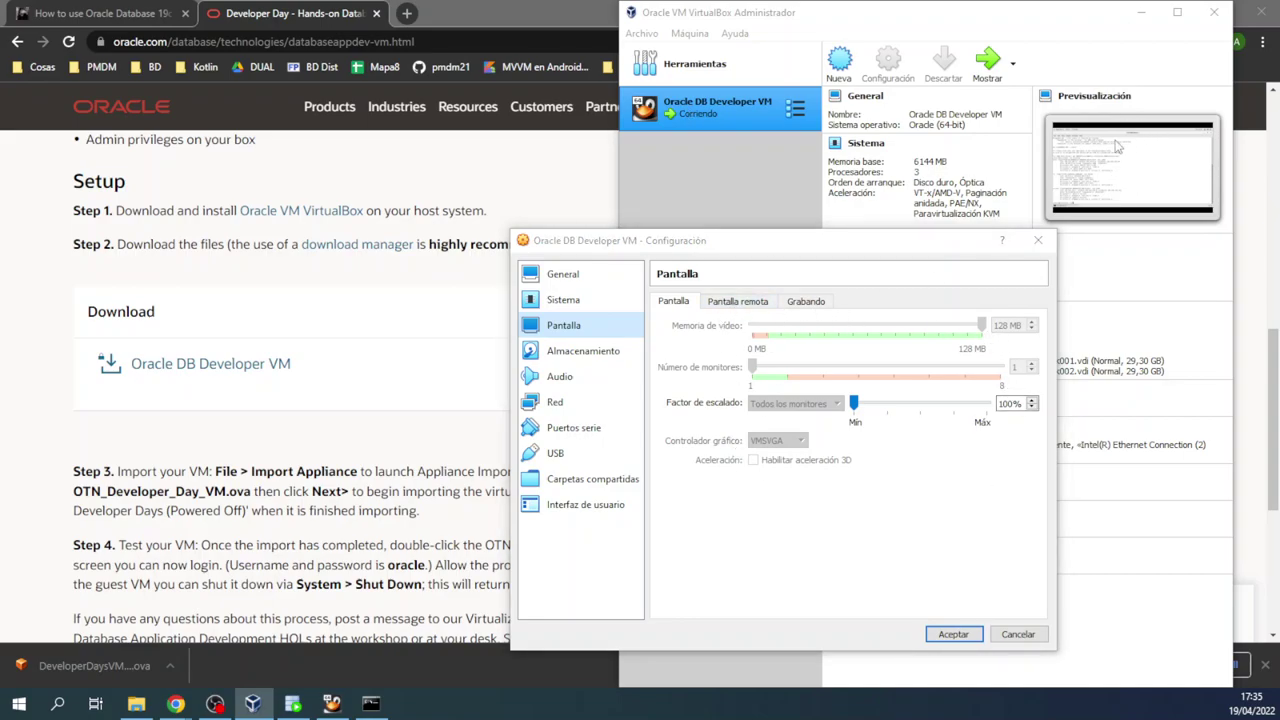
{"action": "left_click", "coordinate": [953, 634]}
{"action": "left_click", "coordinate": [331, 703]}
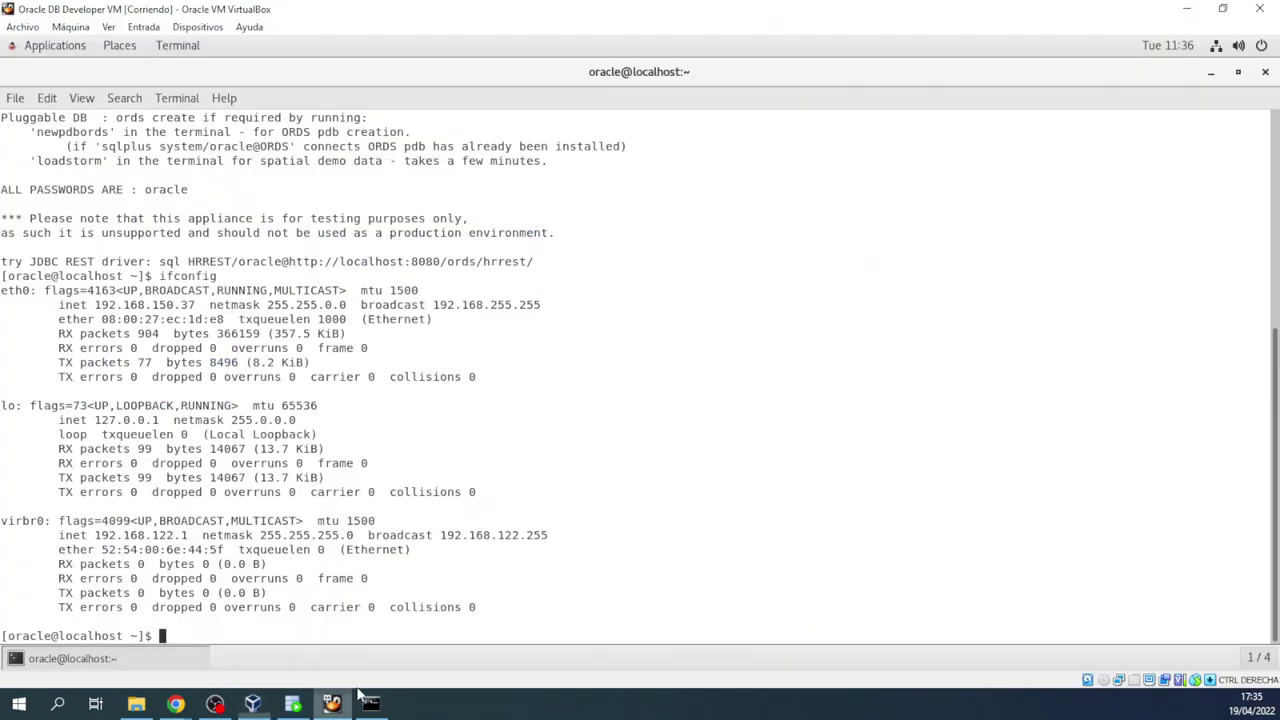
Step: Close the VM with 'Guardar el estado de la máquina', then open the saved VM's settings
{"action": "left_click", "coordinate": [1259, 9]}
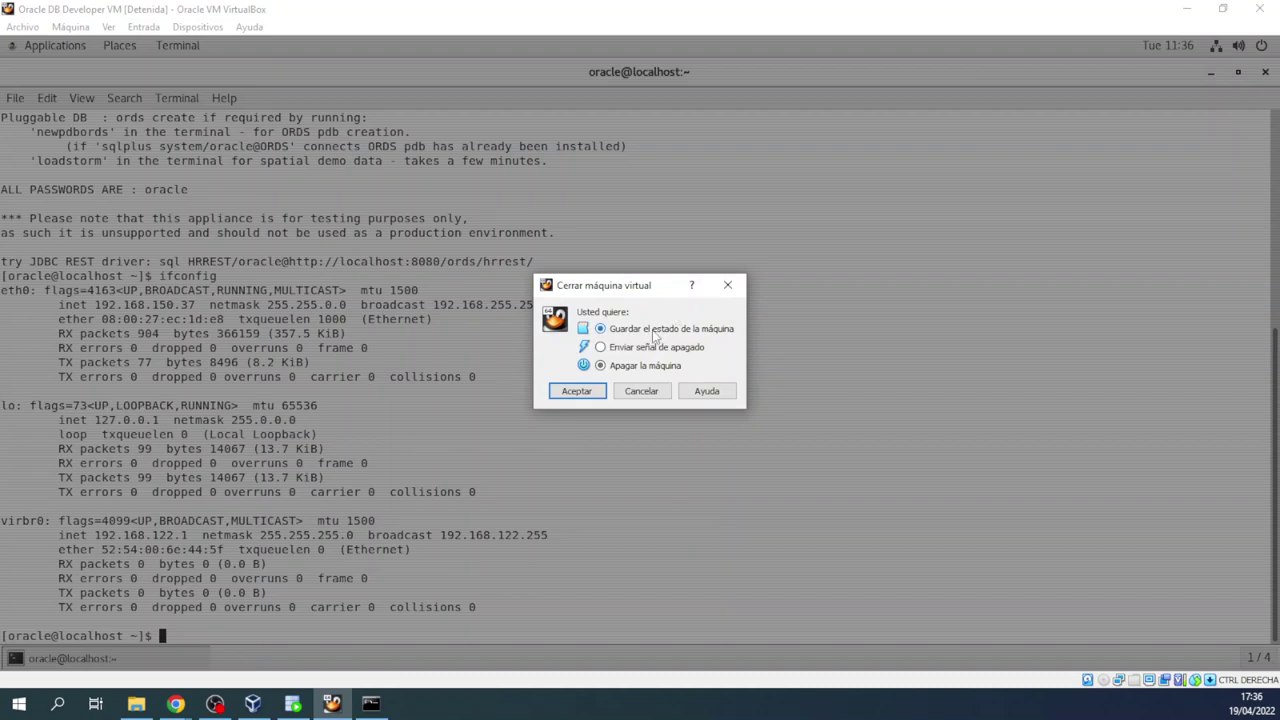
{"action": "left_click", "coordinate": [576, 391]}
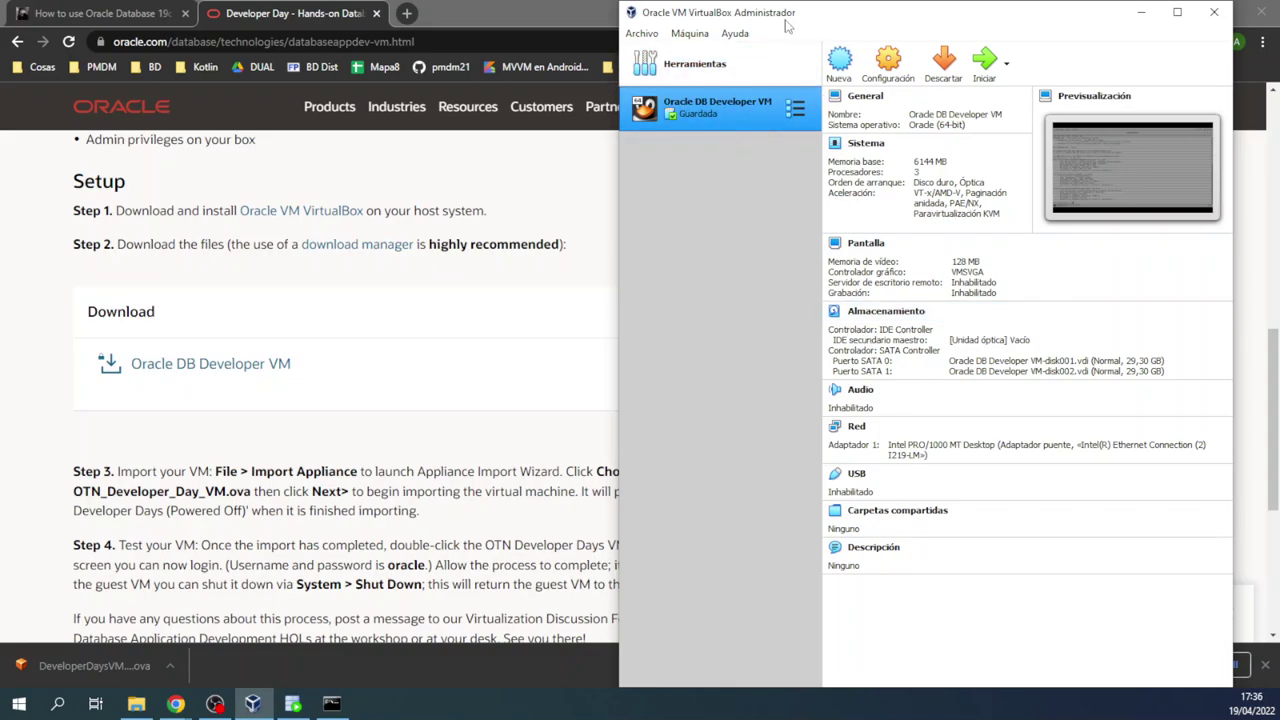
{"action": "left_click_drag", "start_coordinate": [825, 18], "coordinate": [839, 19]}
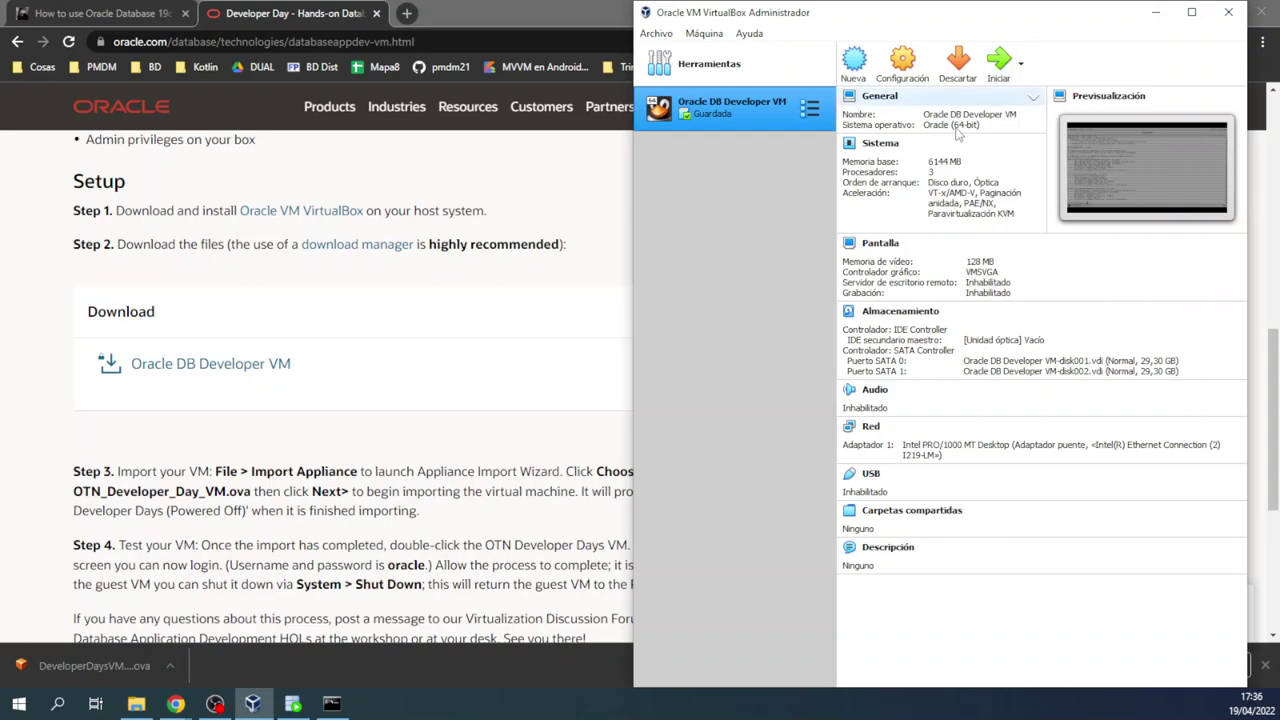
{"action": "left_click", "coordinate": [900, 68]}
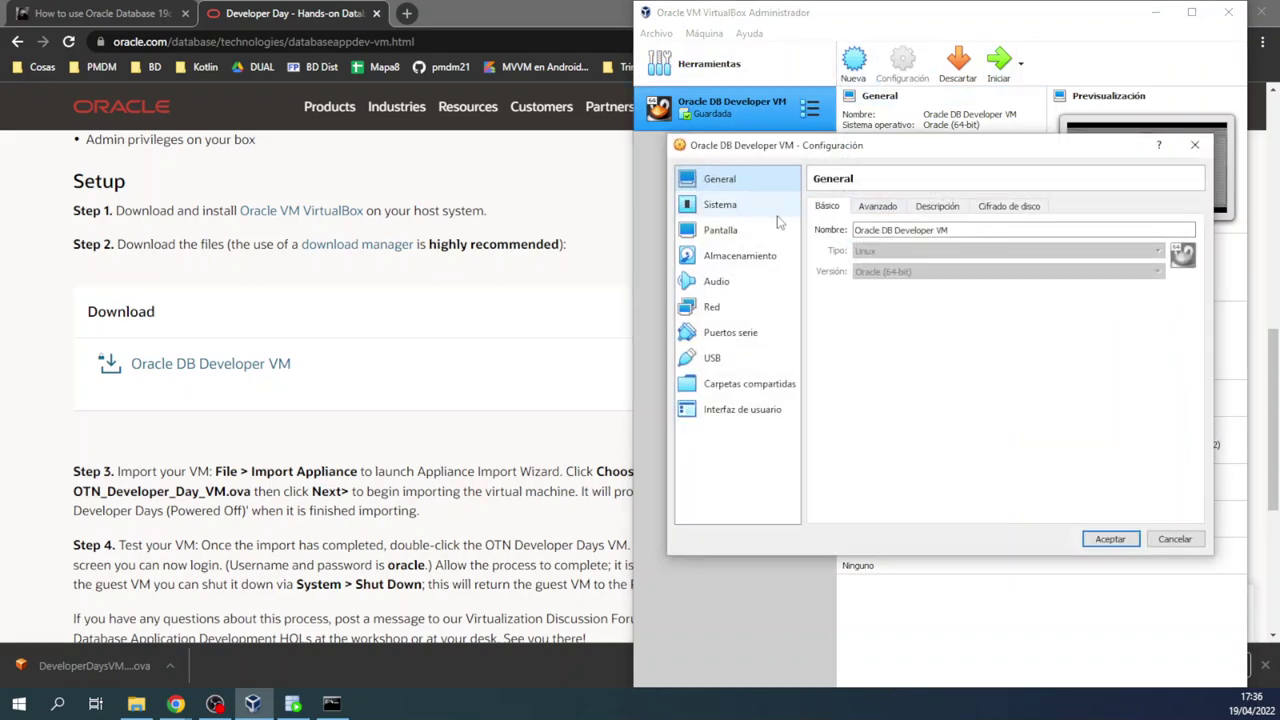
{"action": "left_click", "coordinate": [743, 212]}
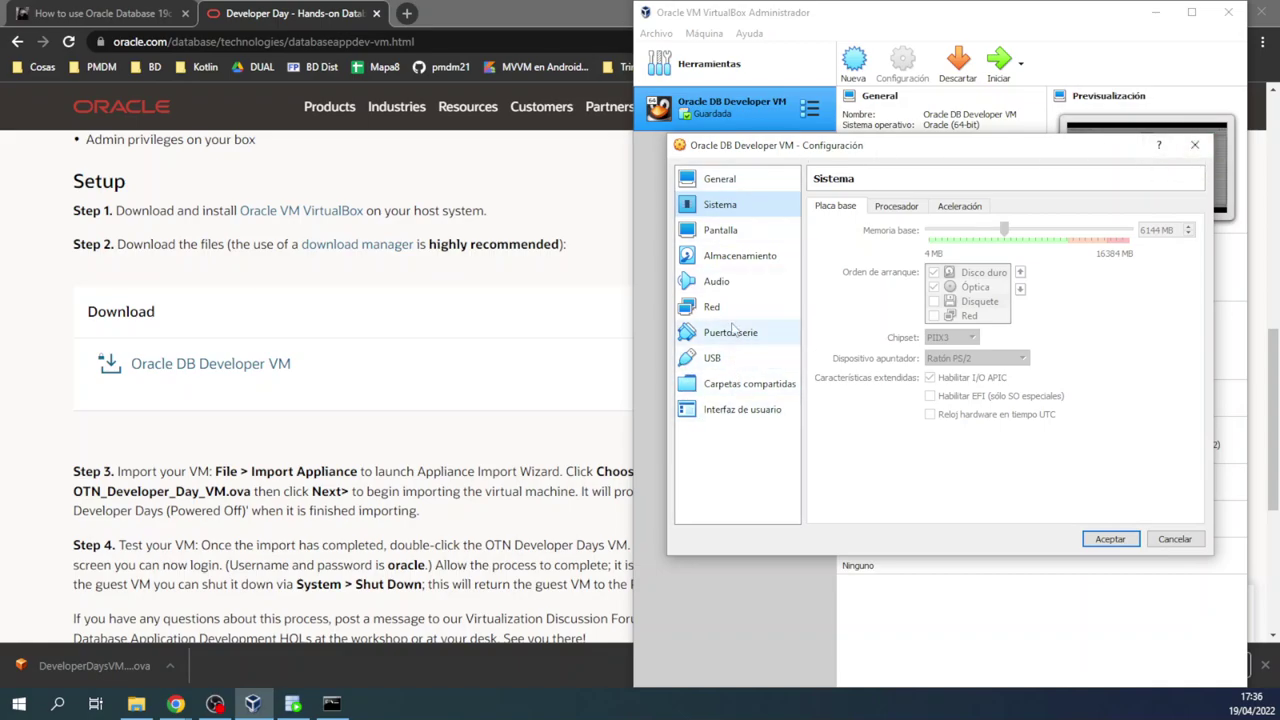
{"action": "left_click", "coordinate": [1108, 541]}
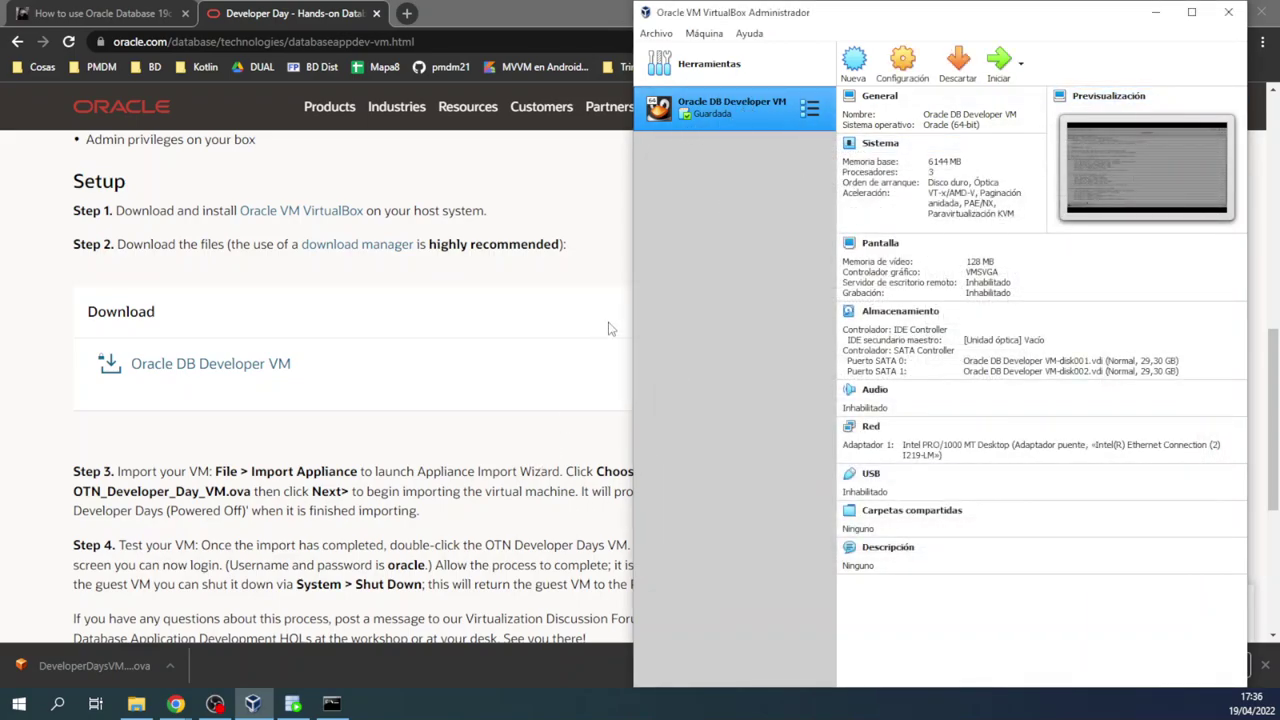
Step: Start the saved Oracle DB Developer VM from the VirtualBox Manager list
{"action": "double_click", "coordinate": [758, 108]}
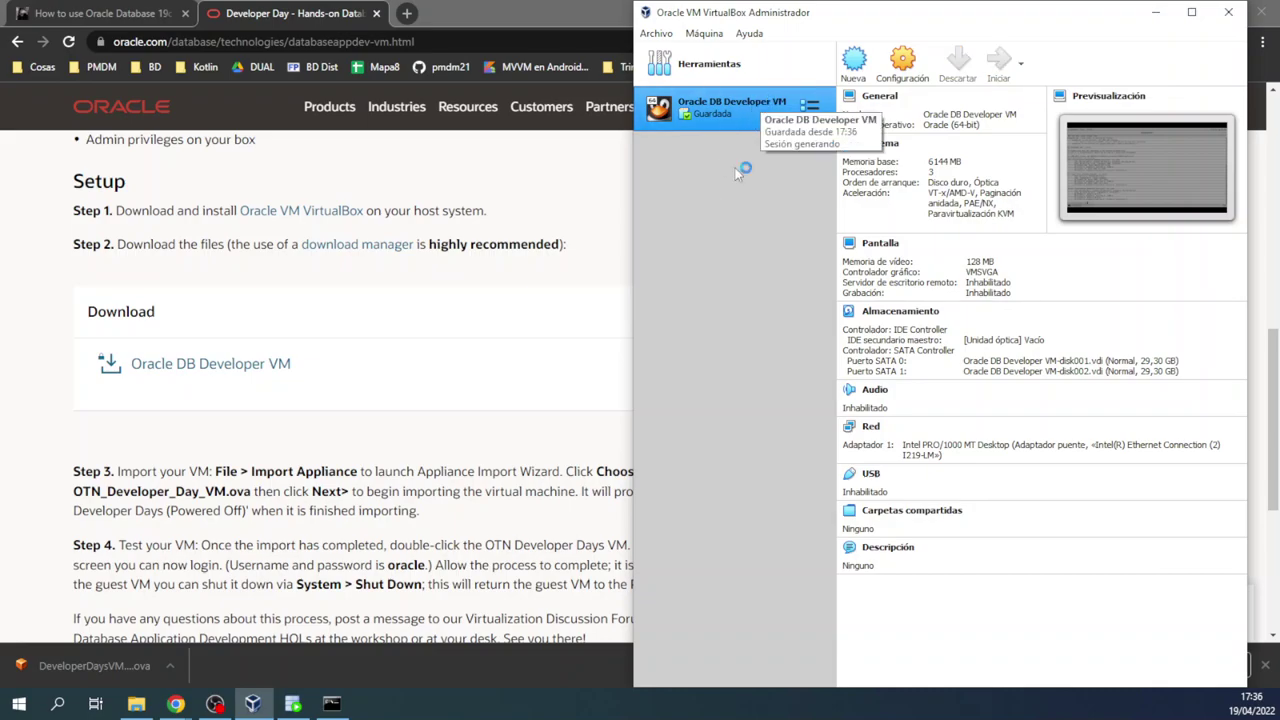
{"action": "mouse_move", "coordinate": [288, 707]}
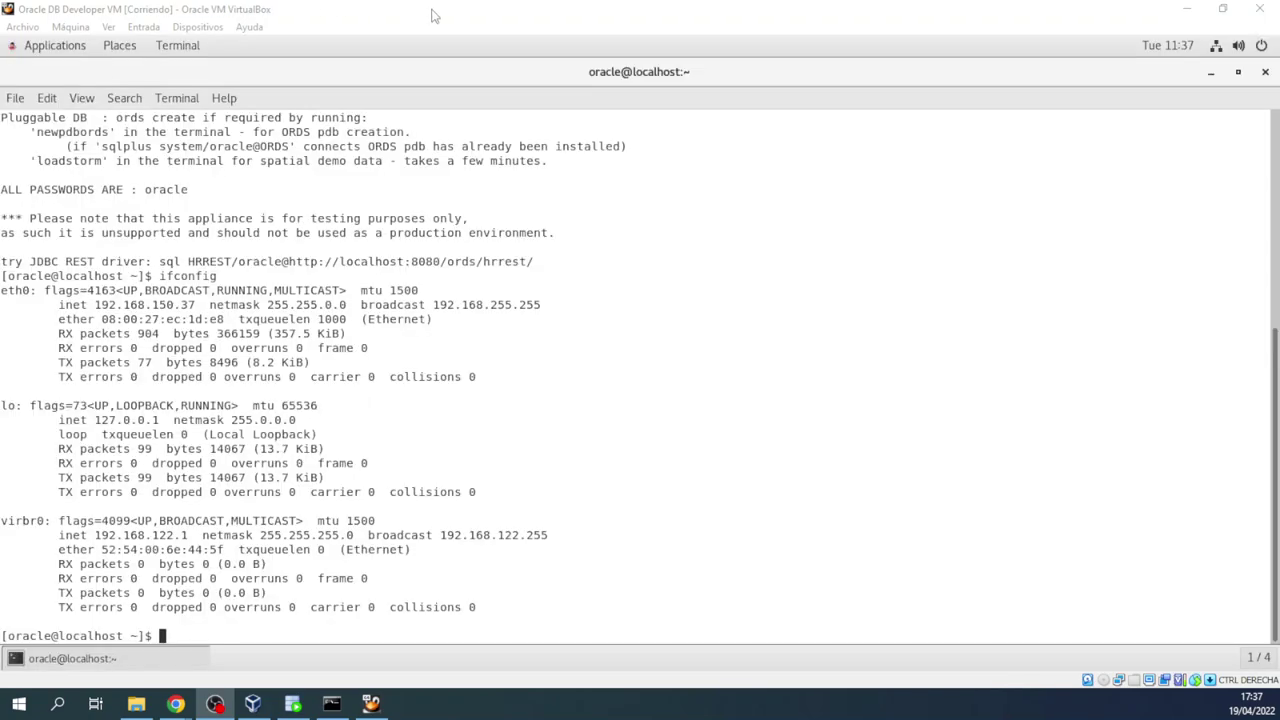
Step: Select the eth0 address 192.168.150.37 in the VM terminal, then return to SQL Developer
{"action": "left_click", "coordinate": [445, 12]}
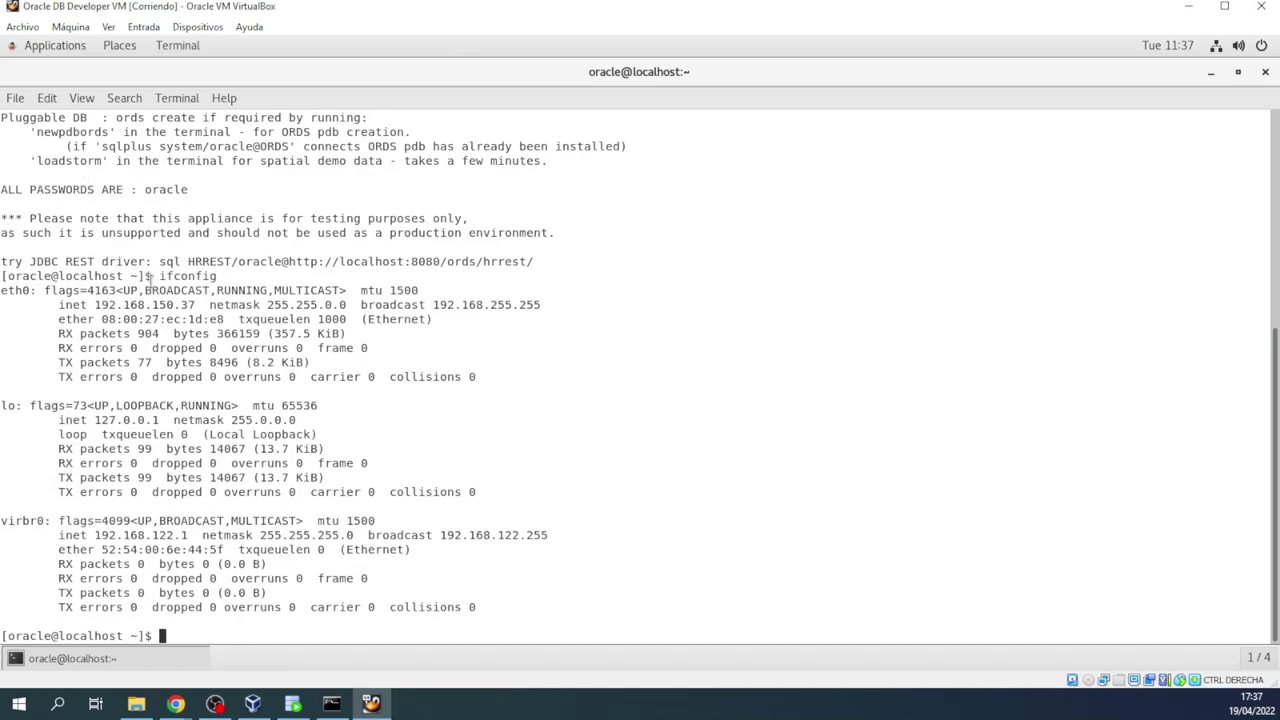
{"action": "left_click_drag", "start_coordinate": [152, 275], "coordinate": [289, 272]}
{"action": "left_click", "coordinate": [289, 275]}
{"action": "left_click_drag", "start_coordinate": [92, 306], "coordinate": [196, 299]}
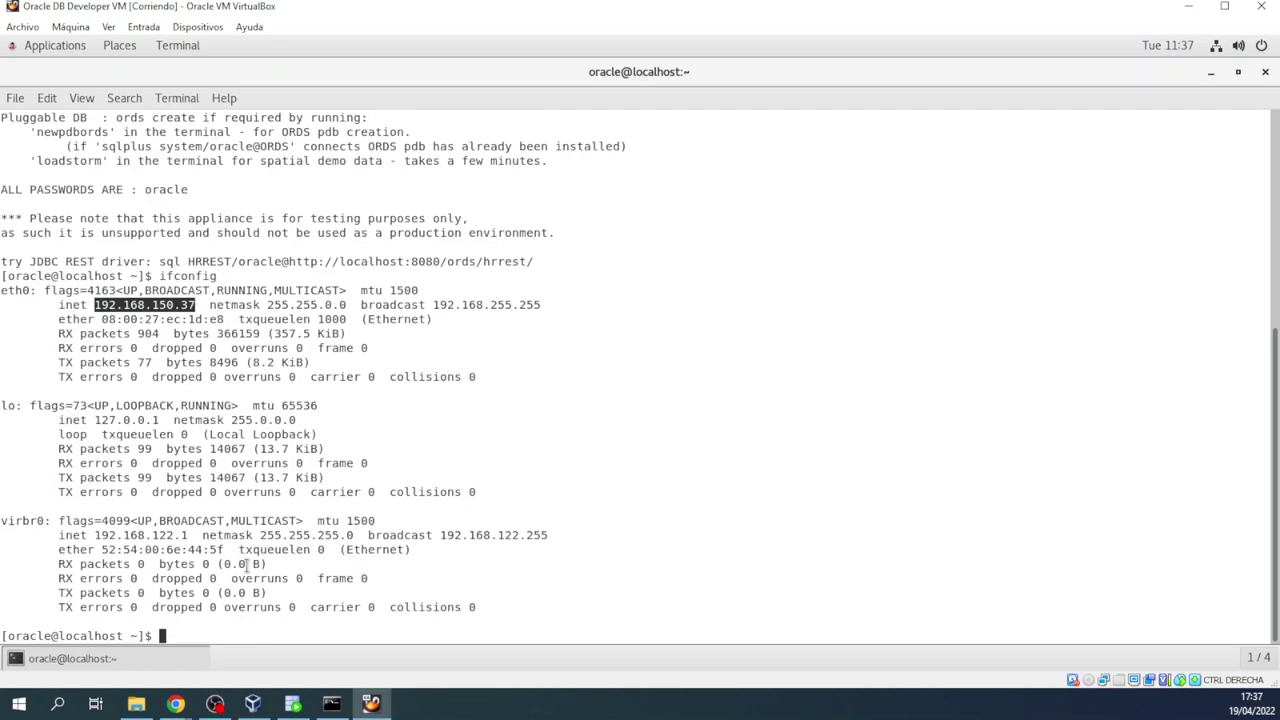
{"action": "left_click", "coordinate": [292, 703]}
{"action": "left_click", "coordinate": [25, 131]}
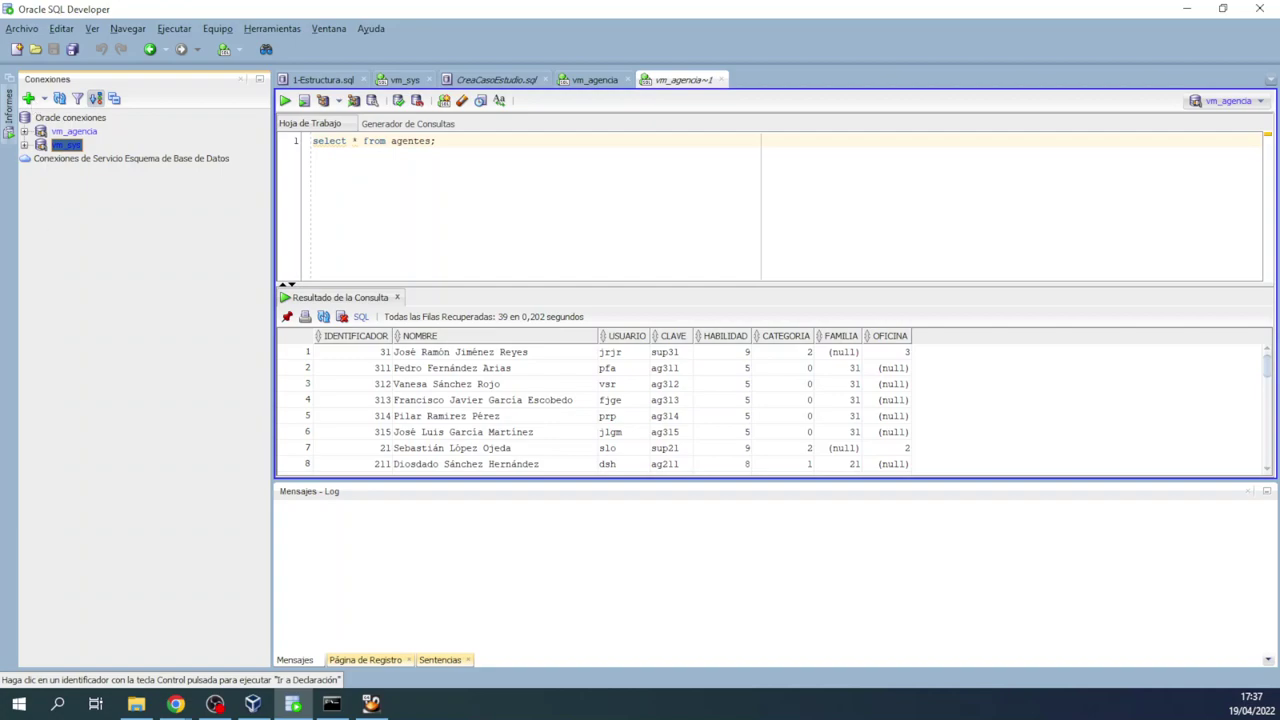
Step: Load the vm_sys connection's settings and select its old host address 192.168.56.101
{"action": "key", "text": "Return"}
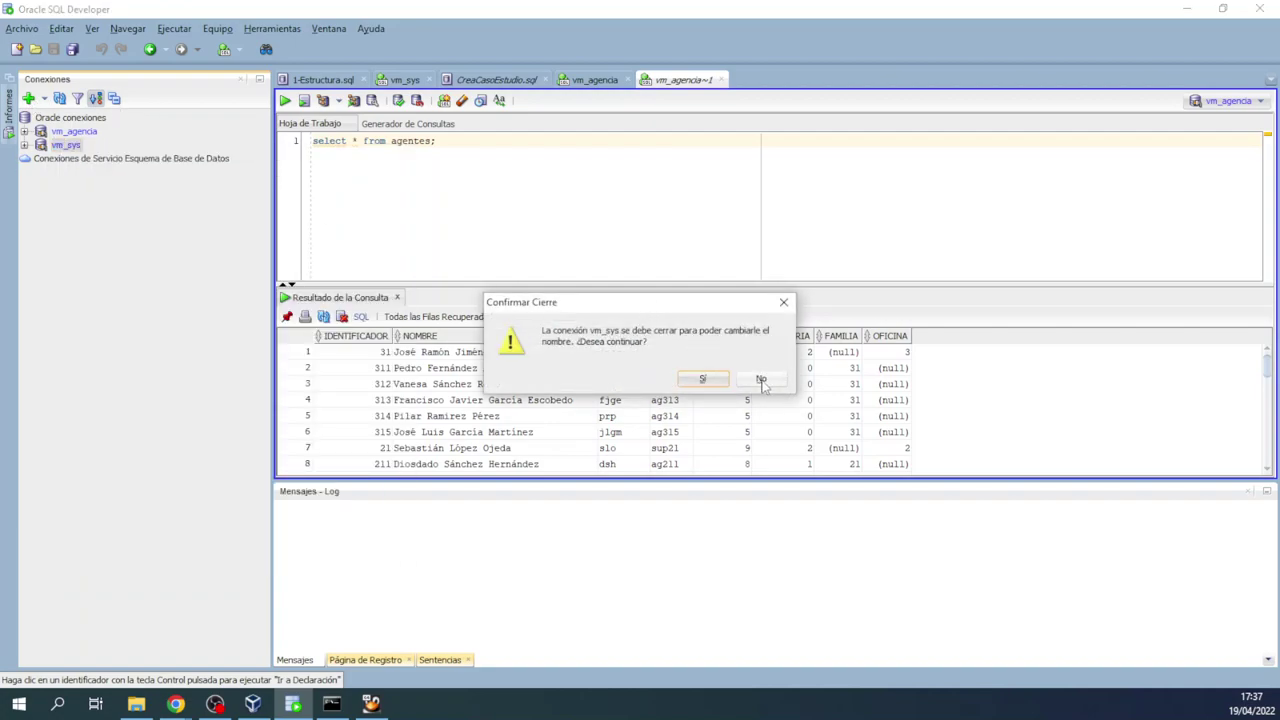
{"action": "left_click", "coordinate": [712, 382]}
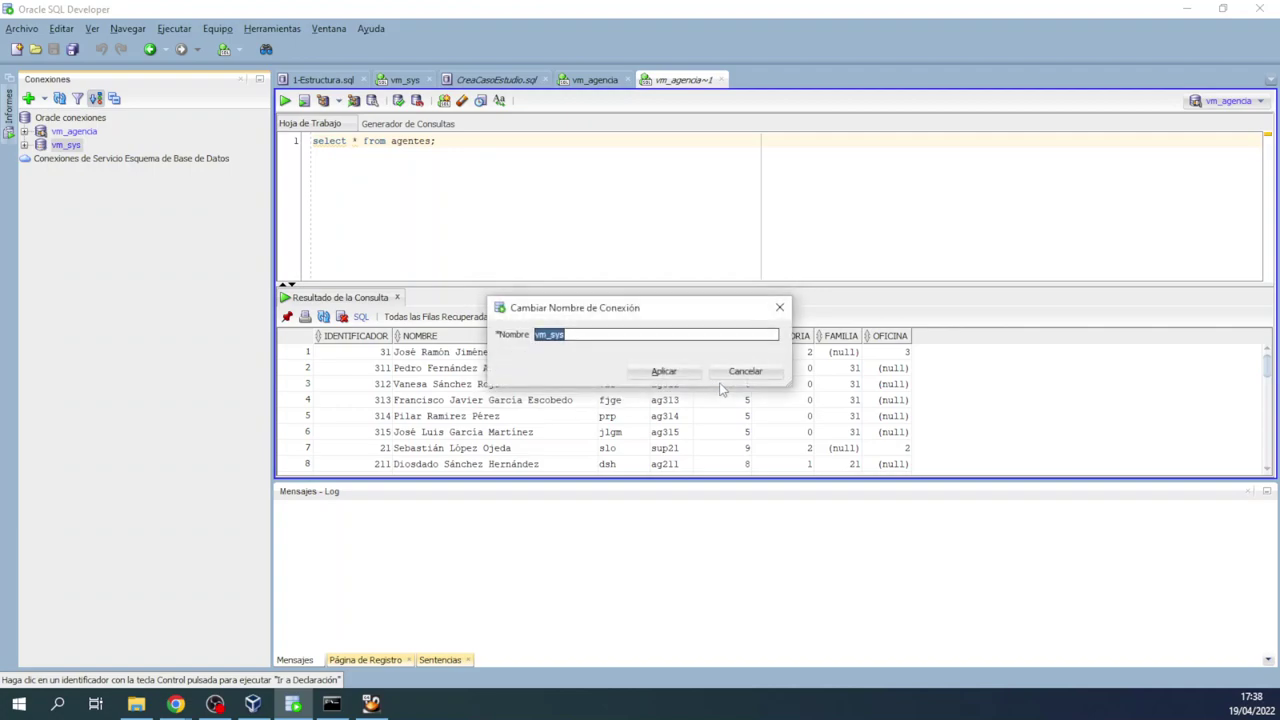
{"action": "left_click", "coordinate": [745, 372]}
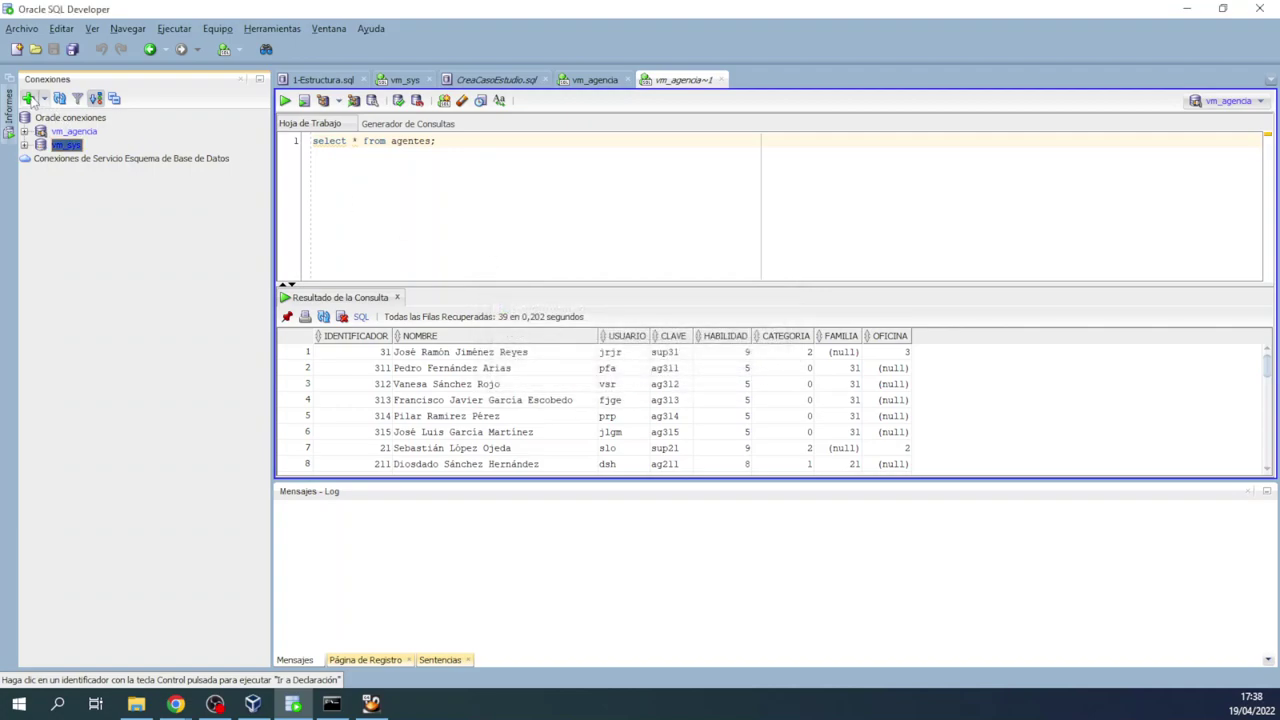
{"action": "left_click", "coordinate": [30, 99]}
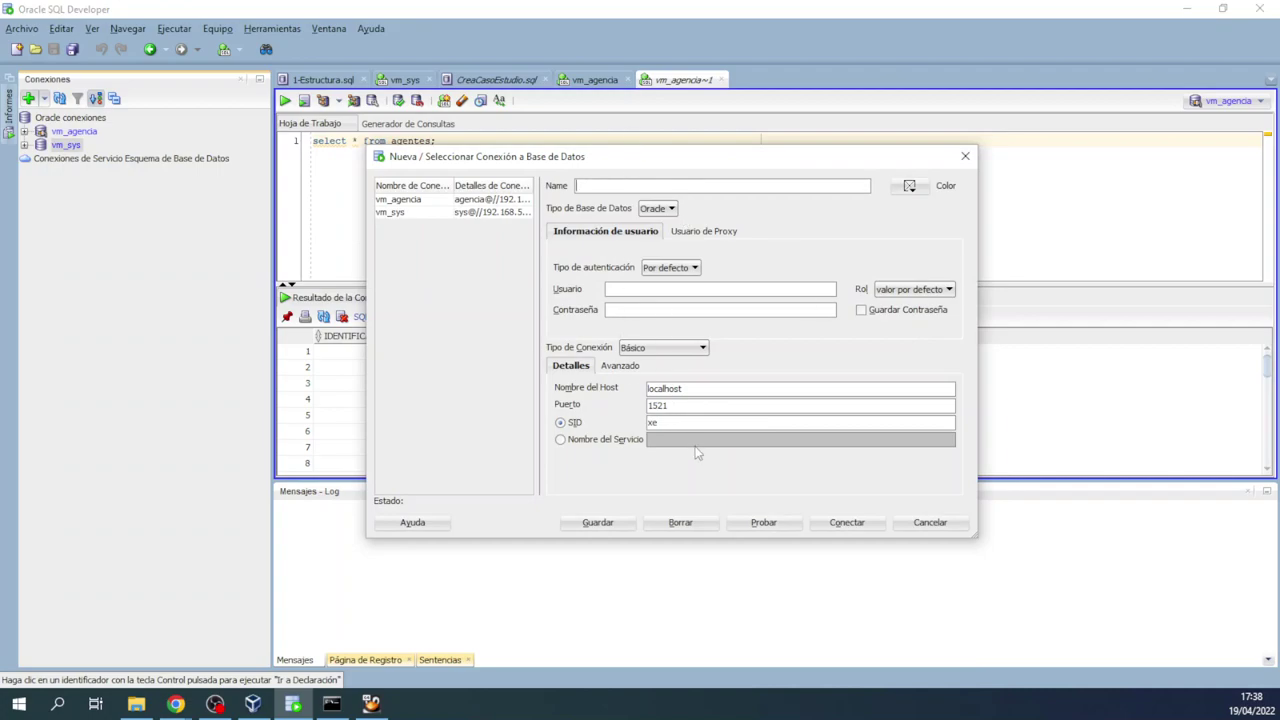
{"action": "left_click", "coordinate": [392, 214]}
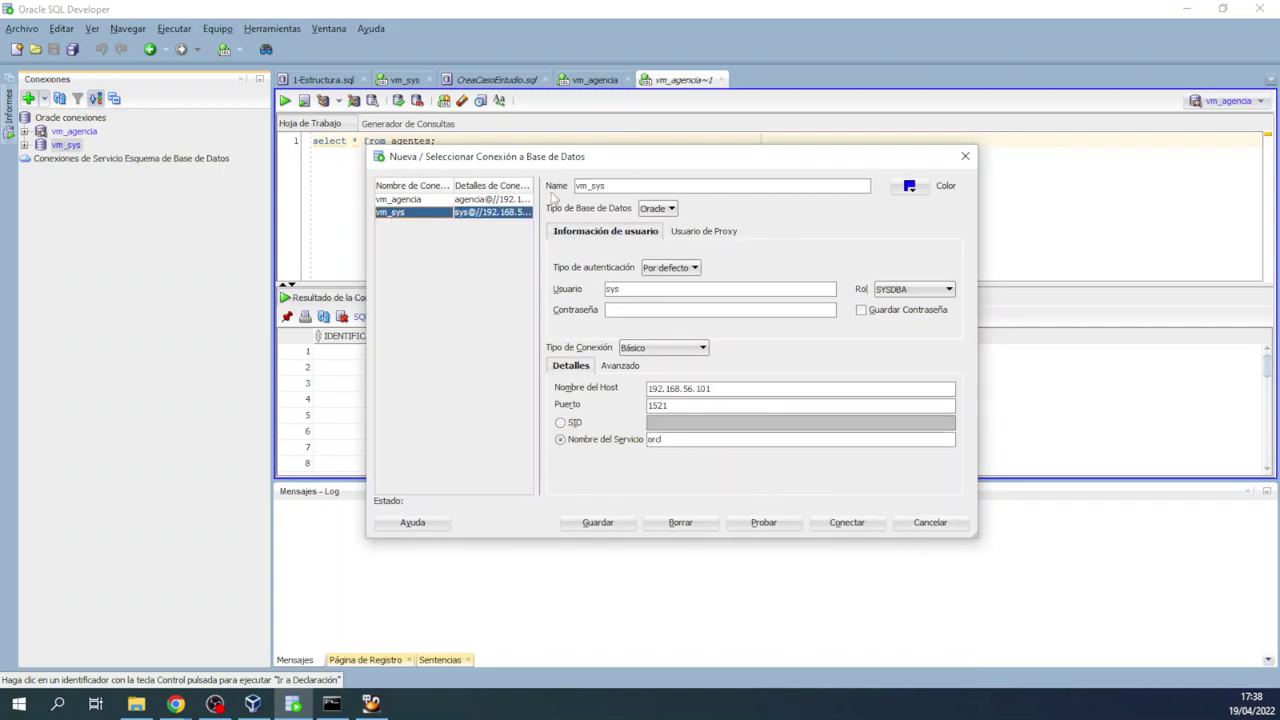
{"action": "left_click_drag", "start_coordinate": [721, 388], "coordinate": [558, 390]}
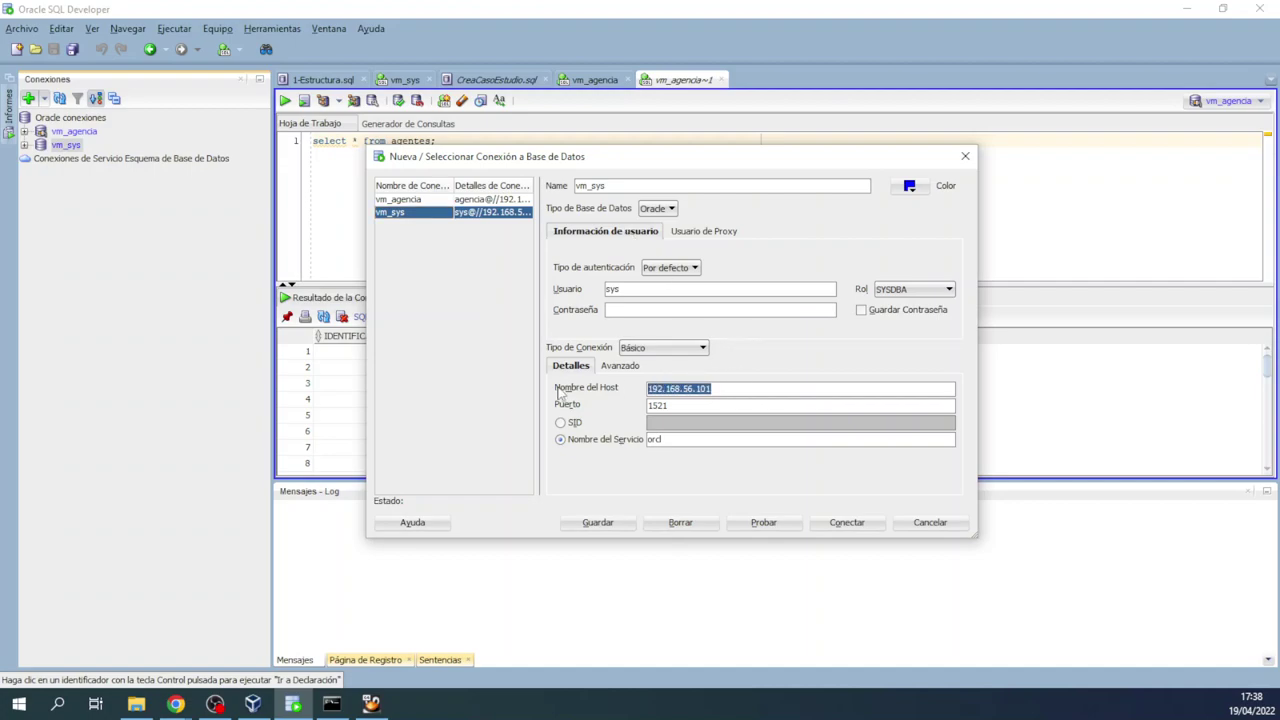
{"action": "type", "text": "agencia"}
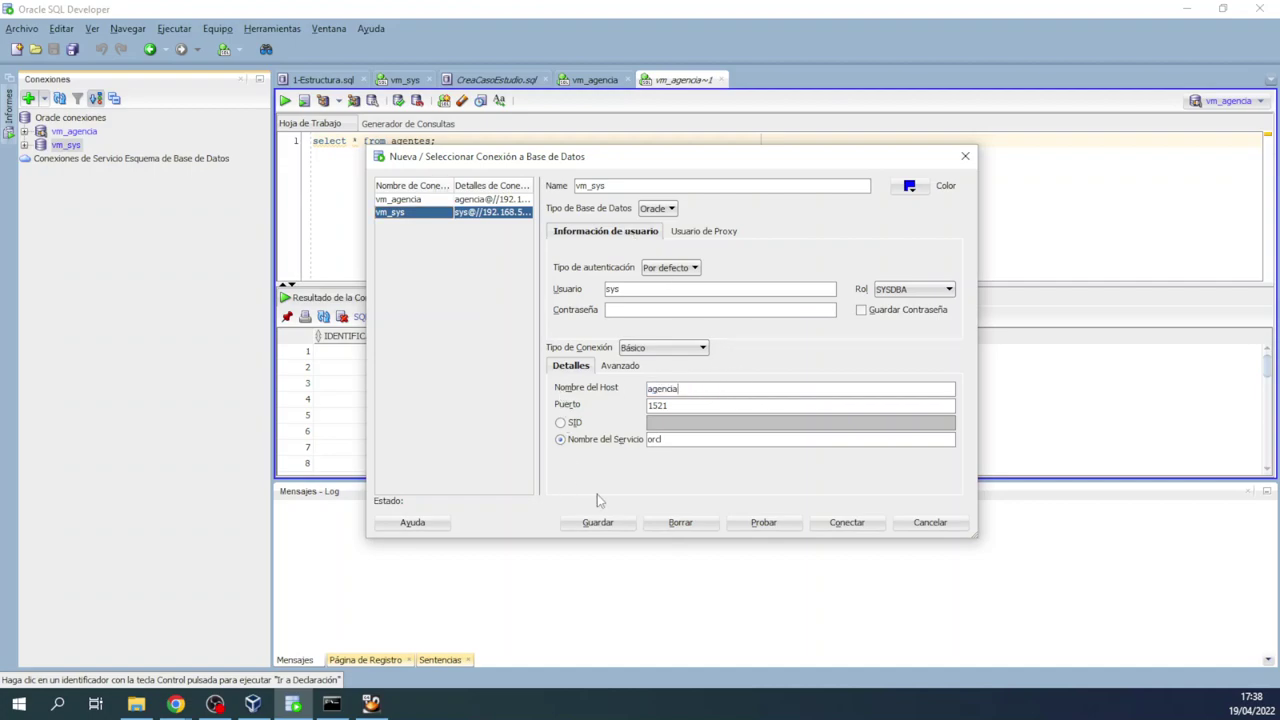
Step: Copy the VM's IP 192.168.150.37 from its terminal and paste it as the host name
{"action": "left_click", "coordinate": [337, 705]}
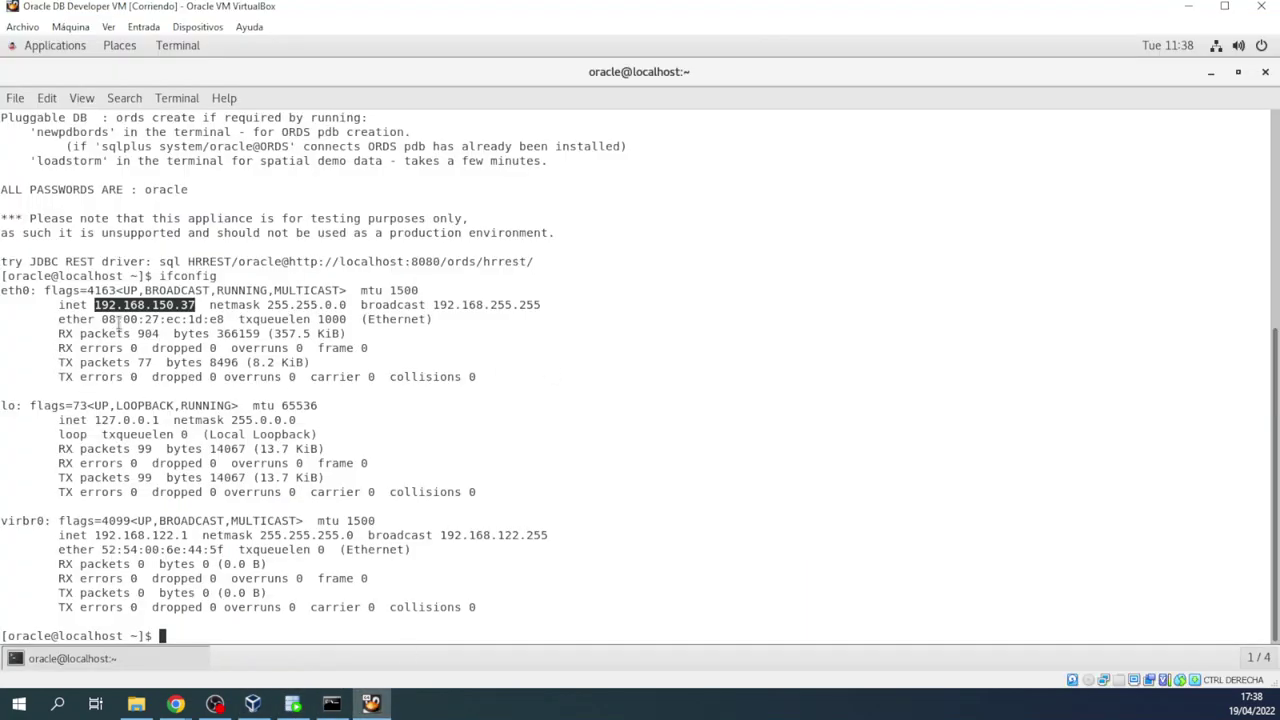
{"action": "right_click", "coordinate": [131, 316]}
{"action": "left_click", "coordinate": [166, 345]}
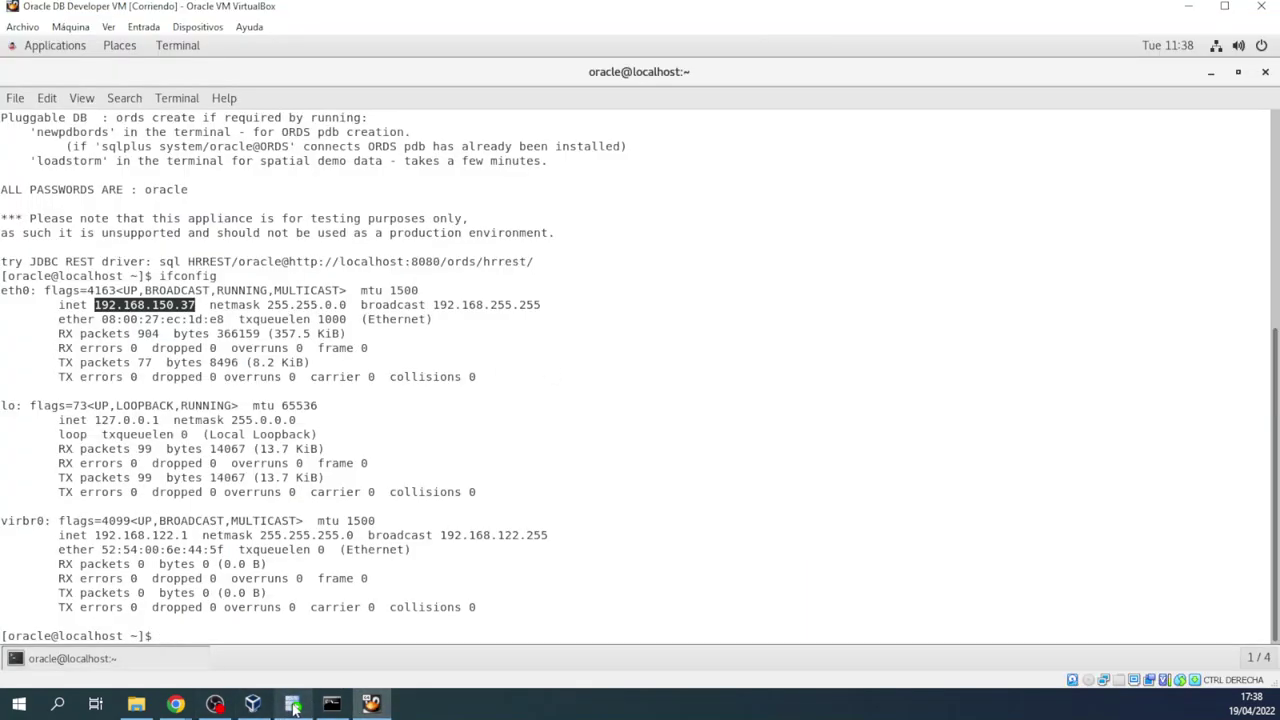
{"action": "left_click", "coordinate": [293, 705]}
{"action": "key", "text": "ctrl+a"}
{"action": "key", "text": "ctrl+v"}
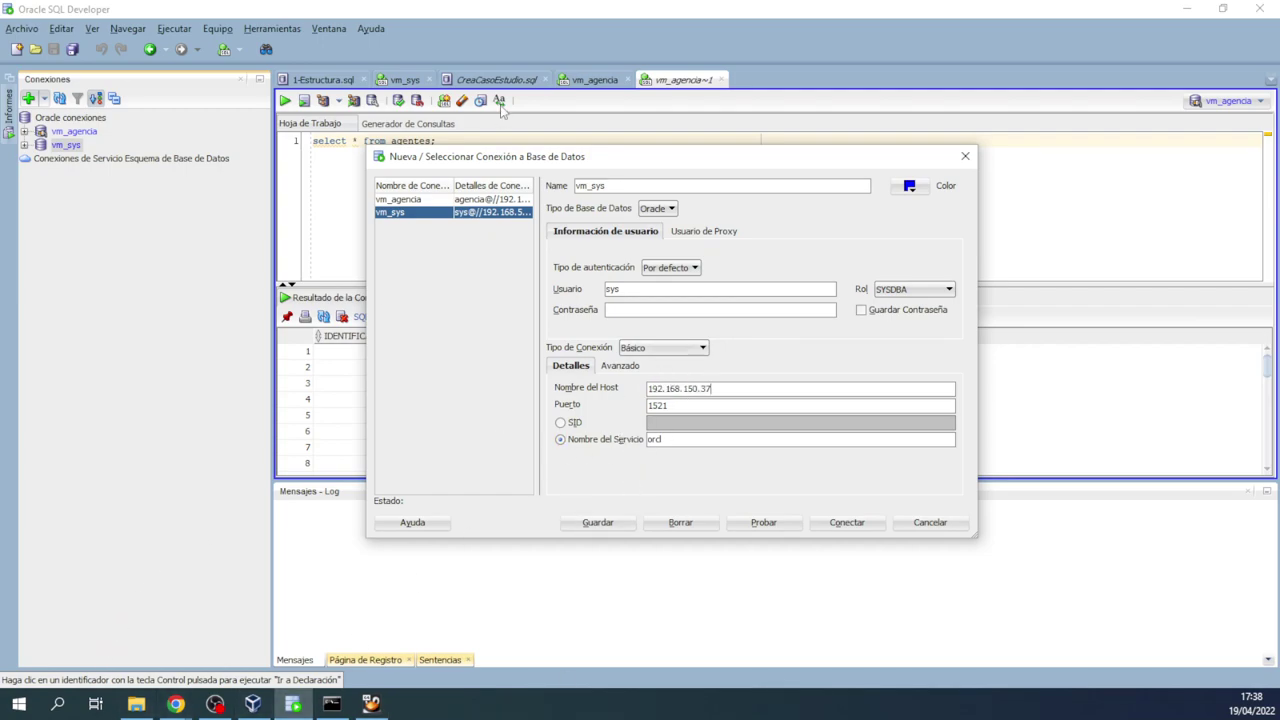
{"action": "left_click", "coordinate": [175, 704]}
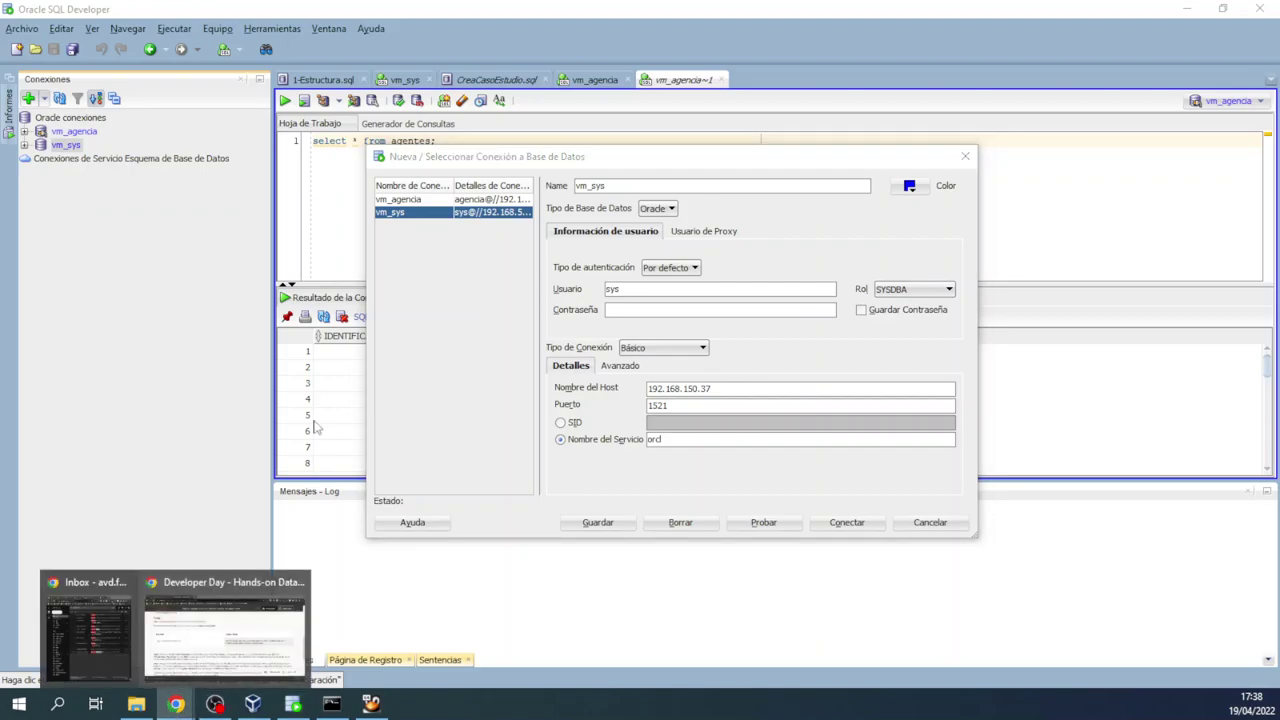
{"action": "left_click", "coordinate": [229, 587]}
Step: Scroll the dontesta.it article to section 3's connection parameters and highlight the Host Name line
{"action": "left_click", "coordinate": [100, 13]}
{"action": "scroll", "coordinate": [228, 191], "scroll_direction": "down", "scroll_amount": 20}
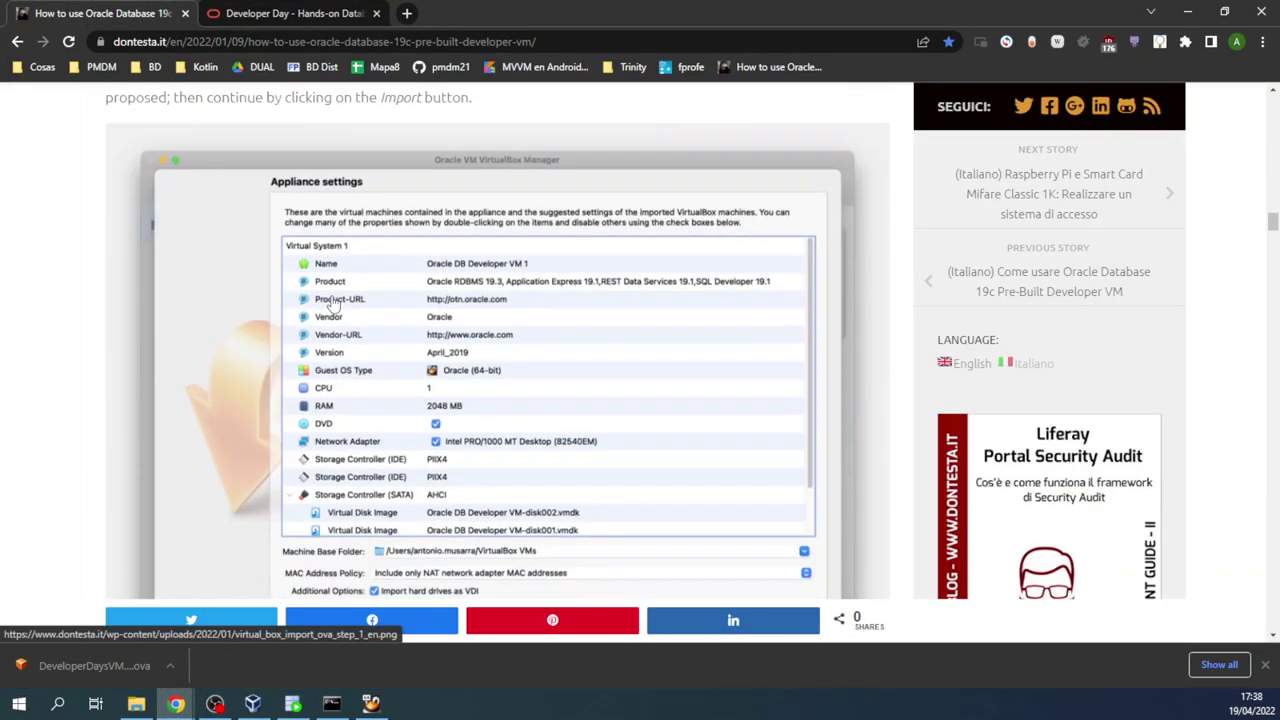
{"action": "scroll", "coordinate": [333, 303], "scroll_direction": "down", "scroll_amount": 15}
{"action": "scroll", "coordinate": [348, 273], "scroll_direction": "down", "scroll_amount": 4}
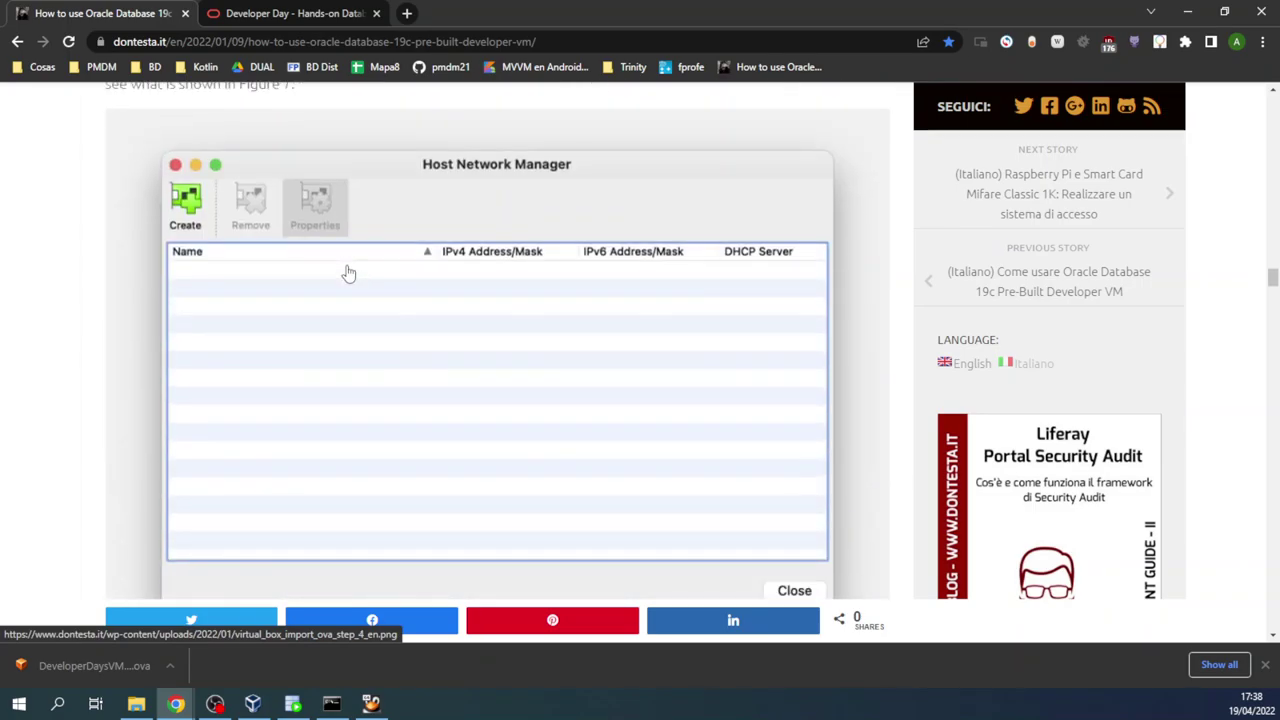
{"action": "scroll", "coordinate": [348, 273], "scroll_direction": "down", "scroll_amount": 12}
{"action": "scroll", "coordinate": [351, 274], "scroll_direction": "down", "scroll_amount": 8}
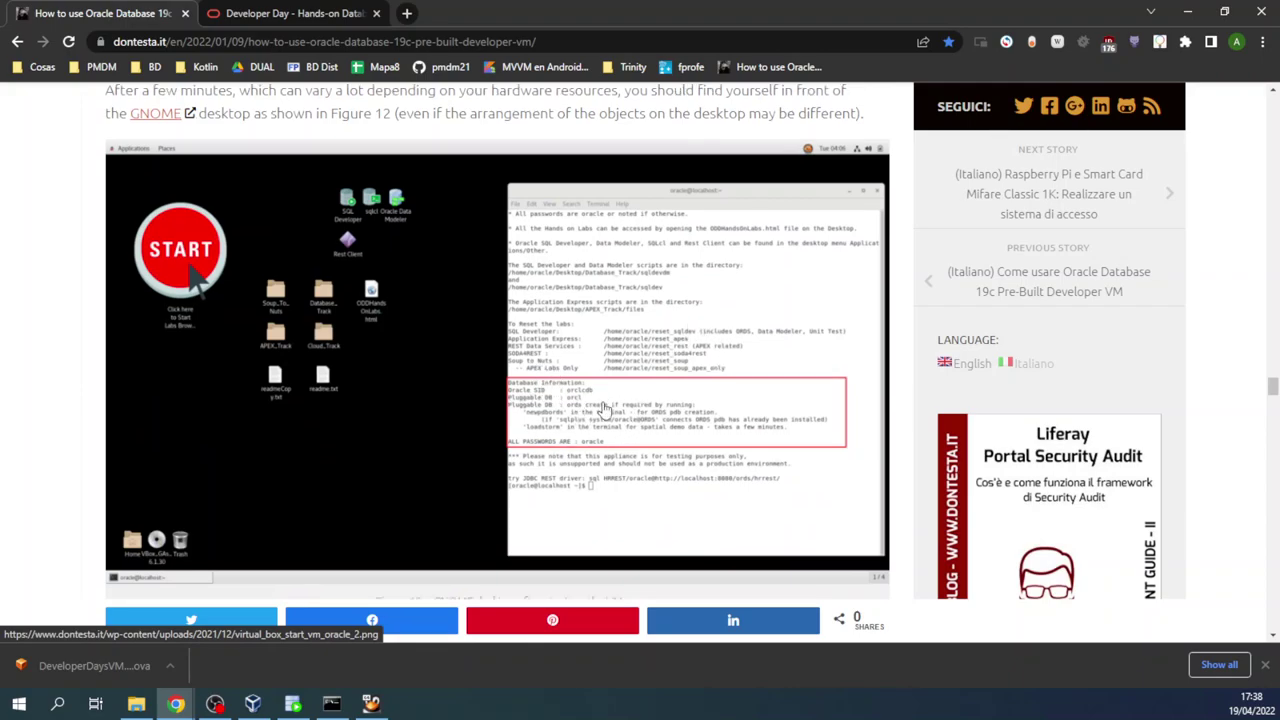
{"action": "scroll", "coordinate": [294, 334], "scroll_direction": "down", "scroll_amount": 15}
{"action": "scroll", "coordinate": [294, 334], "scroll_direction": "down", "scroll_amount": 20}
{"action": "scroll", "coordinate": [294, 334], "scroll_direction": "down", "scroll_amount": 20}
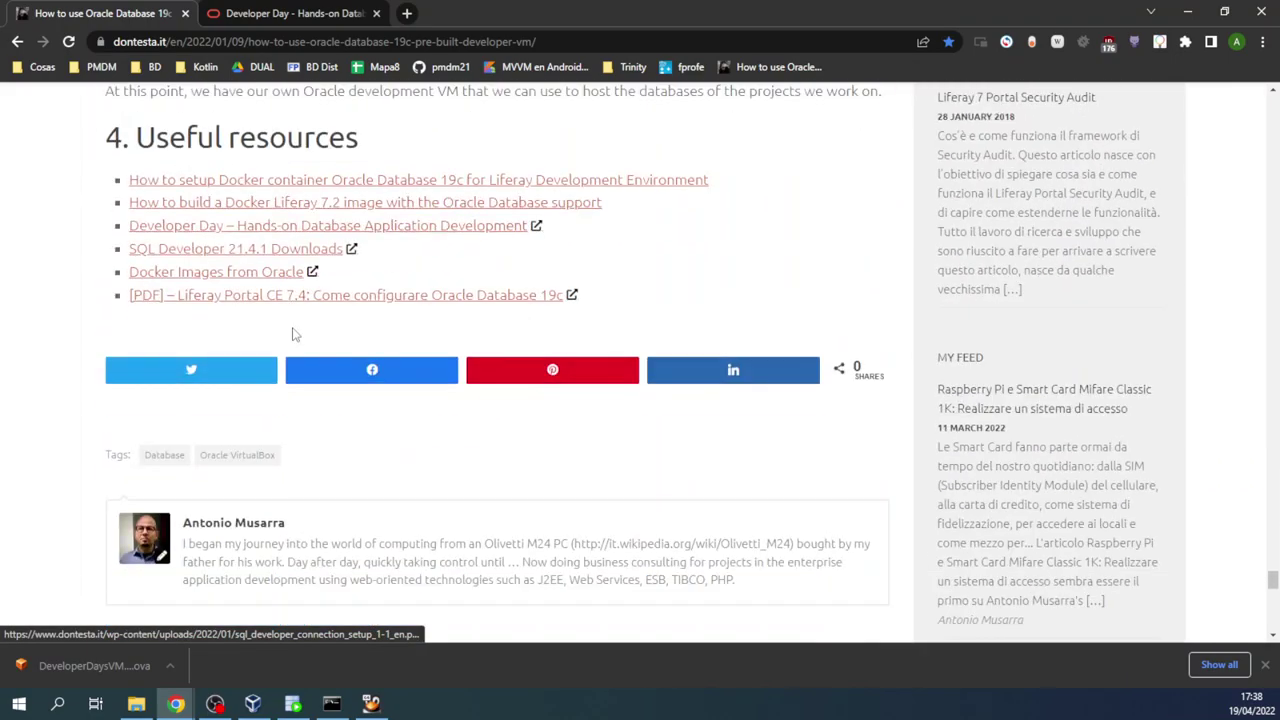
{"action": "scroll", "coordinate": [290, 336], "scroll_direction": "up", "scroll_amount": 10}
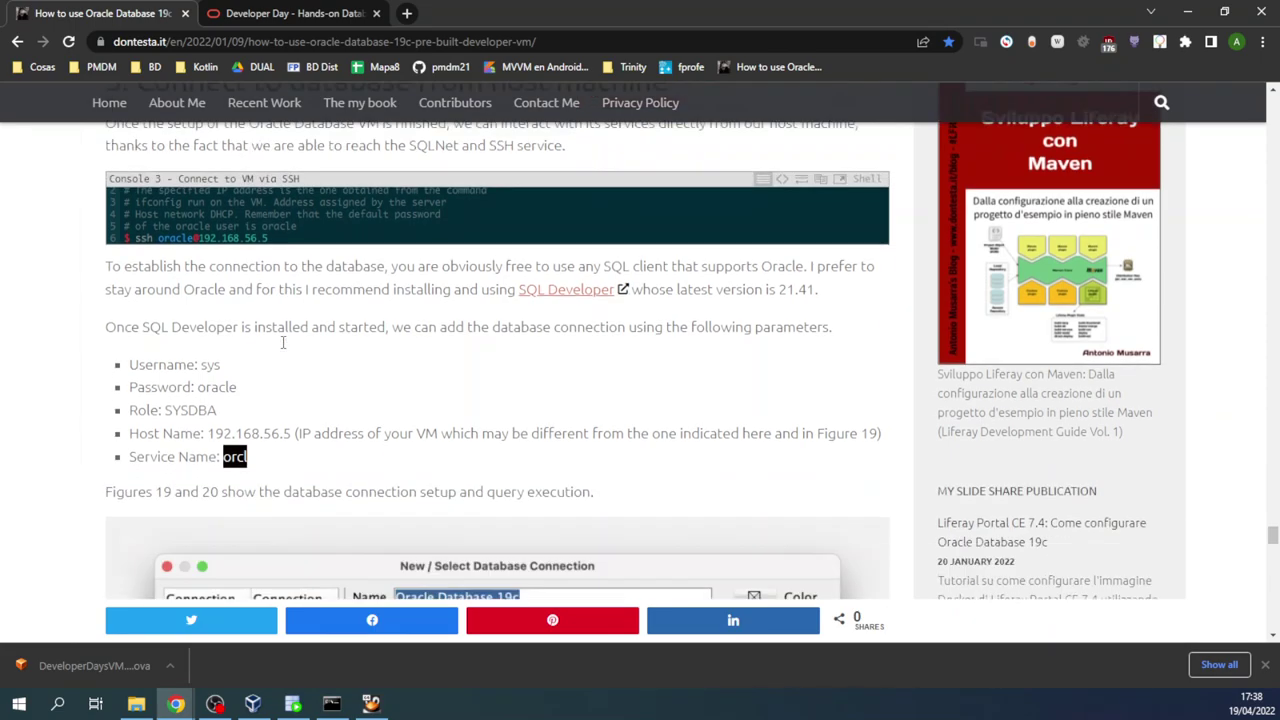
{"action": "scroll", "coordinate": [283, 343], "scroll_direction": "down", "scroll_amount": 2}
{"action": "left_click_drag", "start_coordinate": [303, 271], "coordinate": [82, 165]}
{"action": "left_click_drag", "start_coordinate": [126, 241], "coordinate": [882, 228]}
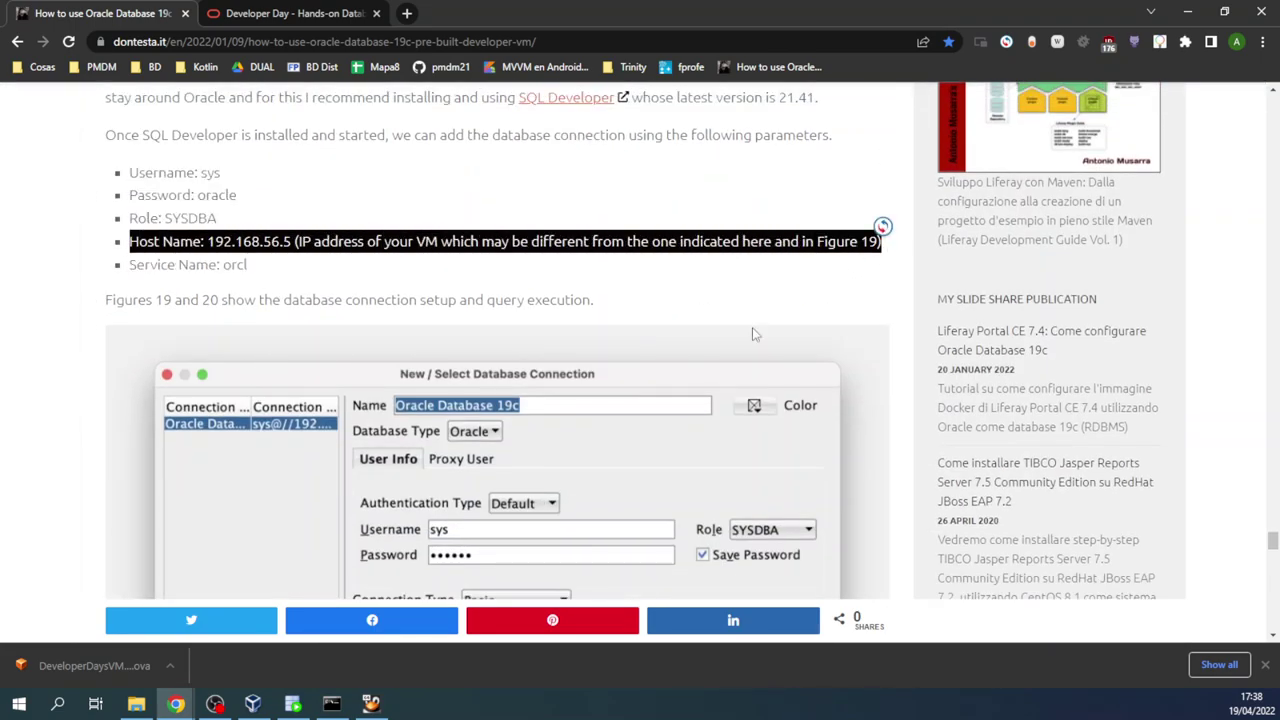
{"action": "left_click", "coordinate": [331, 703]}
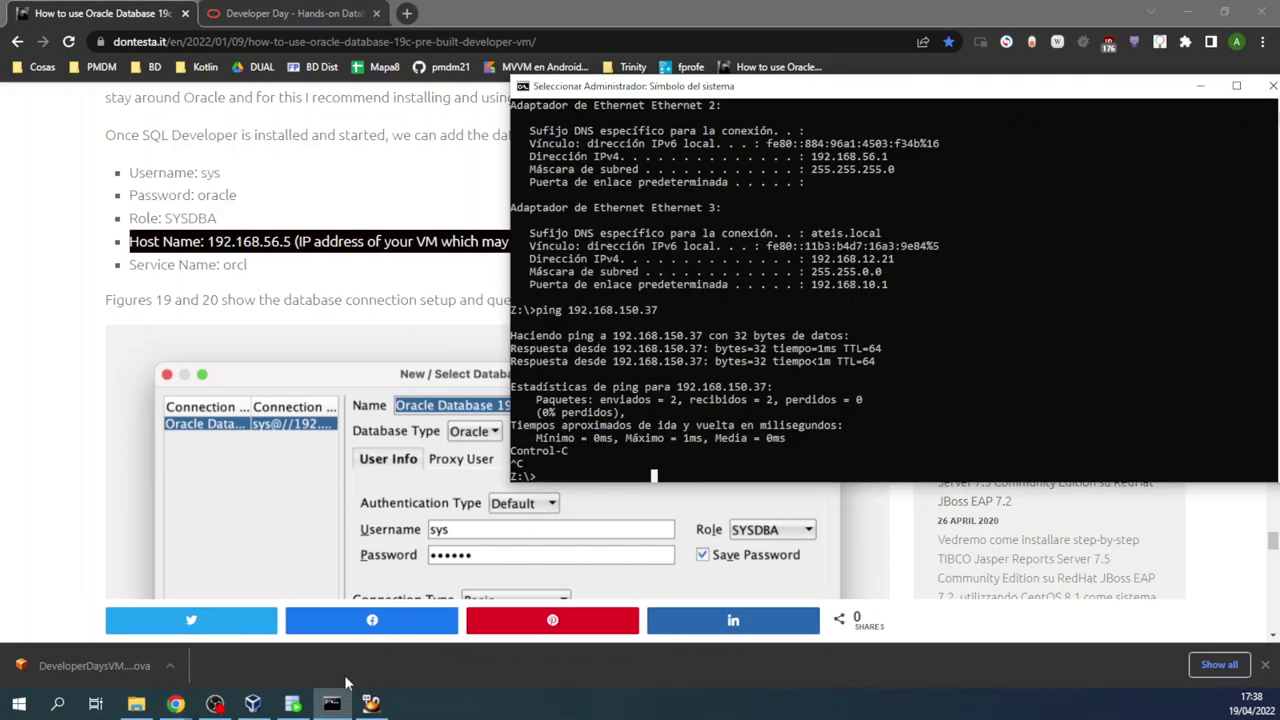
Step: Confirm the VM's eth0 address is 192.168.150.37 in the ifconfig output, then return to the vm_sys dialog
{"action": "left_click", "coordinate": [371, 703]}
{"action": "left_click_drag", "start_coordinate": [155, 275], "coordinate": [210, 366]}
{"action": "left_click", "coordinate": [212, 311]}
{"action": "left_click_drag", "start_coordinate": [101, 303], "coordinate": [210, 305]}
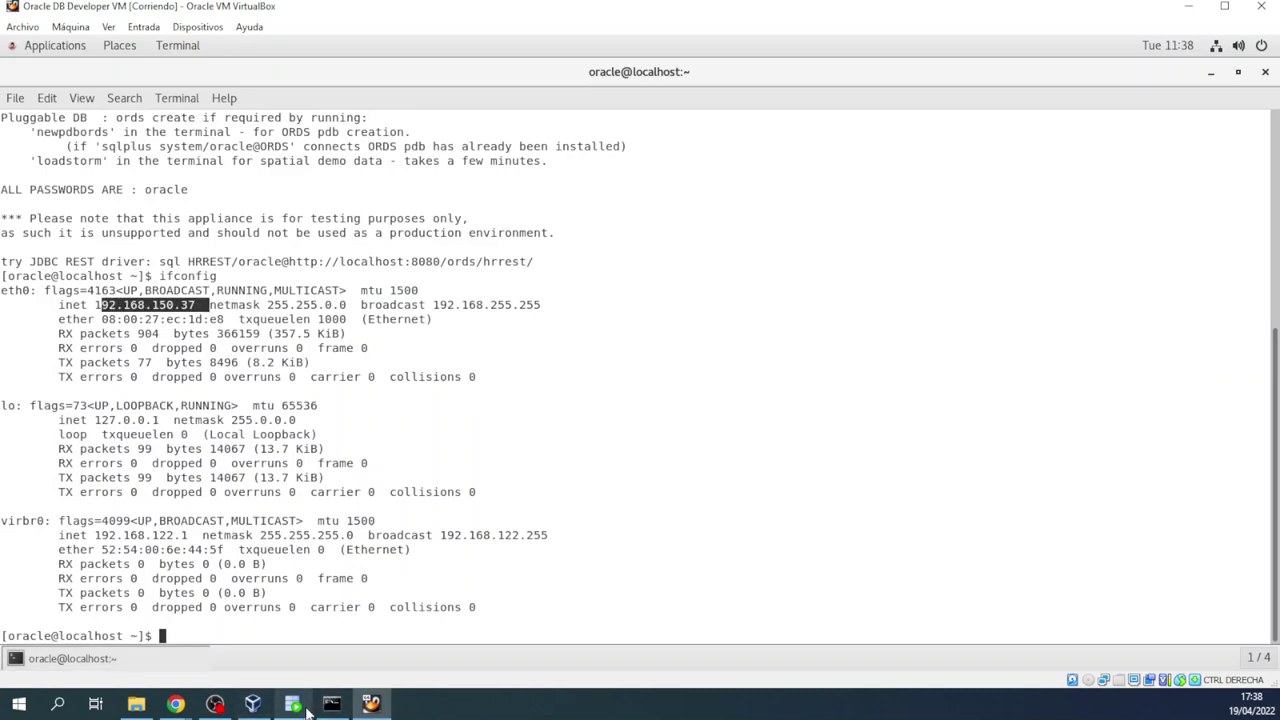
{"action": "left_click", "coordinate": [296, 704]}
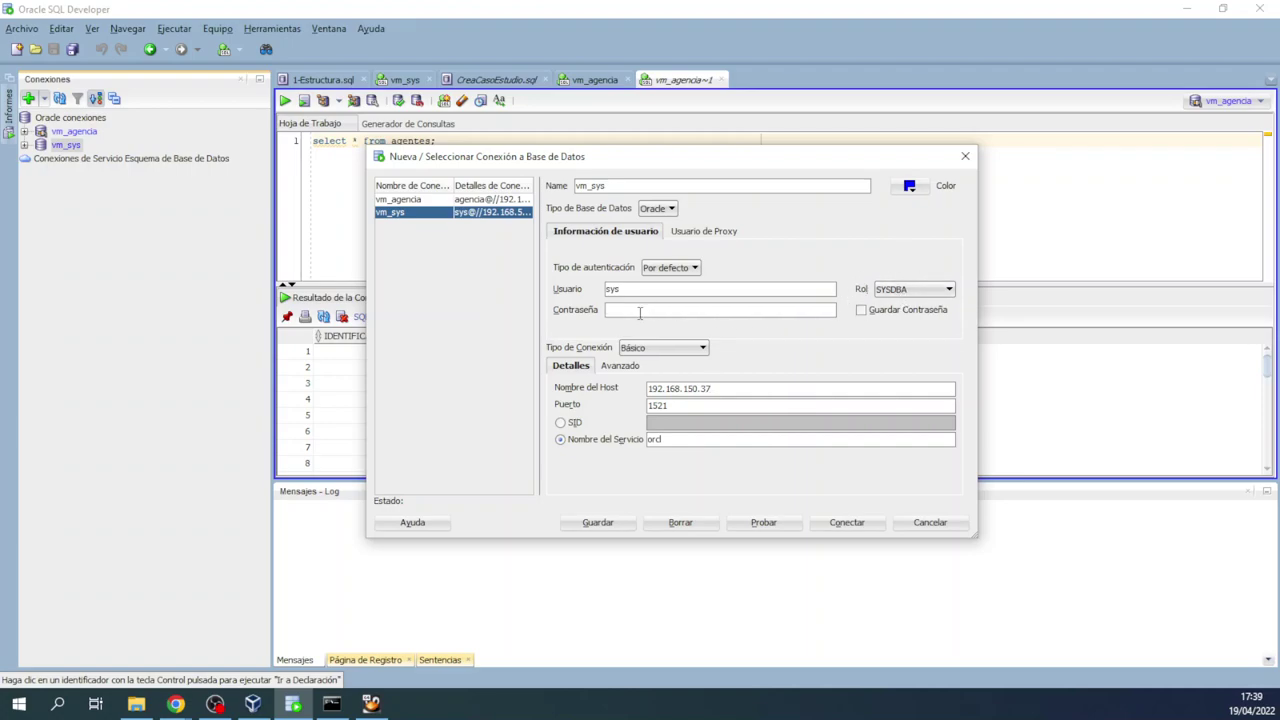
Step: Test and connect the updated vm_sys, approve the overwrite, log in, and open a vm_sys~2 worksheet
{"action": "left_click", "coordinate": [763, 522]}
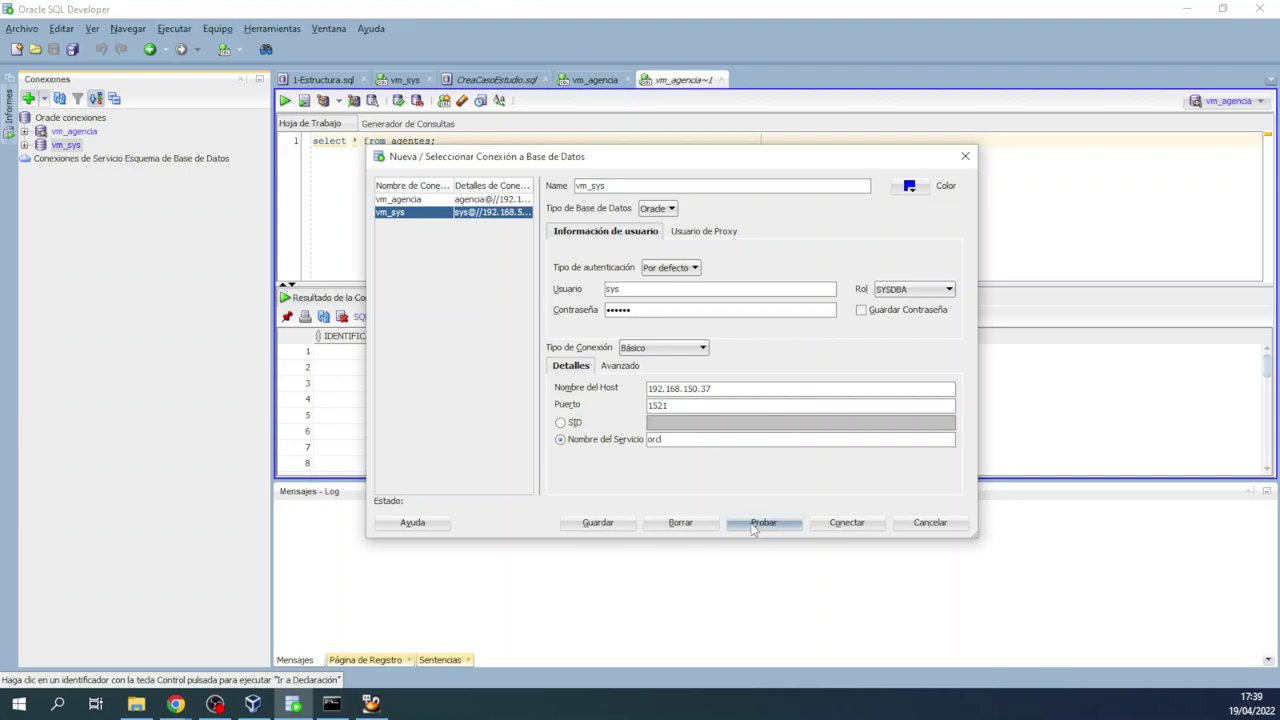
{"action": "left_click", "coordinate": [864, 524]}
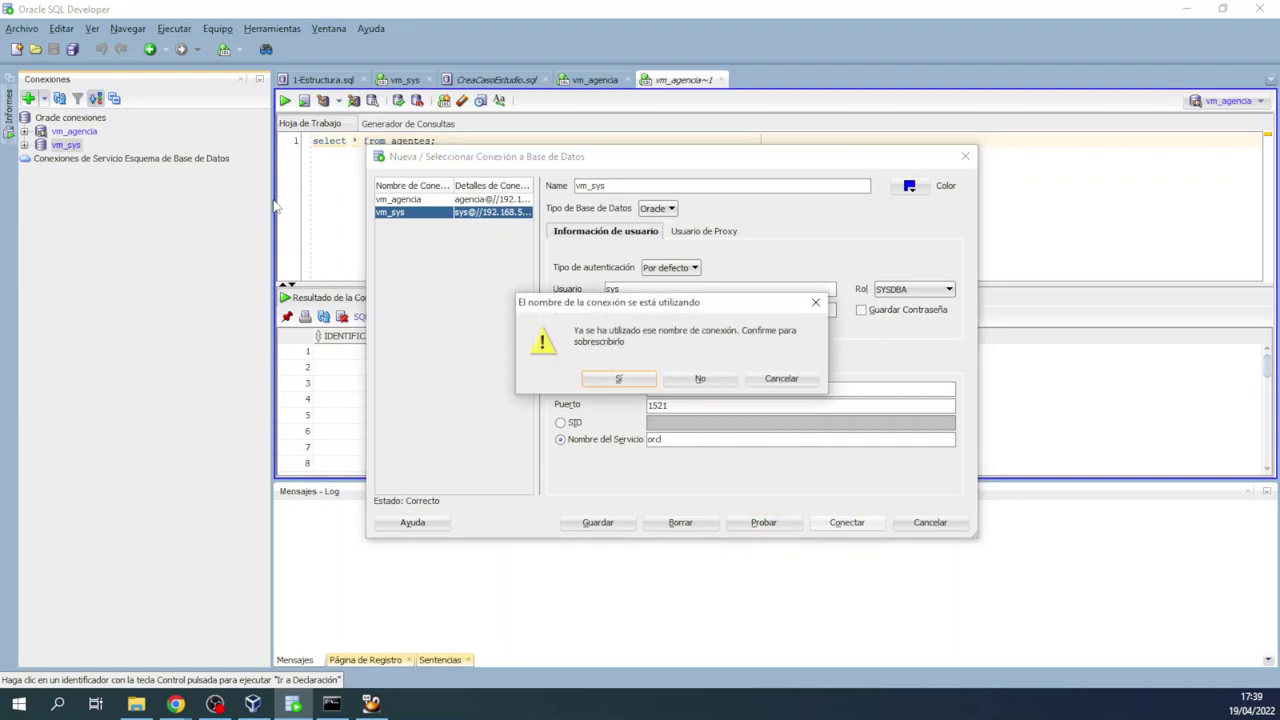
{"action": "left_click", "coordinate": [628, 381]}
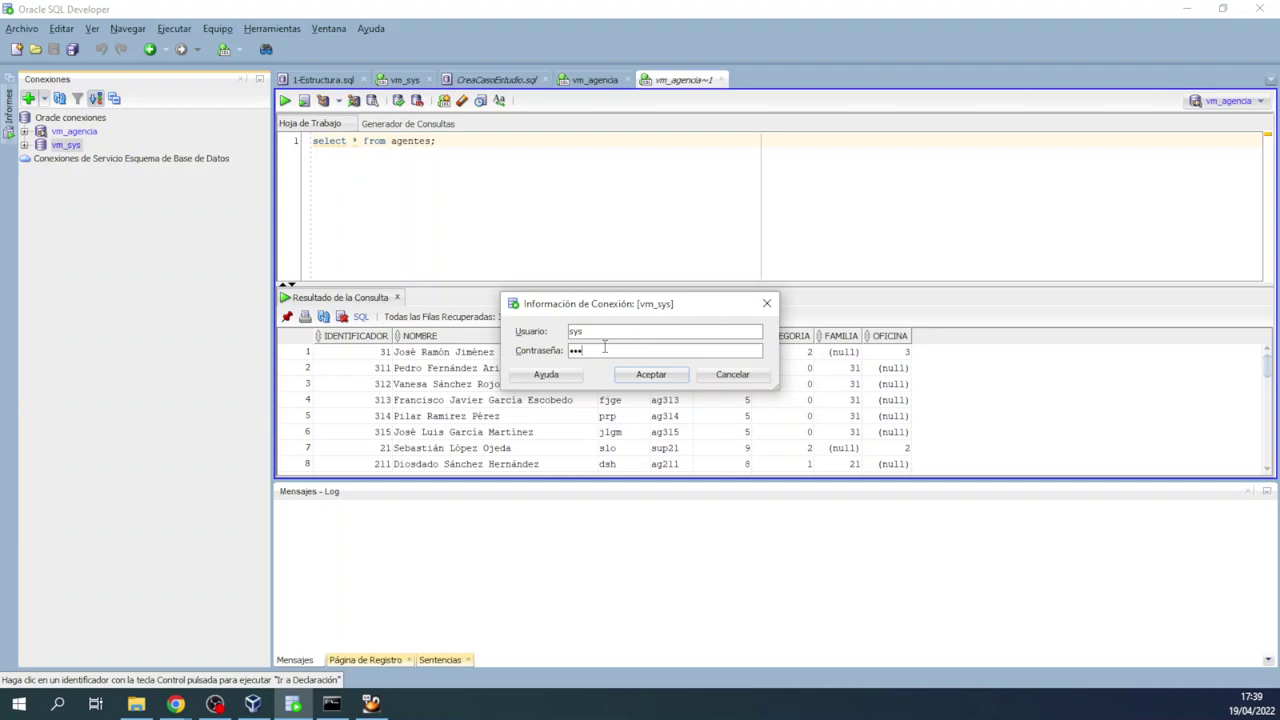
{"action": "key", "text": "Return"}
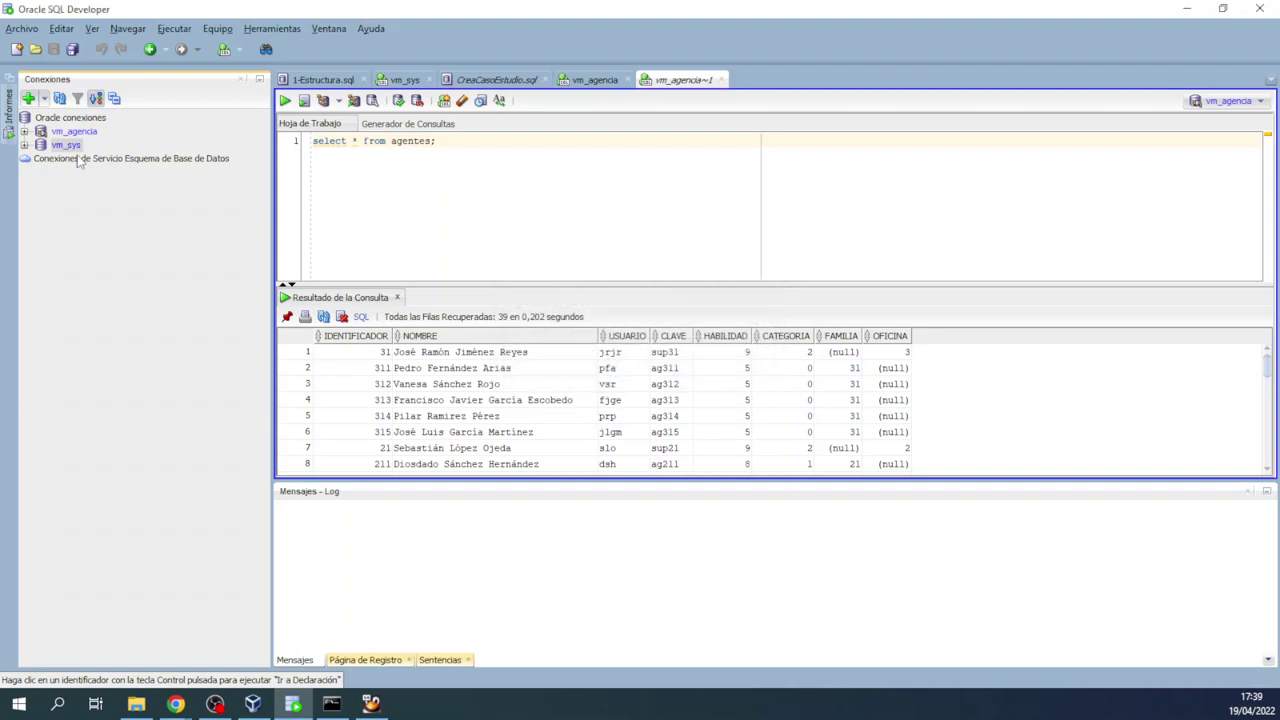
{"action": "key", "text": "alt+F10"}
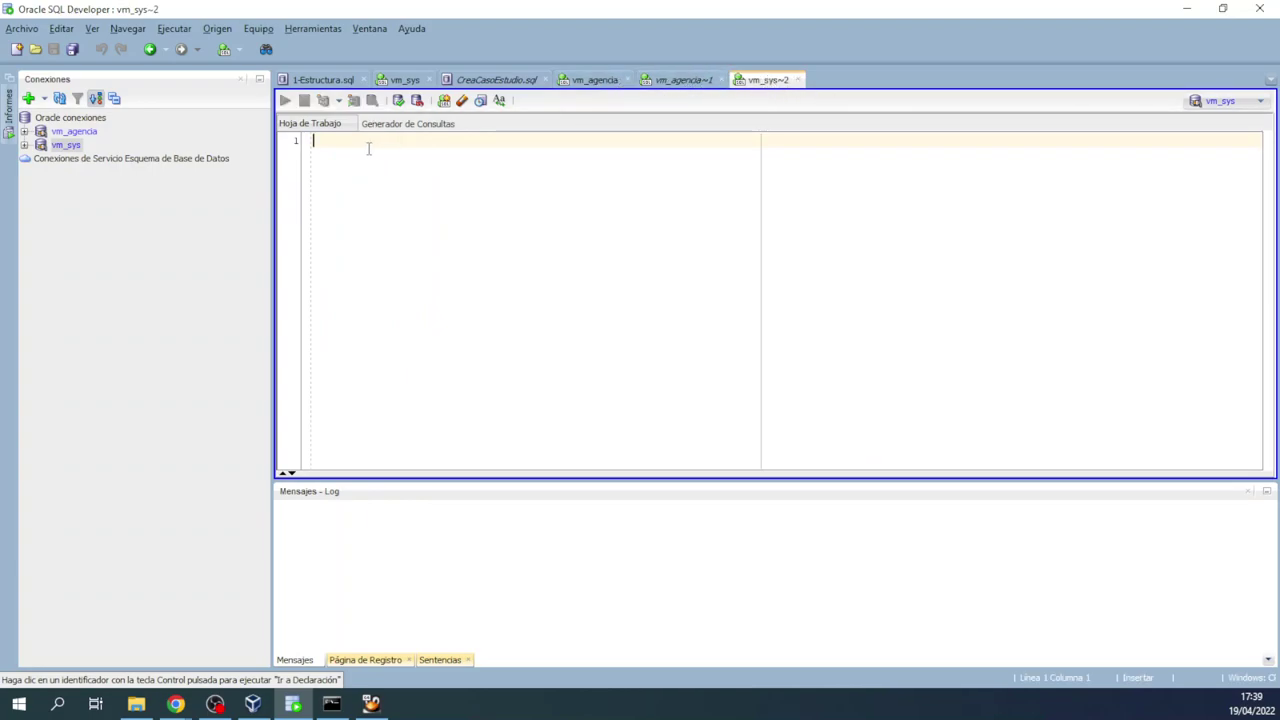
Step: Switch to CreaCasoEstudio.sql and review its opening lines that drop and create user agencia
{"action": "left_click", "coordinate": [594, 80]}
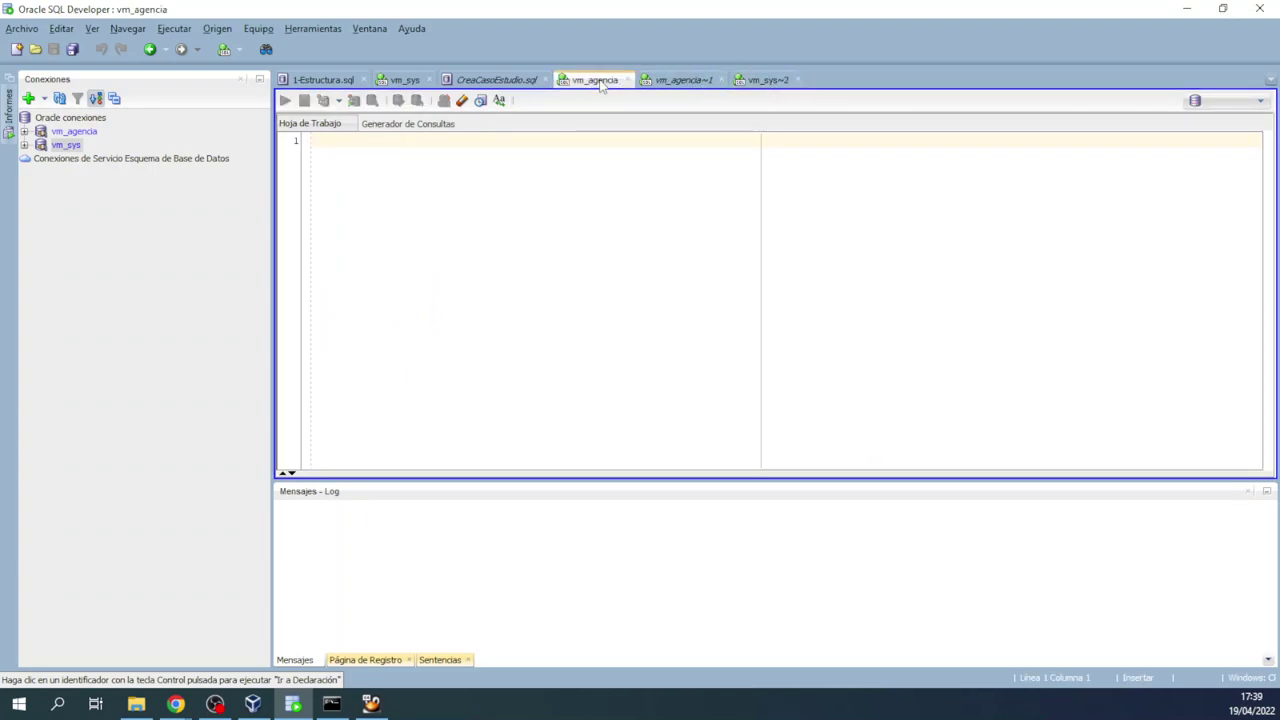
{"action": "left_click", "coordinate": [405, 80]}
{"action": "left_click", "coordinate": [505, 80]}
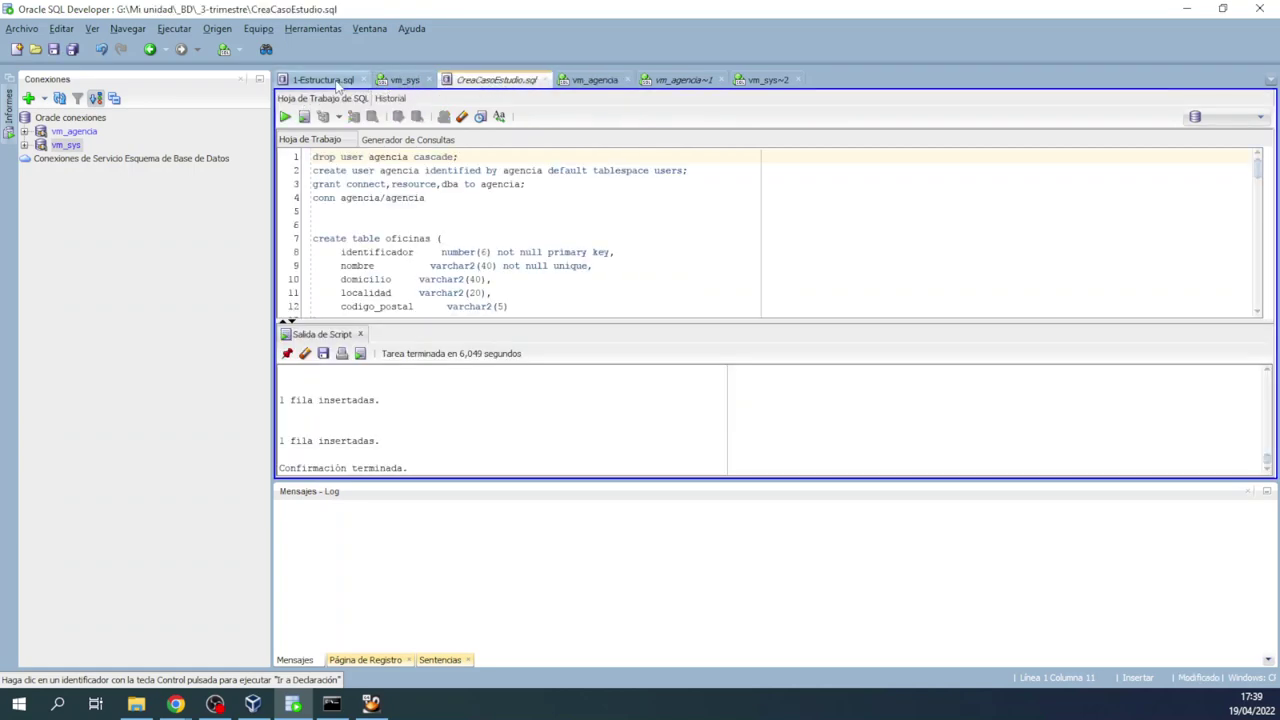
{"action": "left_click_drag", "start_coordinate": [510, 212], "coordinate": [233, 133]}
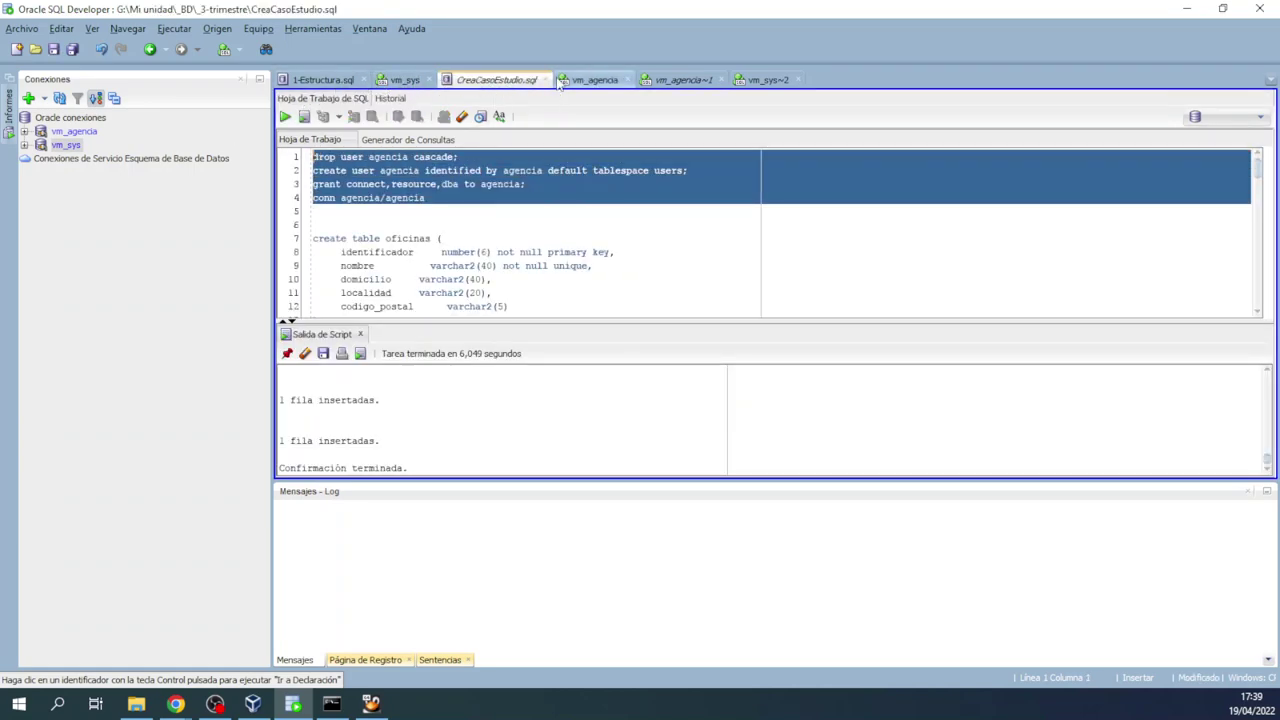
{"action": "left_click", "coordinate": [403, 170]}
{"action": "left_click_drag", "start_coordinate": [325, 157], "coordinate": [330, 211]}
{"action": "left_click", "coordinate": [430, 197]}
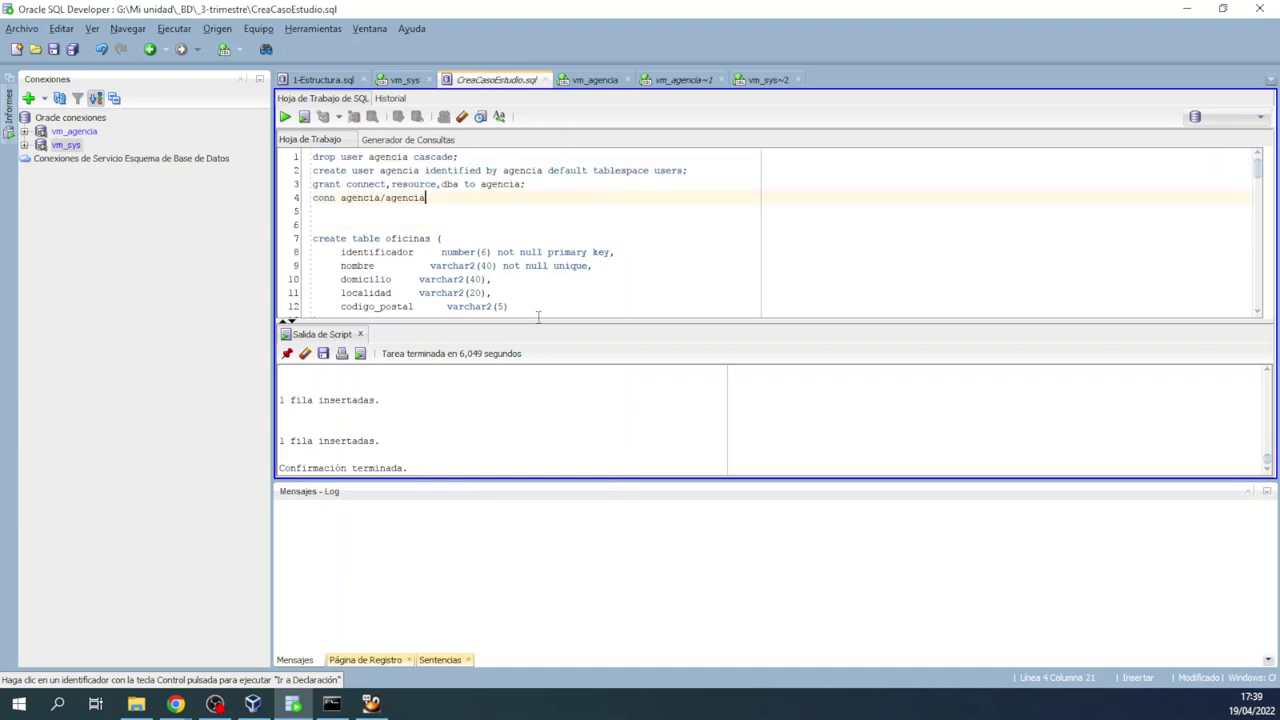
{"action": "left_click", "coordinate": [428, 222]}
{"action": "left_click_drag", "start_coordinate": [381, 170], "coordinate": [417, 171]}
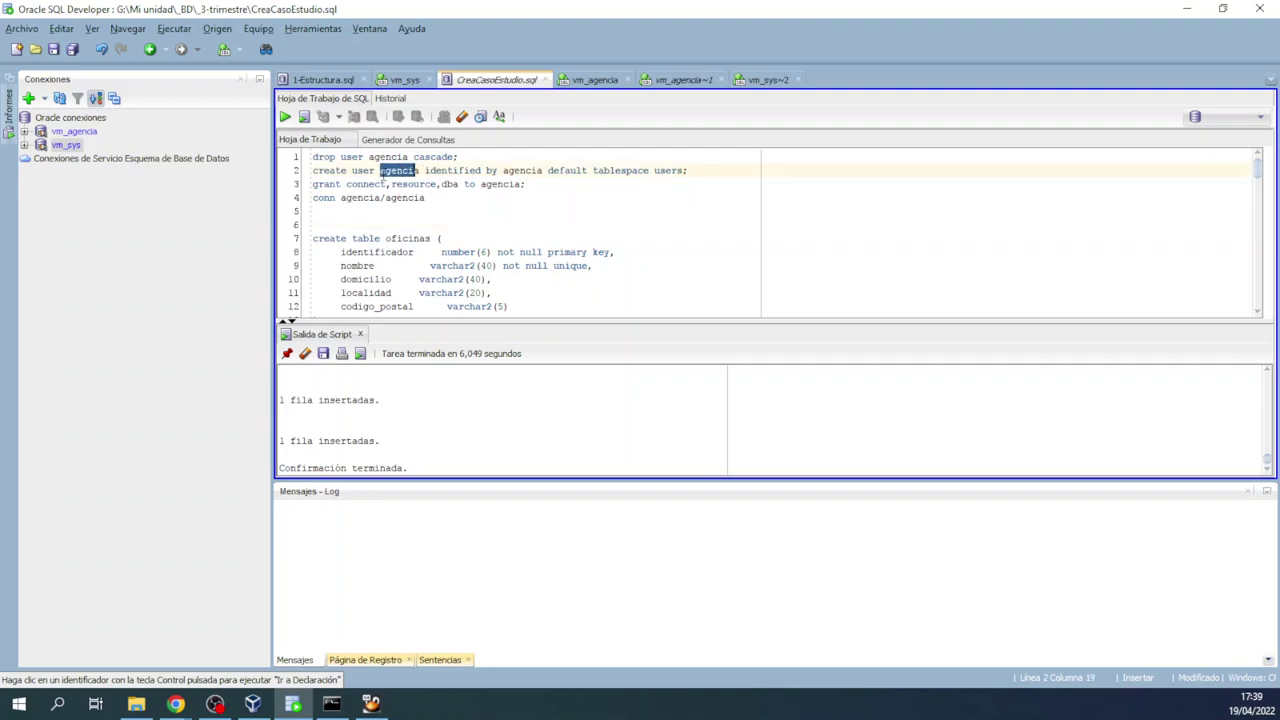
{"action": "left_click", "coordinate": [383, 174]}
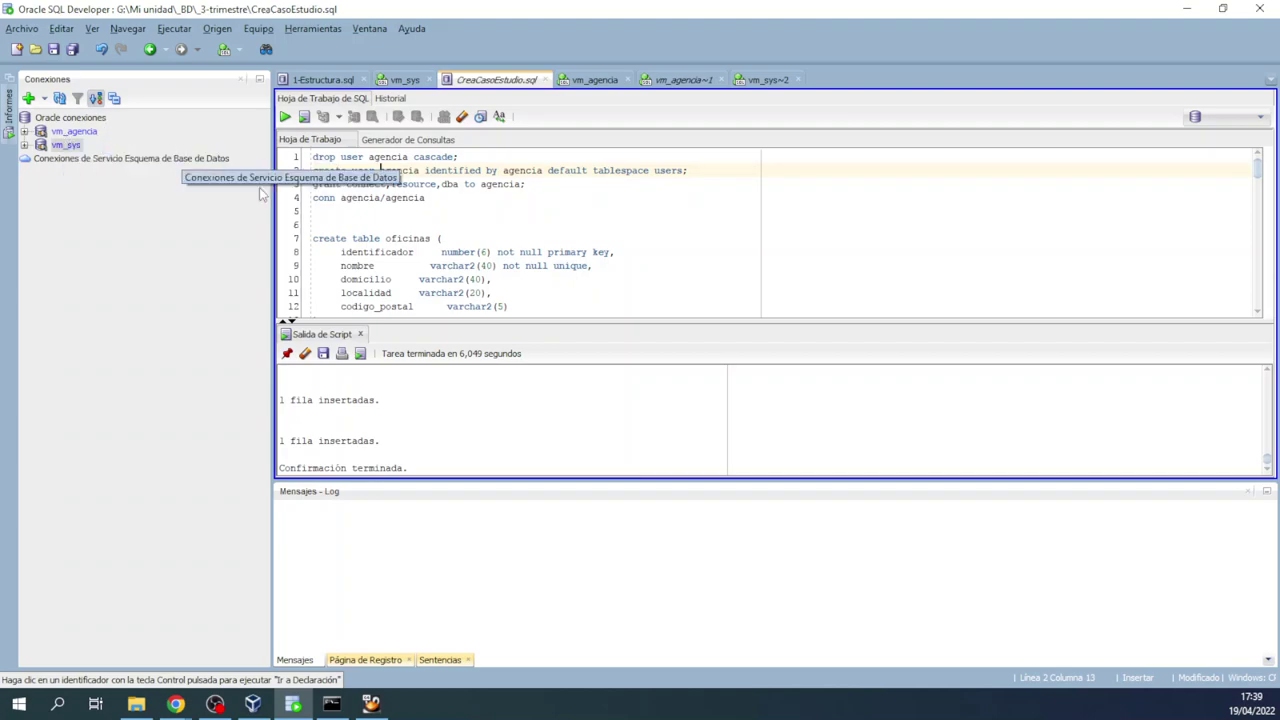
{"action": "left_click", "coordinate": [526, 233]}
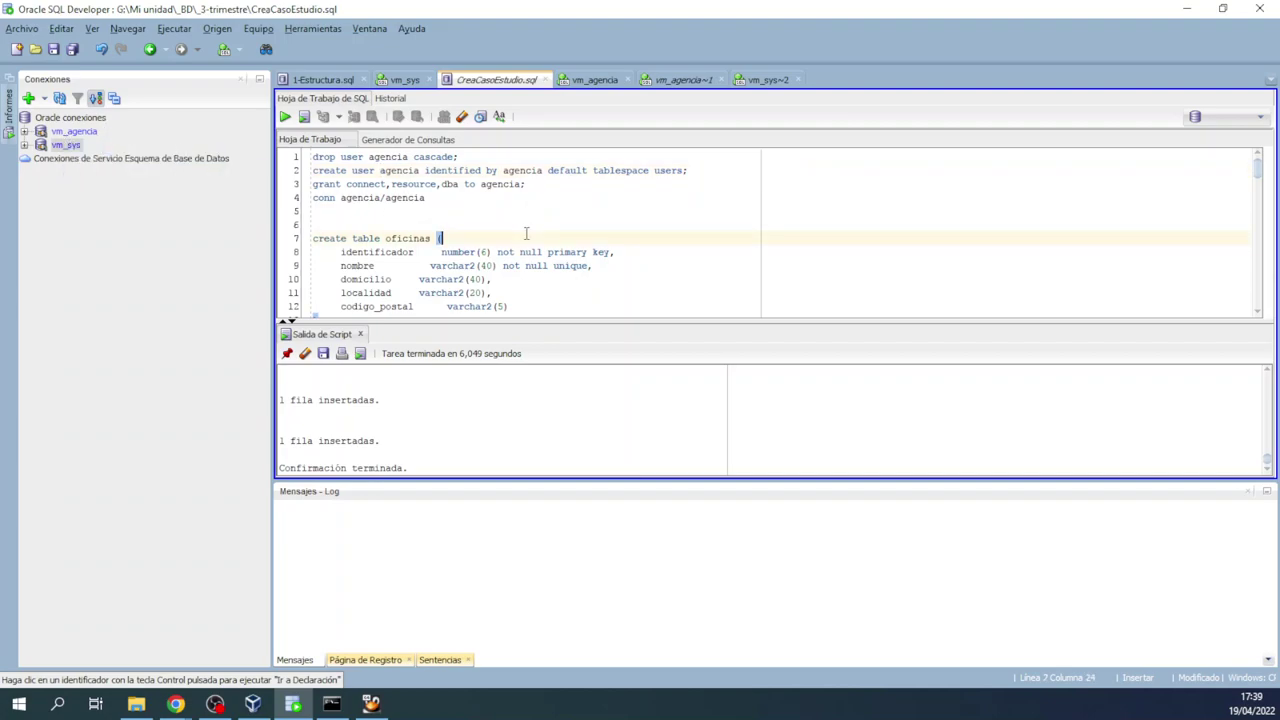